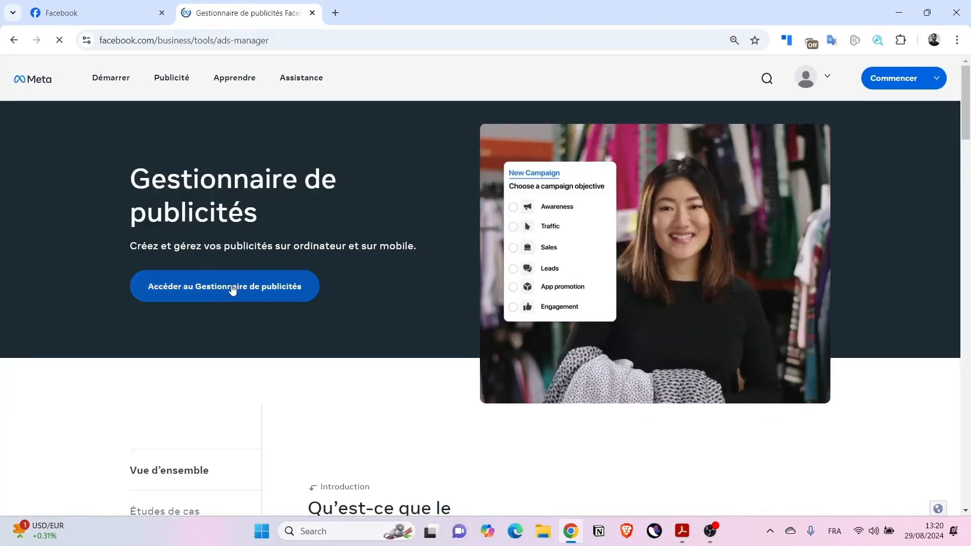
Open business.facebook.com in a new tab, dismiss its popups, and launch Gestionnaire de publicités from Tous les outils
{"action": "left_click", "coordinate": [236, 290]}
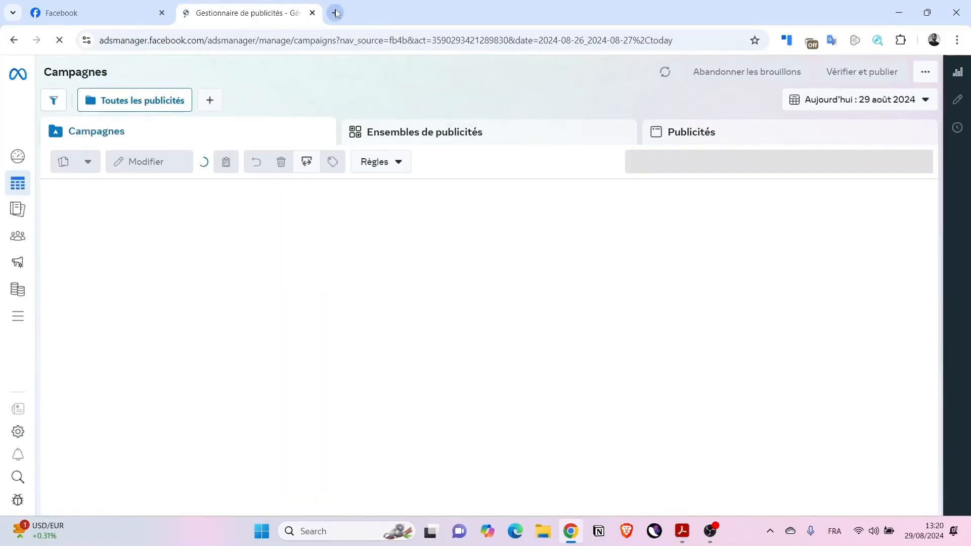
{"action": "left_click", "coordinate": [335, 12]}
{"action": "type", "text": "business.facebook.com"}
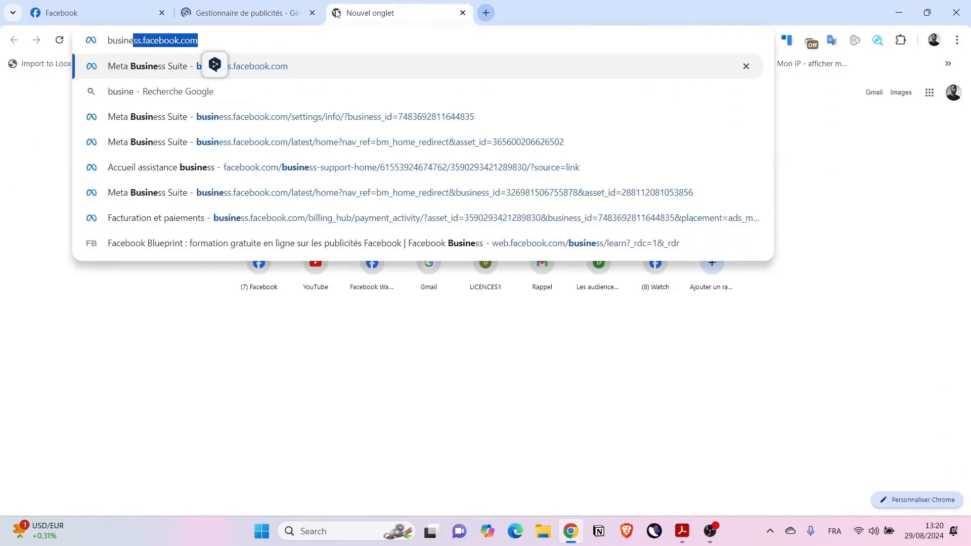
{"action": "key", "text": "Return"}
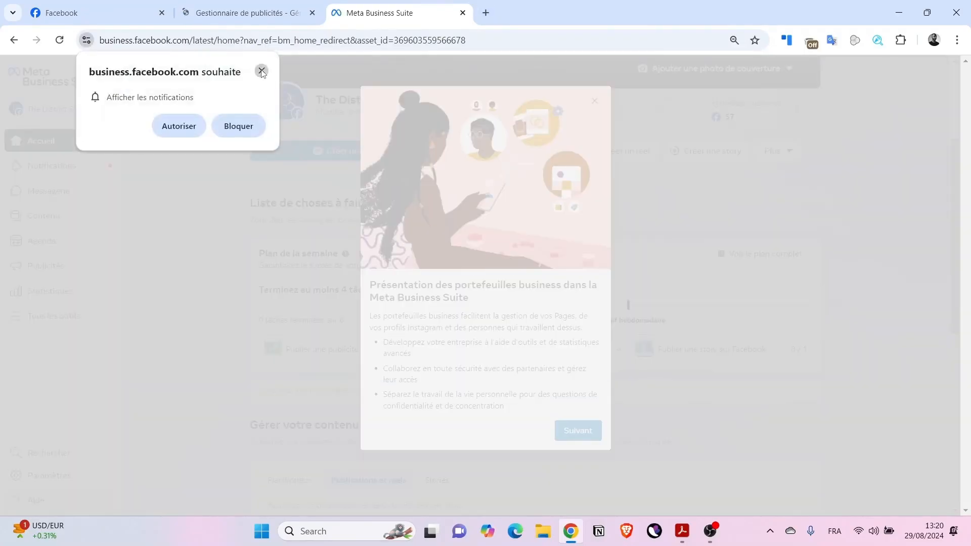
{"action": "left_click", "coordinate": [261, 71]}
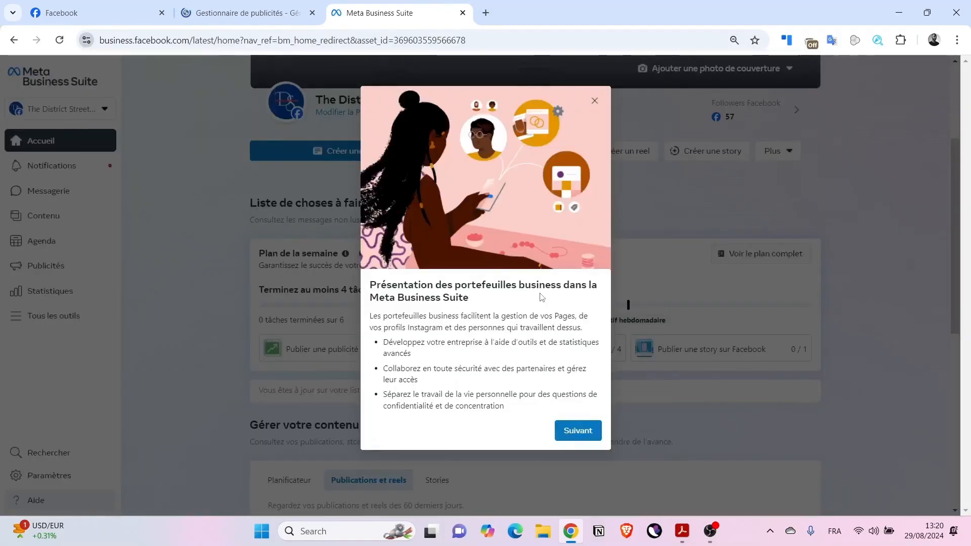
{"action": "left_click", "coordinate": [594, 100]}
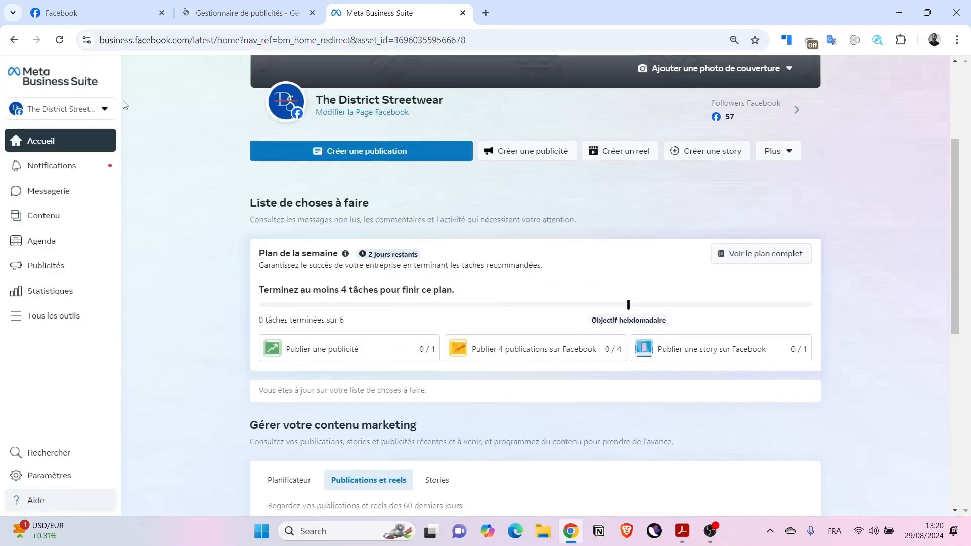
{"action": "left_click", "coordinate": [69, 317]}
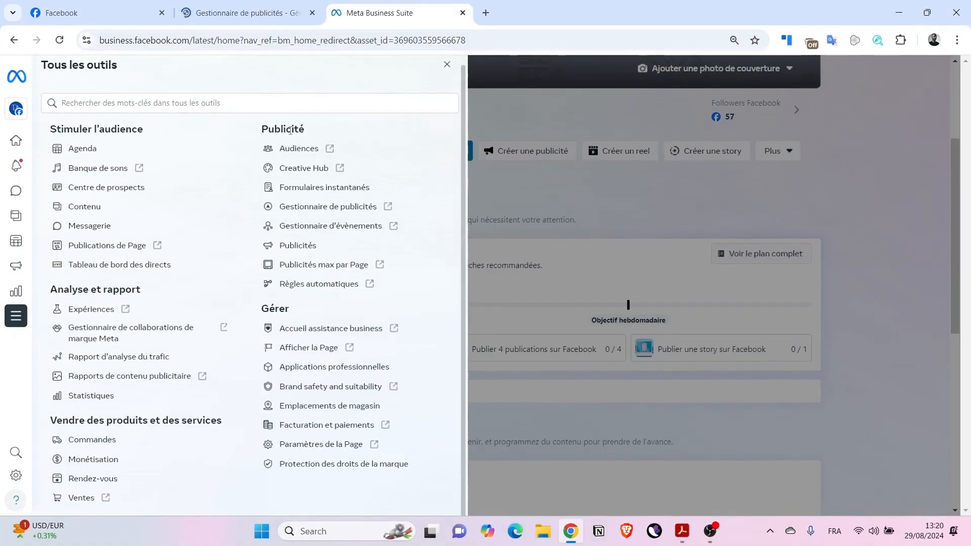
{"action": "left_click", "coordinate": [343, 209]}
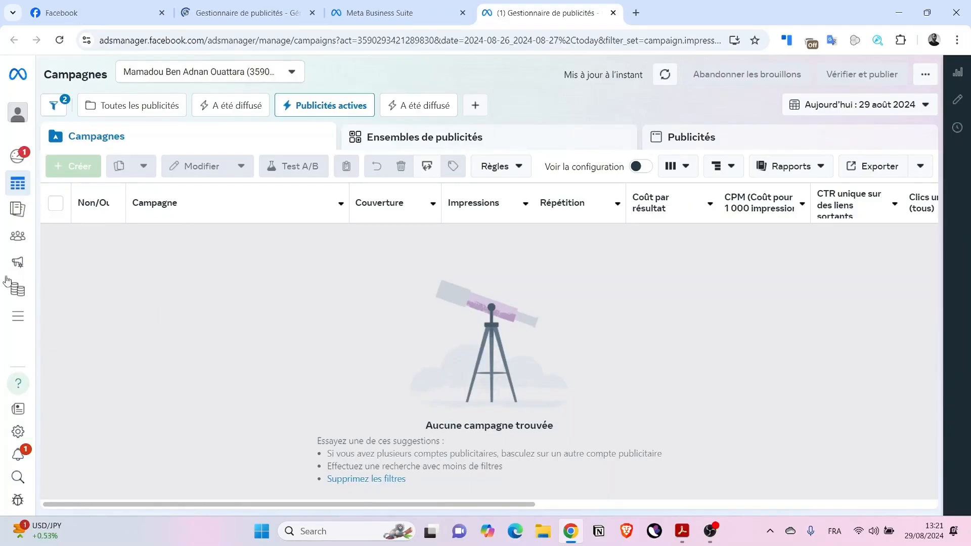
Bring up the Shopify admin Accueil dashboard, showing 16 400,00 F CFA in sales
{"action": "mouse_move", "coordinate": [16, 281]}
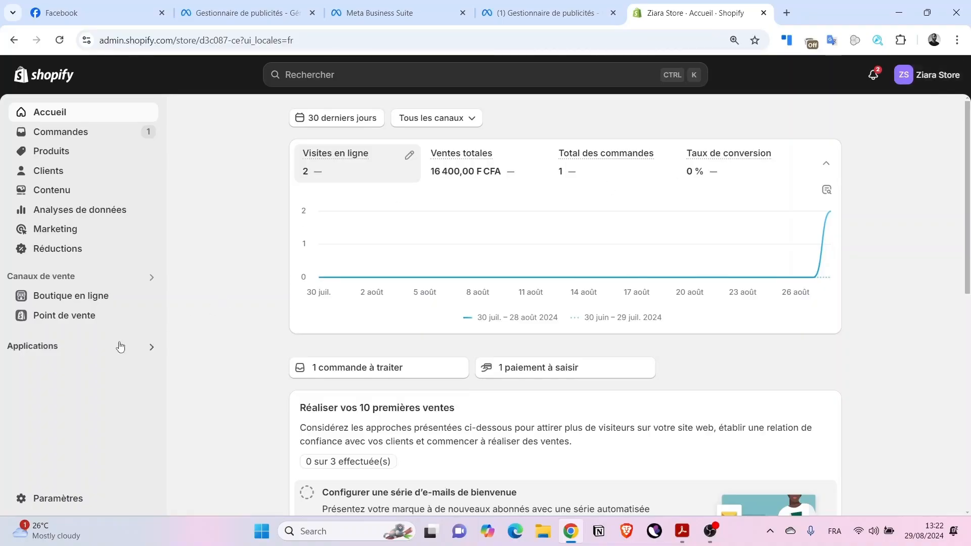
In Boutique en ligne > Préférences, start Configurer Facebook under the Pixel Facebook section
{"action": "left_click", "coordinate": [80, 297]}
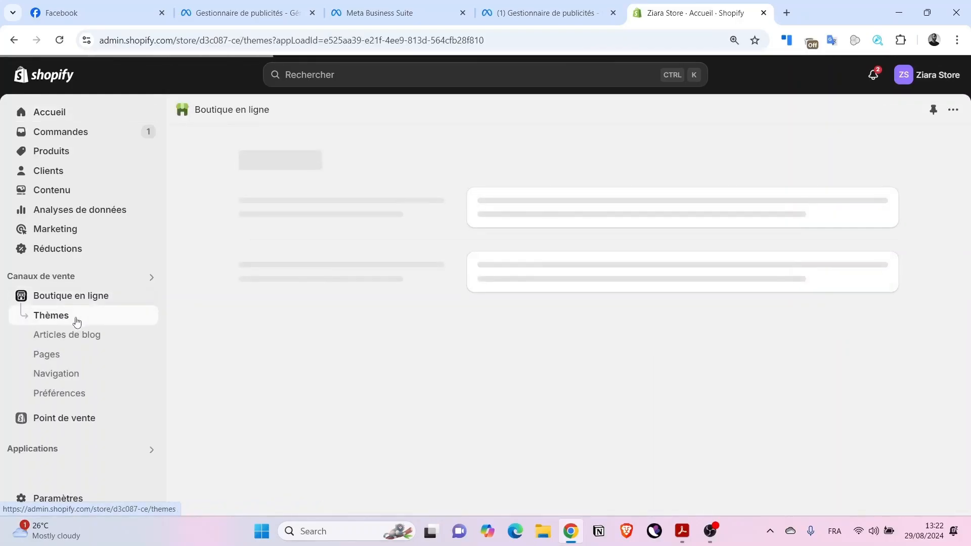
{"action": "left_click", "coordinate": [73, 398]}
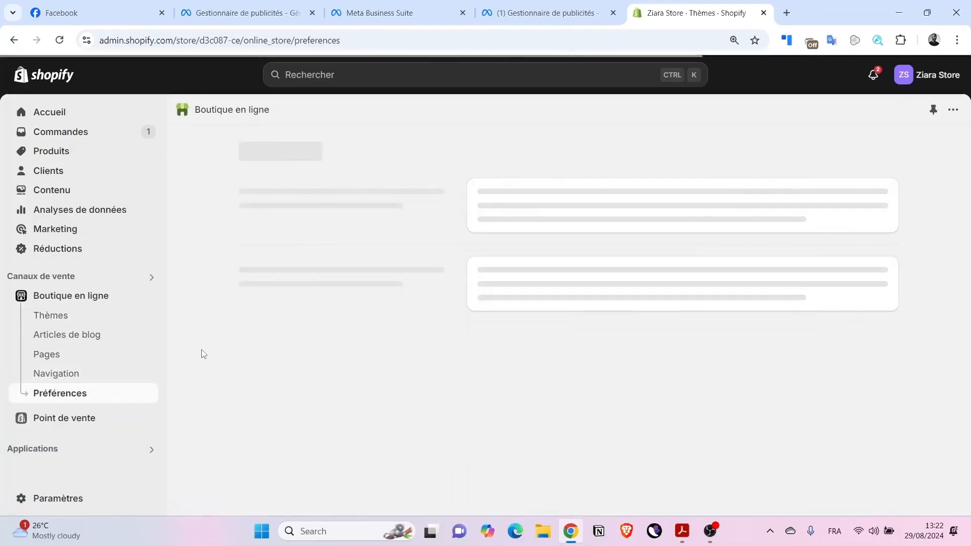
{"action": "scroll", "coordinate": [286, 420], "scroll_direction": "down", "scroll_amount": 8}
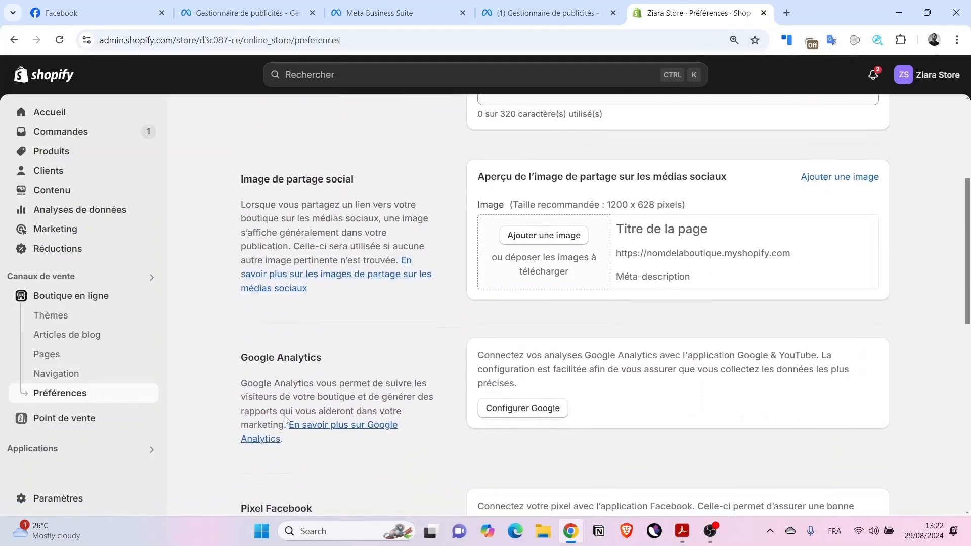
{"action": "scroll", "coordinate": [286, 419], "scroll_direction": "down", "scroll_amount": 2}
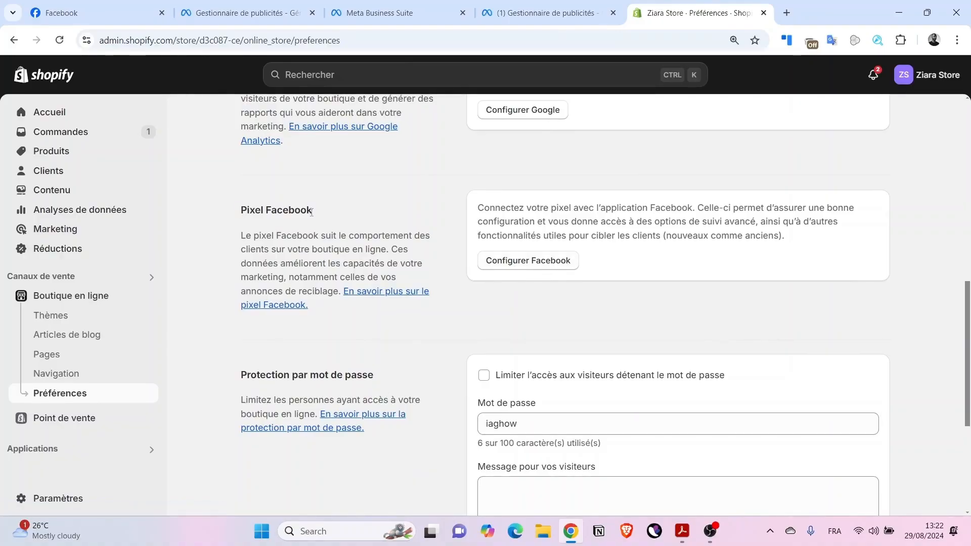
{"action": "left_click", "coordinate": [504, 268]}
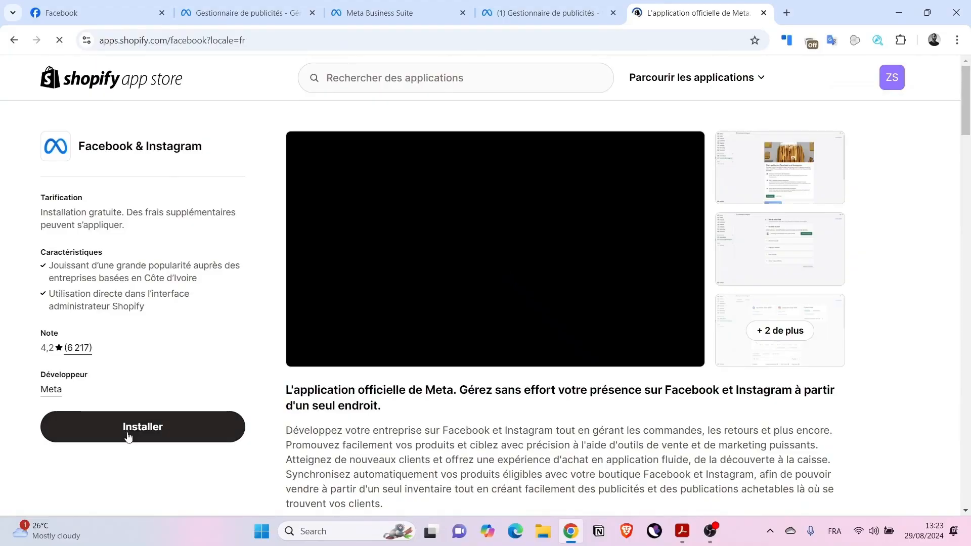
Install the Facebook & Instagram app by Meta and confirm its data access on the authorisation page
{"action": "left_click", "coordinate": [180, 421]}
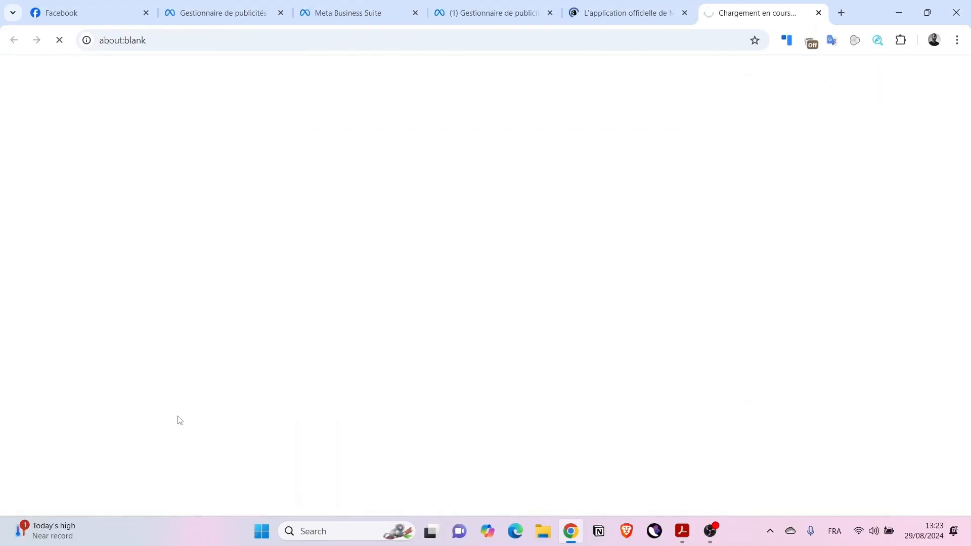
{"action": "left_click", "coordinate": [636, 7]}
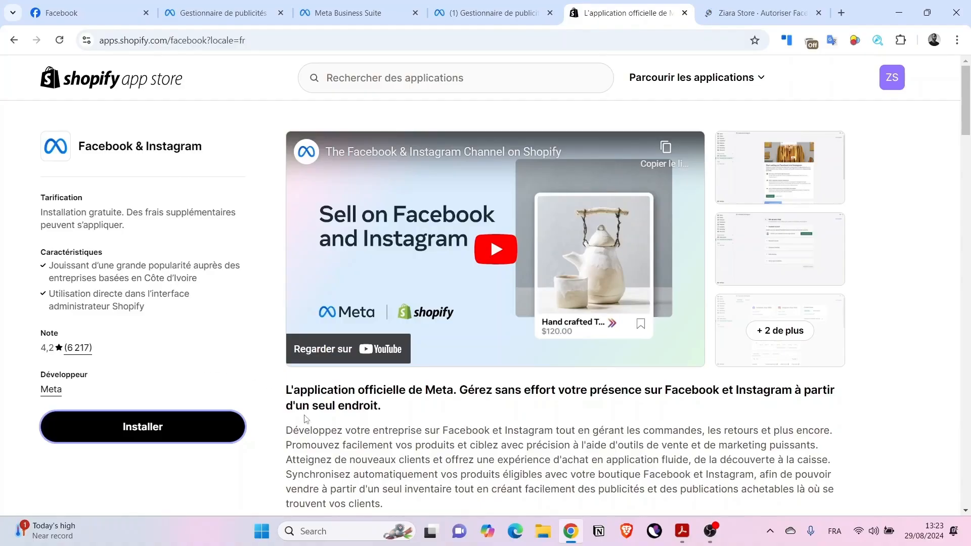
{"action": "left_click", "coordinate": [773, 7]}
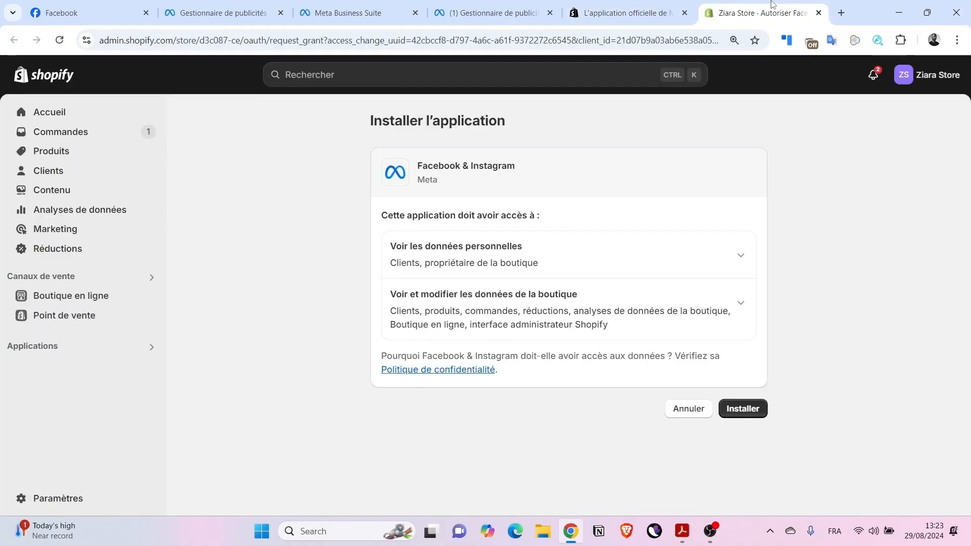
{"action": "left_click", "coordinate": [753, 411]}
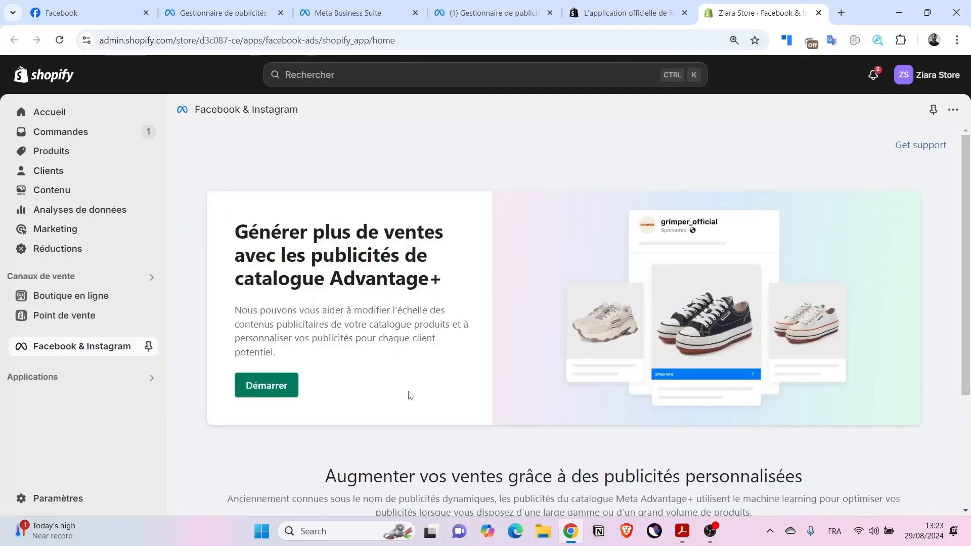
Start the ads setup with Démarrer and link the already connected Facebook account via Associer le compte
{"action": "left_click", "coordinate": [282, 386]}
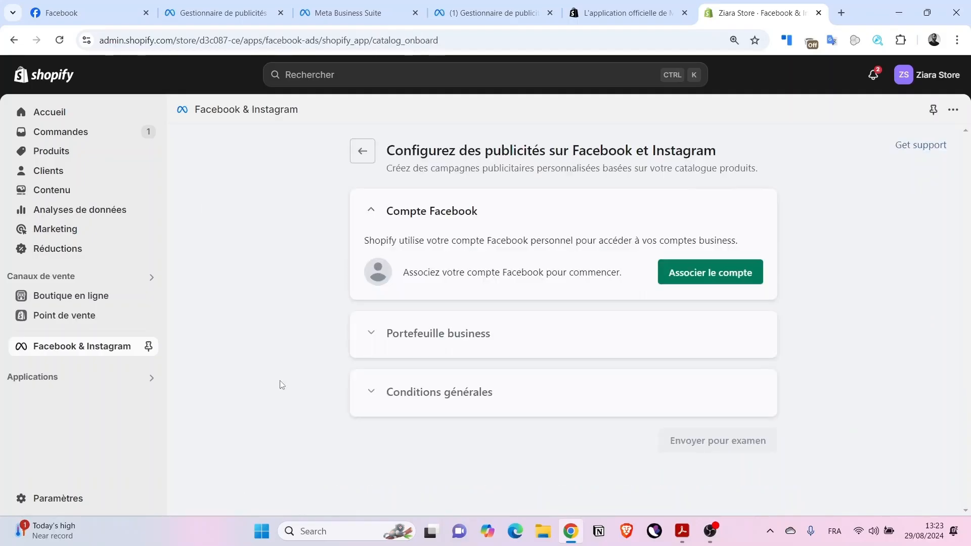
{"action": "left_click", "coordinate": [698, 277]}
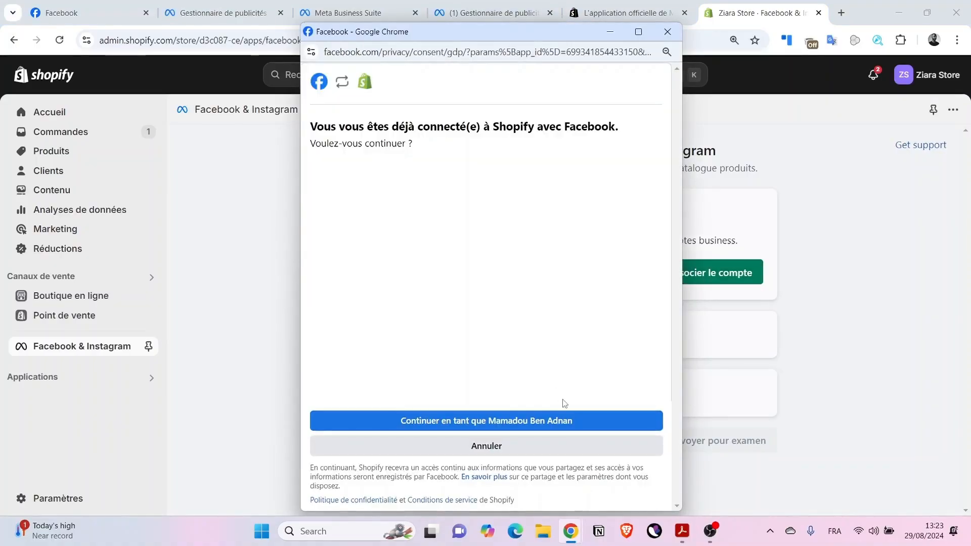
{"action": "left_click", "coordinate": [564, 420]}
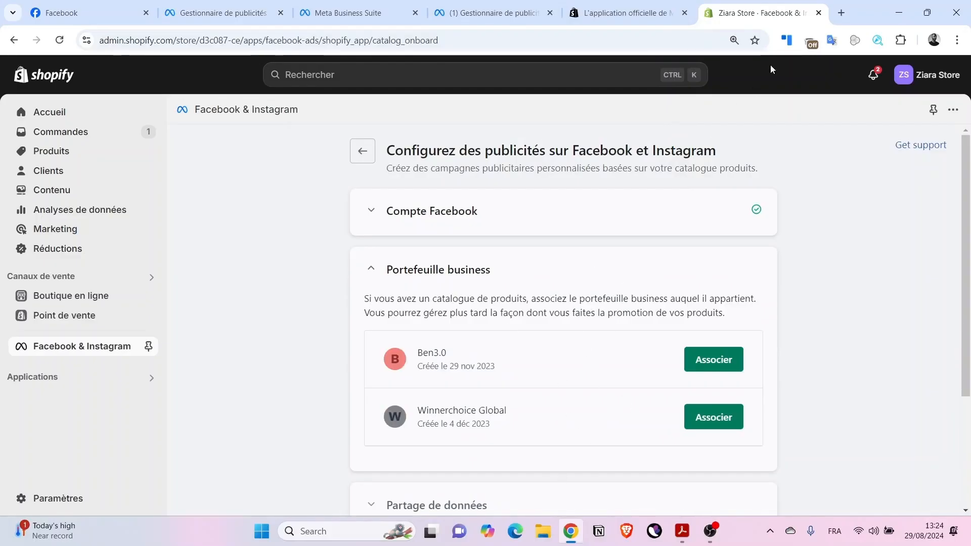
{"action": "left_click", "coordinate": [843, 13]}
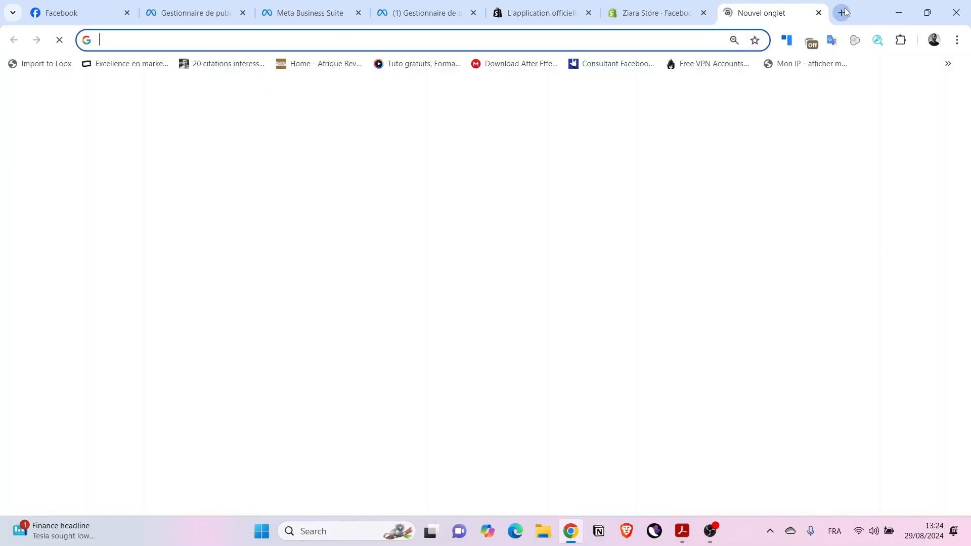
{"action": "type", "text": "business.facebook.com"}
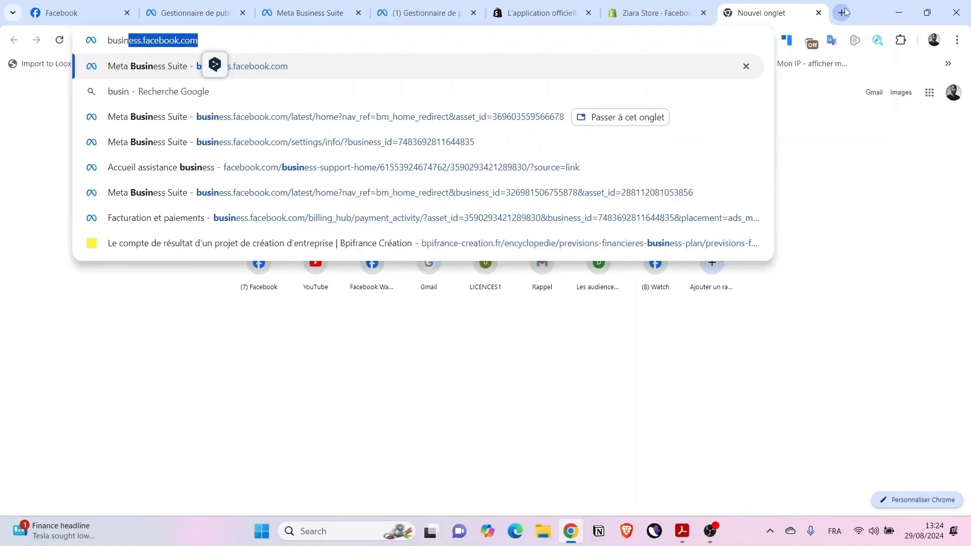
{"action": "key", "text": "Right"}
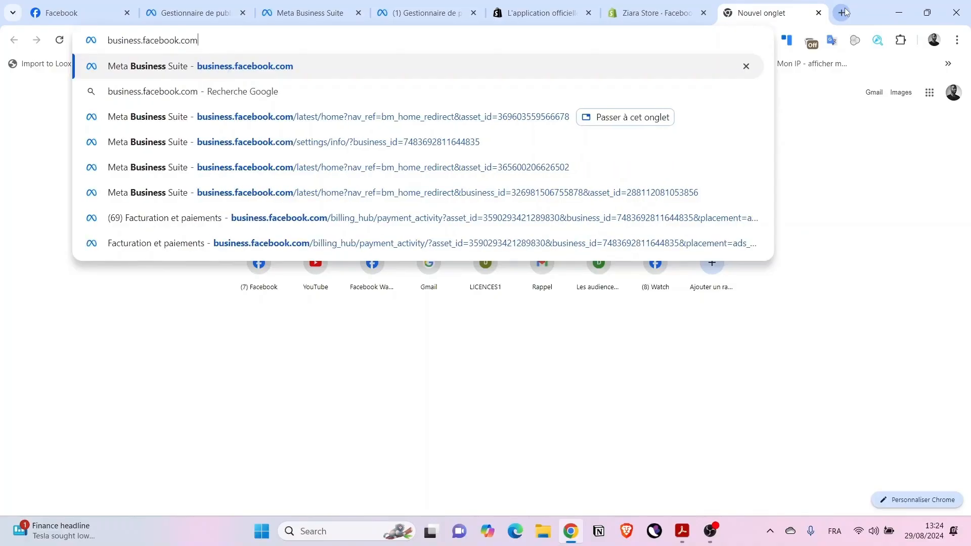
{"action": "type", "text": "/o"}
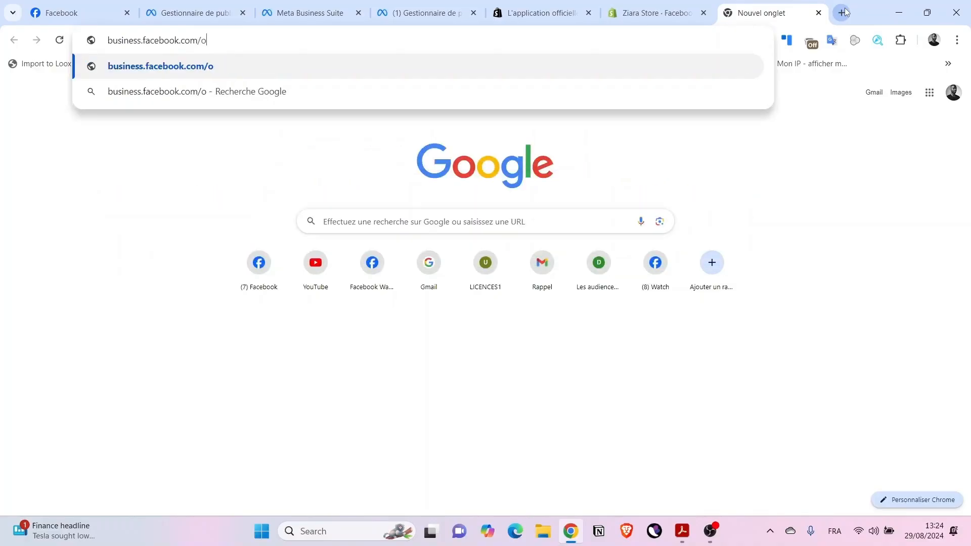
{"action": "type", "text": "verview"}
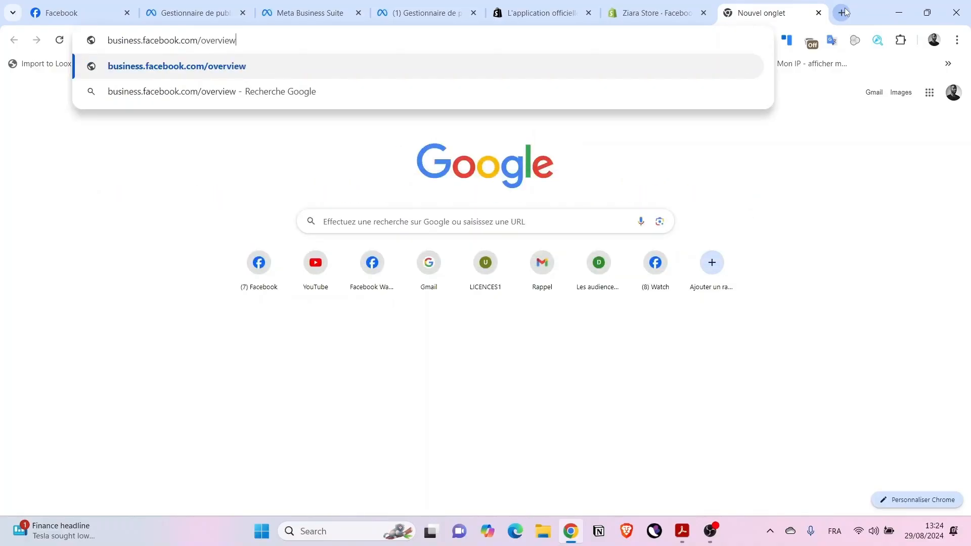
{"action": "key", "text": "Return"}
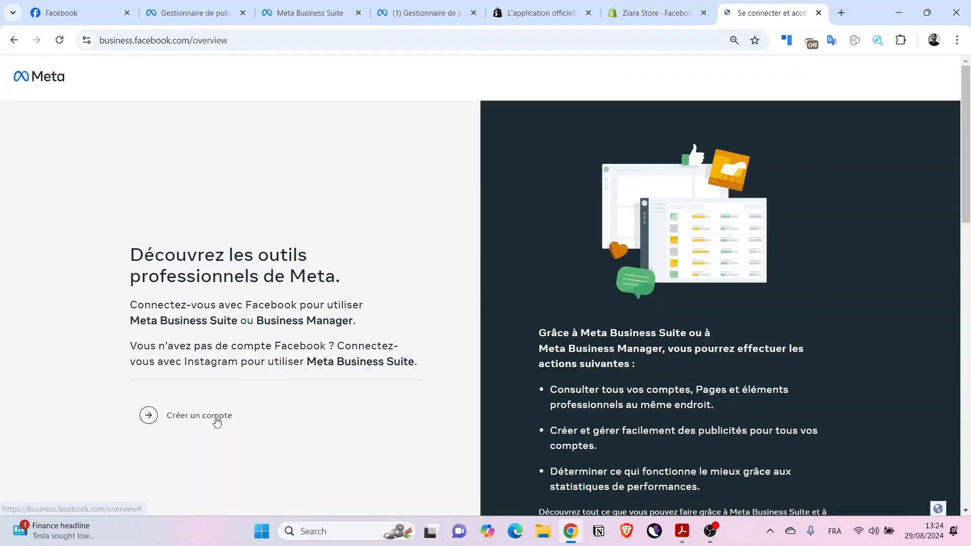
{"action": "left_click", "coordinate": [220, 416]}
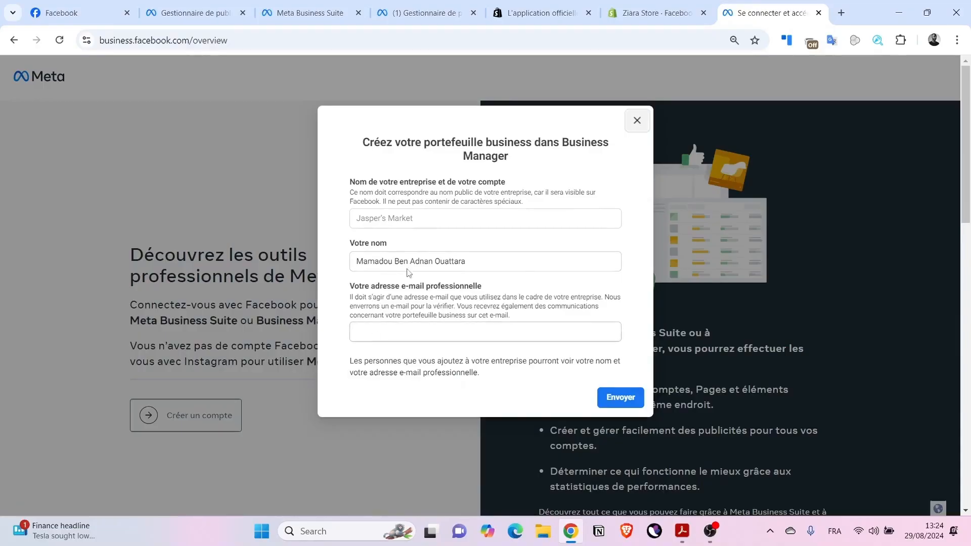
{"action": "left_click", "coordinate": [419, 216]}
{"action": "type", "text": "k"}
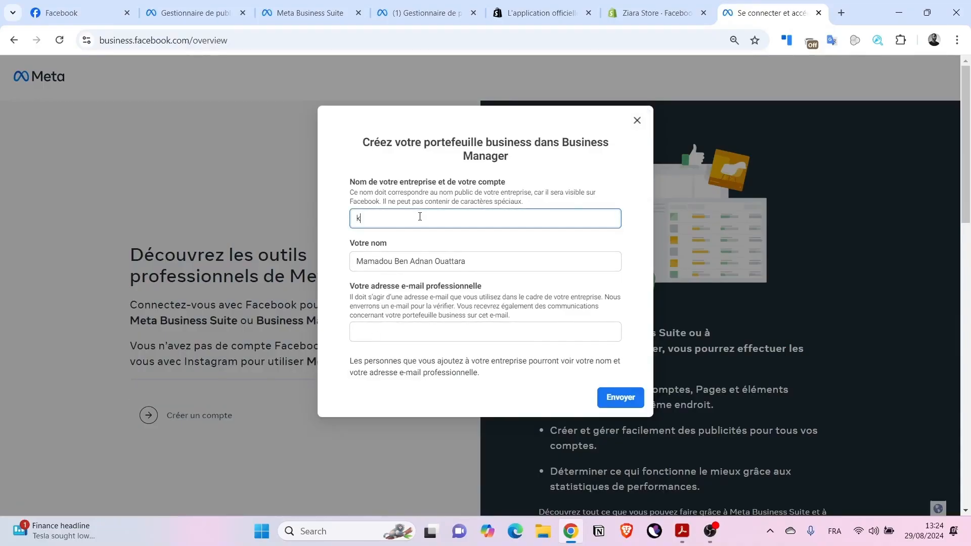
{"action": "key", "text": "BackSpace"}
{"action": "key", "text": "BackSpace"}
{"action": "key", "text": "BackSpace"}
{"action": "key", "text": "BackSpace"}
{"action": "key", "text": "BackSpace"}
{"action": "key", "text": "BackSpace"}
{"action": "key", "text": "BackSpace"}
{"action": "key", "text": "BackSpace"}
{"action": "type", "text": "Zi"}
{"action": "left_click", "coordinate": [440, 334]}
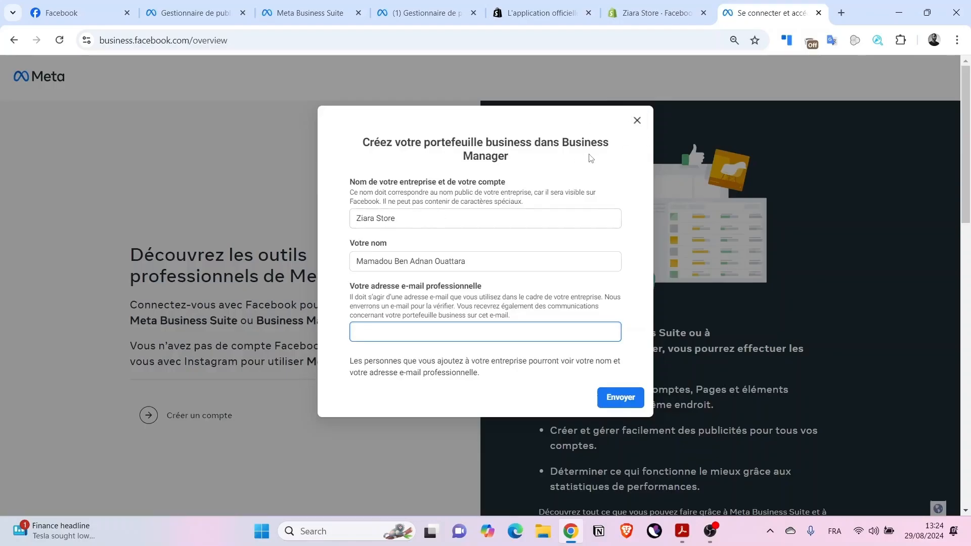
{"action": "left_click", "coordinate": [637, 120]}
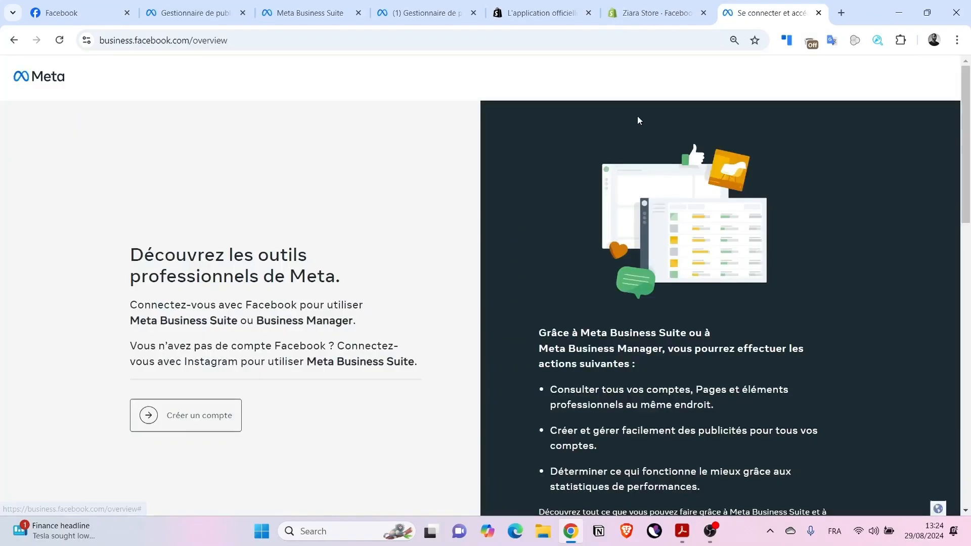
Back in Meta Business Suite, open Paramètres from the full tools list
{"action": "left_click", "coordinate": [263, 6]}
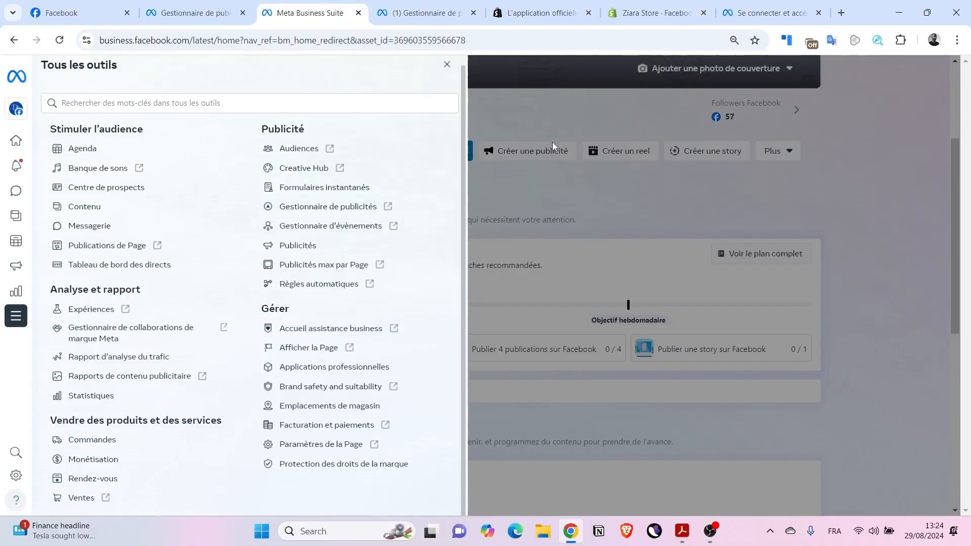
{"action": "left_click", "coordinate": [702, 193]}
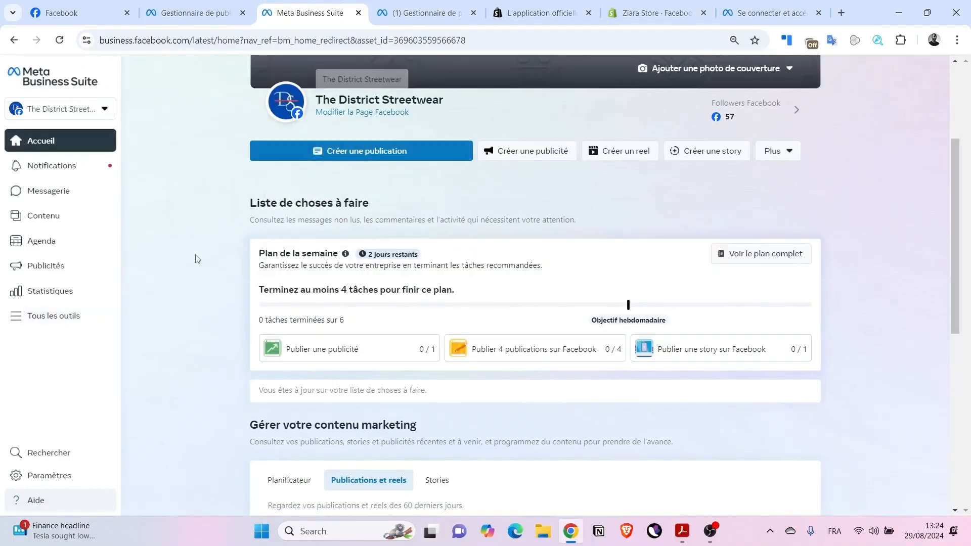
{"action": "left_click", "coordinate": [56, 318]}
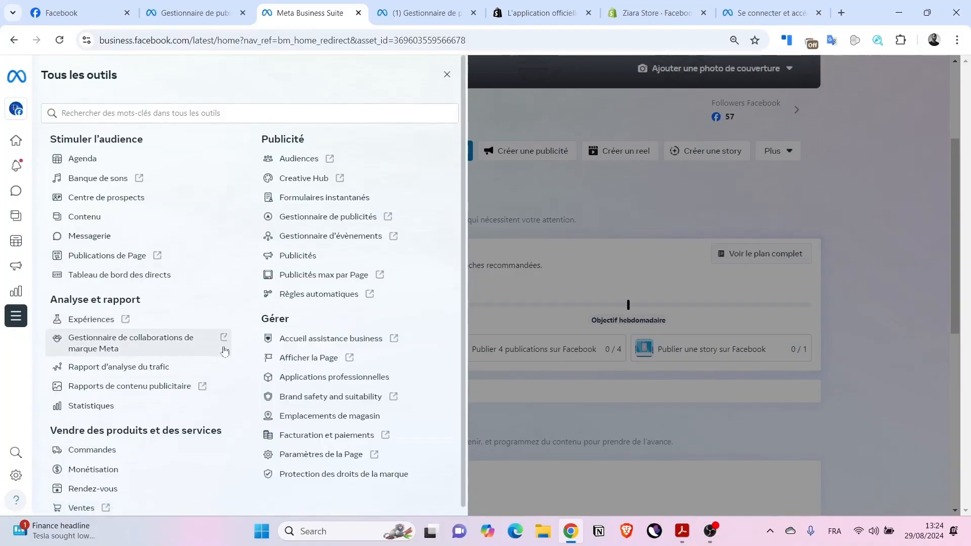
{"action": "scroll", "coordinate": [226, 358], "scroll_direction": "down", "scroll_amount": 1}
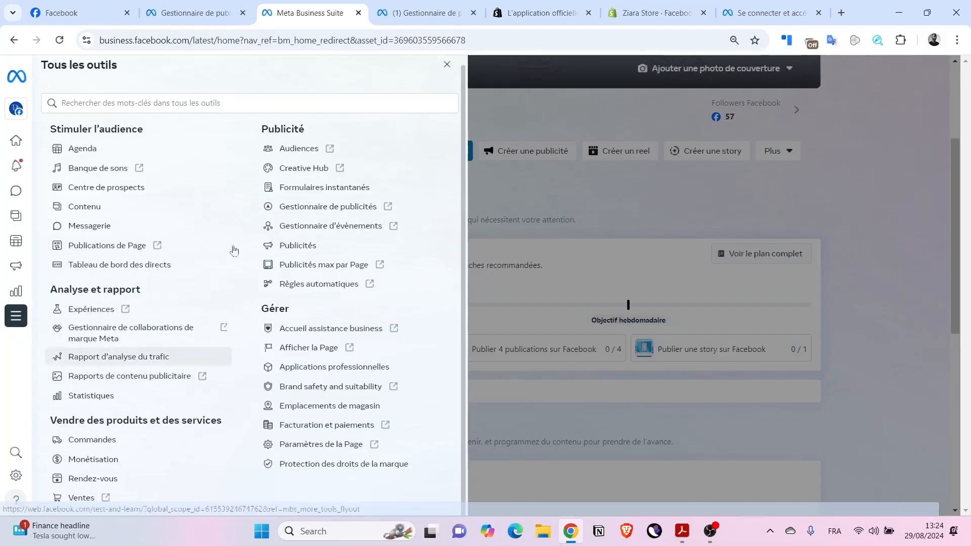
{"action": "left_click", "coordinate": [22, 474]}
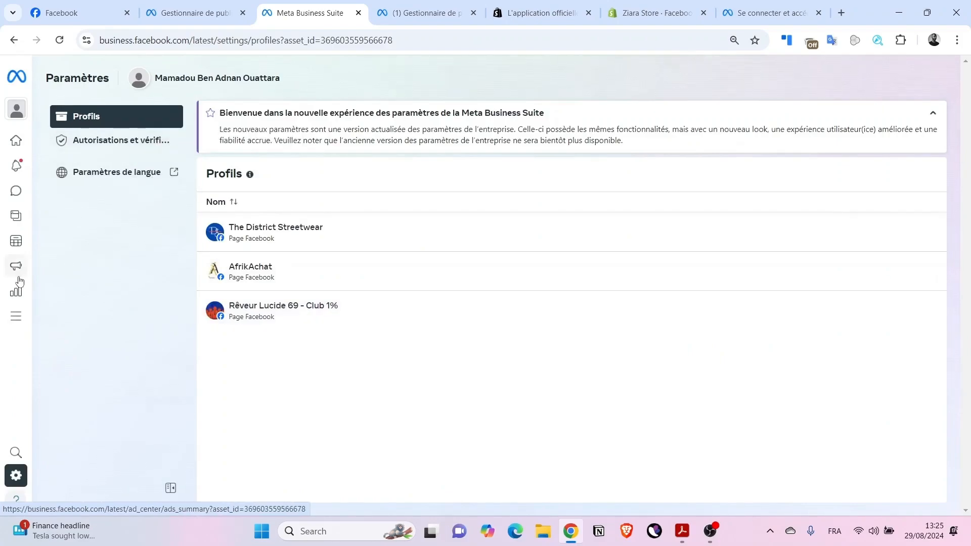
Open the Ben3.0 portfolio's settings from the account selector
{"action": "mouse_move", "coordinate": [19, 281]}
{"action": "left_click", "coordinate": [90, 112]}
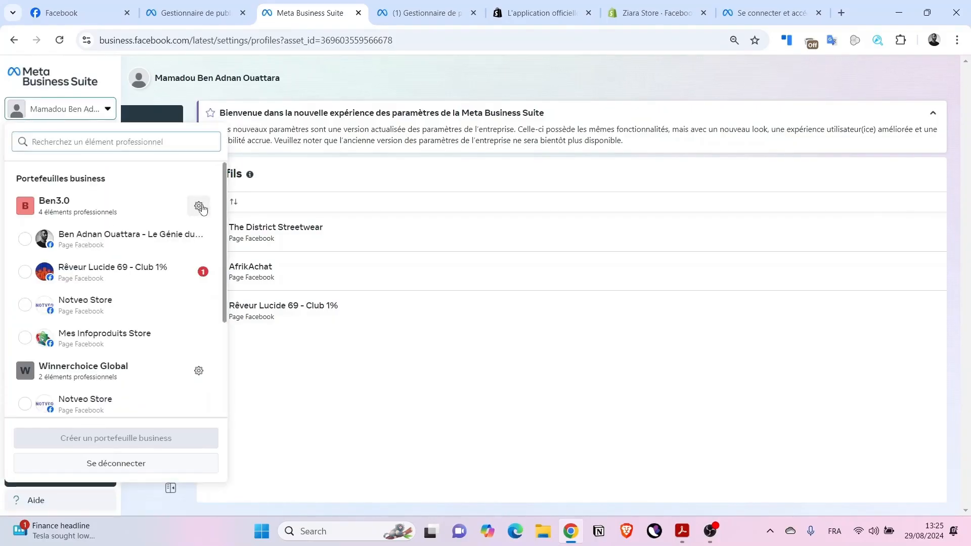
{"action": "left_click", "coordinate": [199, 205]}
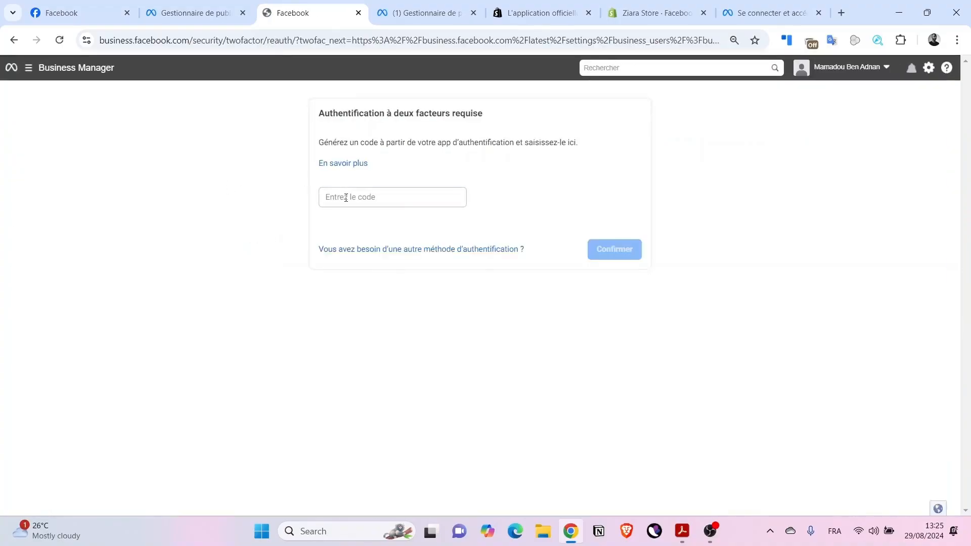
Enter the authenticator code to reach Ben3.0's Personnes settings, then return to the overview tab
{"action": "left_click", "coordinate": [345, 198]}
{"action": "left_click", "coordinate": [276, 256]}
{"action": "left_click", "coordinate": [342, 196]}
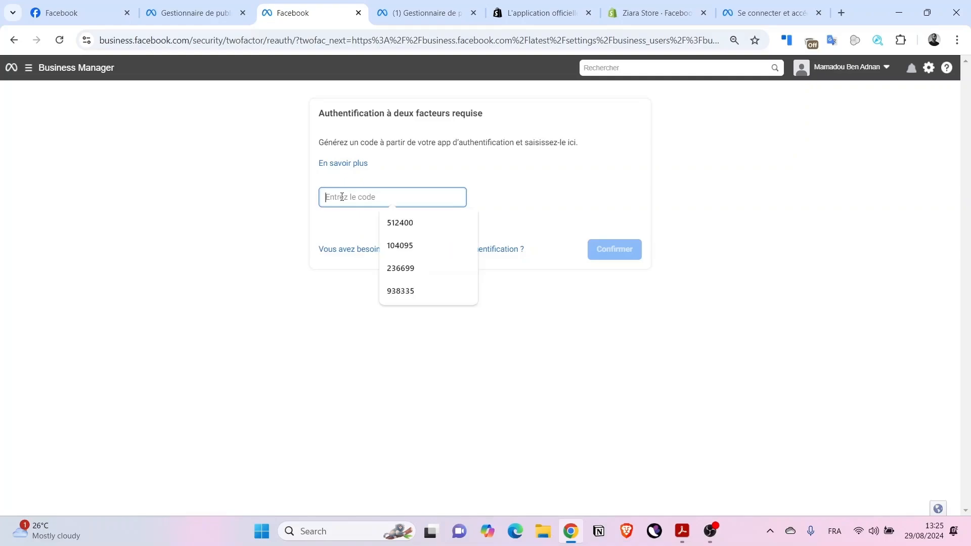
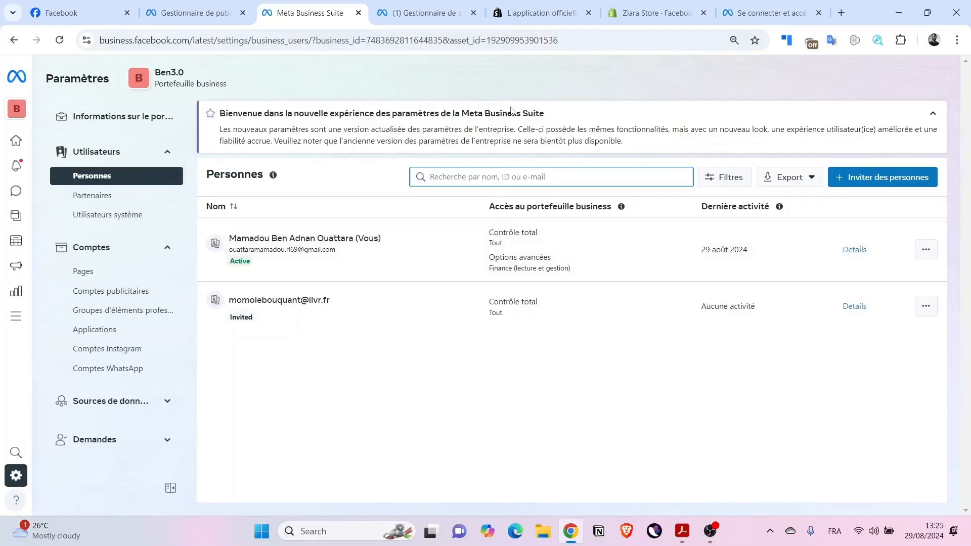
{"action": "left_click", "coordinate": [765, 5]}
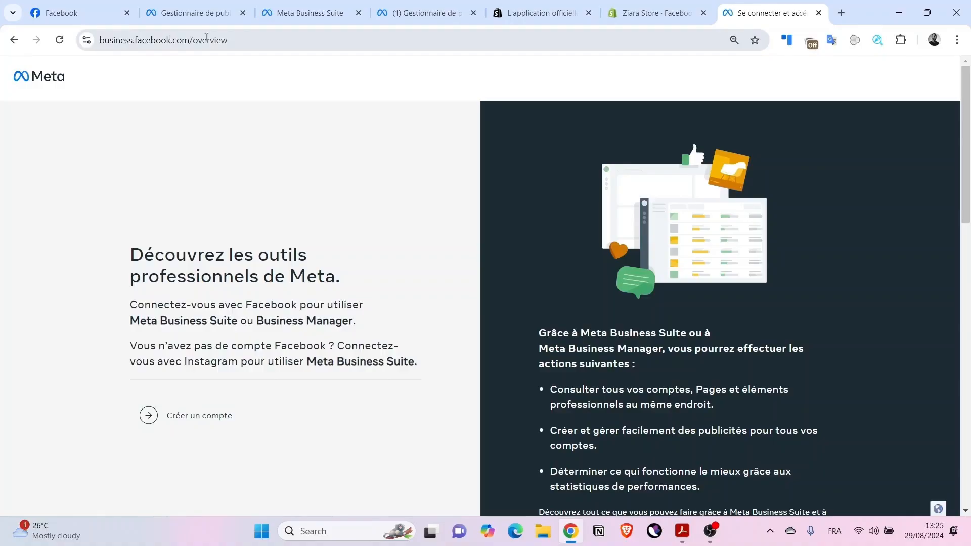
Link the Ben3.0 business portfolio to the store with MAXIMAL data sharing saved
{"action": "left_click", "coordinate": [632, 12]}
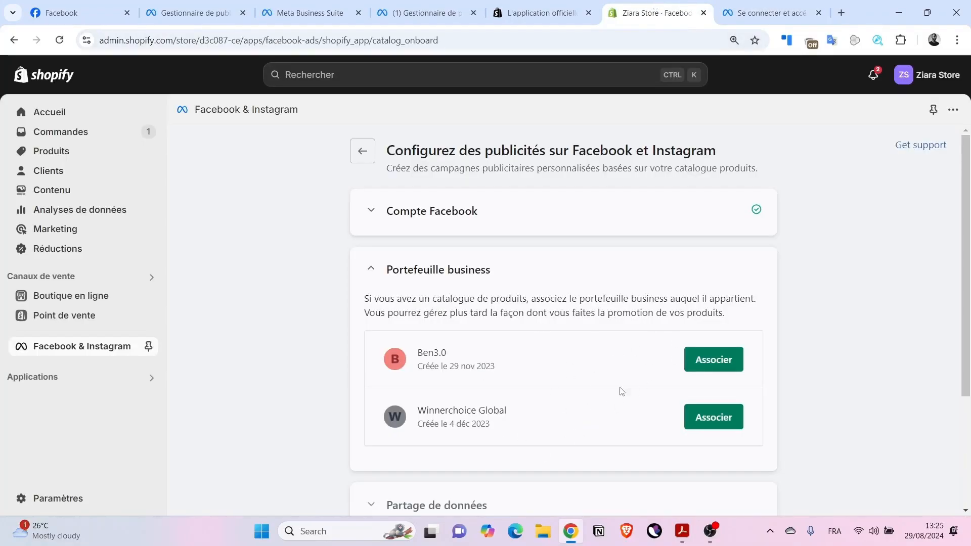
{"action": "left_click", "coordinate": [707, 358]}
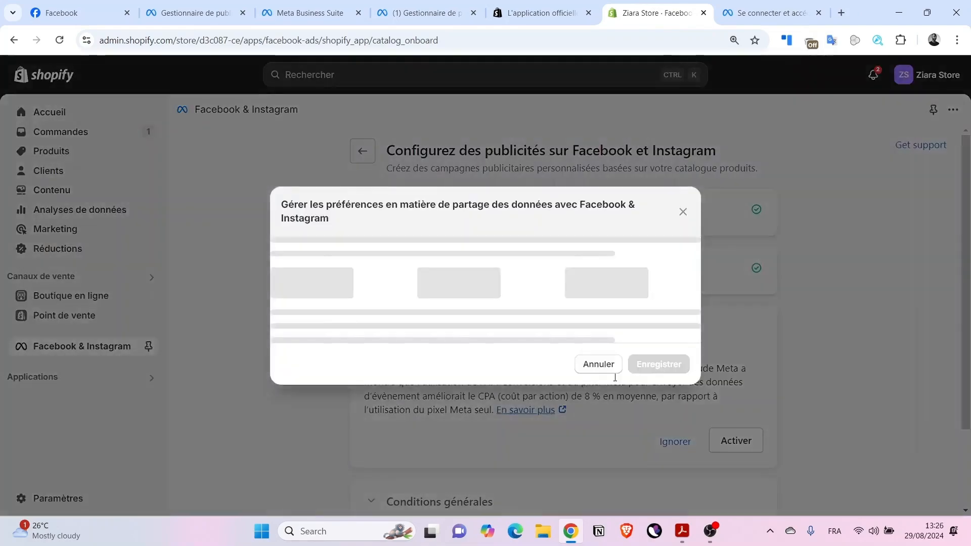
{"action": "left_click", "coordinate": [648, 296]}
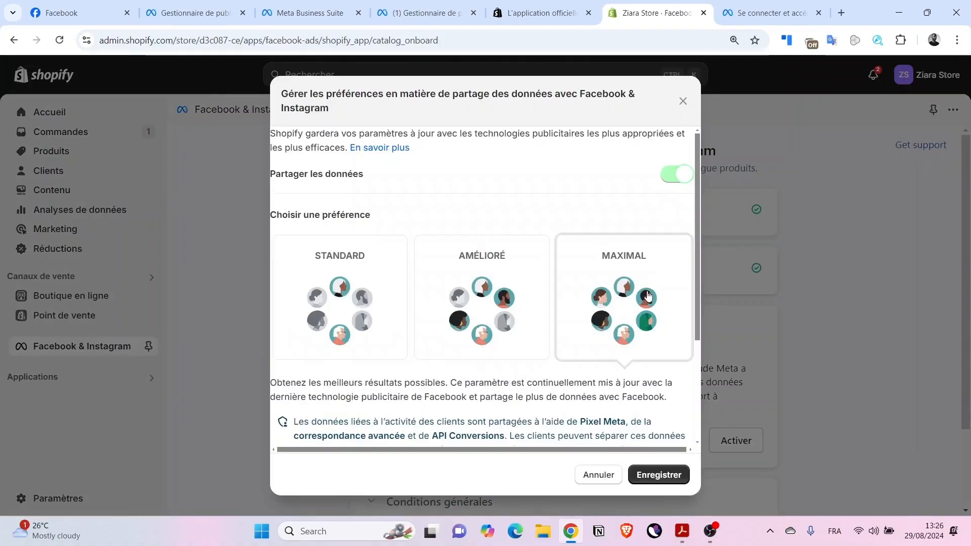
{"action": "left_click", "coordinate": [646, 474]}
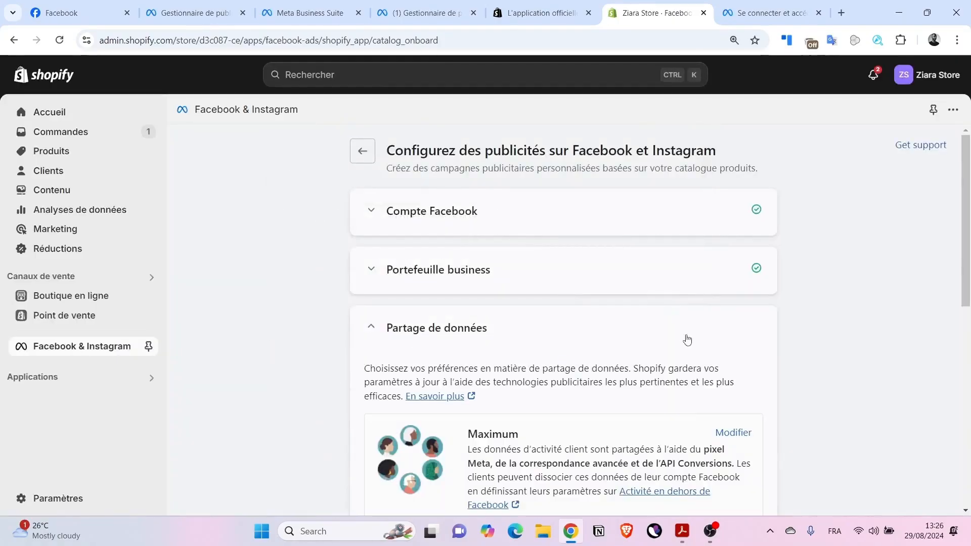
Create a new Meta pixel, Ben3.0's Pixel, under Créer un Pixel Meta
{"action": "scroll", "coordinate": [686, 339], "scroll_direction": "down", "scroll_amount": 10}
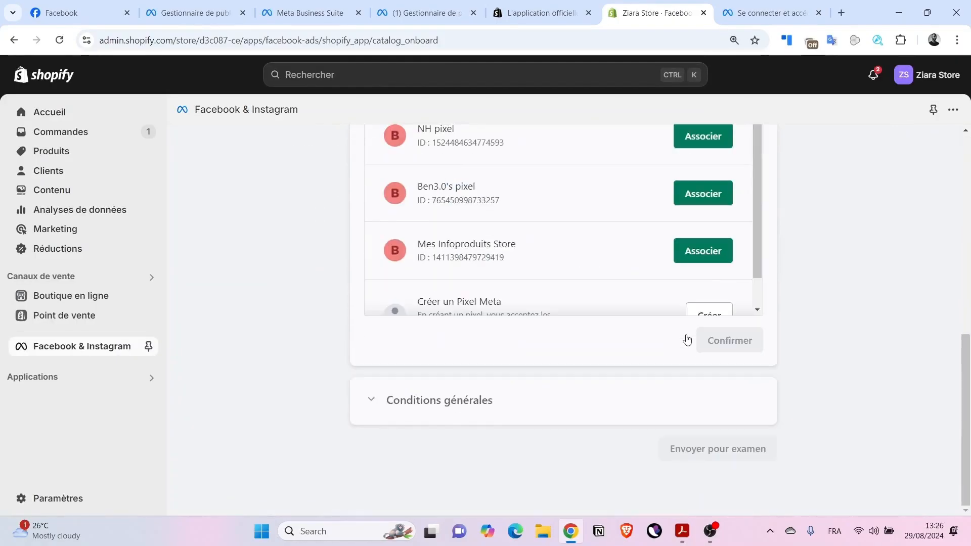
{"action": "scroll", "coordinate": [686, 339], "scroll_direction": "up", "scroll_amount": 2}
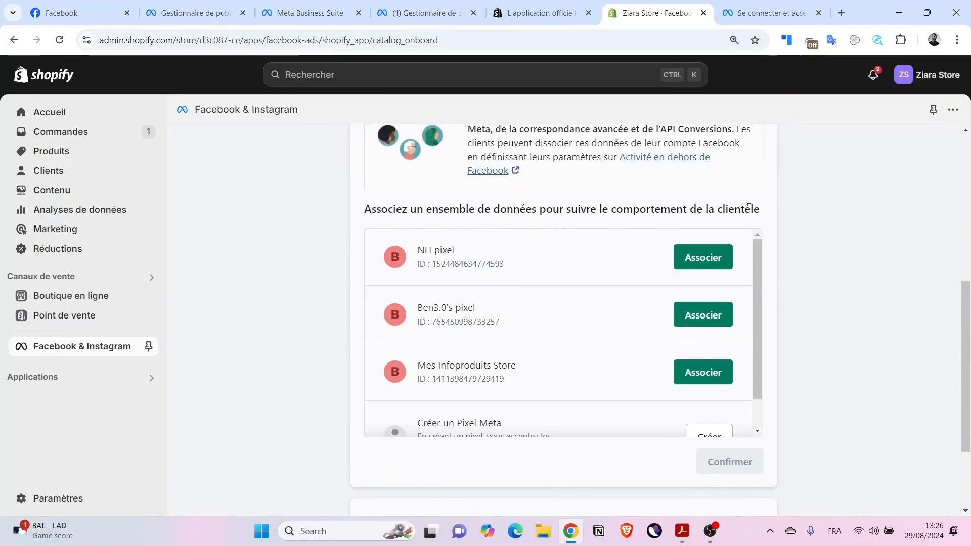
{"action": "scroll", "coordinate": [611, 272], "scroll_direction": "down", "scroll_amount": 2}
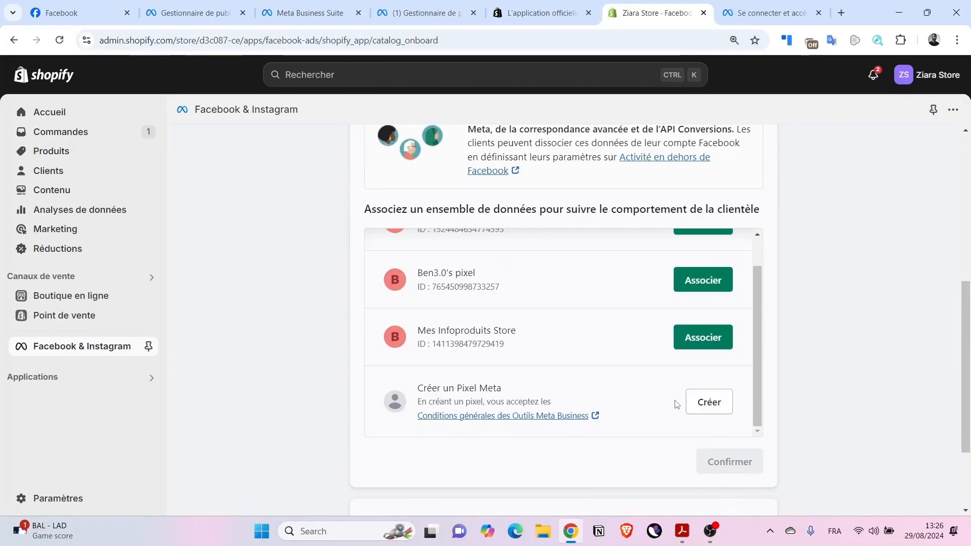
{"action": "left_click", "coordinate": [704, 410]}
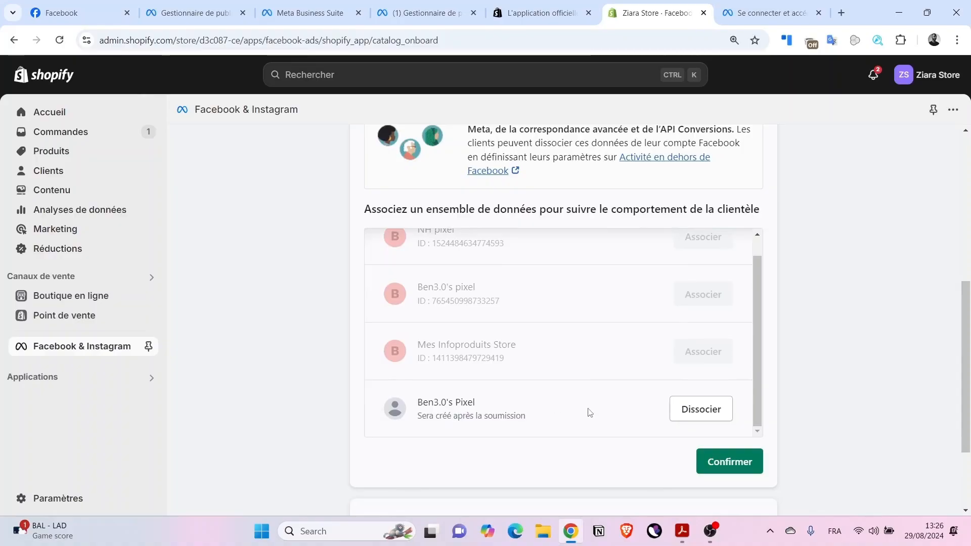
Confirm Ben3.0's Pixel as the dataset, accept the catalogue and business tools terms, and submit for review
{"action": "left_click", "coordinate": [715, 466]}
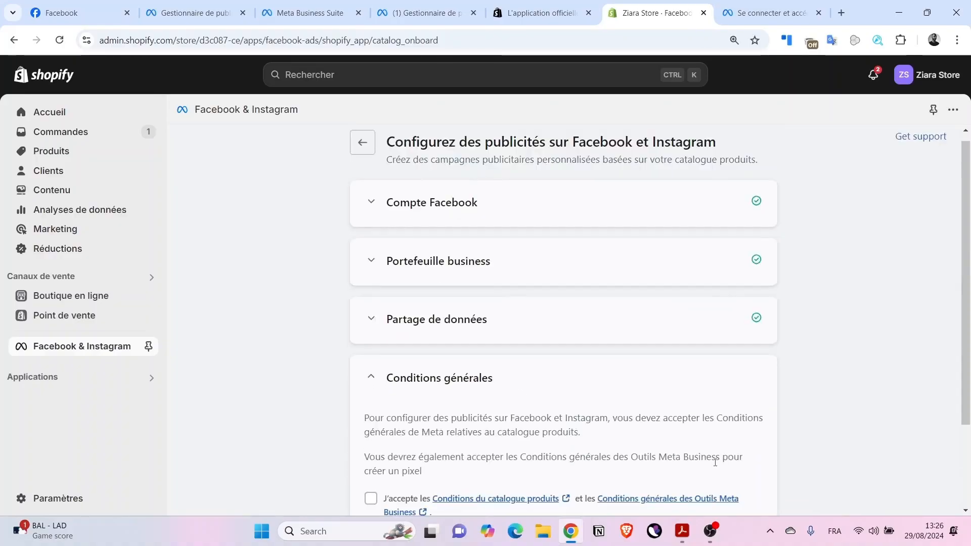
{"action": "scroll", "coordinate": [541, 427], "scroll_direction": "down", "scroll_amount": 3}
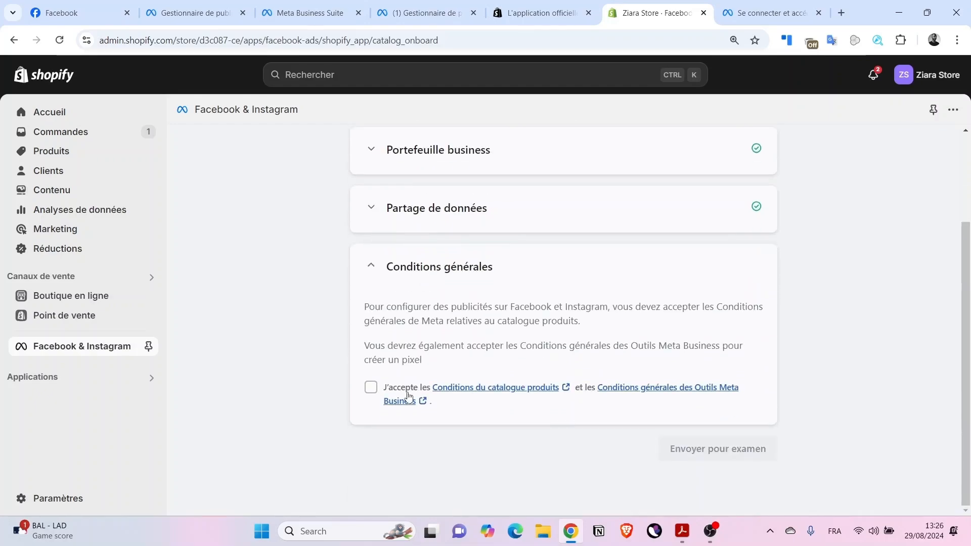
{"action": "left_click", "coordinate": [371, 388]}
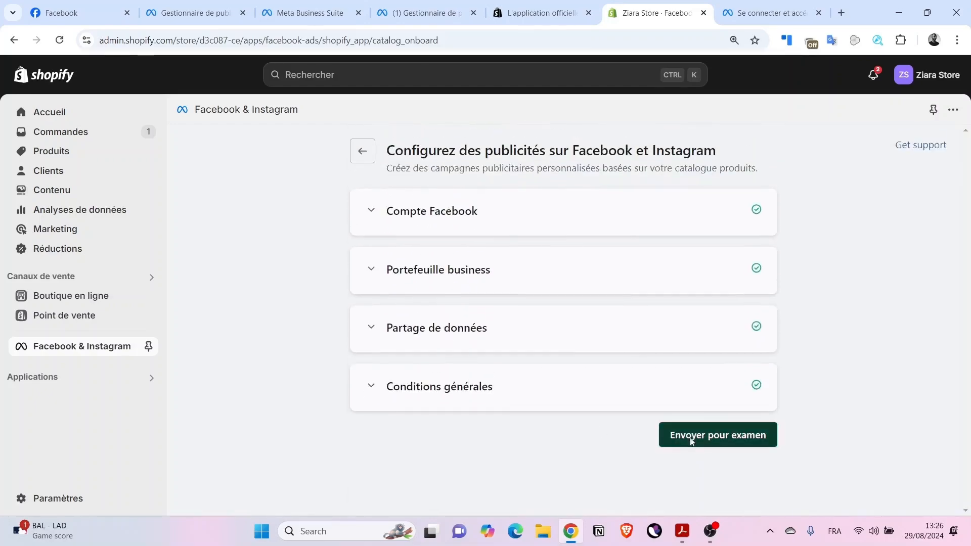
{"action": "left_click", "coordinate": [692, 441]}
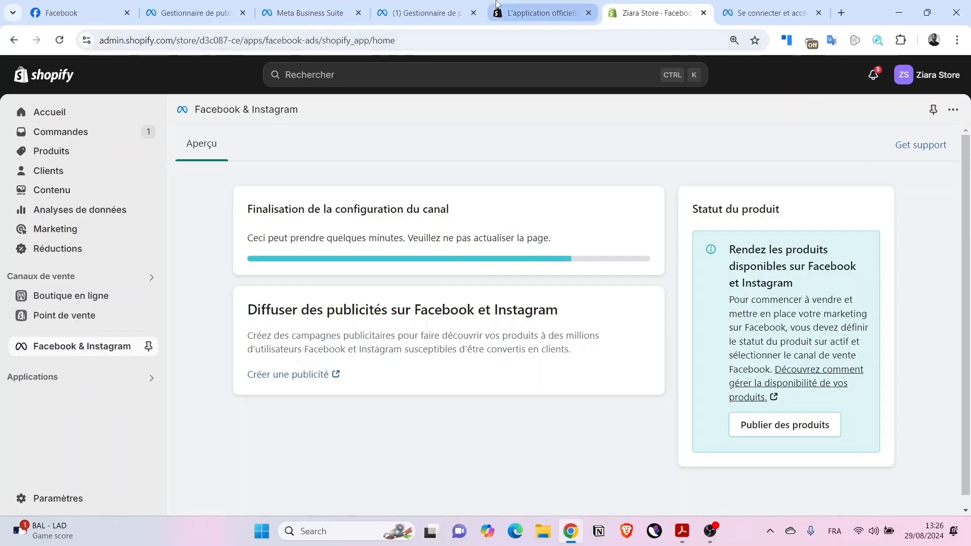
Reload Business Suite settings and open Pixels under Sources de données
{"action": "left_click", "coordinate": [450, 5]}
{"action": "left_click", "coordinate": [304, 12]}
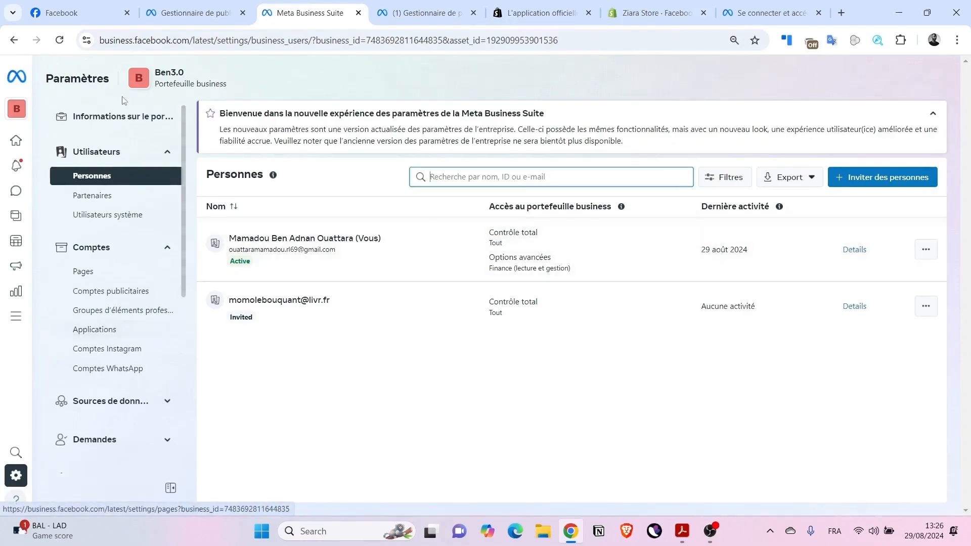
{"action": "left_click", "coordinate": [59, 40]}
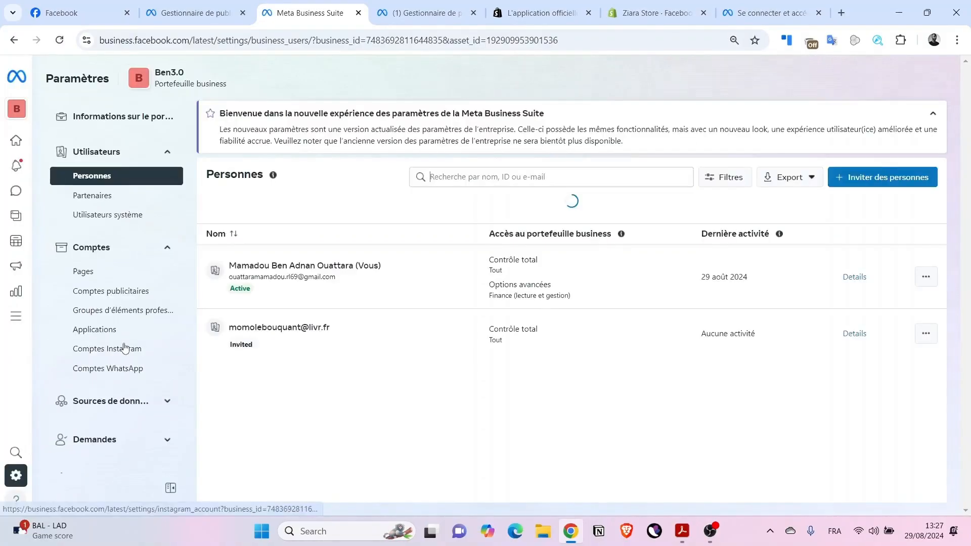
{"action": "scroll", "coordinate": [131, 334], "scroll_direction": "down", "scroll_amount": 2}
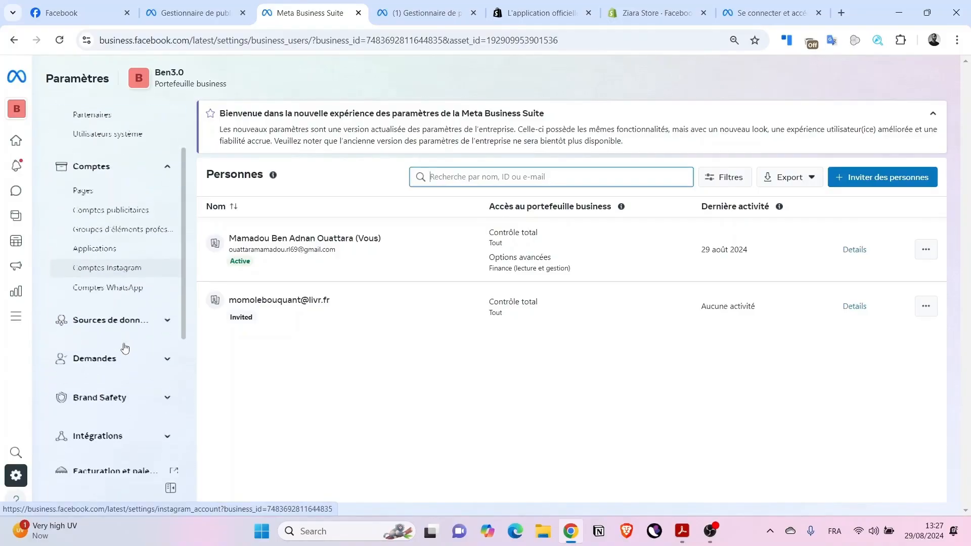
{"action": "left_click", "coordinate": [131, 314]}
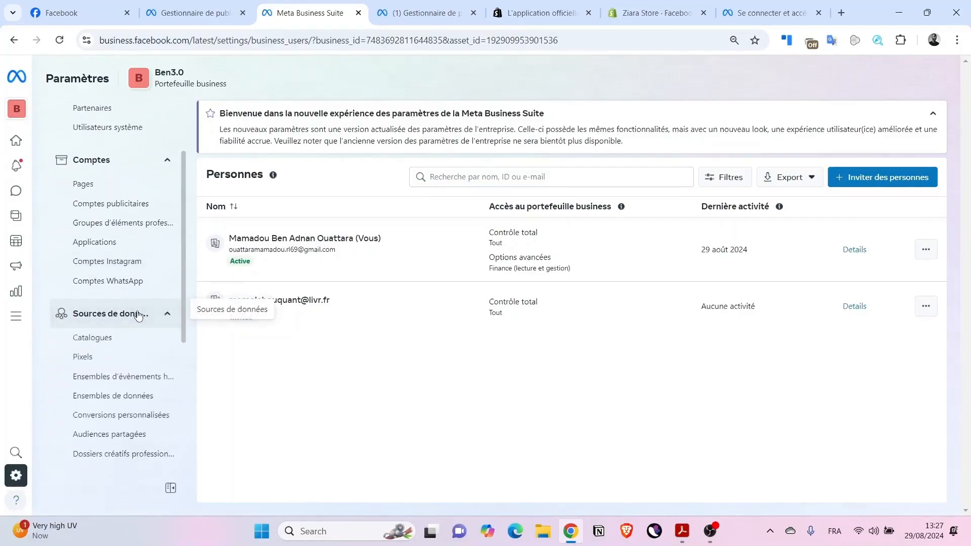
{"action": "scroll", "coordinate": [136, 314], "scroll_direction": "down", "scroll_amount": 1}
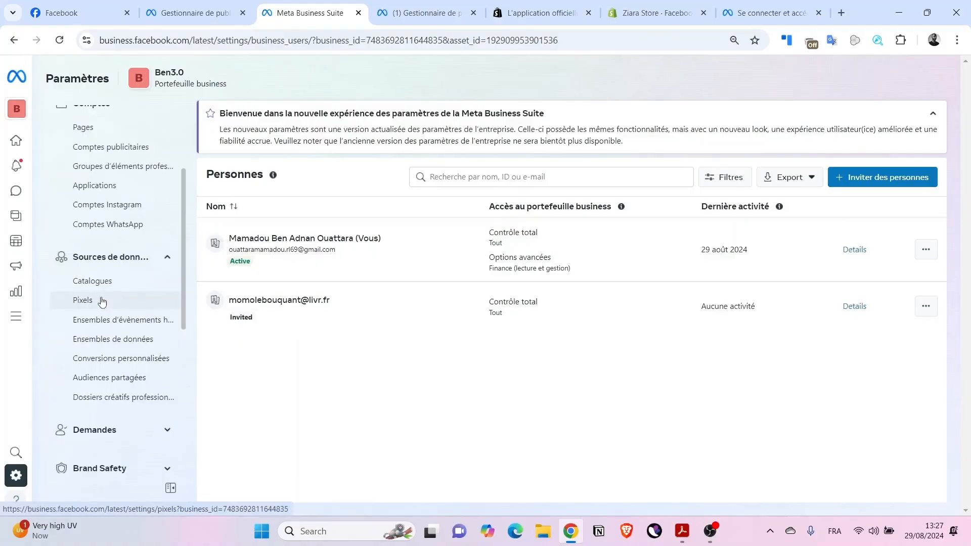
{"action": "left_click", "coordinate": [101, 302]}
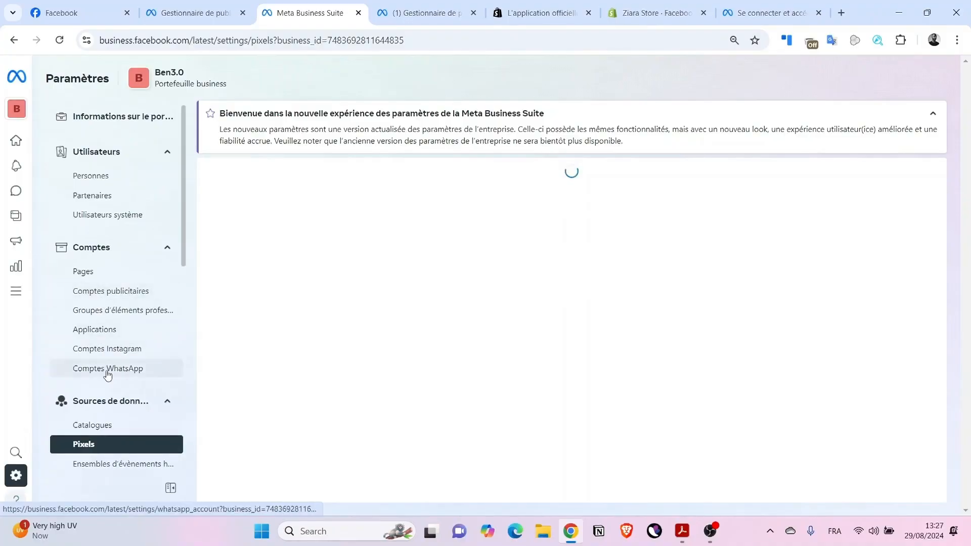
Review Ben3.0's pixel details, then return to the Shopify Facebook & Instagram app
{"action": "scroll", "coordinate": [108, 372], "scroll_direction": "down", "scroll_amount": 2}
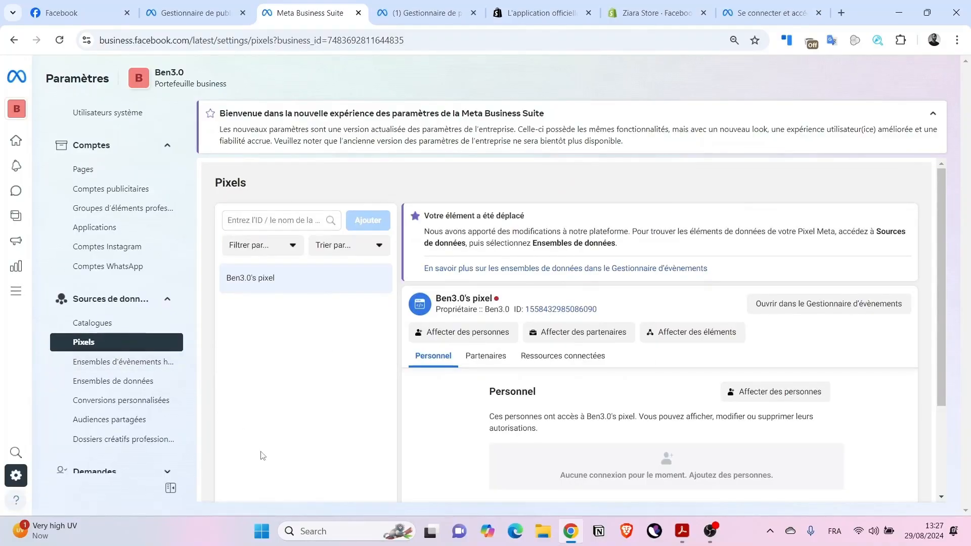
{"action": "scroll", "coordinate": [281, 389], "scroll_direction": "down", "scroll_amount": 1}
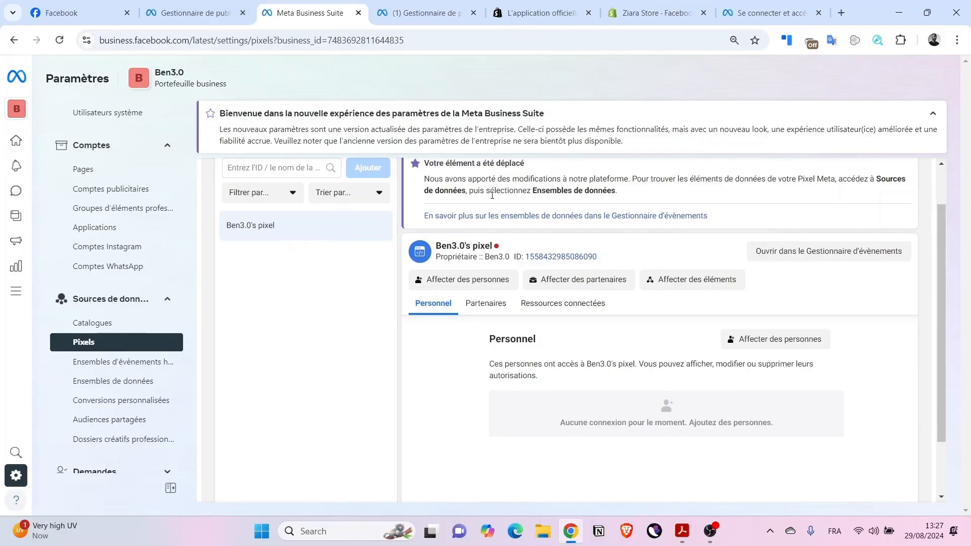
{"action": "left_click", "coordinate": [627, 12]}
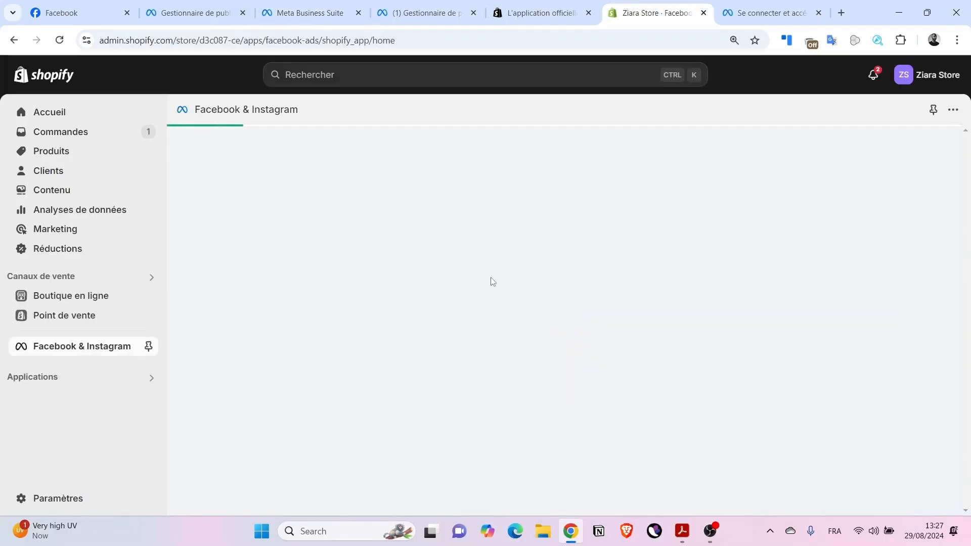
Confirm Maximum data sharing through Ben3.0's pixel in Shopify's Facebook & Instagram settings, then return to Business Suite
{"action": "left_click", "coordinate": [298, 147]}
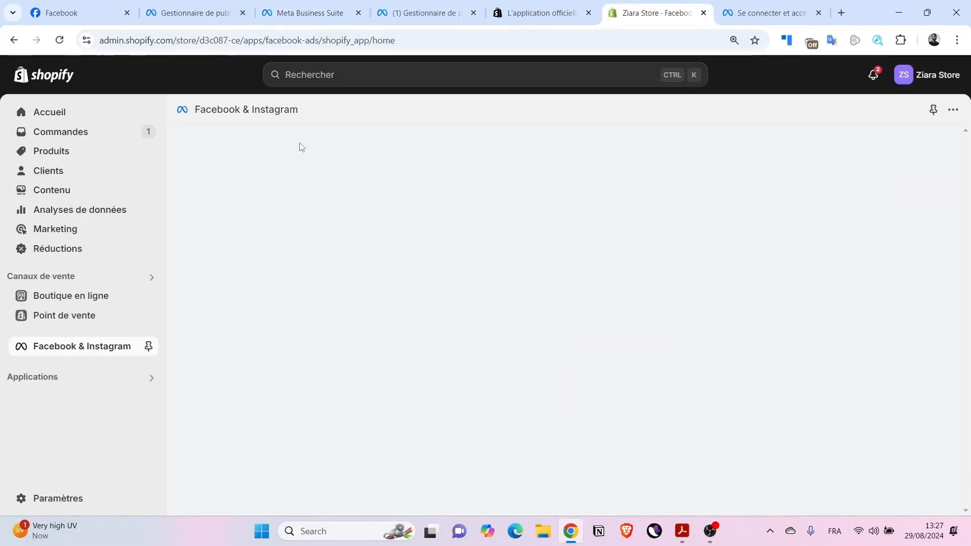
{"action": "scroll", "coordinate": [404, 311], "scroll_direction": "down", "scroll_amount": 6}
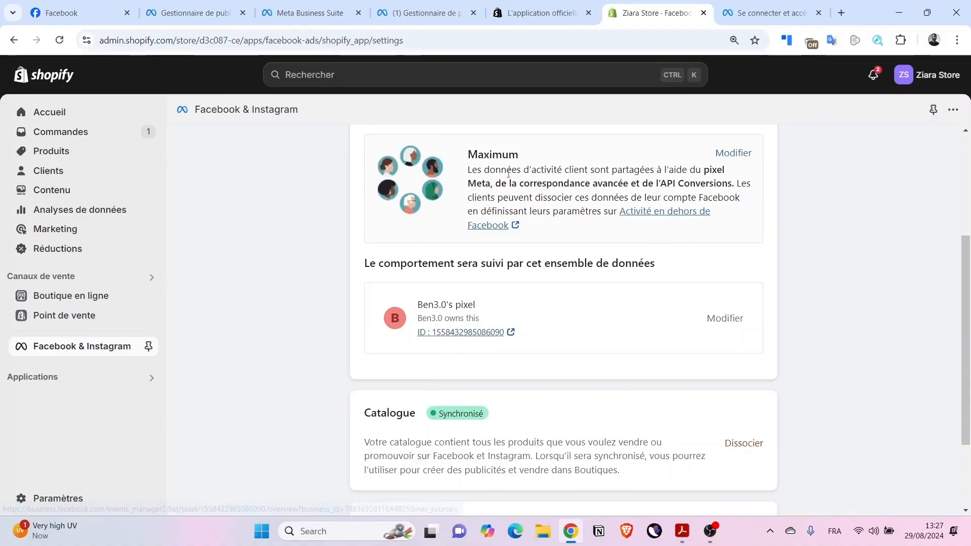
{"action": "left_click", "coordinate": [319, 6]}
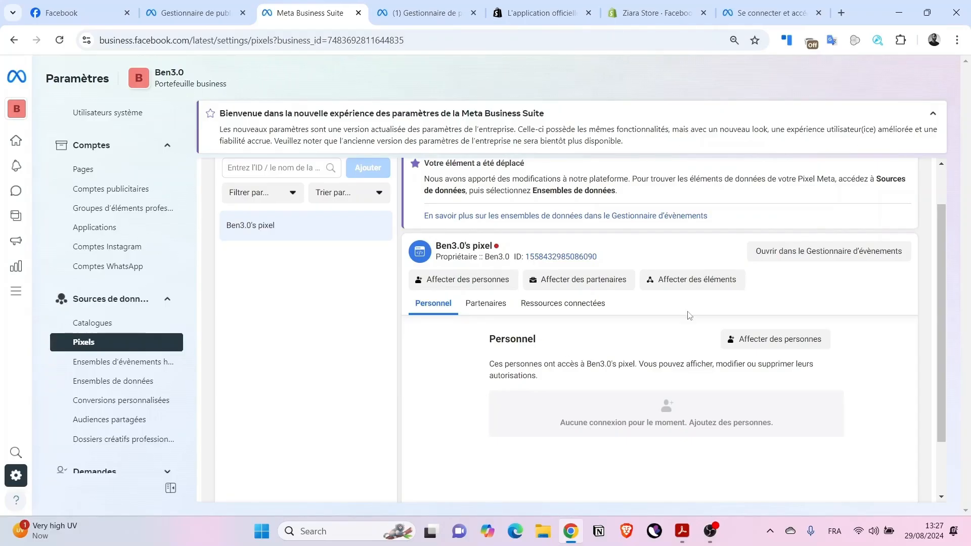
Open Ben3.0's pixel in Events Manager, choose the Meta Pixel method, and pick partner integration
{"action": "left_click", "coordinate": [792, 254]}
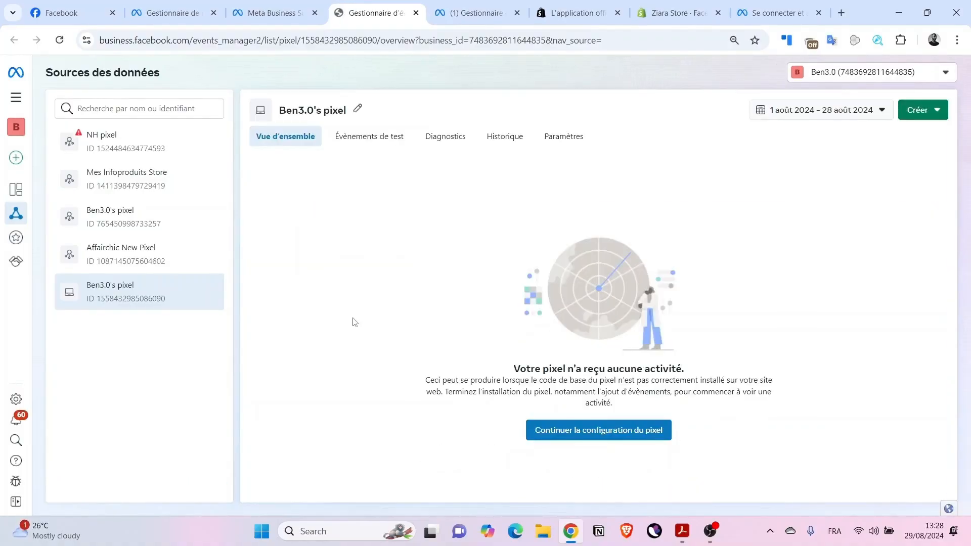
{"action": "left_click", "coordinate": [589, 430]}
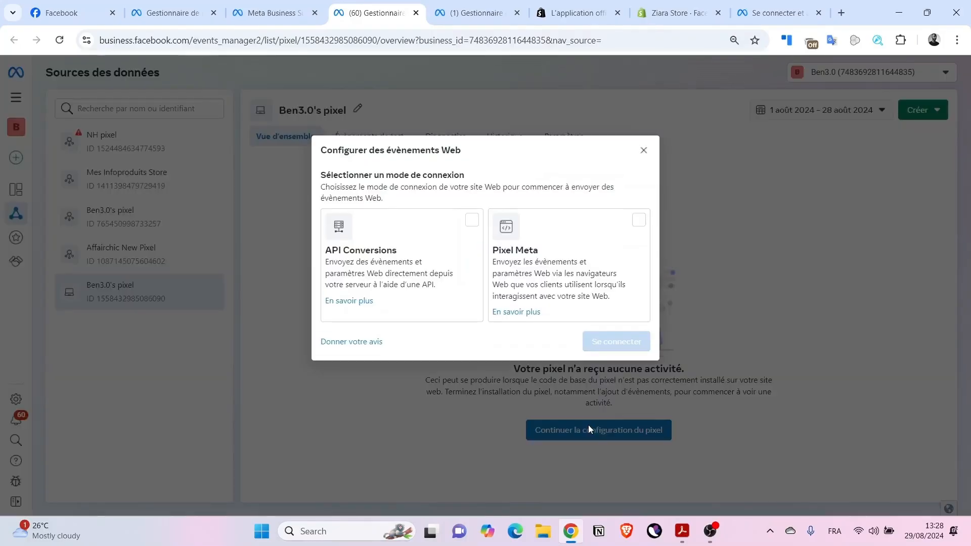
{"action": "left_click", "coordinate": [583, 290]}
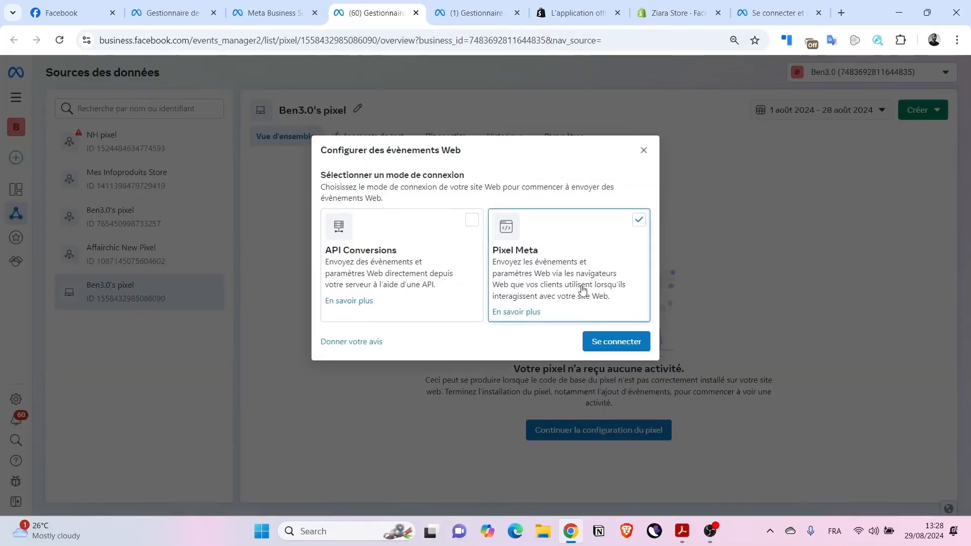
{"action": "left_click", "coordinate": [613, 344]}
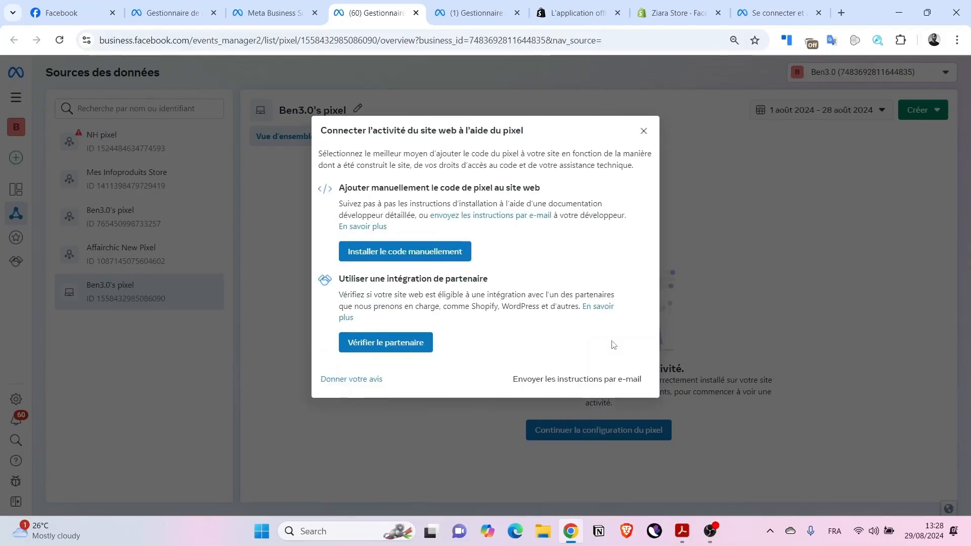
{"action": "left_click", "coordinate": [417, 343]}
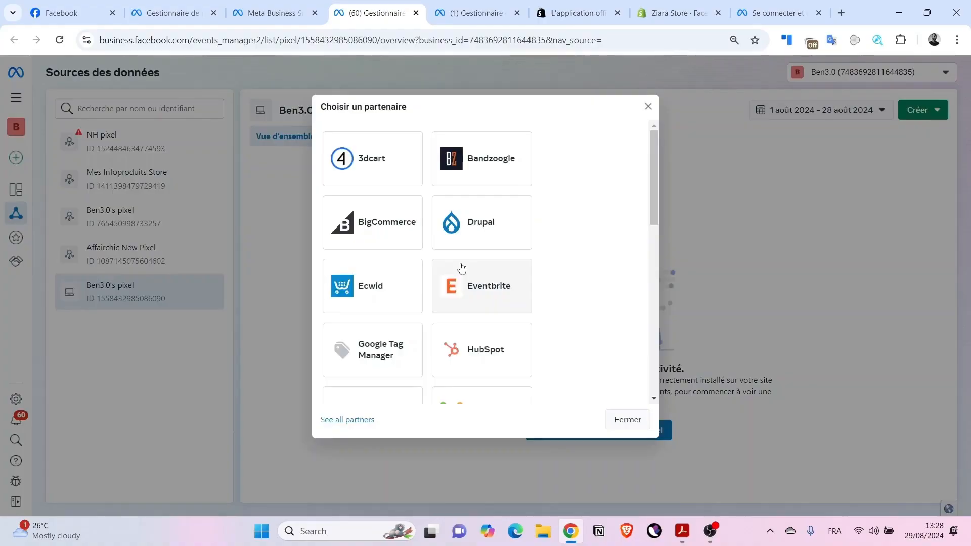
{"action": "scroll", "coordinate": [453, 303], "scroll_direction": "down", "scroll_amount": 7}
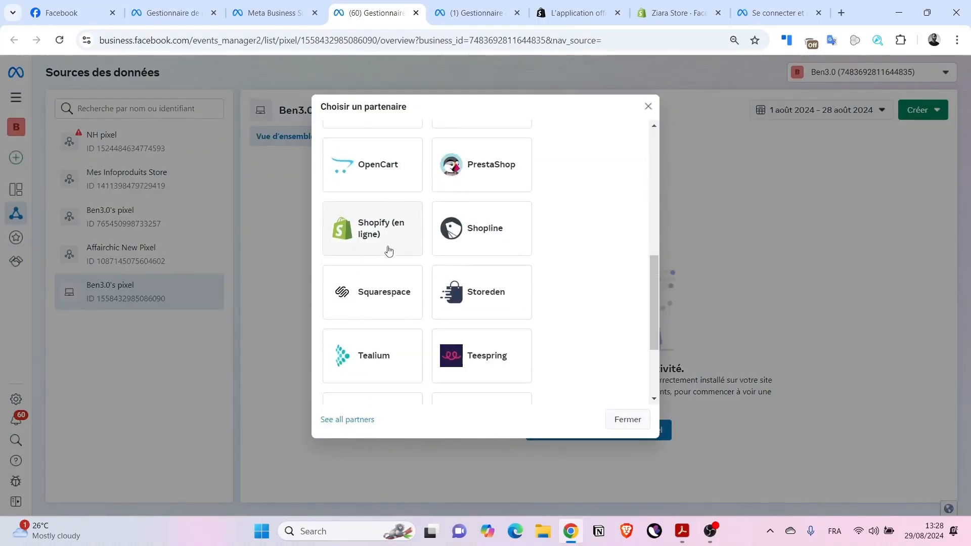
Choose Shopify as the partner, link the store in Shopify, and advance to Vérifier la connexion
{"action": "left_click", "coordinate": [386, 247]}
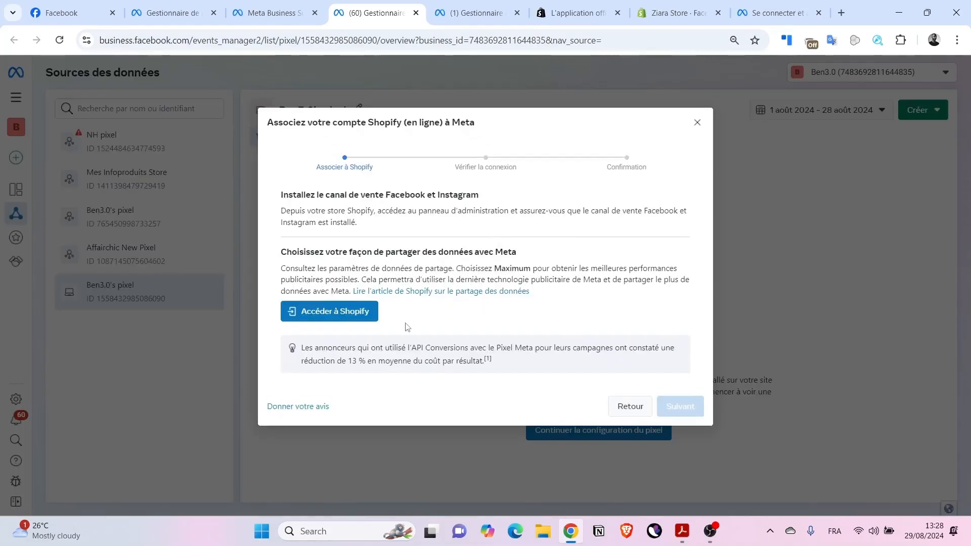
{"action": "left_click", "coordinate": [364, 312]}
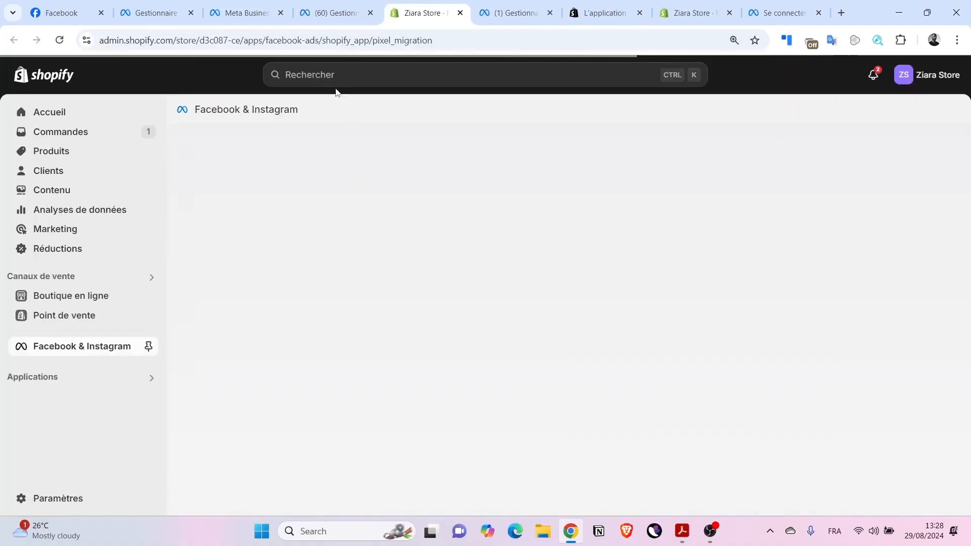
{"action": "left_click", "coordinate": [333, 13]}
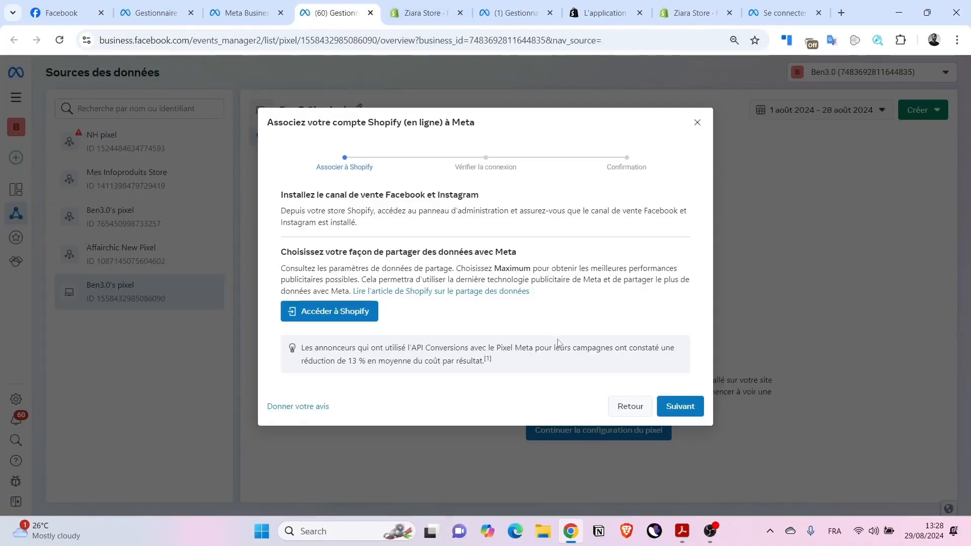
{"action": "left_click", "coordinate": [679, 404]}
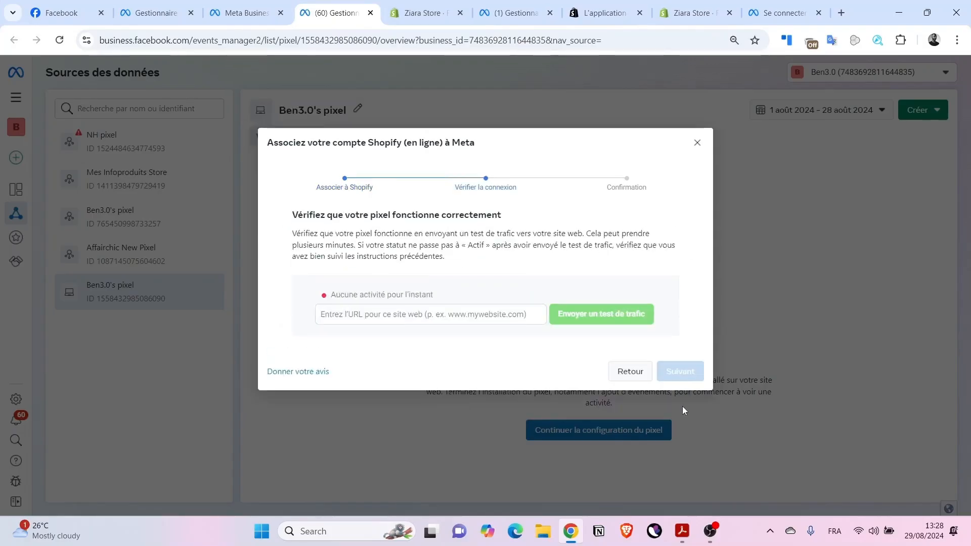
{"action": "left_click", "coordinate": [479, 312]}
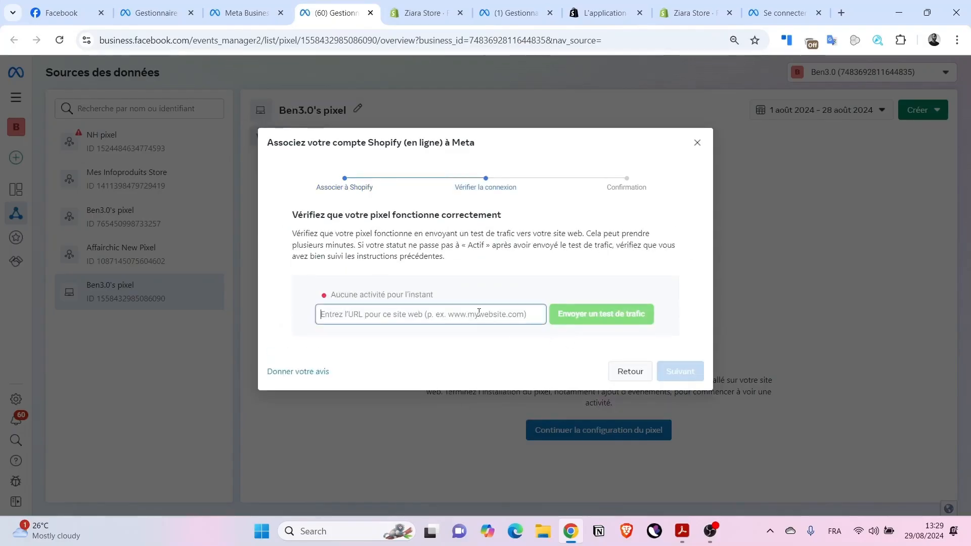
{"action": "type", "text": "afrik"}
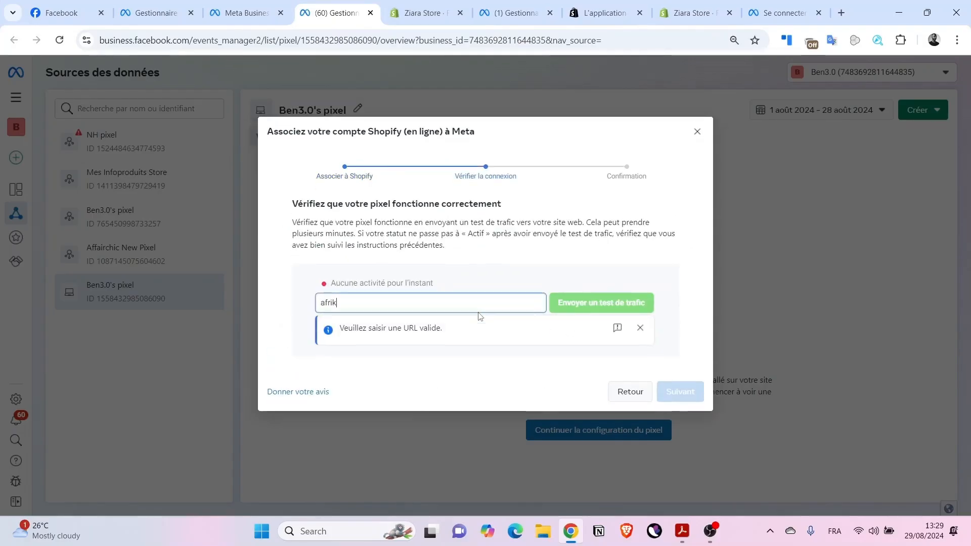
{"action": "type", "text": "achat"}
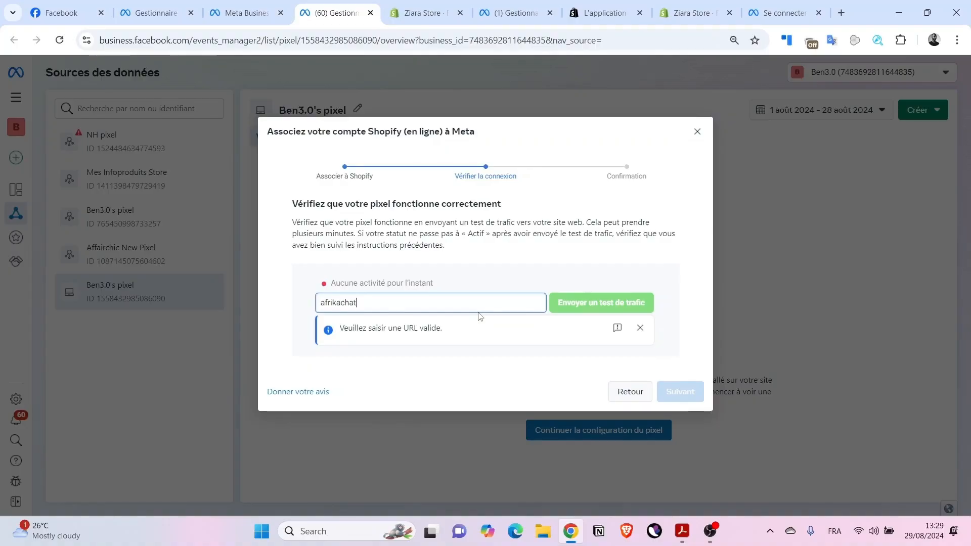
{"action": "type", "text": ".shop"}
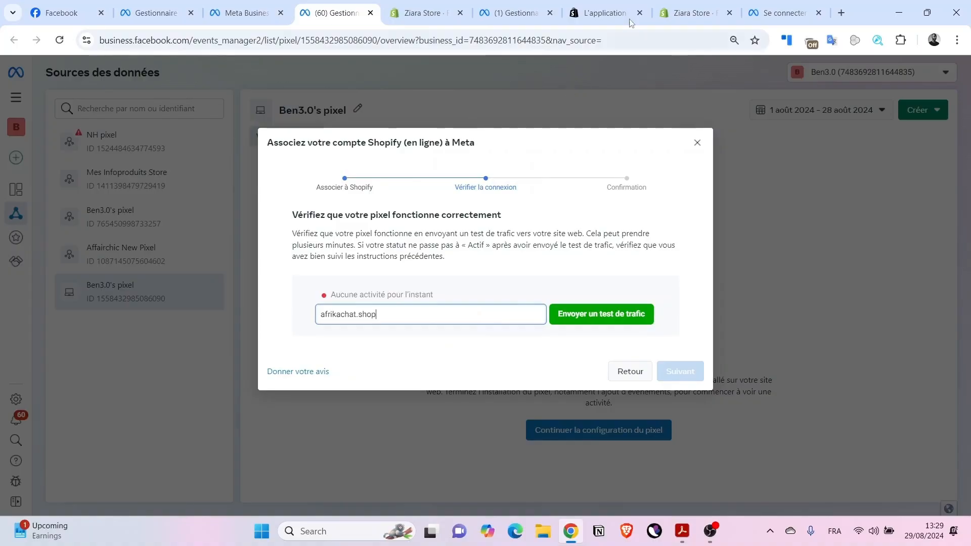
{"action": "left_click", "coordinate": [676, 5]}
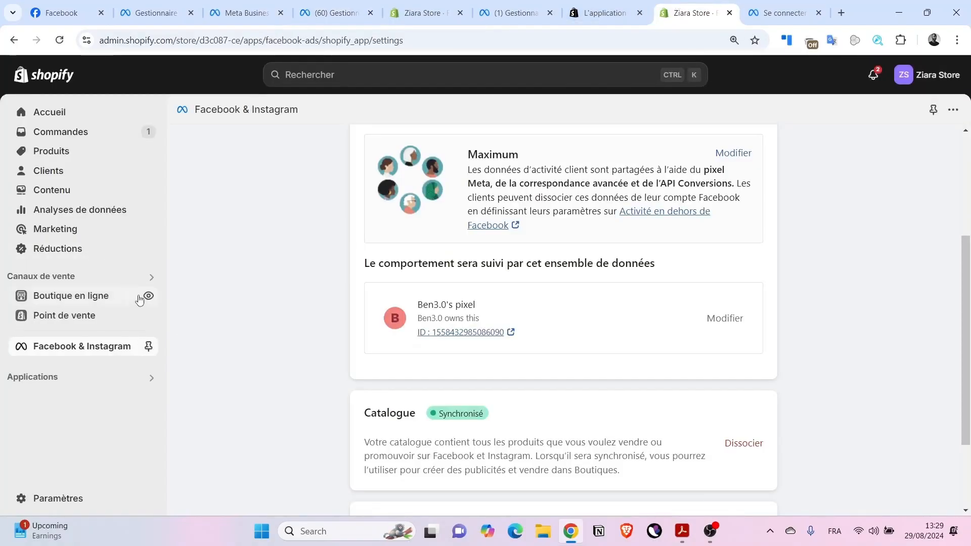
{"action": "left_click", "coordinate": [148, 296]}
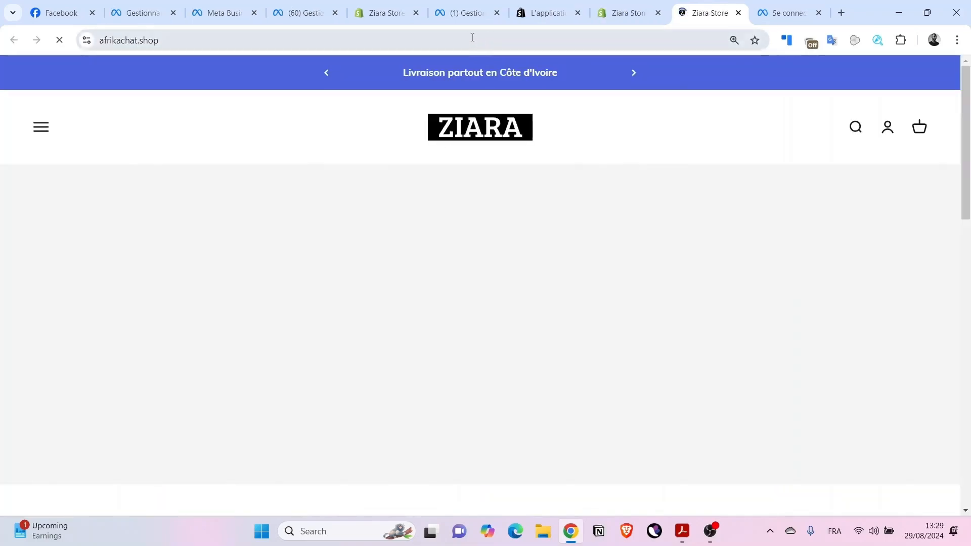
{"action": "left_click", "coordinate": [466, 38]}
{"action": "key", "text": "ctrl+c"}
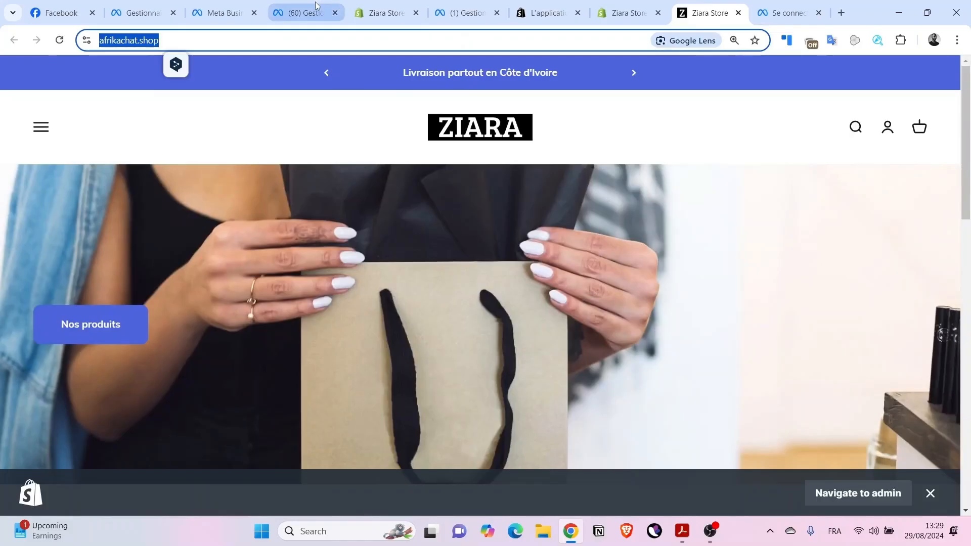
{"action": "left_click", "coordinate": [303, 12]}
{"action": "triple_click", "coordinate": [400, 314]}
{"action": "key", "text": "ctrl+v"}
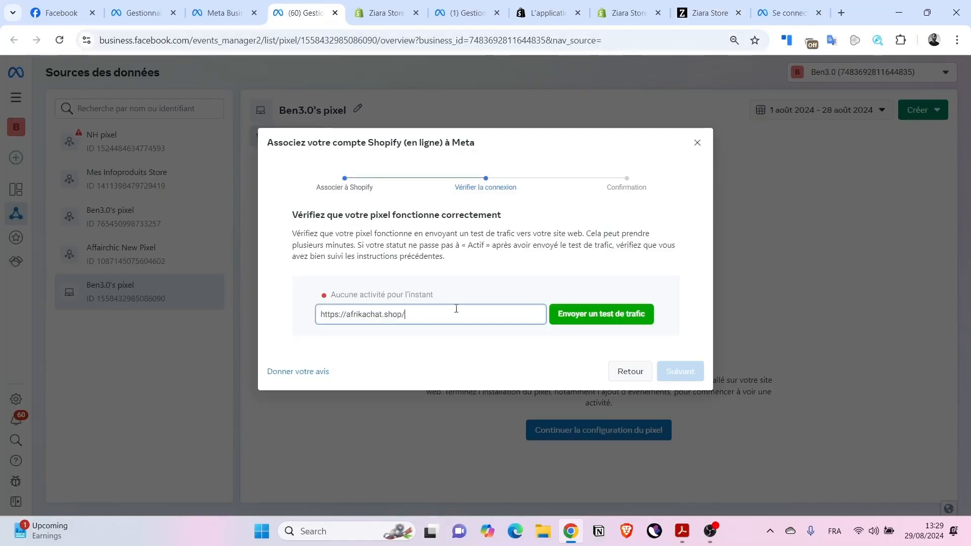
Send test traffic to the store, reaching the Aspirateur sans fil order form, so the pixel turns Actif
{"action": "left_click", "coordinate": [576, 314]}
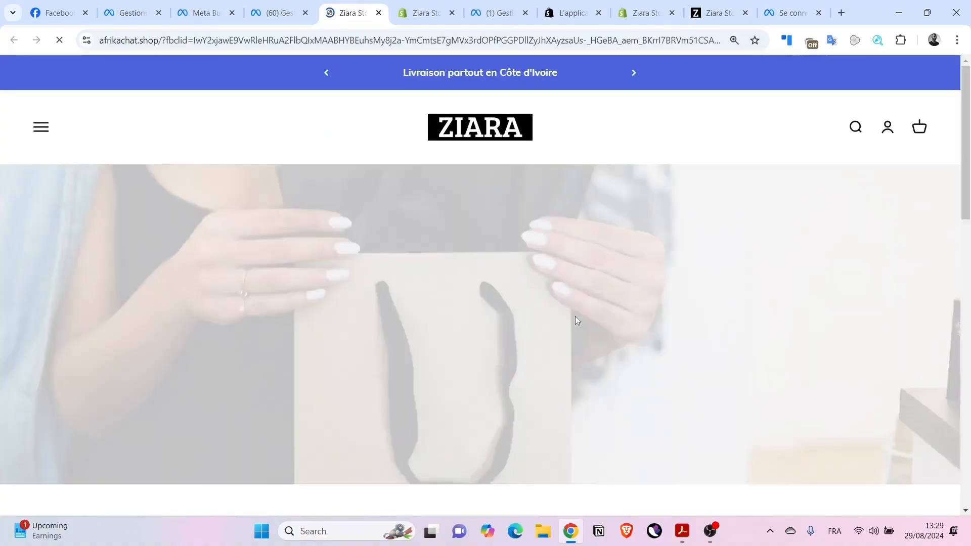
{"action": "scroll", "coordinate": [575, 317], "scroll_direction": "down", "scroll_amount": 6}
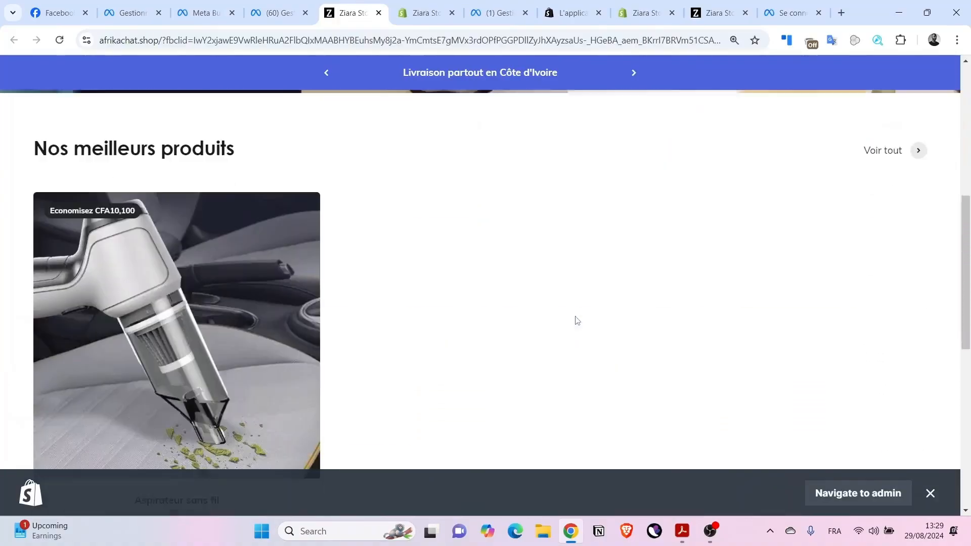
{"action": "left_click", "coordinate": [207, 288]}
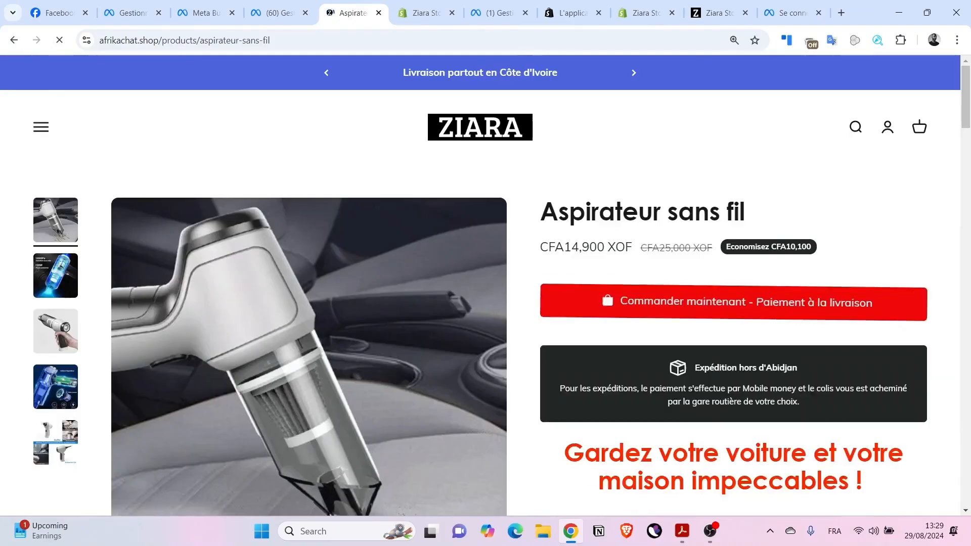
{"action": "scroll", "coordinate": [571, 259], "scroll_direction": "down", "scroll_amount": 1}
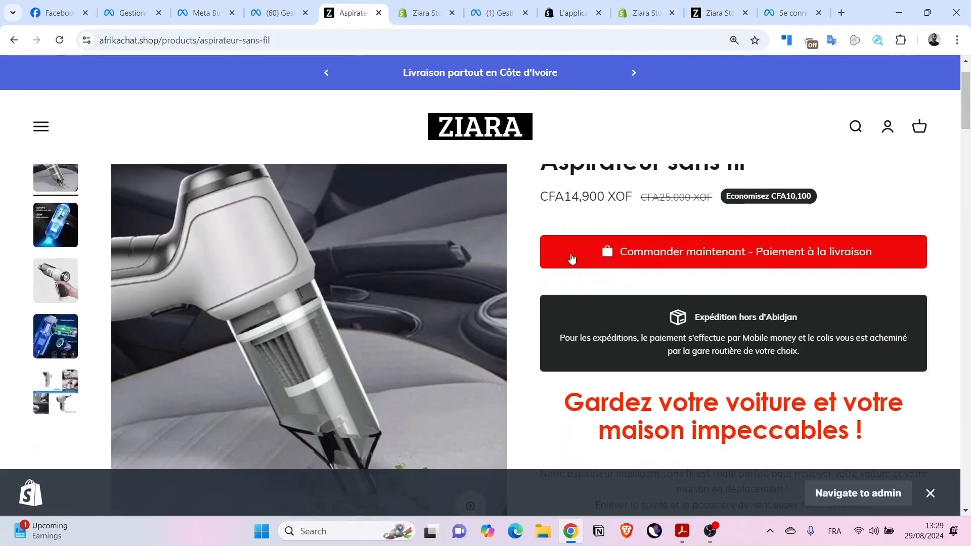
{"action": "left_click", "coordinate": [570, 253]}
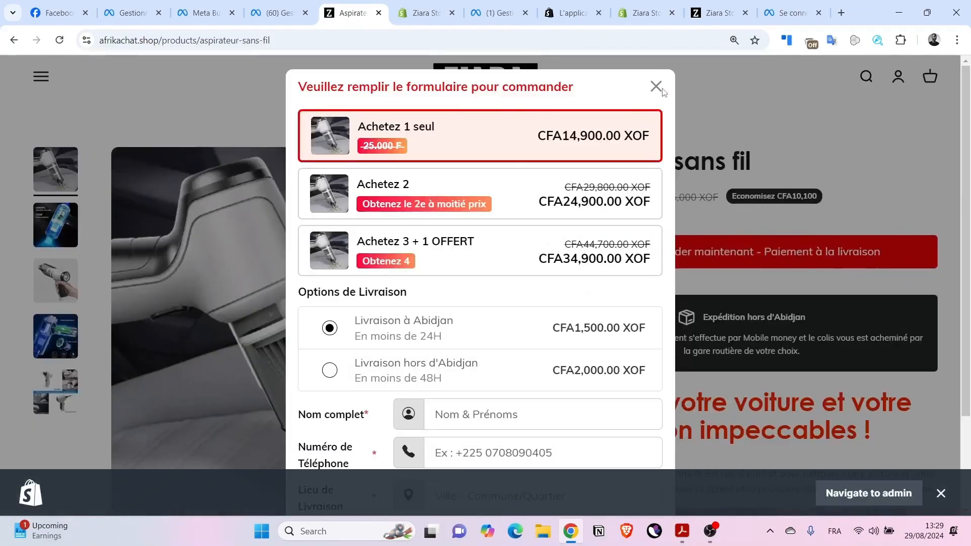
{"action": "left_click", "coordinate": [273, 14]}
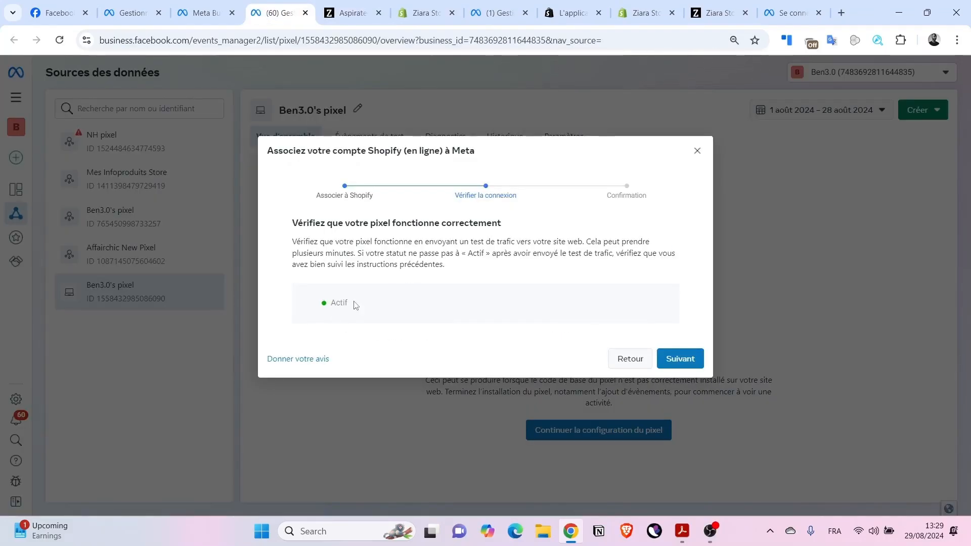
Move past the Actif verification and finish the Shopify connection wizard with Terminer
{"action": "left_click_drag", "start_coordinate": [356, 304], "coordinate": [329, 306]}
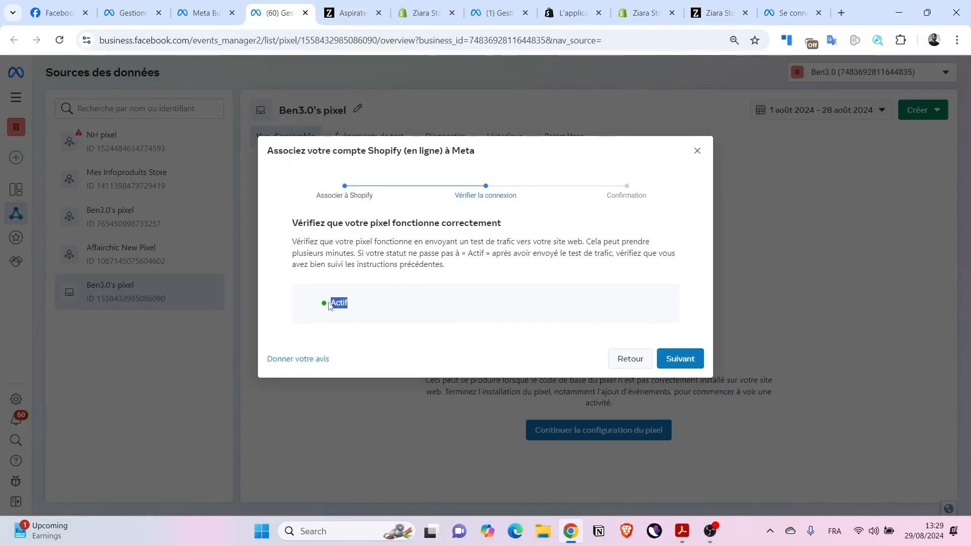
{"action": "left_click", "coordinate": [518, 309]}
{"action": "left_click", "coordinate": [686, 357]}
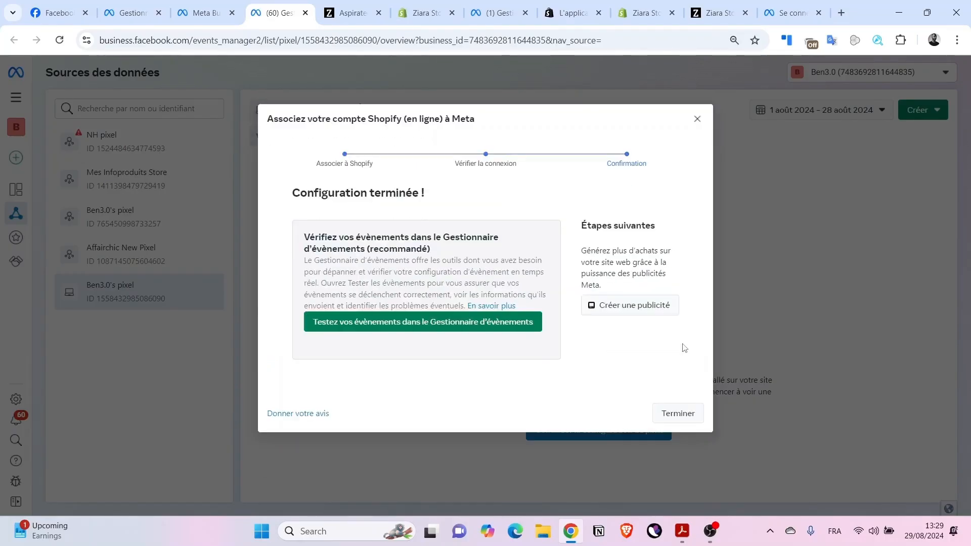
{"action": "left_click", "coordinate": [678, 413]}
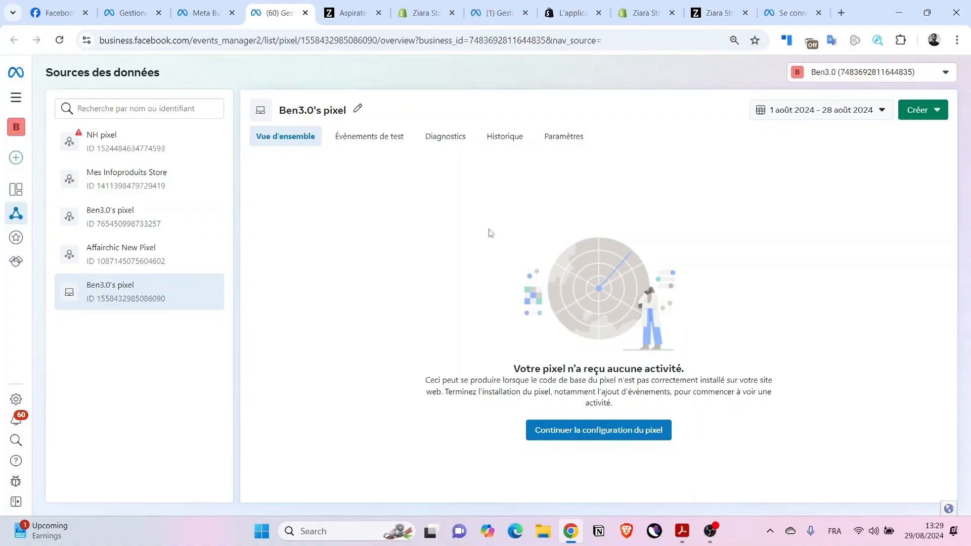
In the pixel's Évènements de test, enter the store URL and launch afrikachat.shop for browser testing
{"action": "left_click", "coordinate": [387, 140]}
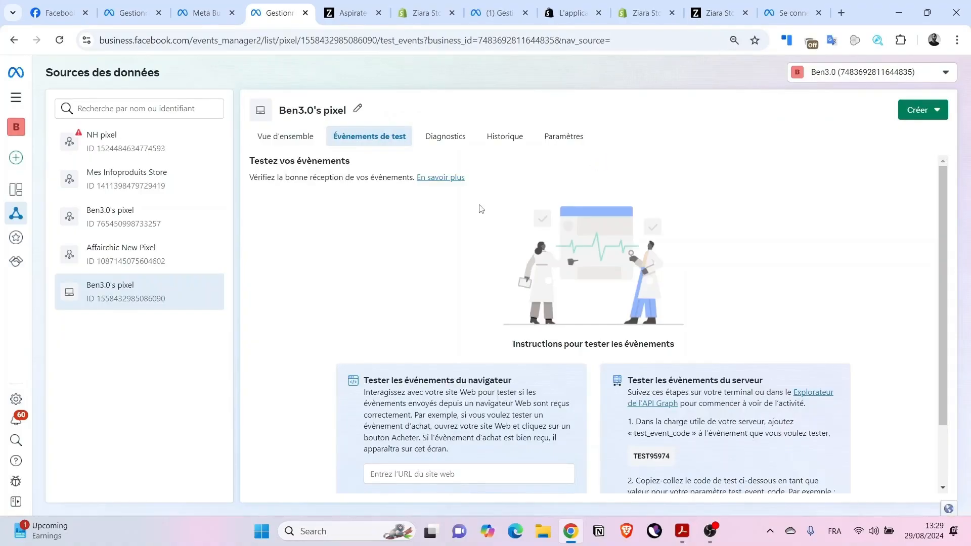
{"action": "left_click", "coordinate": [457, 137]}
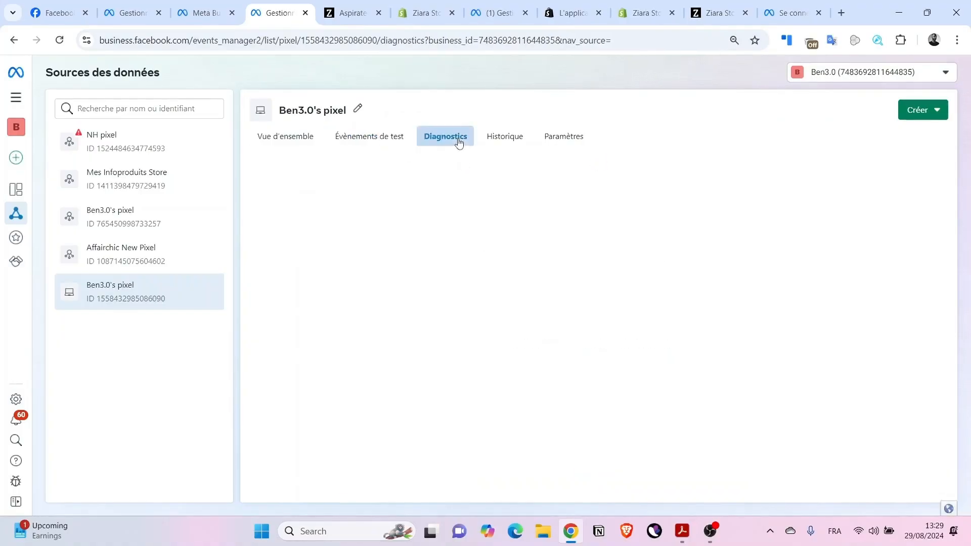
{"action": "left_click", "coordinate": [392, 147]}
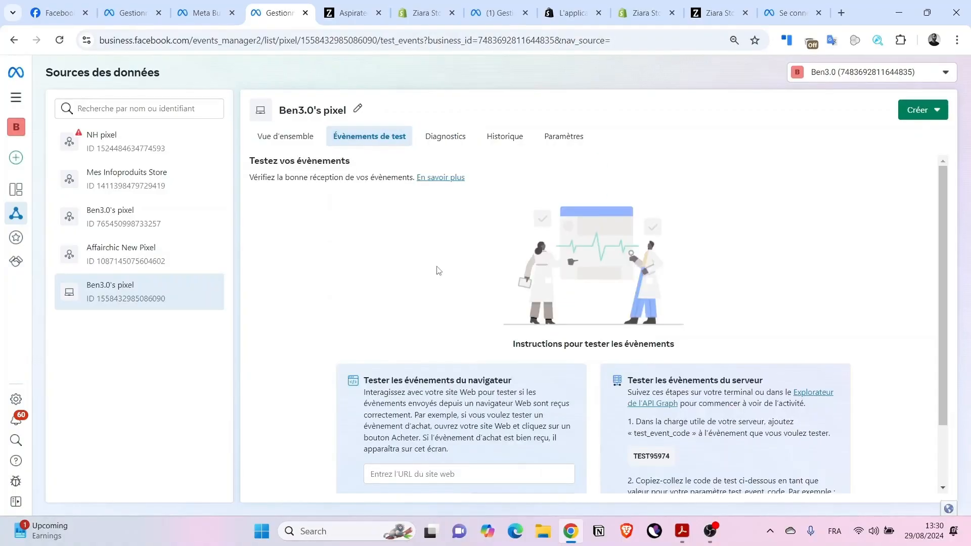
{"action": "scroll", "coordinate": [455, 470], "scroll_direction": "down", "scroll_amount": 2}
{"action": "left_click", "coordinate": [456, 400]}
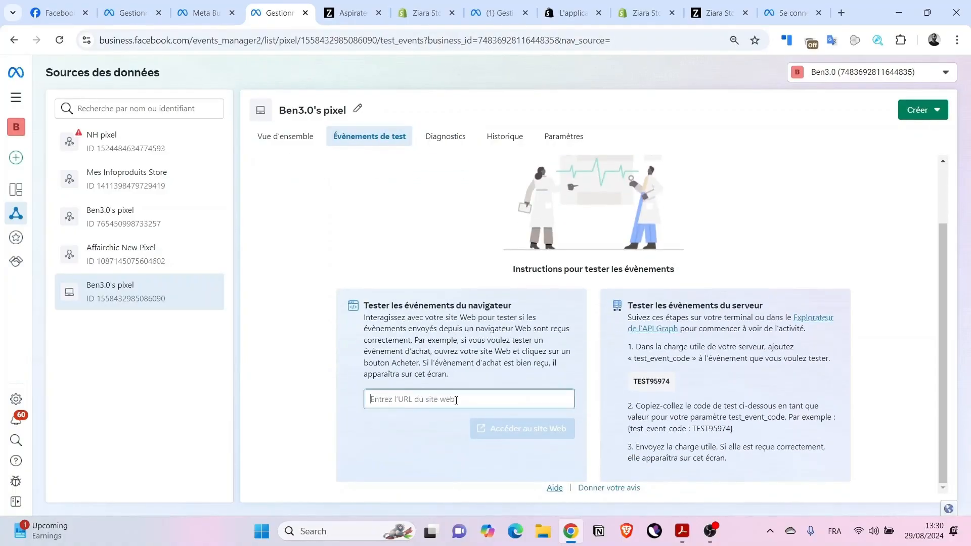
{"action": "type", "text": "https://affairchic.shop/"}
{"action": "left_click", "coordinate": [505, 429]}
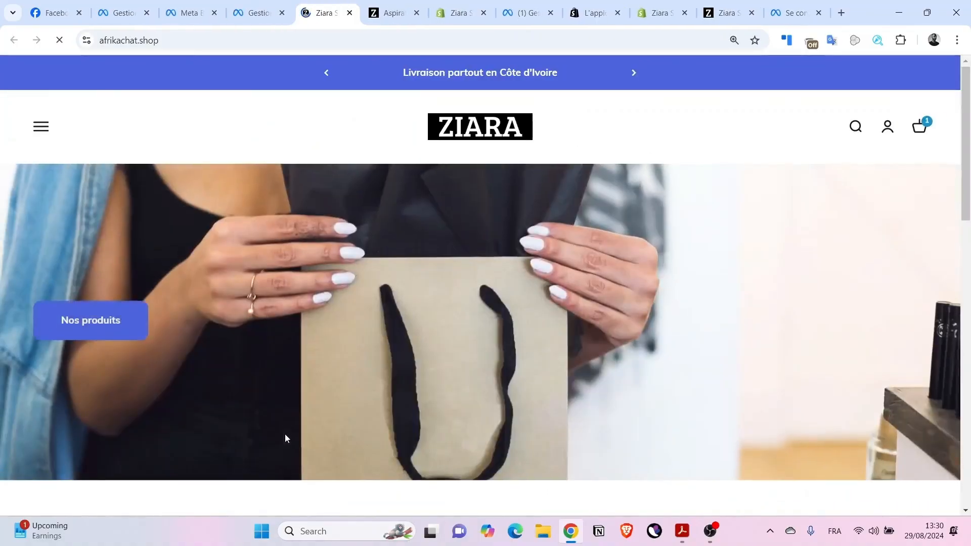
Open the Aspirateur sans fil order form on the store to trigger PageView, Vue du contenu and Paiement initié
{"action": "scroll", "coordinate": [285, 438], "scroll_direction": "down", "scroll_amount": 9}
{"action": "left_click", "coordinate": [225, 308]}
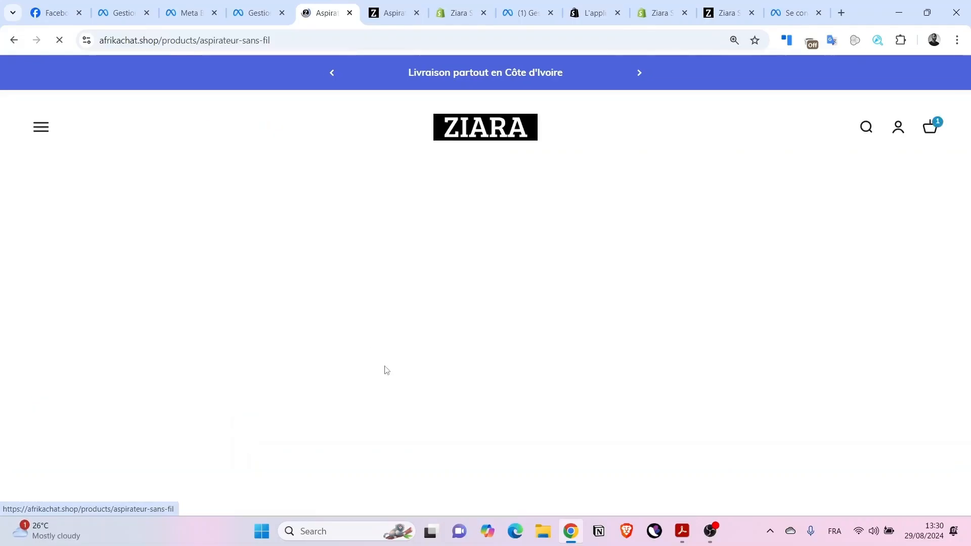
{"action": "scroll", "coordinate": [557, 383], "scroll_direction": "down", "scroll_amount": 3}
{"action": "scroll", "coordinate": [606, 331], "scroll_direction": "up", "scroll_amount": 3}
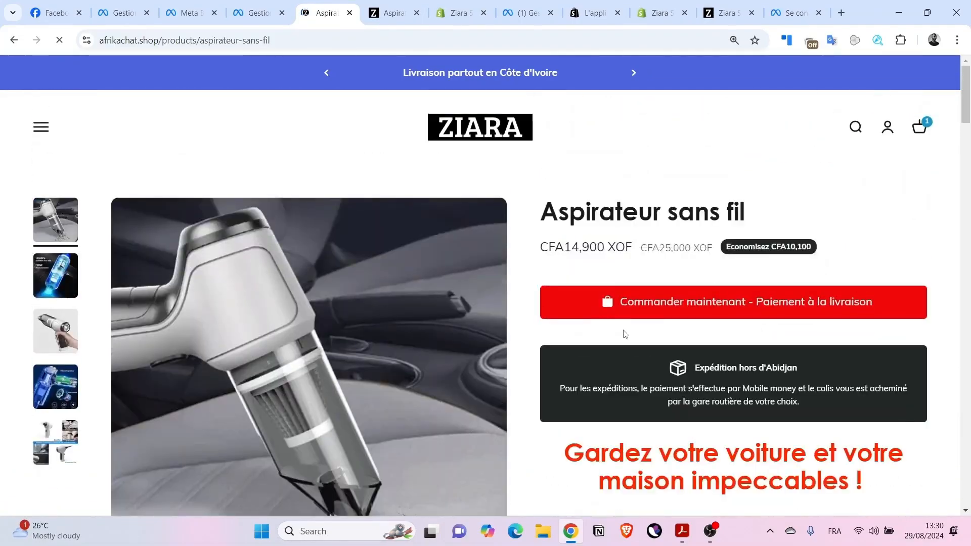
{"action": "left_click", "coordinate": [627, 304]}
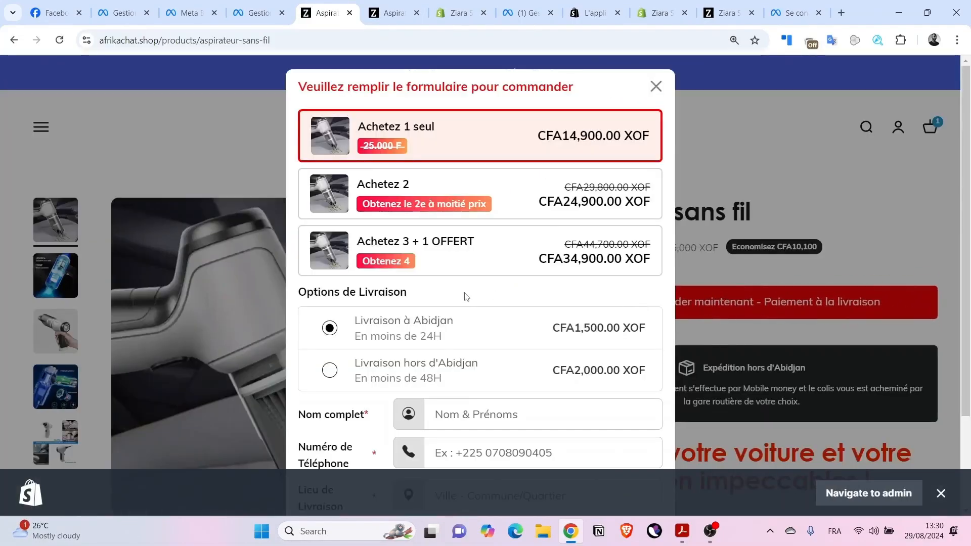
{"action": "left_click", "coordinate": [266, 12]}
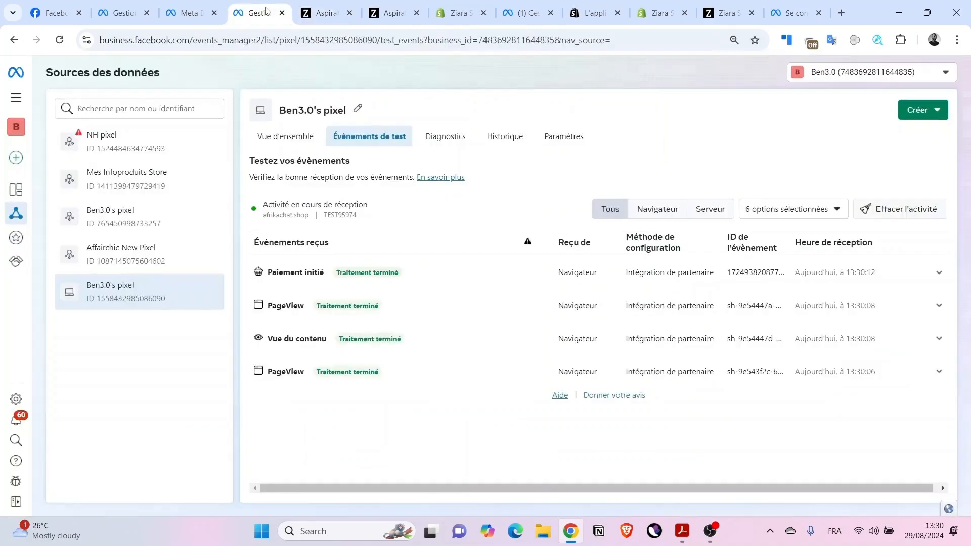
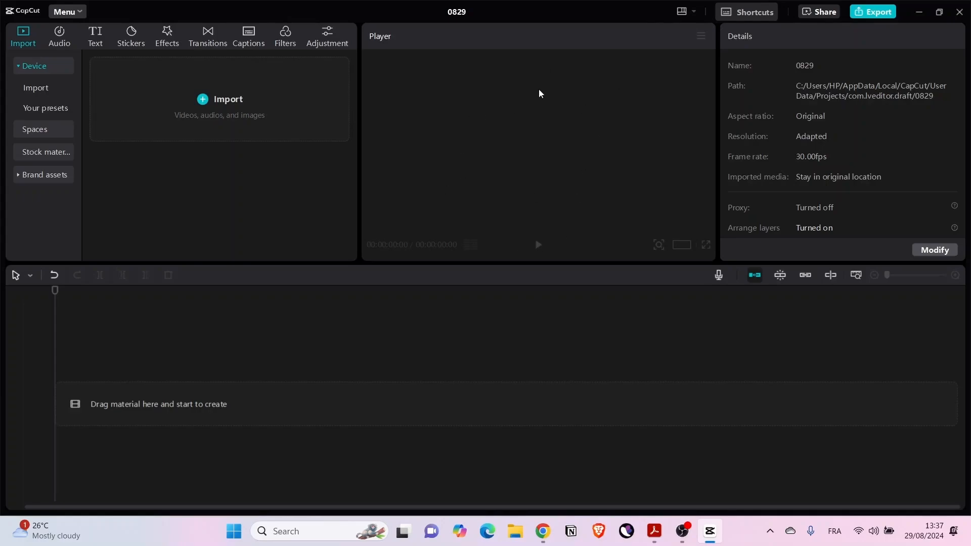
Attempt to export the empty project and dismiss the 'Timeline is empty' warning
{"action": "left_click", "coordinate": [880, 13]}
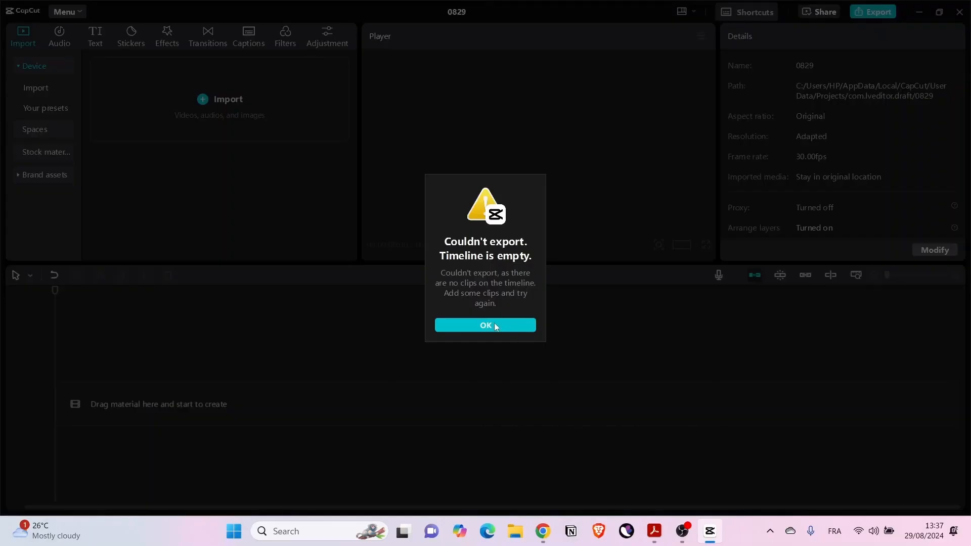
{"action": "left_click", "coordinate": [490, 326]}
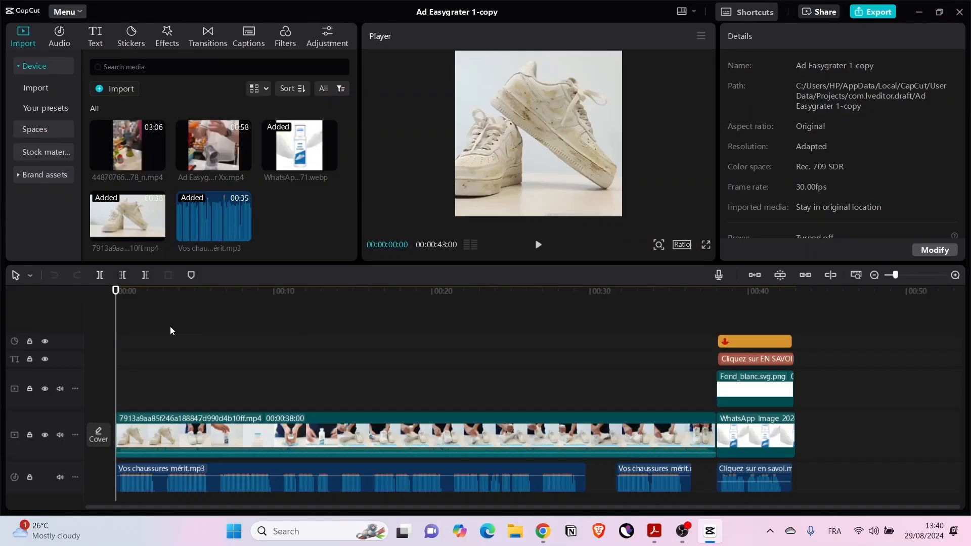
{"action": "key", "text": "space"}
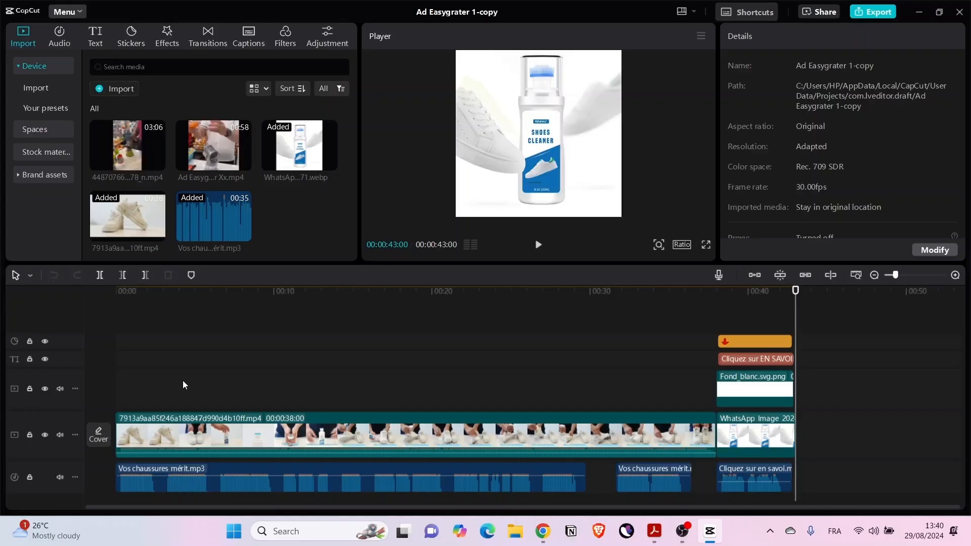
{"action": "left_click", "coordinate": [727, 316]}
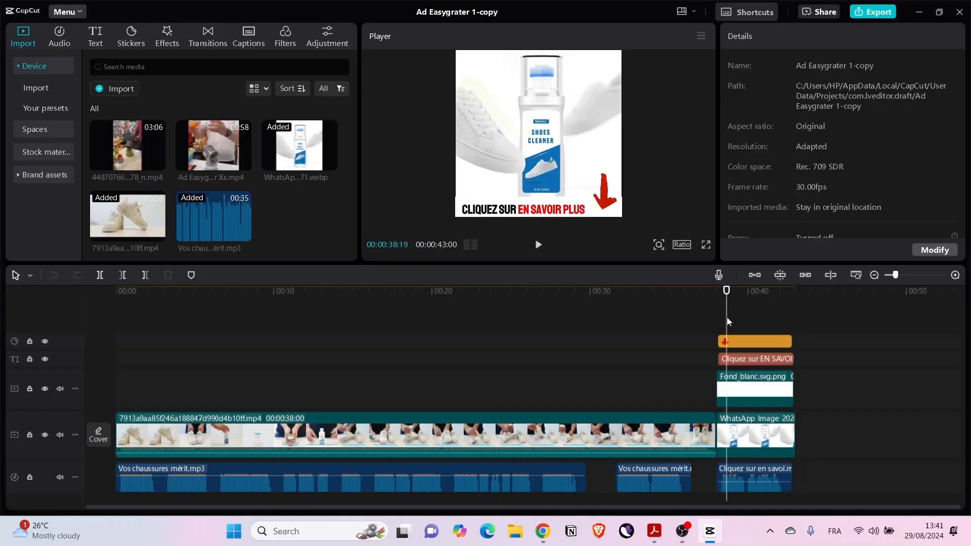
{"action": "left_click", "coordinate": [364, 335]}
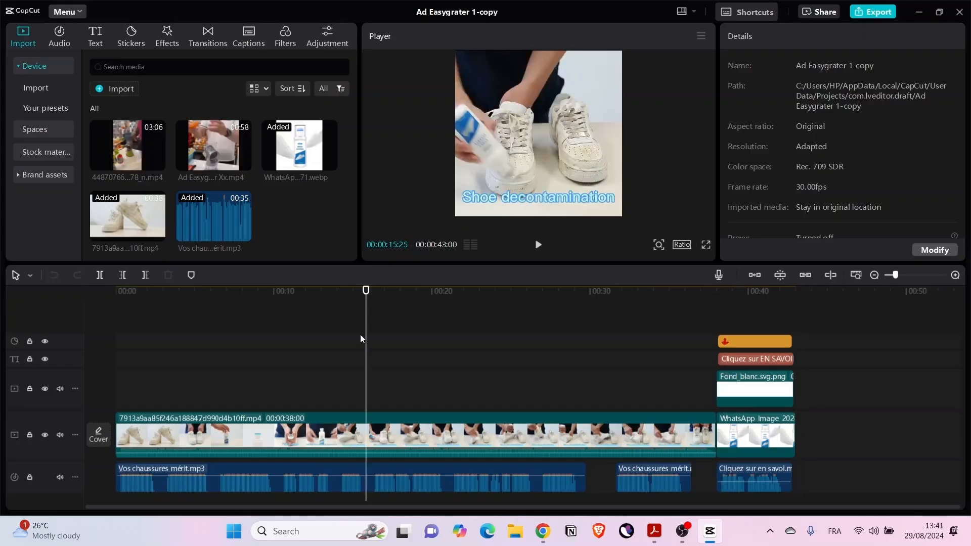
{"action": "left_click", "coordinate": [241, 352]}
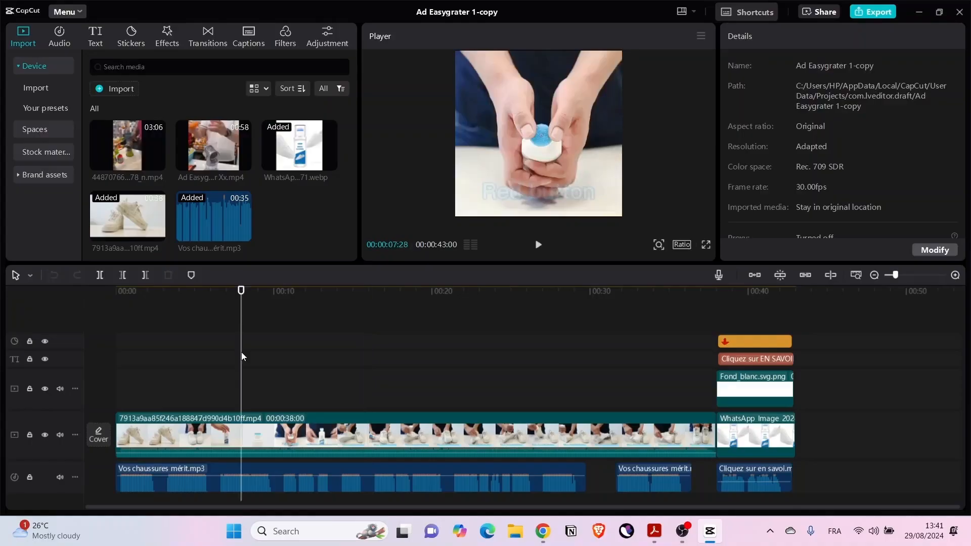
{"action": "left_click", "coordinate": [502, 357]}
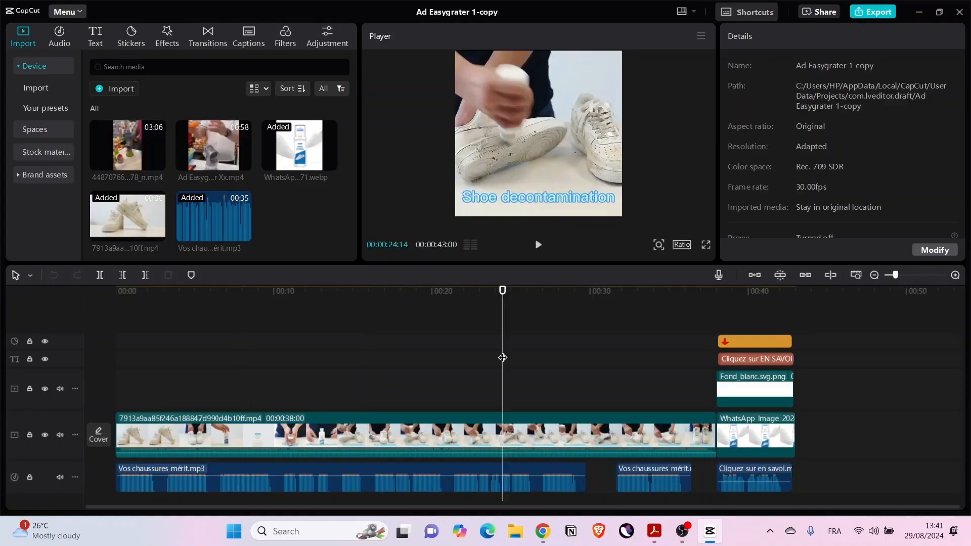
{"action": "left_click", "coordinate": [250, 400]}
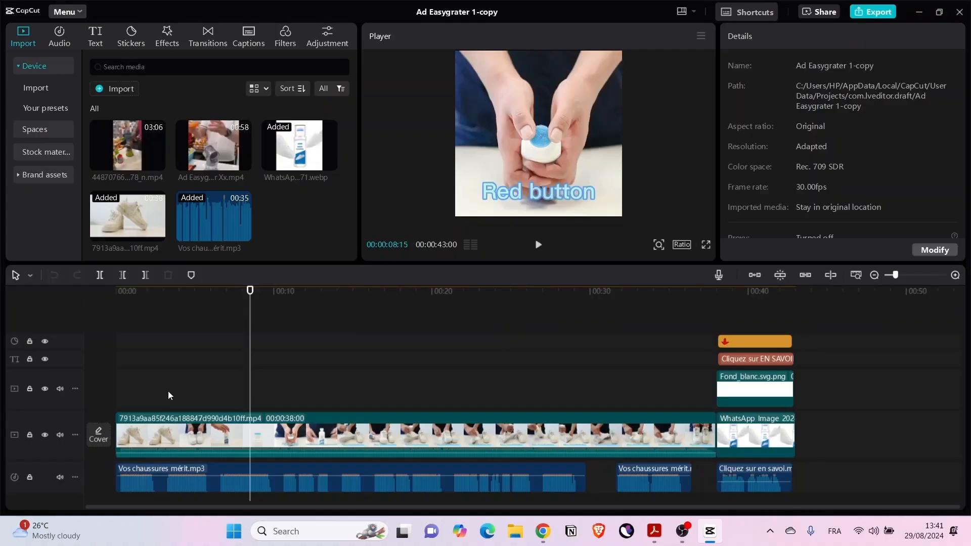
{"action": "key", "text": "Home"}
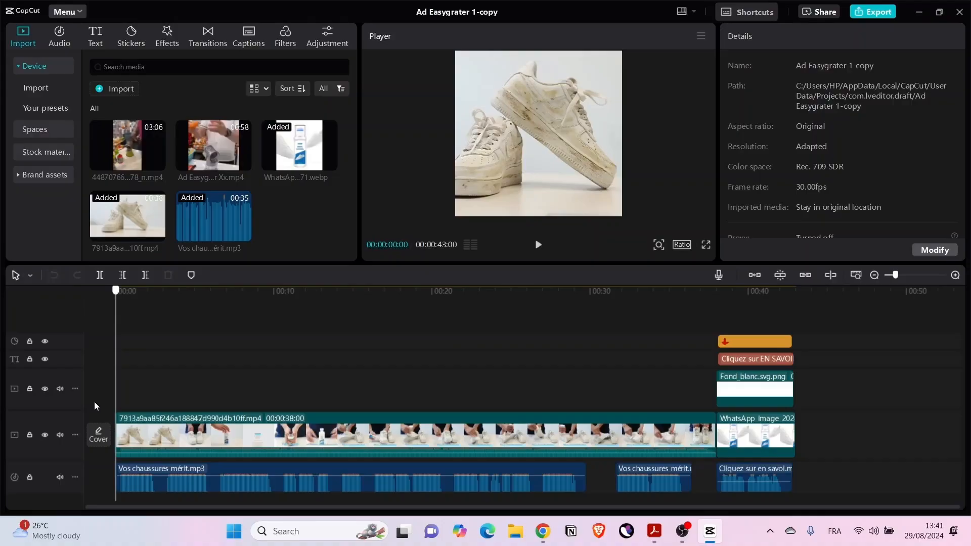
{"action": "left_click_drag", "start_coordinate": [116, 403], "coordinate": [92, 393]}
{"action": "left_click_drag", "start_coordinate": [93, 390], "coordinate": [357, 444]}
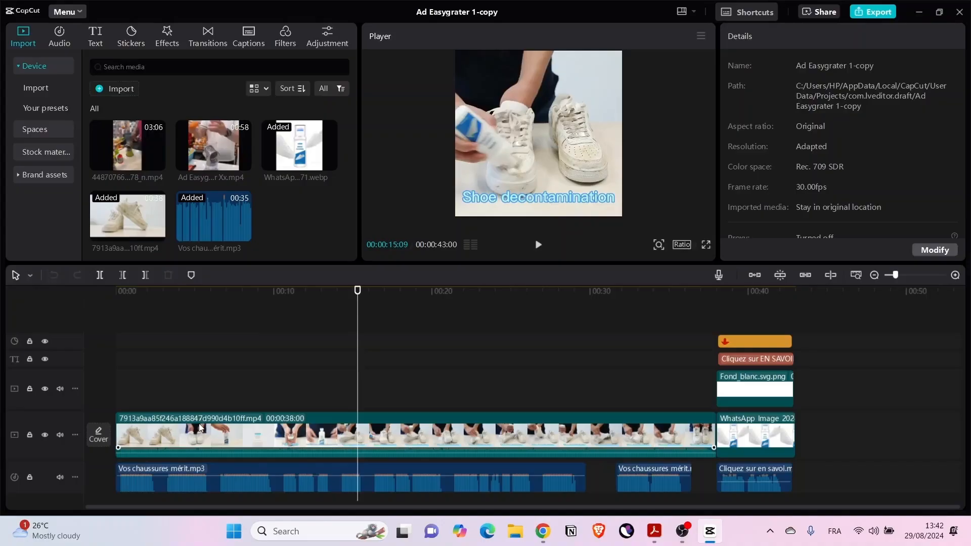
Select the main shoe video clip and enlarge it in the preview to 178% scale
{"action": "left_click", "coordinate": [269, 419]}
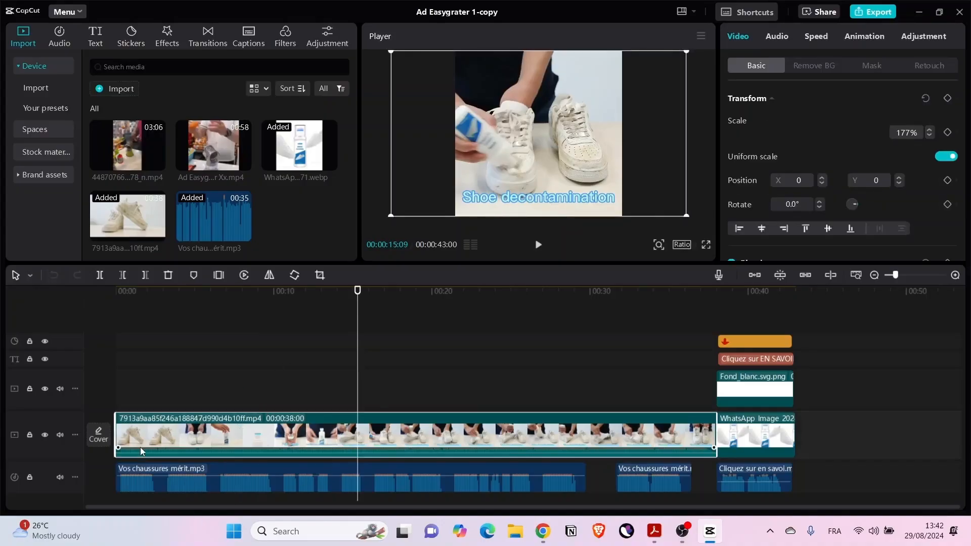
{"action": "mouse_move", "coordinate": [110, 430]}
{"action": "left_mouse_down"}
{"action": "mouse_move", "coordinate": [256, 434]}
{"action": "mouse_move", "coordinate": [97, 434]}
{"action": "left_mouse_up"}
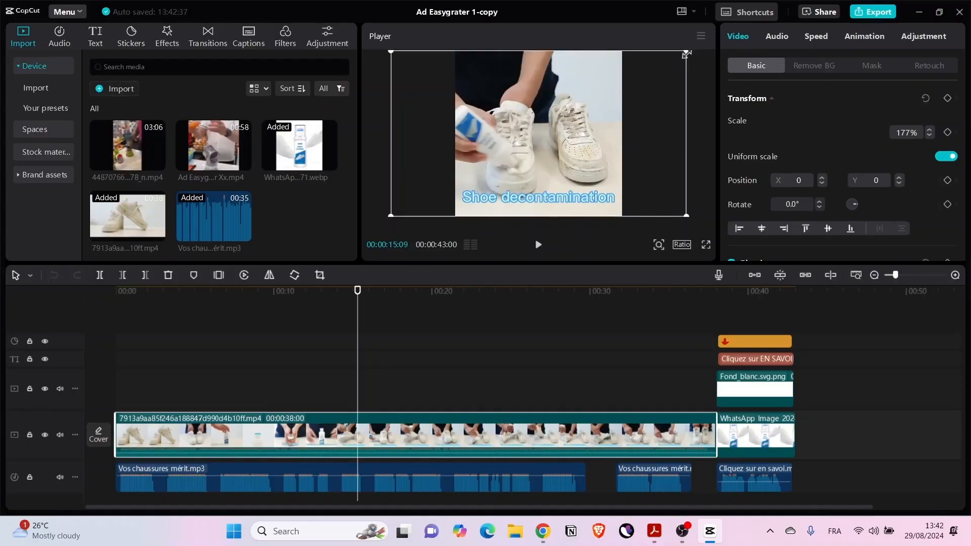
{"action": "mouse_move", "coordinate": [686, 54]}
{"action": "left_mouse_down"}
{"action": "mouse_move", "coordinate": [723, 19]}
{"action": "mouse_move", "coordinate": [696, 49]}
{"action": "left_mouse_up"}
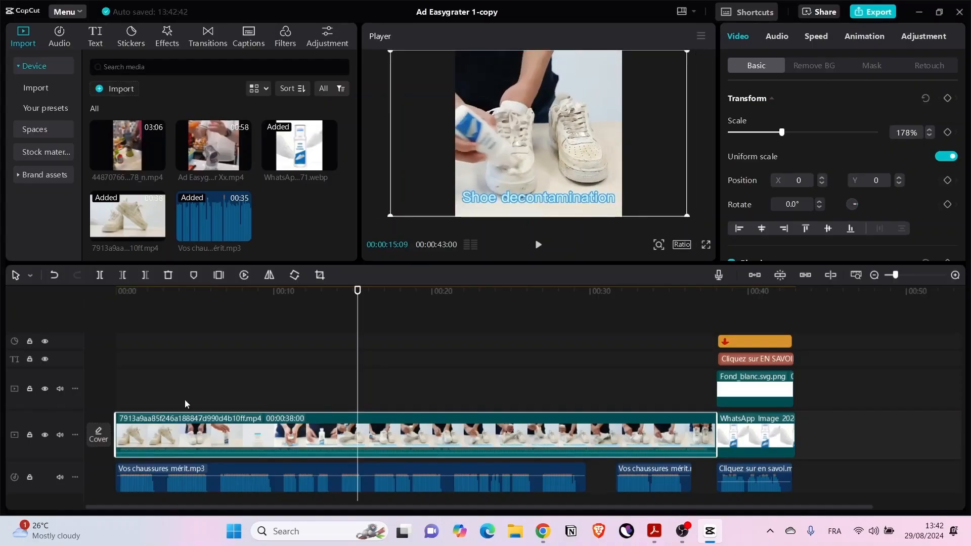
Split off and delete the clip's first second, then undo both to restore it whole
{"action": "left_click", "coordinate": [135, 406]}
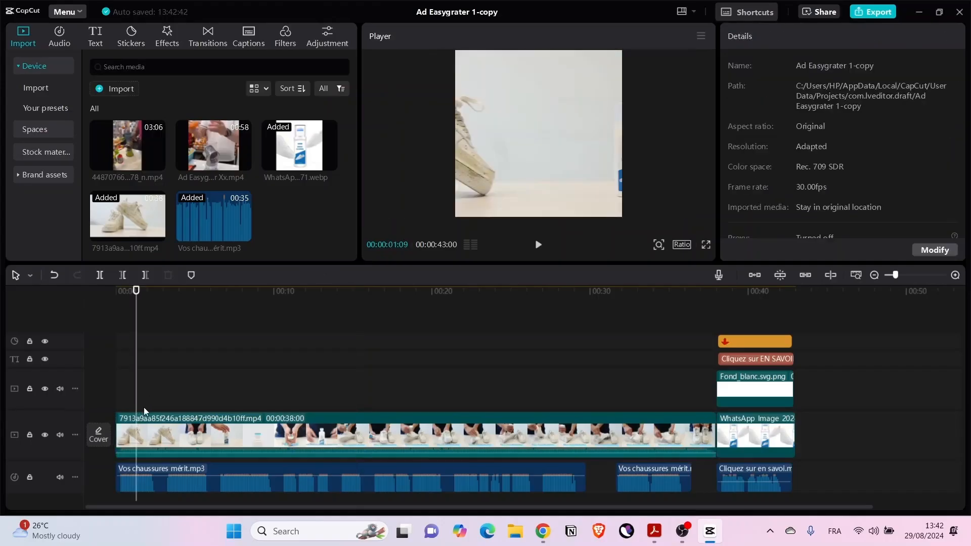
{"action": "left_click", "coordinate": [146, 428]}
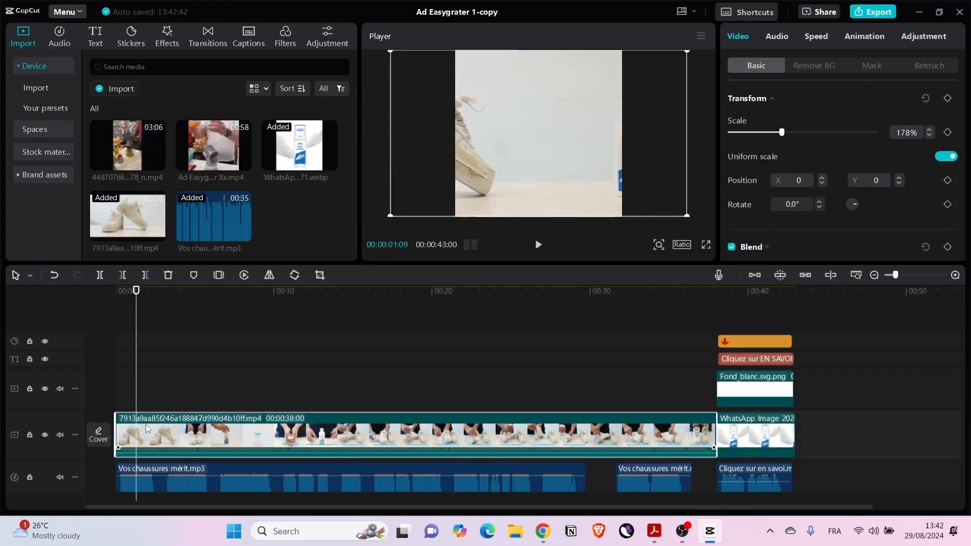
{"action": "left_click", "coordinate": [100, 275]}
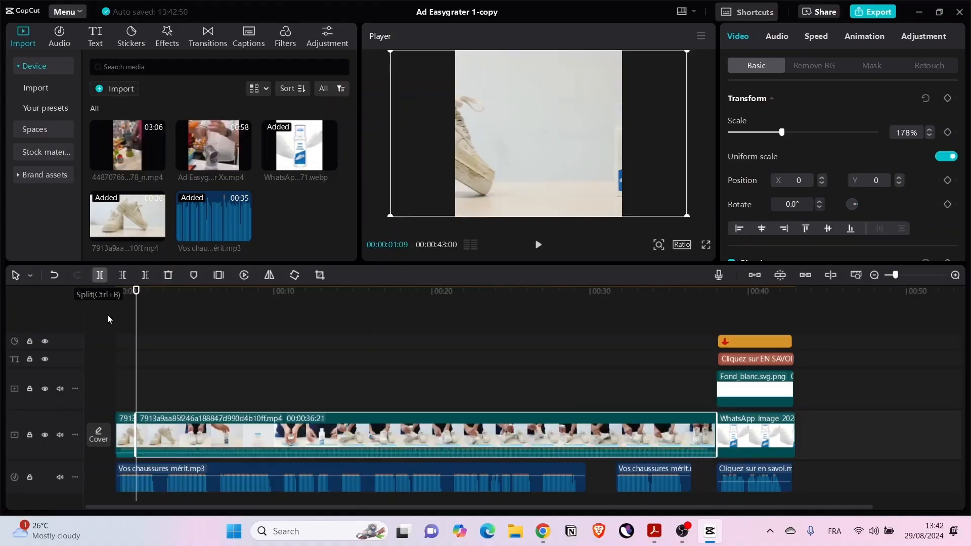
{"action": "left_click", "coordinate": [130, 434]}
{"action": "left_click", "coordinate": [168, 276]}
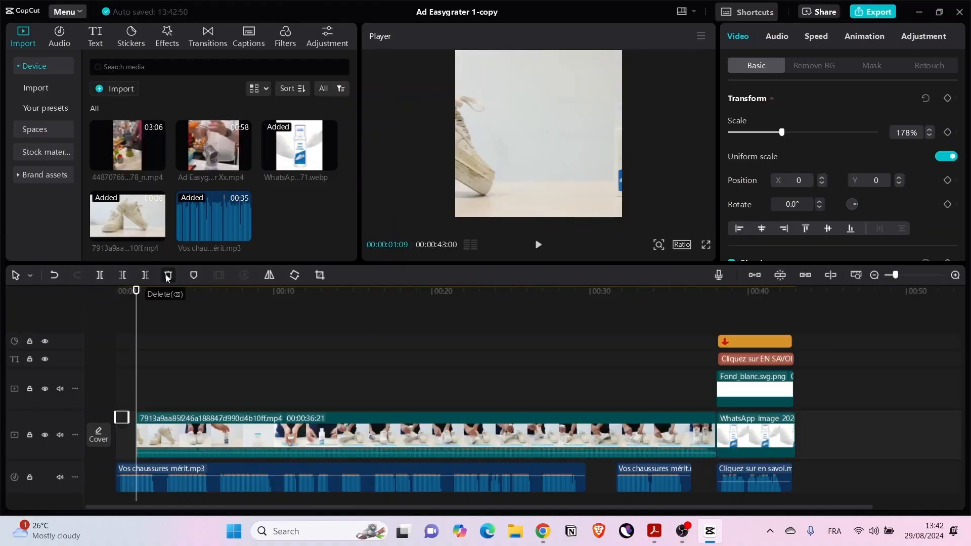
{"action": "left_click", "coordinate": [167, 276]}
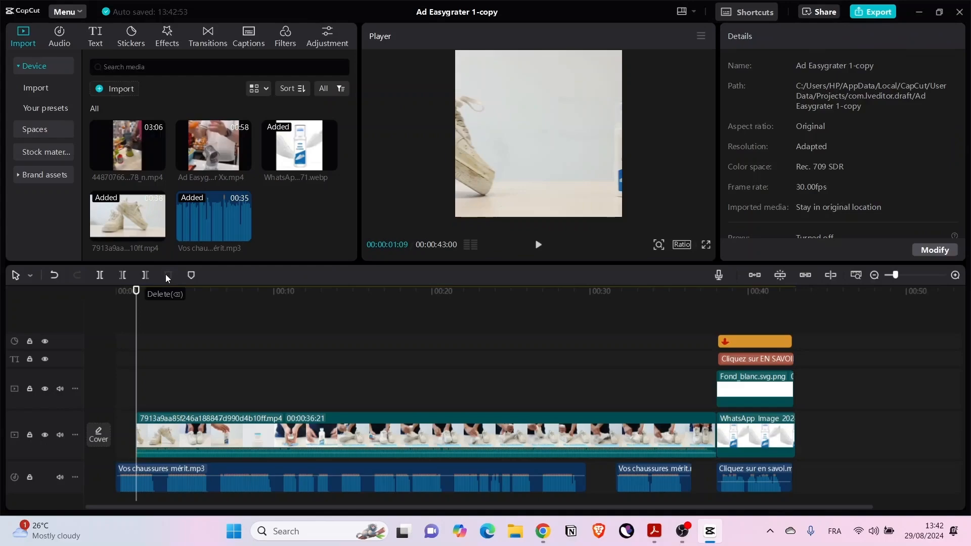
{"action": "left_click", "coordinate": [59, 274]}
{"action": "left_click", "coordinate": [59, 274]}
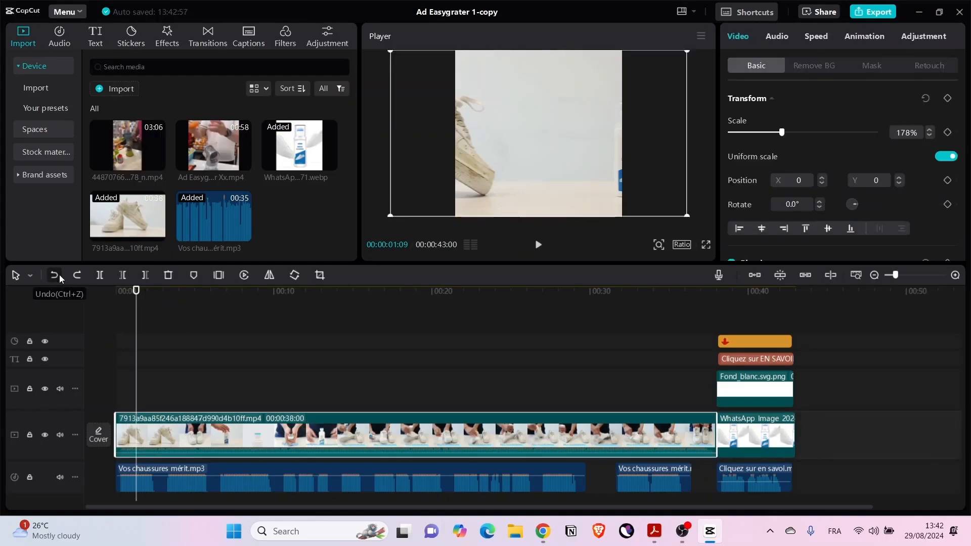
Mute the Vos chaussures mérit.mp3 music track and play the ad to hear it
{"action": "left_click", "coordinate": [232, 481]}
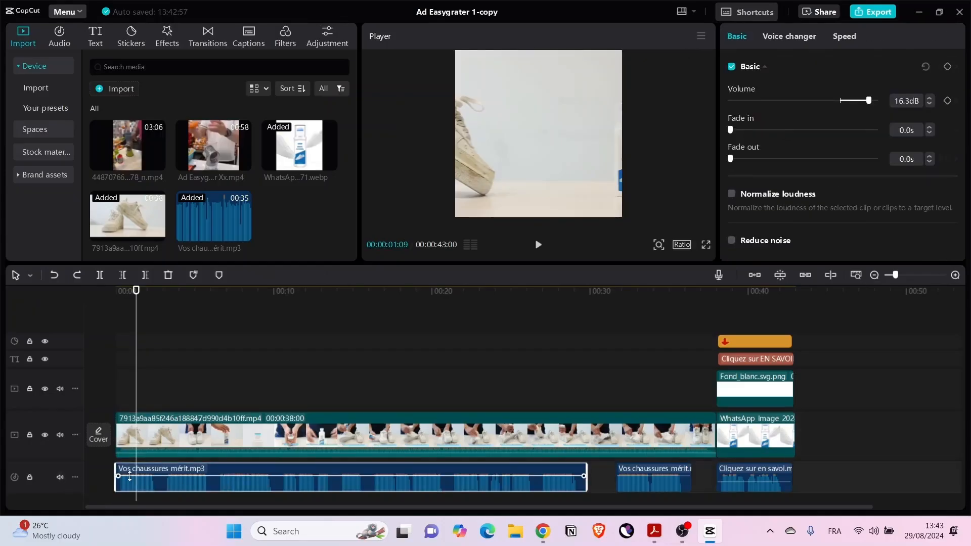
{"action": "left_click", "coordinate": [59, 478]}
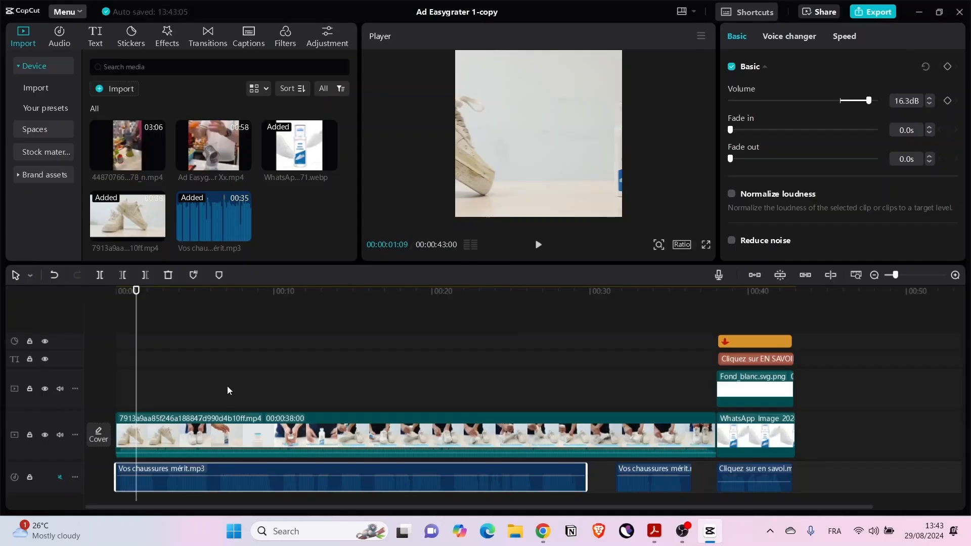
{"action": "key", "text": "space"}
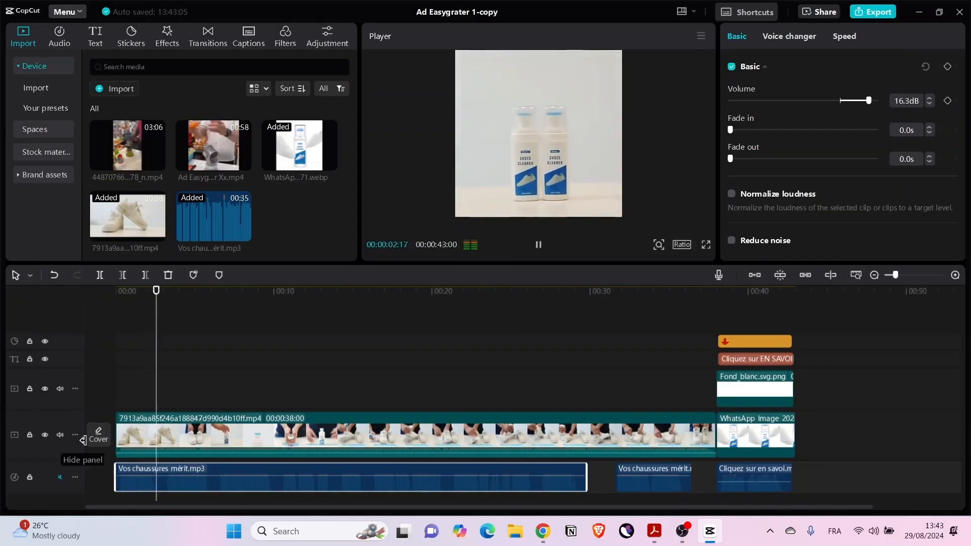
Leave the music track muted, stop playback, and try placing the product image onto the timeline
{"action": "left_click", "coordinate": [61, 475]}
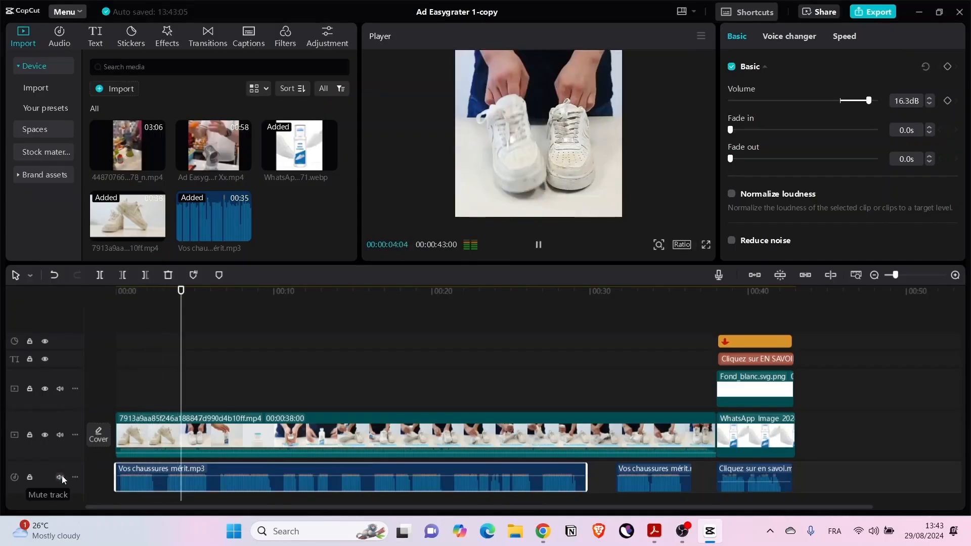
{"action": "left_click", "coordinate": [62, 475]}
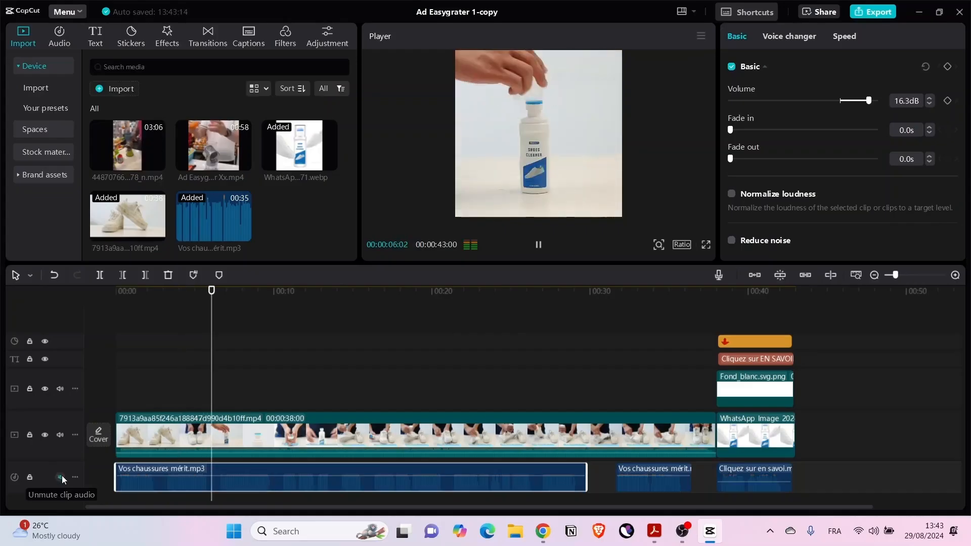
{"action": "left_click", "coordinate": [62, 475]}
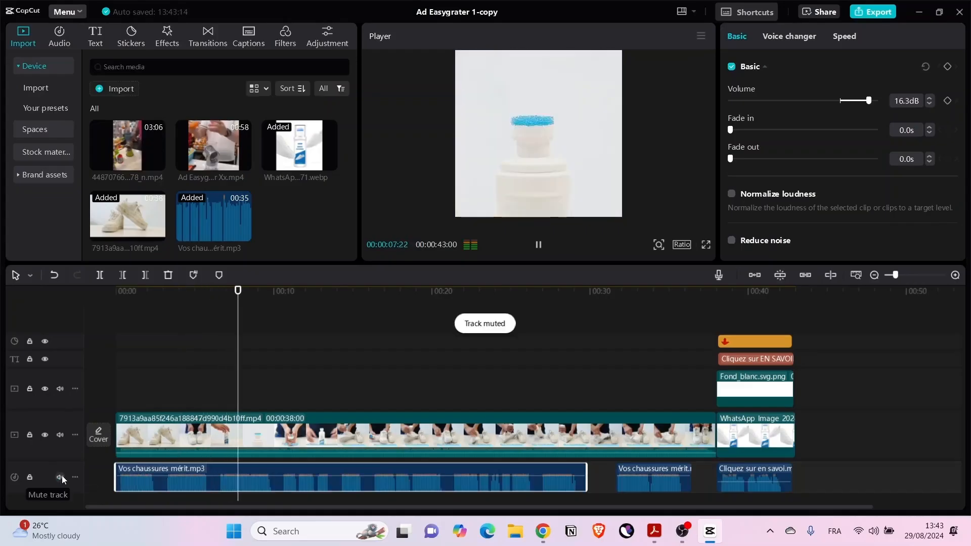
{"action": "left_click", "coordinate": [61, 475]}
{"action": "key", "text": "space"}
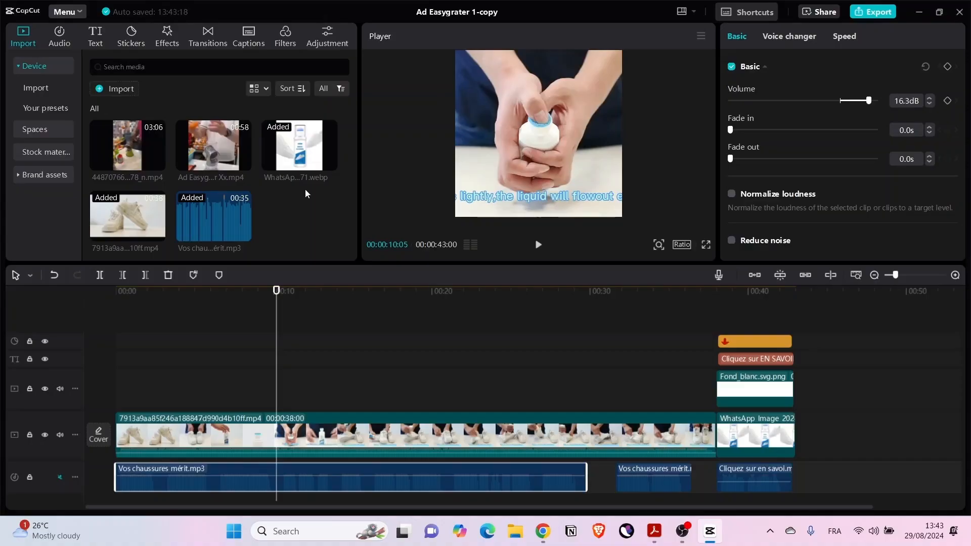
{"action": "mouse_move", "coordinate": [219, 234]}
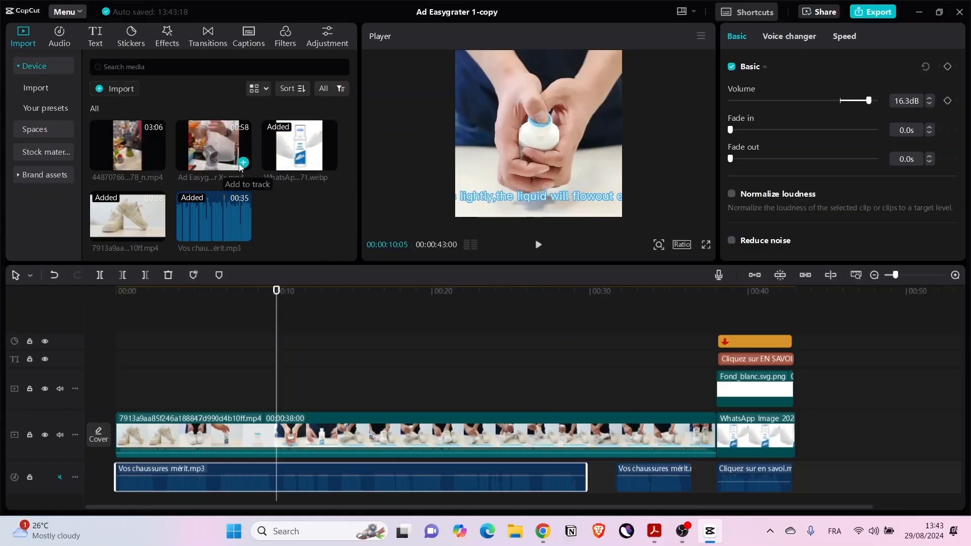
{"action": "left_click_drag", "start_coordinate": [298, 159], "coordinate": [294, 222]}
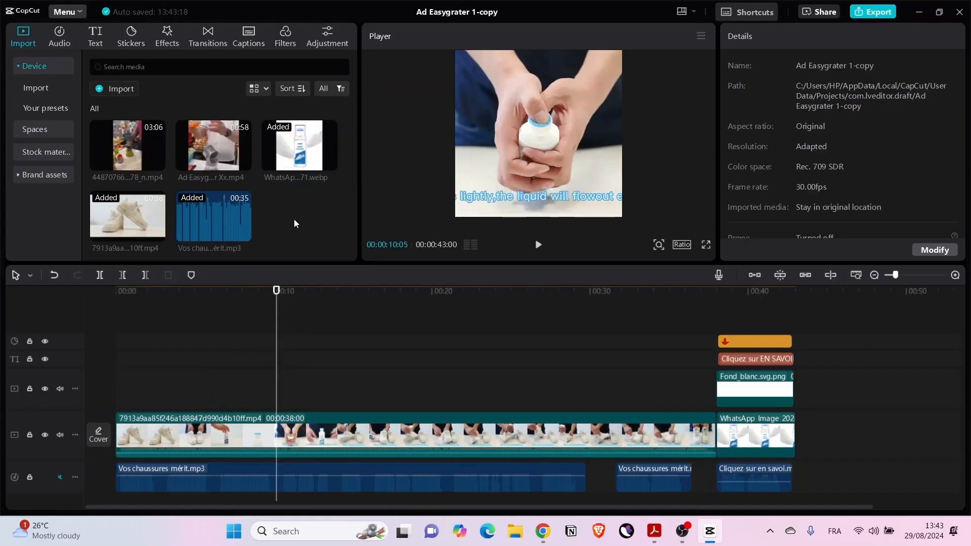
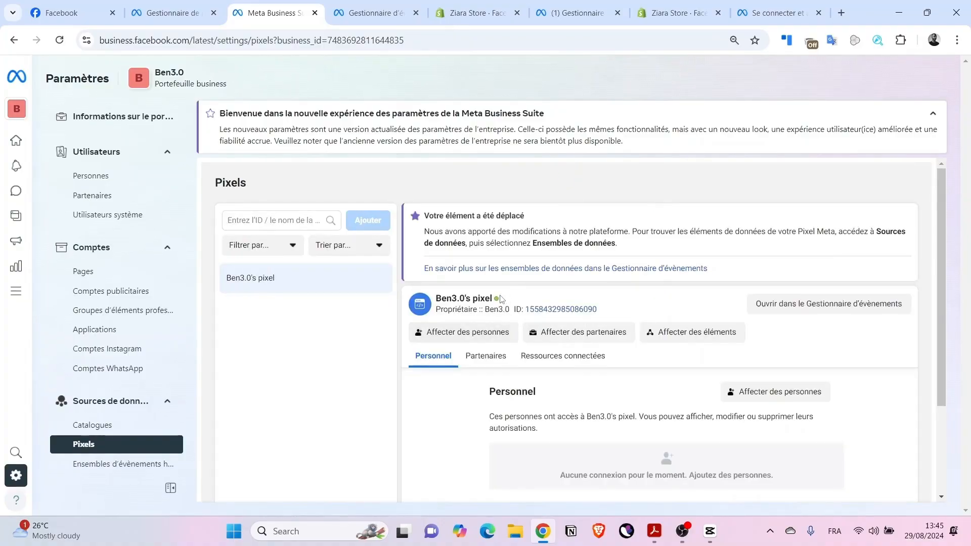
Go to Facebook and open the Pages que vous gérez list from the Menu
{"action": "mouse_move", "coordinate": [496, 302]}
{"action": "left_click", "coordinate": [72, 14]}
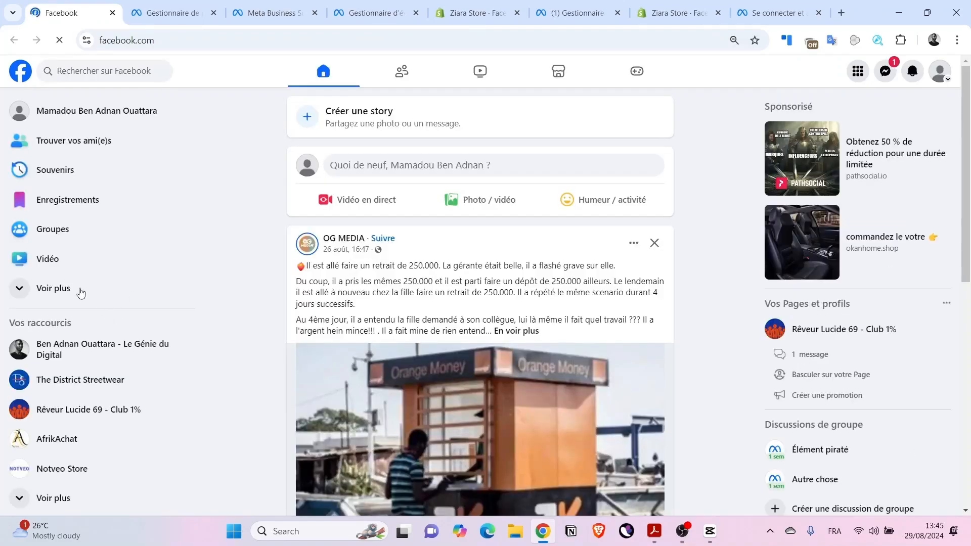
{"action": "left_click", "coordinate": [53, 288]}
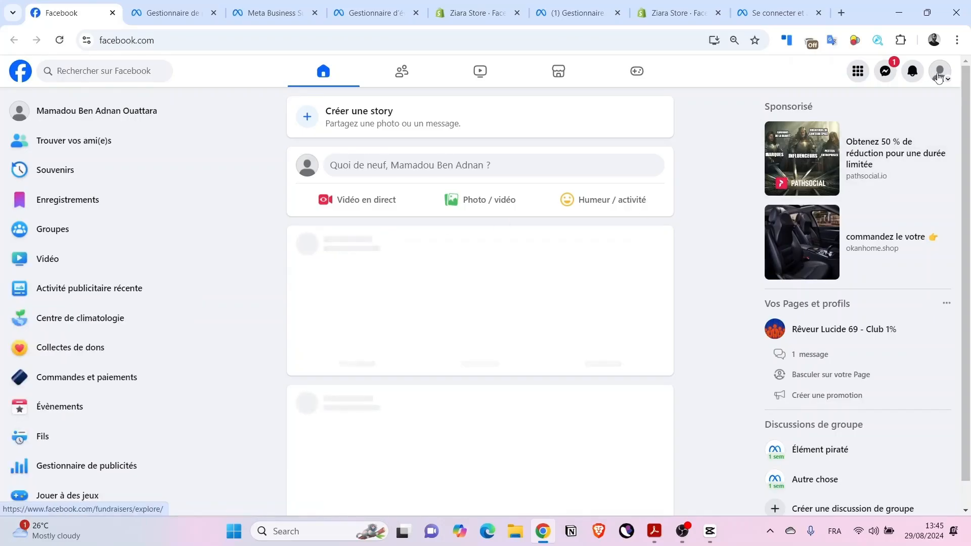
{"action": "left_click", "coordinate": [939, 78]}
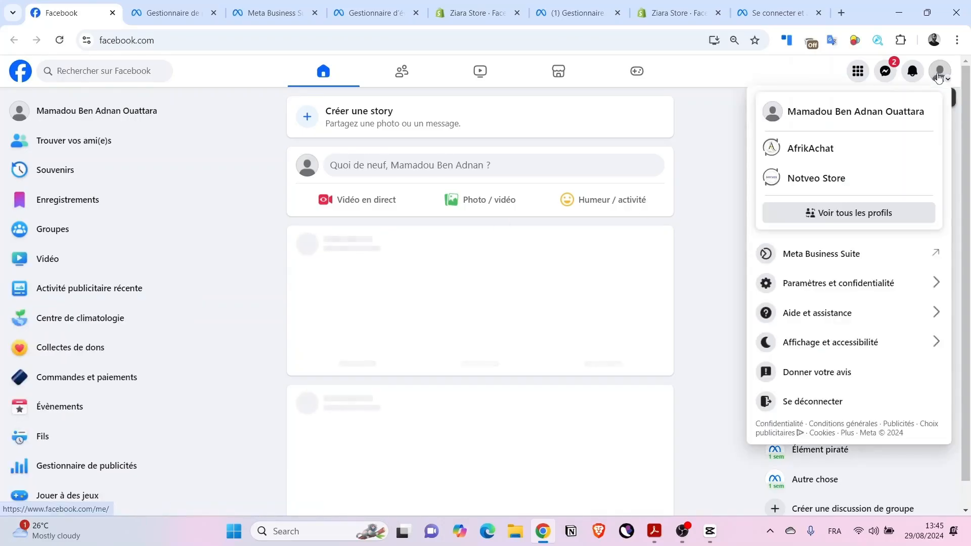
{"action": "left_click", "coordinate": [854, 74]}
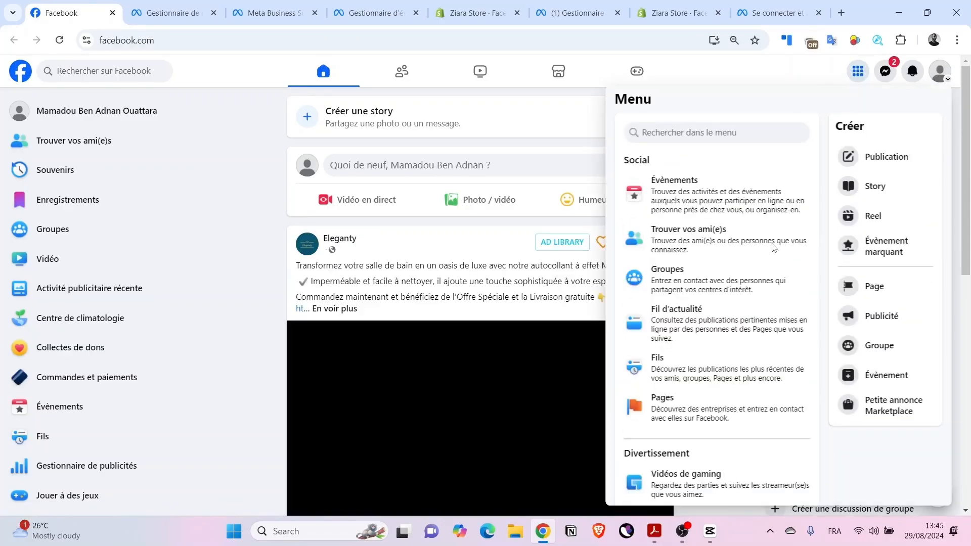
{"action": "left_click", "coordinate": [727, 398]}
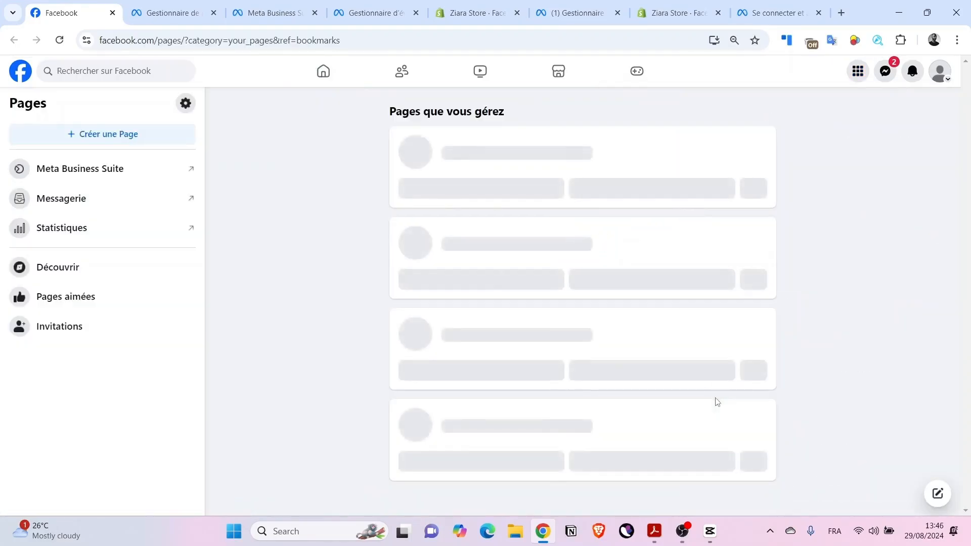
Start creating a new Facebook Page named Ddd
{"action": "left_click", "coordinate": [161, 144]}
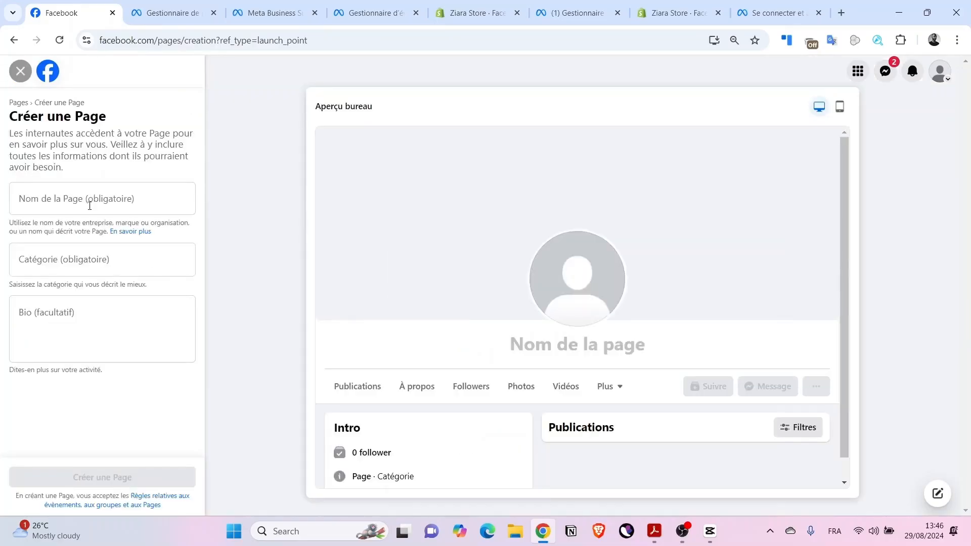
{"action": "left_click", "coordinate": [87, 202]}
{"action": "type", "text": "ddd"}
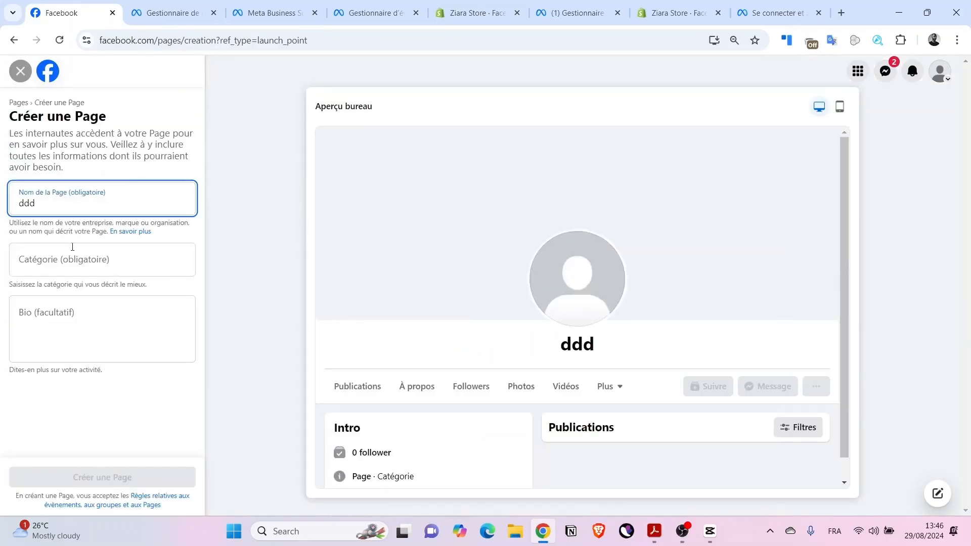
Set the Page category to Grand magasin and write the bio 'Vos achats en ligne n'ont jamais été aussi satisfaisant !'
{"action": "left_click", "coordinate": [71, 258]}
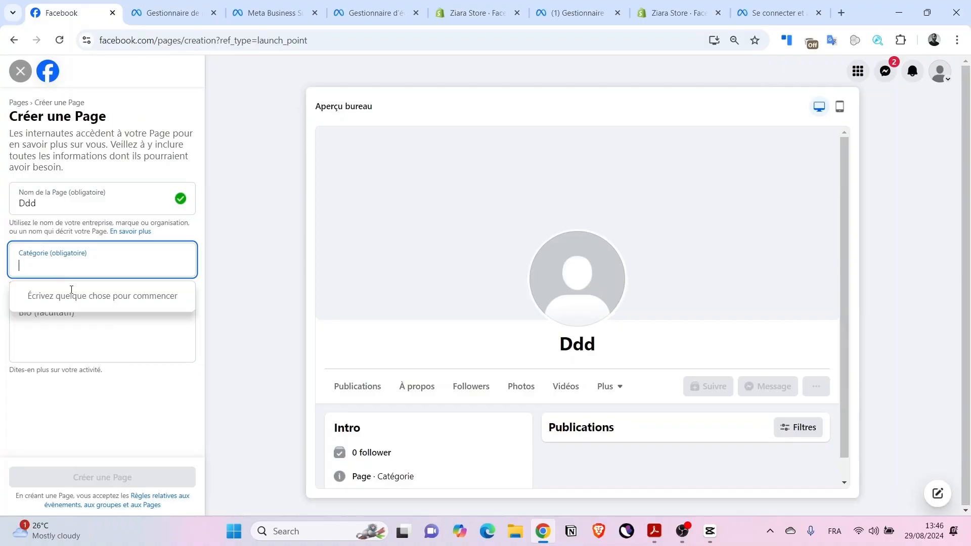
{"action": "type", "text": "produits"}
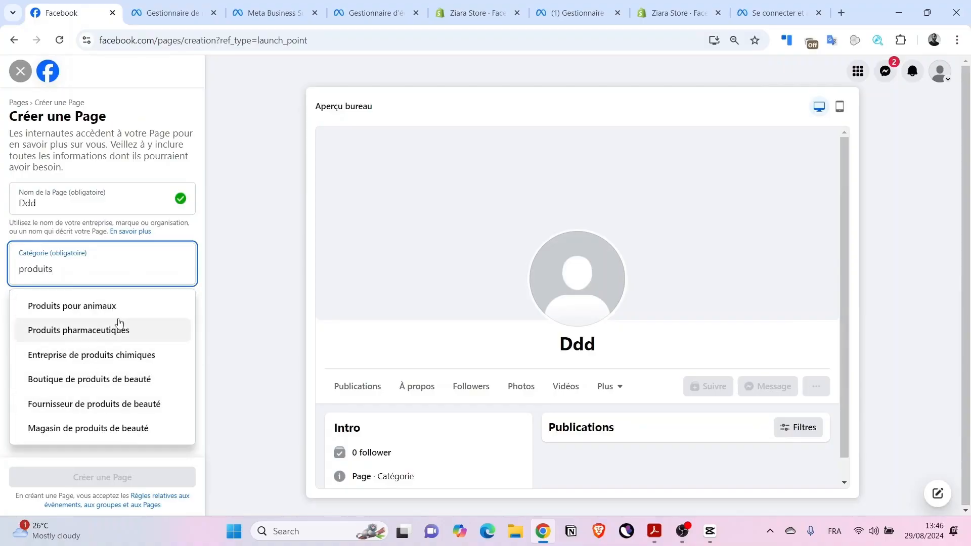
{"action": "key", "text": "ctrl+a"}
{"action": "type", "text": "marq"}
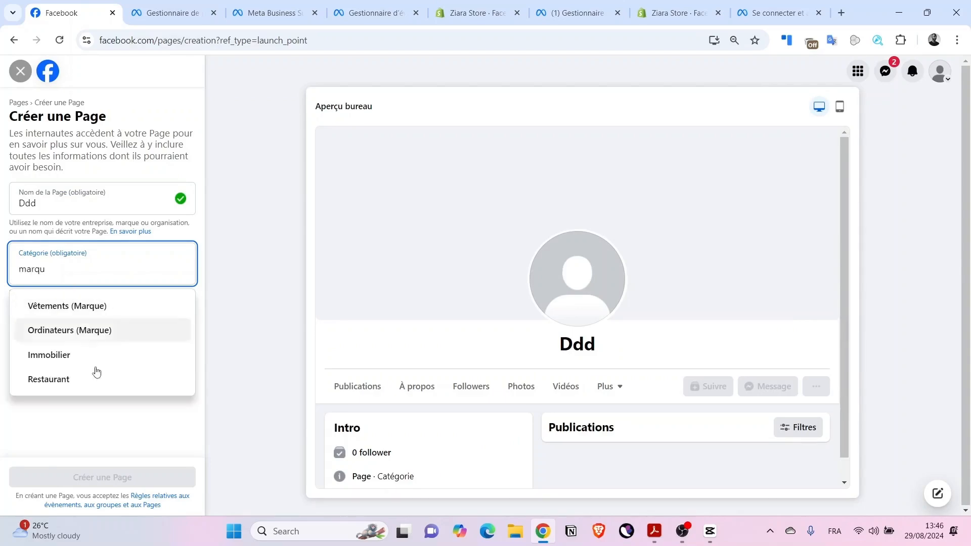
{"action": "type", "text": "u"}
{"action": "key", "text": "ctrl+a"}
{"action": "type", "text": "eco"}
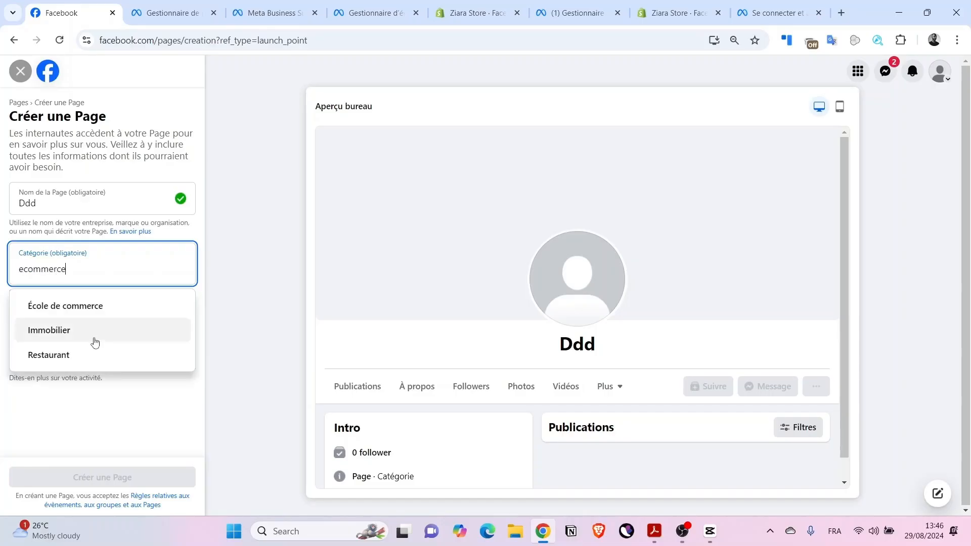
{"action": "key", "text": "ctrl+a"}
{"action": "type", "text": "boutique en"}
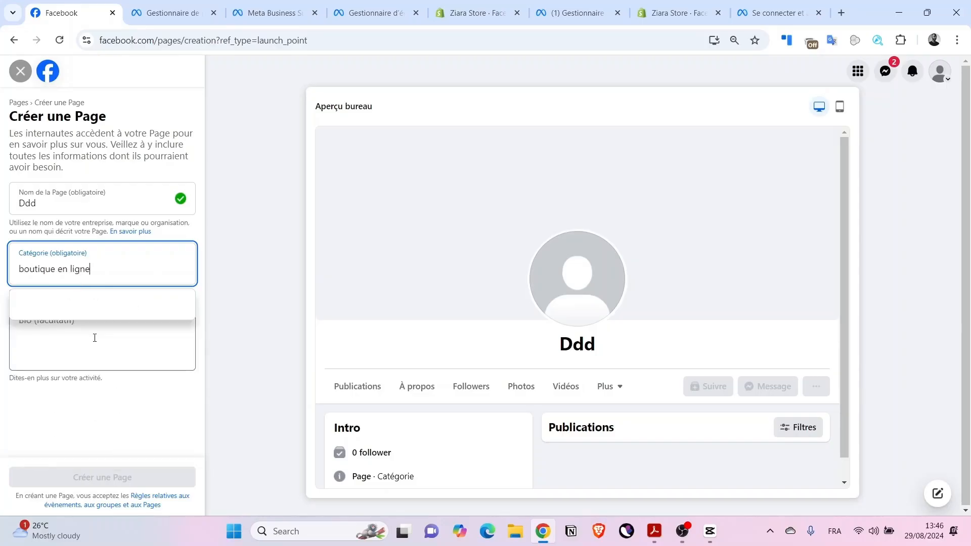
{"action": "type", "text": " ligne"}
{"action": "key", "text": "ctrl+a"}
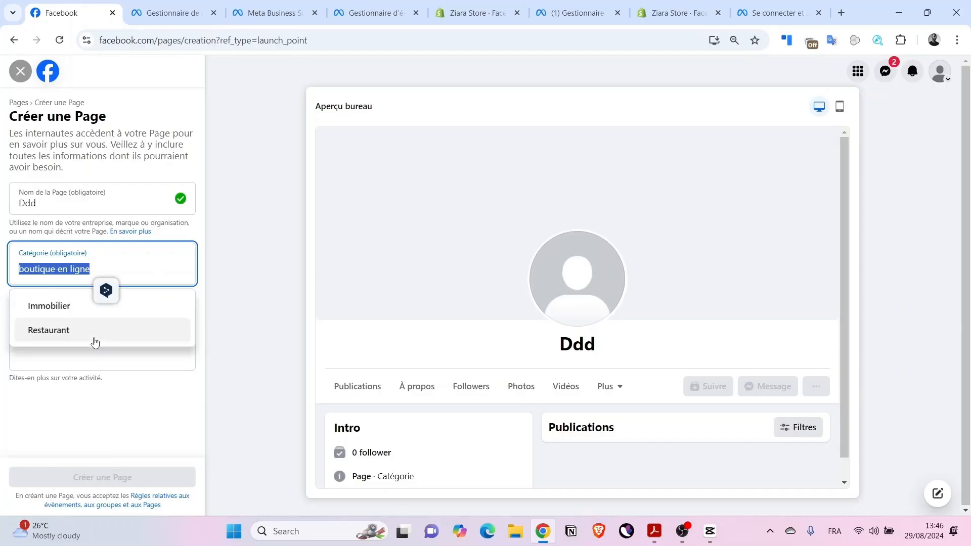
{"action": "type", "text": "magasin"}
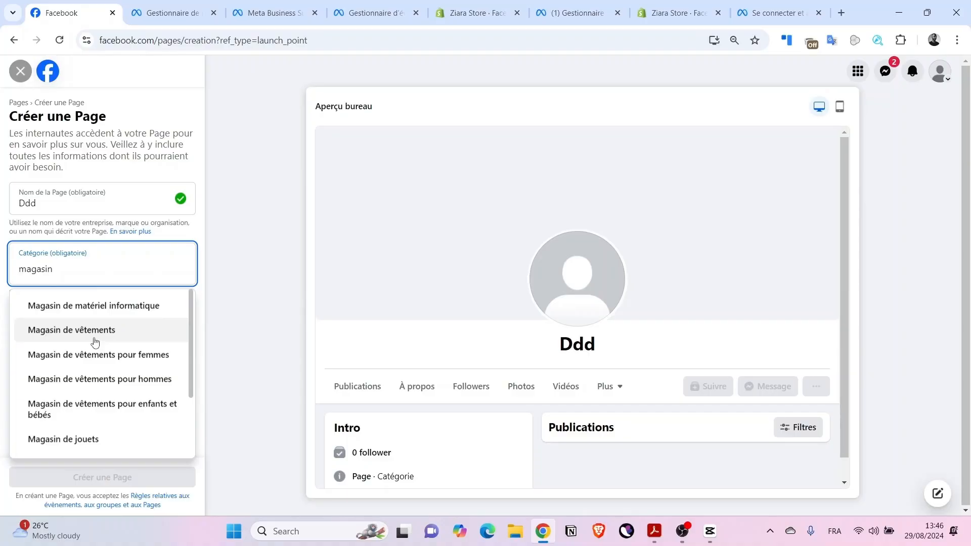
{"action": "scroll", "coordinate": [103, 406], "scroll_direction": "down", "scroll_amount": 2}
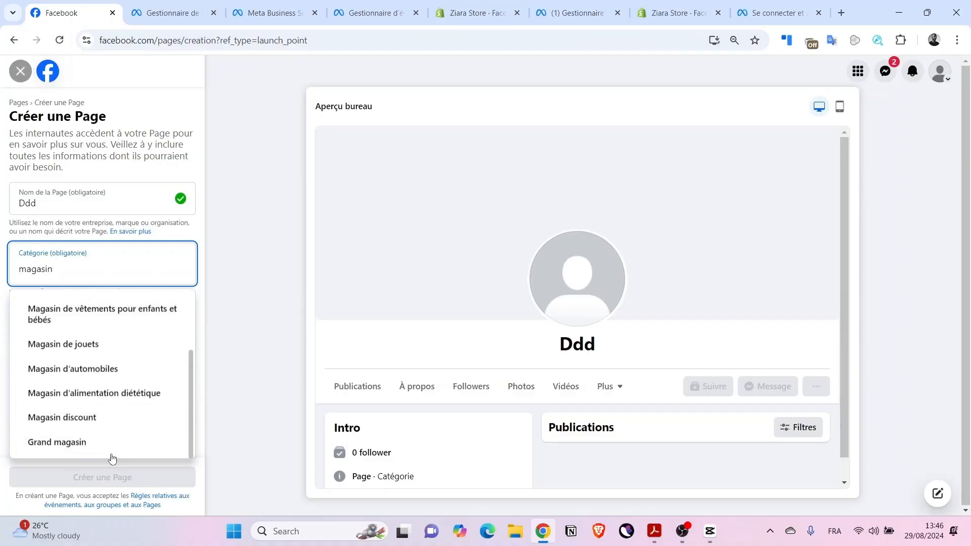
{"action": "left_click", "coordinate": [108, 443]}
{"action": "left_click", "coordinate": [118, 355]}
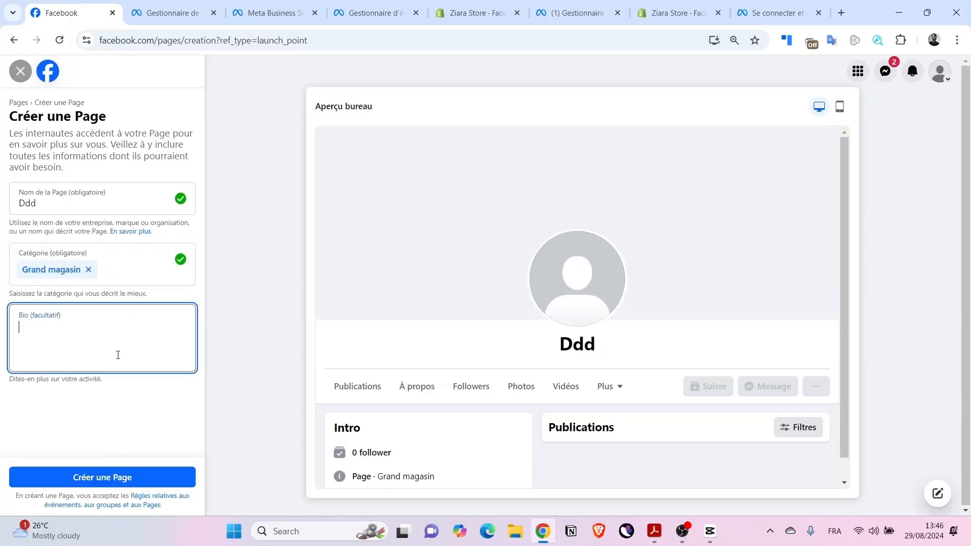
{"action": "type", "text": "Vos"}
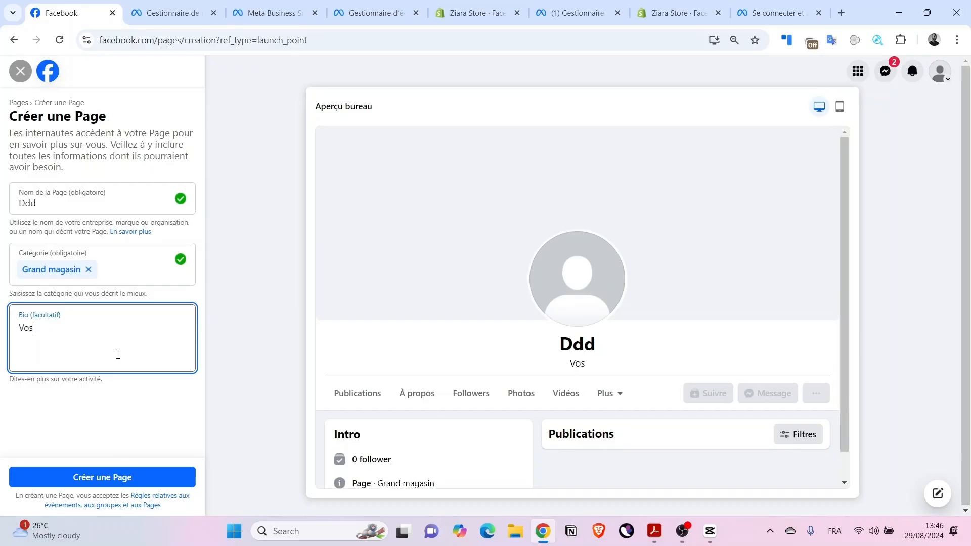
{"action": "type", "text": " achats en ligne"}
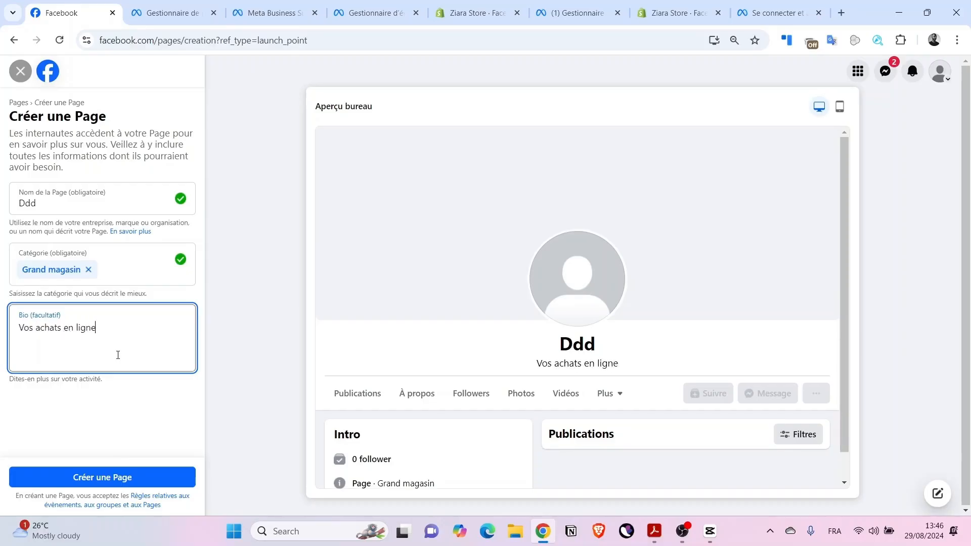
{"action": "type", "text": " n'ont j'amai"}
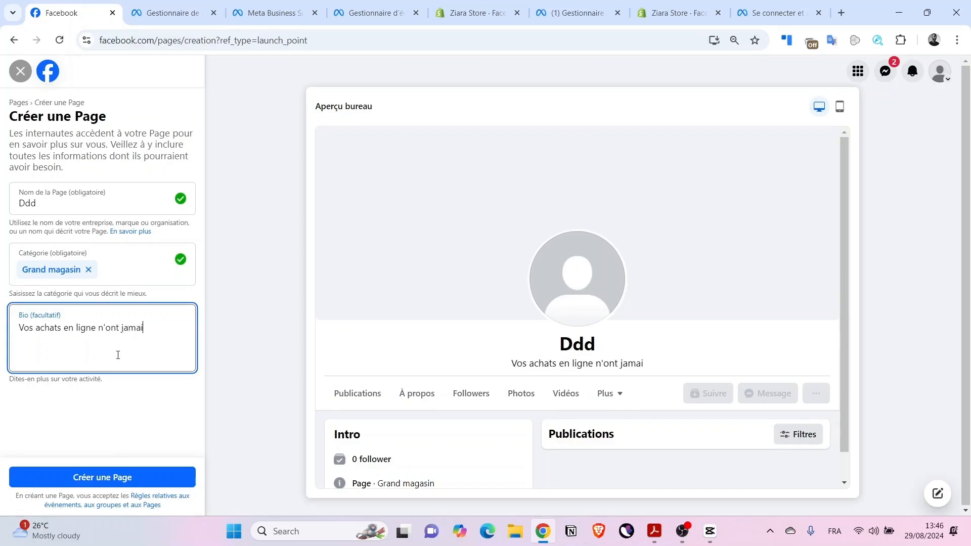
{"action": "type", "text": "s été aussi sa"}
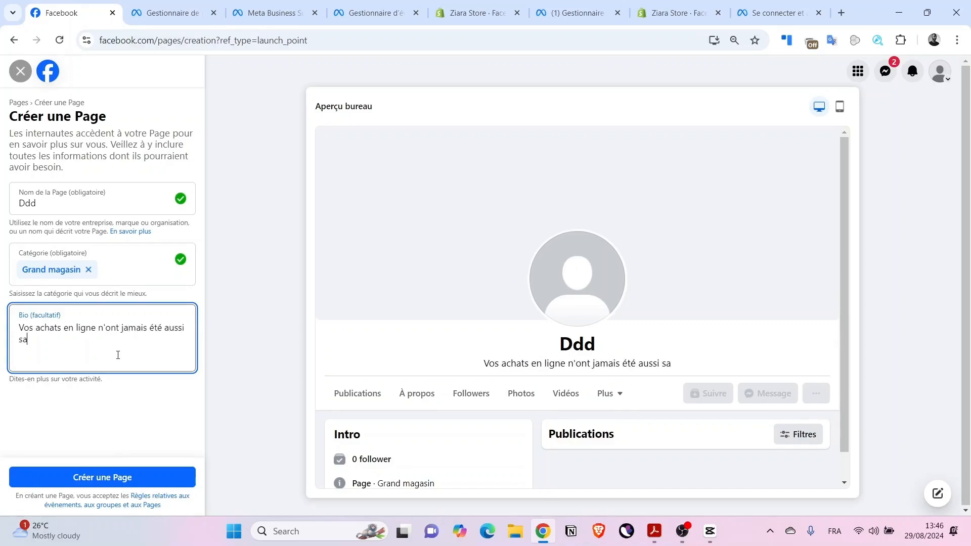
{"action": "type", "text": "tisfaisant !"}
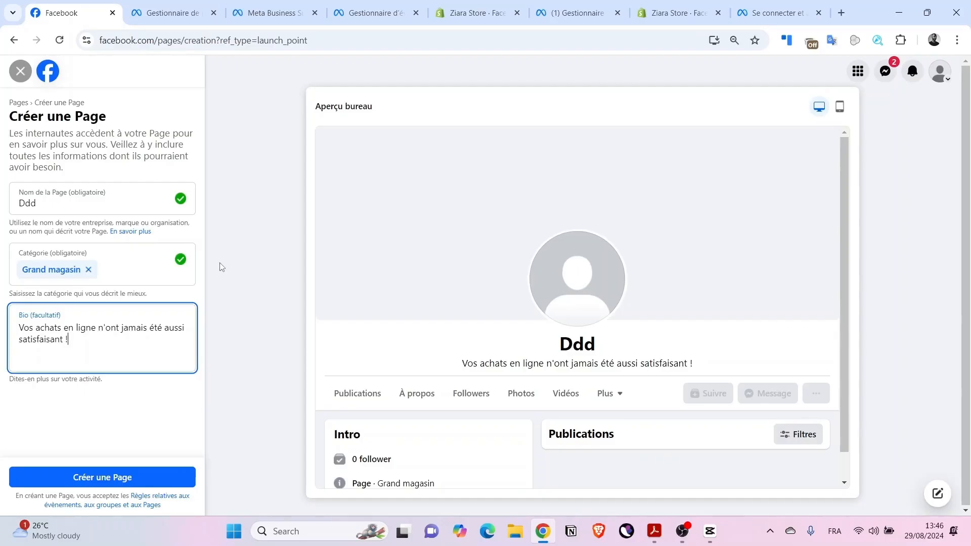
Create a new manual campaign with the Ventes (Sales) objective in Ads Manager
{"action": "left_click", "coordinate": [172, 13]}
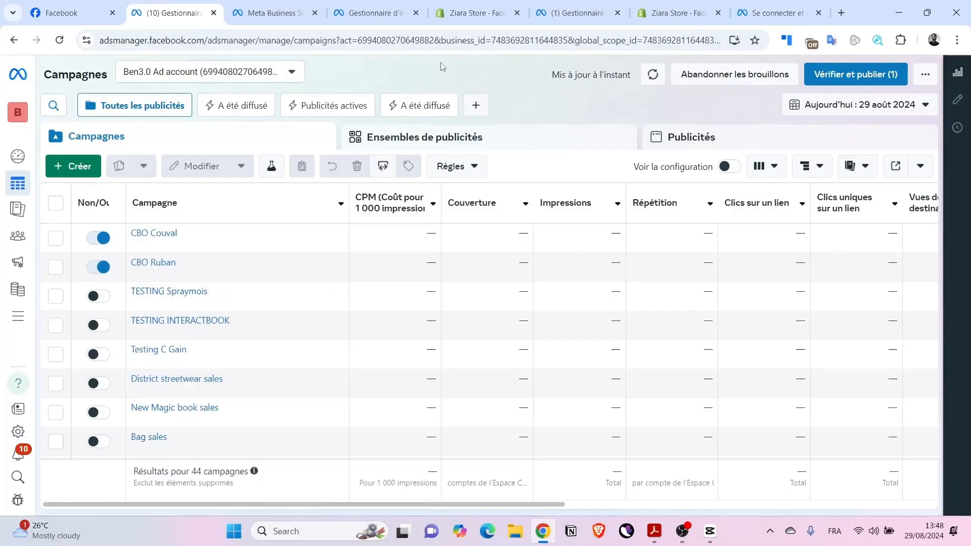
{"action": "left_click", "coordinate": [90, 169]}
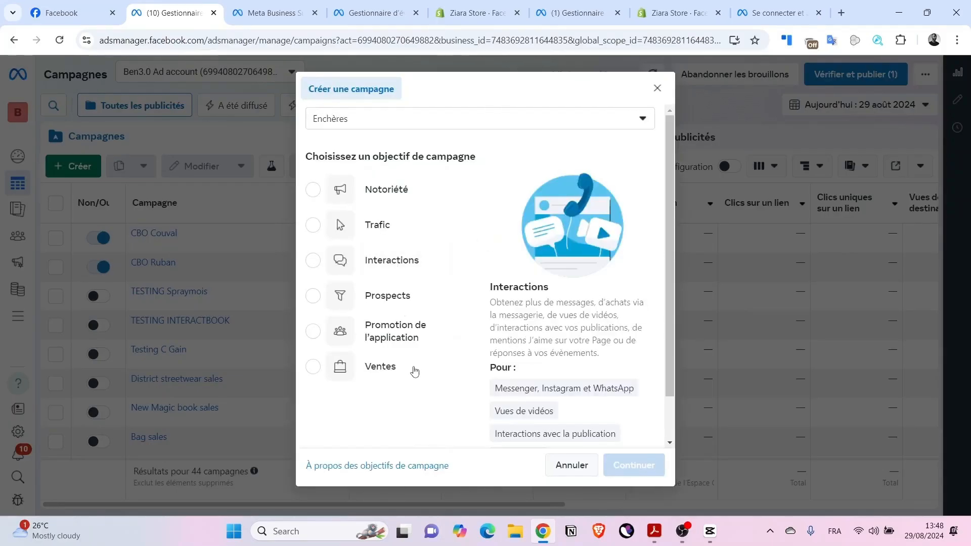
{"action": "left_click", "coordinate": [414, 371]}
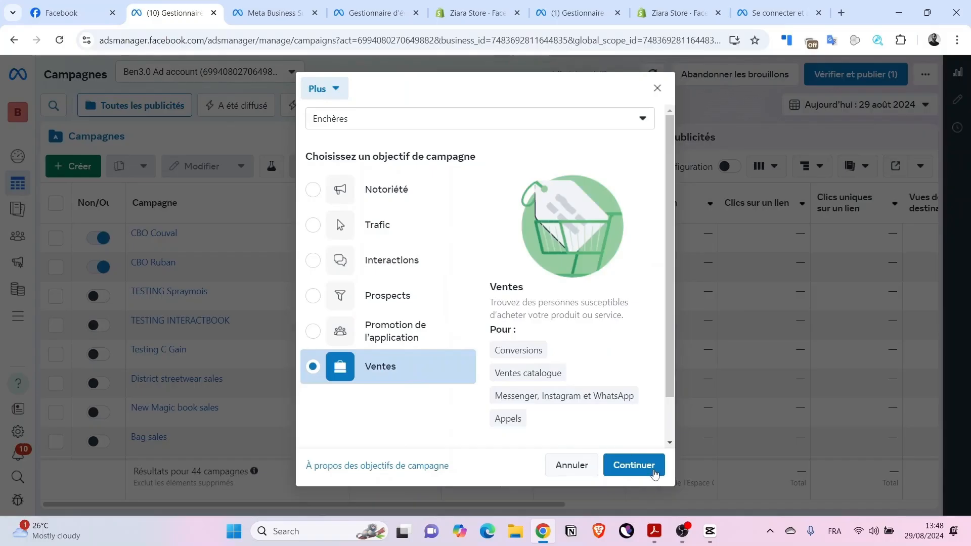
{"action": "left_click", "coordinate": [633, 465]}
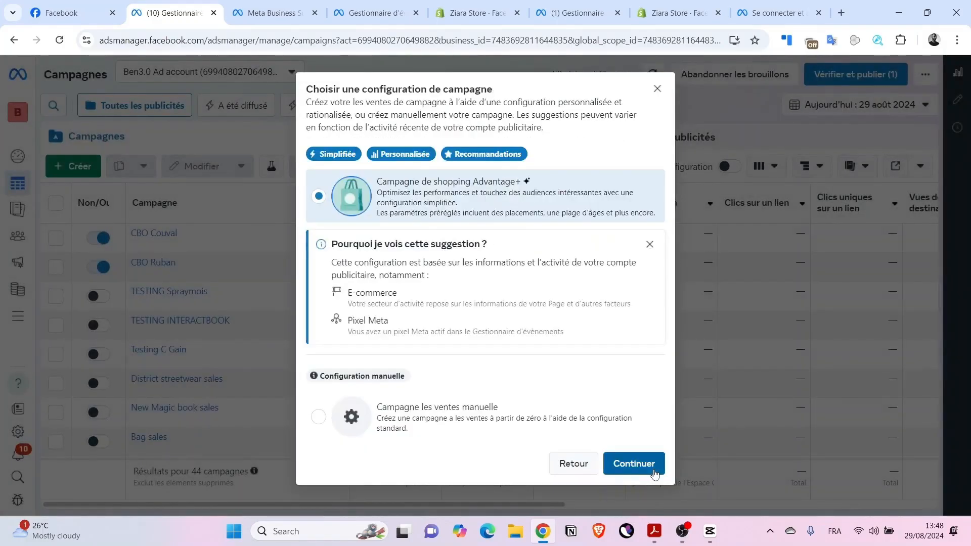
{"action": "left_click", "coordinate": [500, 421]}
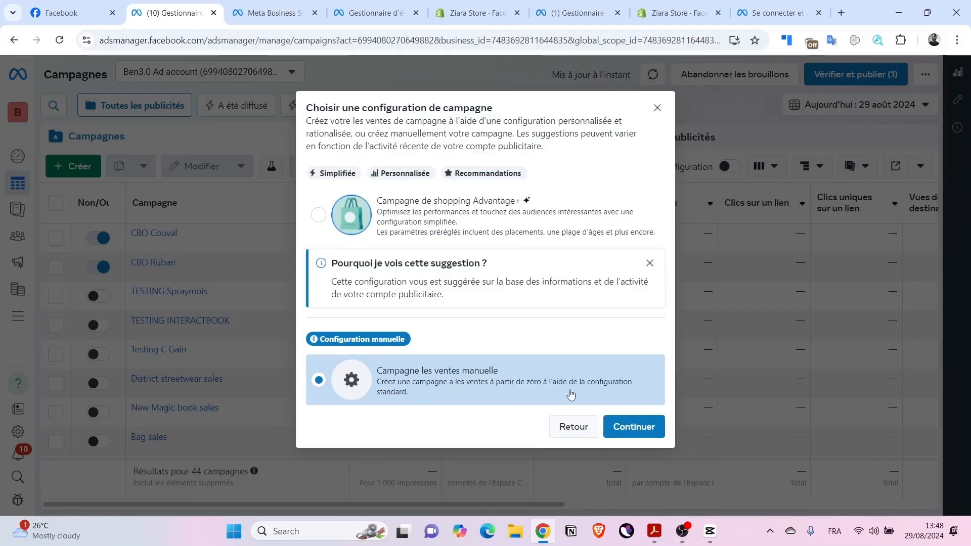
{"action": "left_click", "coordinate": [642, 424]}
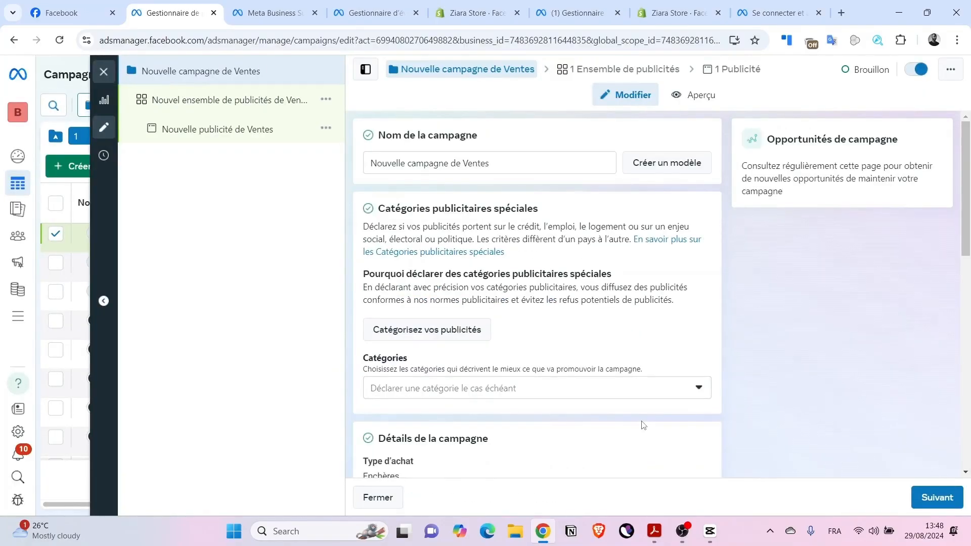
Rename the campaign to 'Testing Aspirateur sans fil' and move on to the ad set settings
{"action": "left_click", "coordinate": [480, 166]}
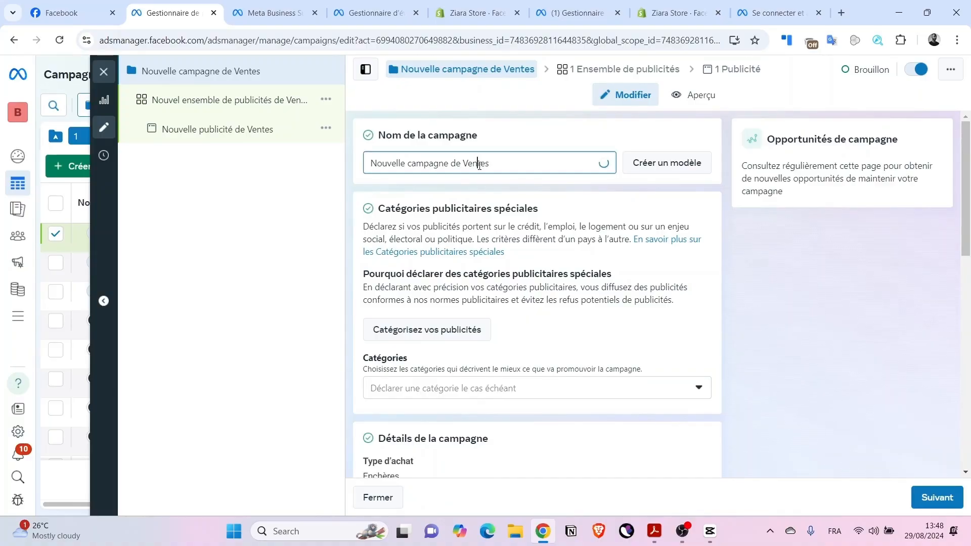
{"action": "key", "text": "ctrl+a"}
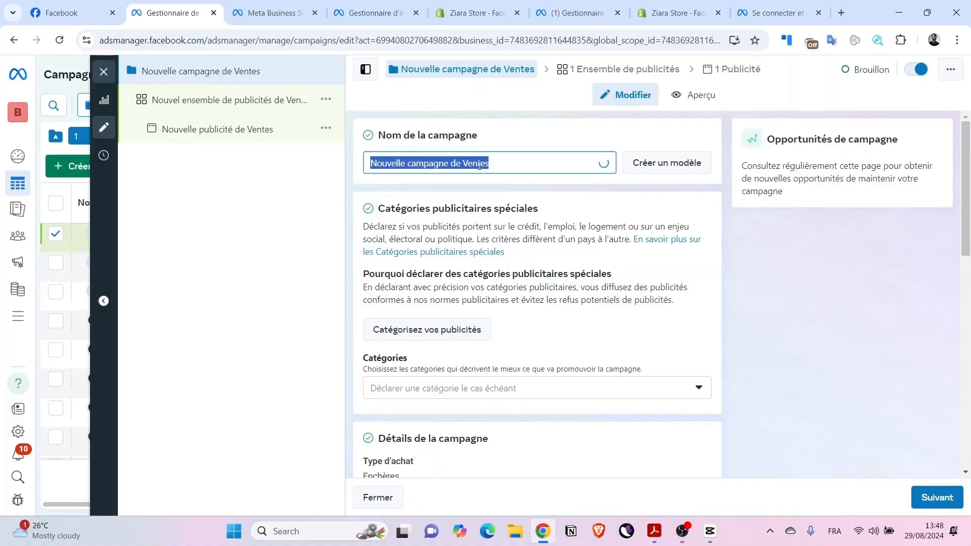
{"action": "type", "text": "Testing "}
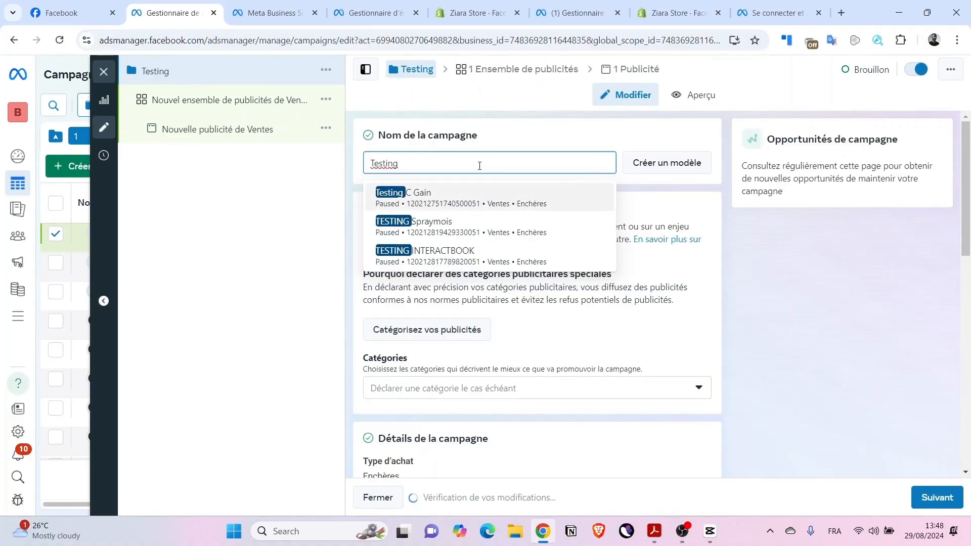
{"action": "type", "text": "Aspirateur"}
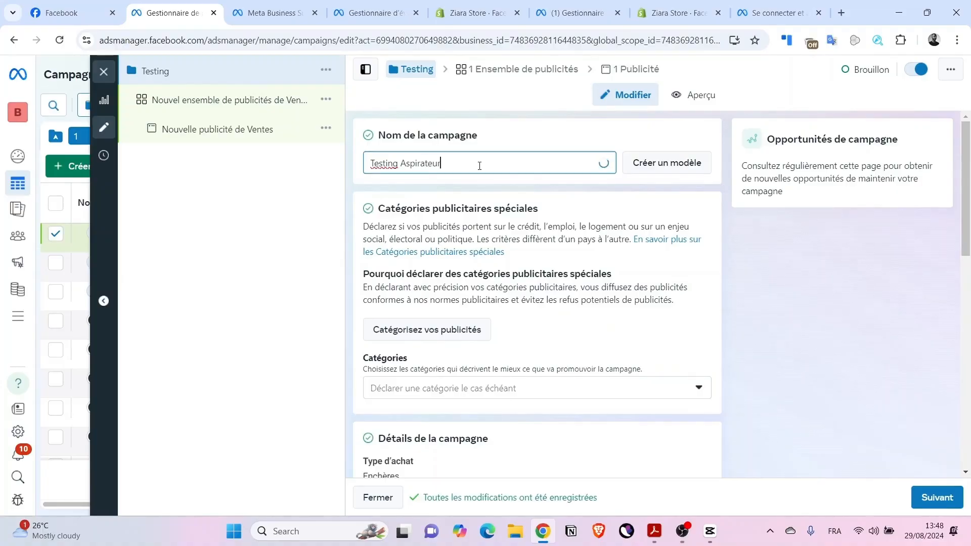
{"action": "type", "text": " sans fil"}
{"action": "left_click", "coordinate": [488, 182]}
{"action": "scroll", "coordinate": [556, 283], "scroll_direction": "down", "scroll_amount": 2}
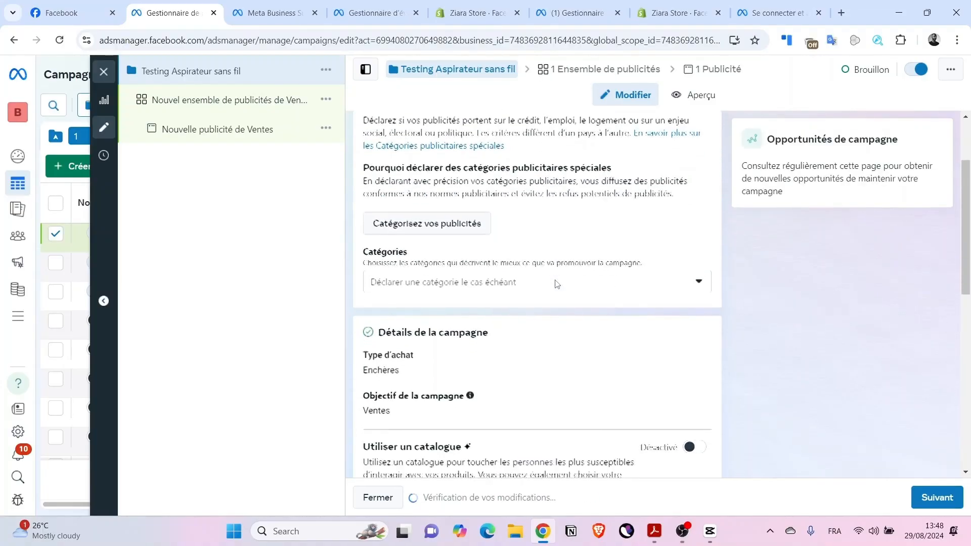
{"action": "scroll", "coordinate": [556, 283], "scroll_direction": "down", "scroll_amount": 4}
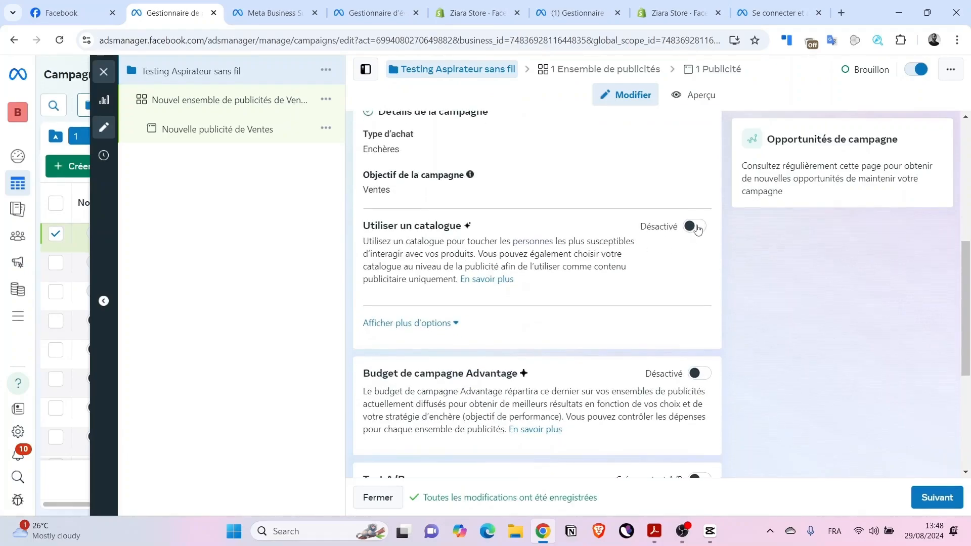
{"action": "scroll", "coordinate": [680, 281], "scroll_direction": "down", "scroll_amount": 5}
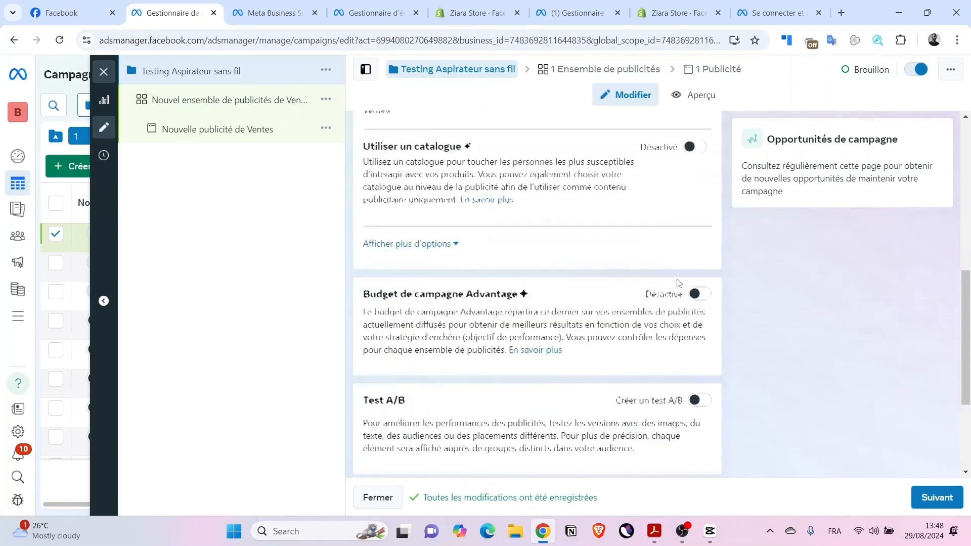
{"action": "scroll", "coordinate": [679, 284], "scroll_direction": "up", "scroll_amount": 10}
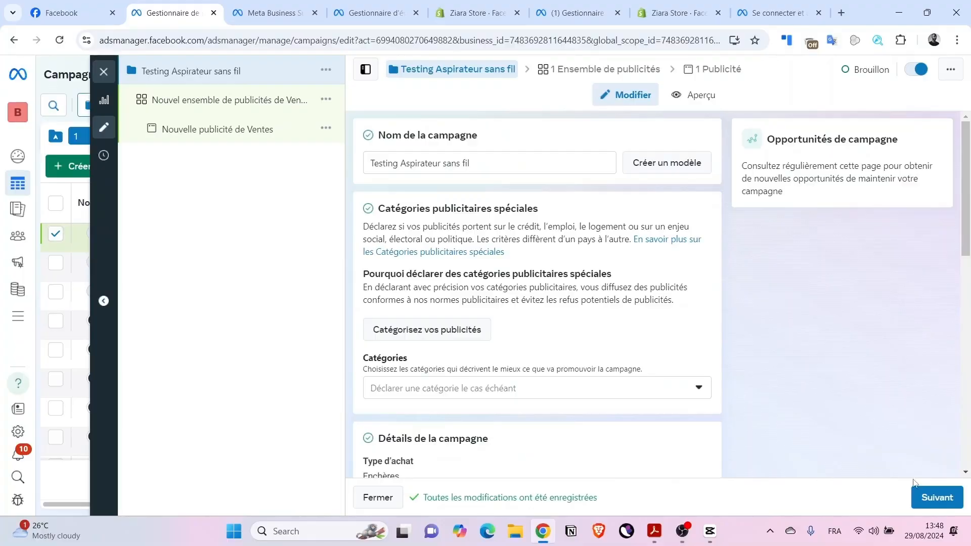
{"action": "left_click", "coordinate": [930, 496]}
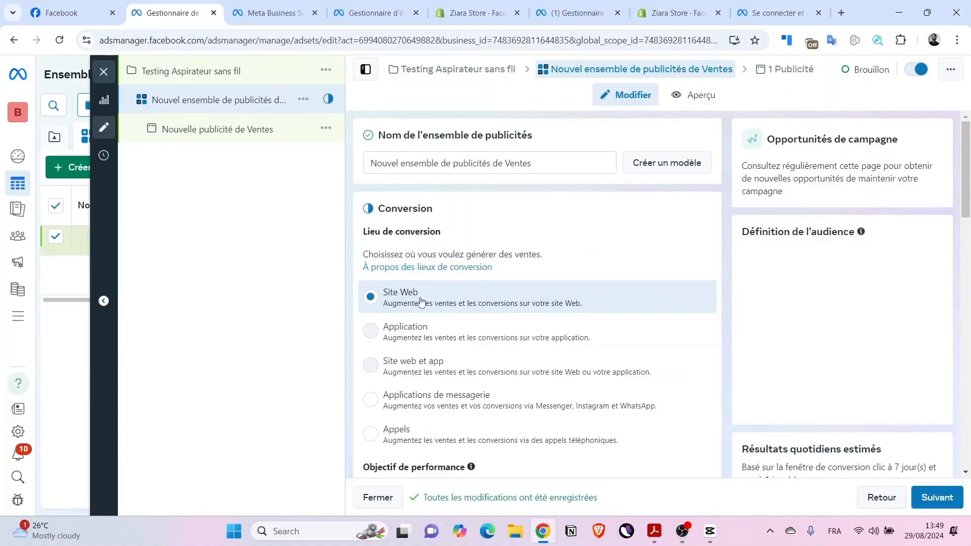
Check the ad set's pixel list, leave it unset, and return to Ben3.0's pixel settings in Business Suite
{"action": "scroll", "coordinate": [536, 248], "scroll_direction": "down", "scroll_amount": 3}
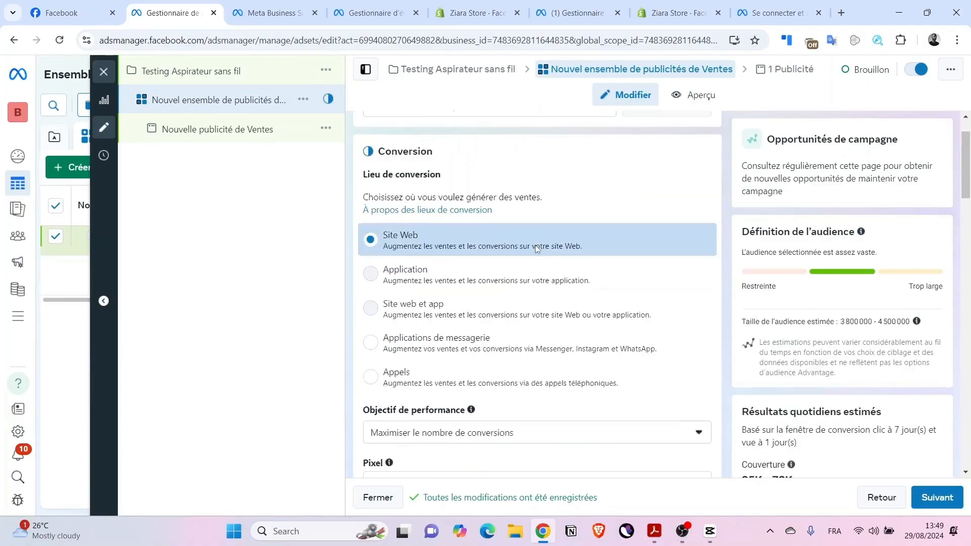
{"action": "scroll", "coordinate": [537, 249], "scroll_direction": "down", "scroll_amount": 2}
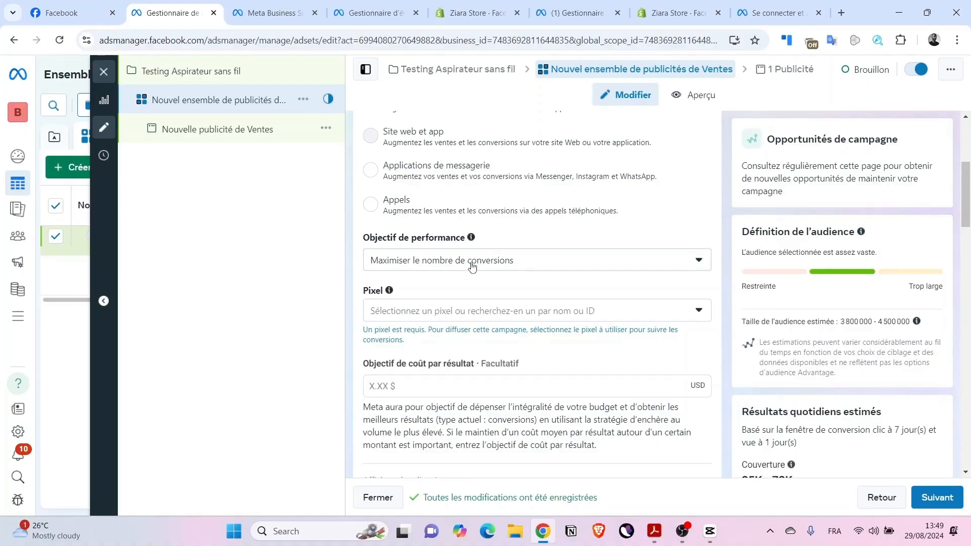
{"action": "left_click", "coordinate": [410, 311]}
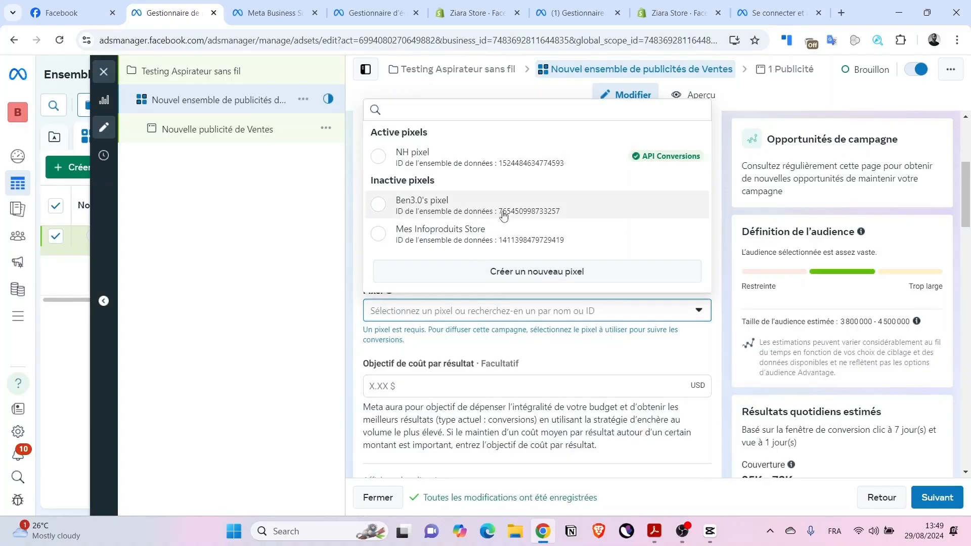
{"action": "left_click", "coordinate": [454, 358]}
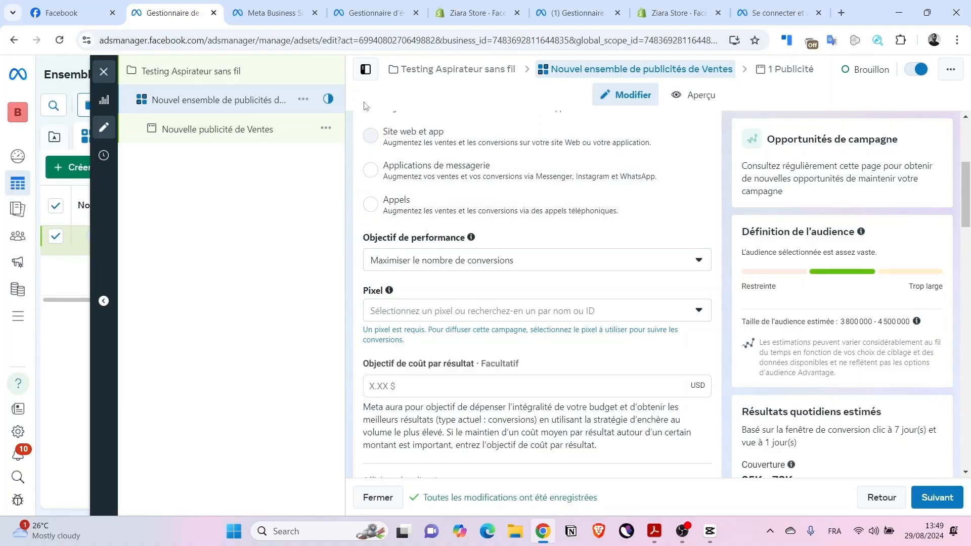
{"action": "left_click", "coordinate": [282, 14]}
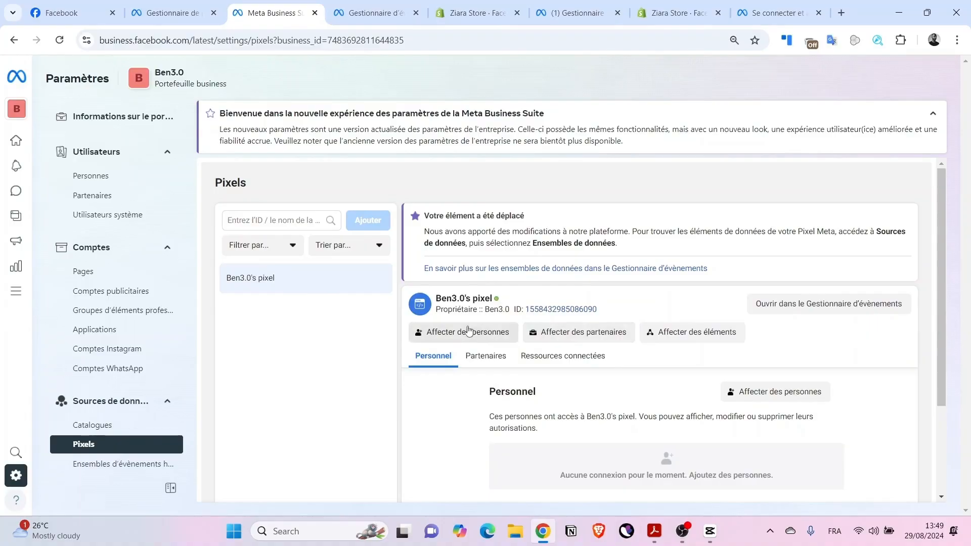
Assign a person to Ben3.0's pixel with full Gérer les pixels access
{"action": "left_click", "coordinate": [480, 337]}
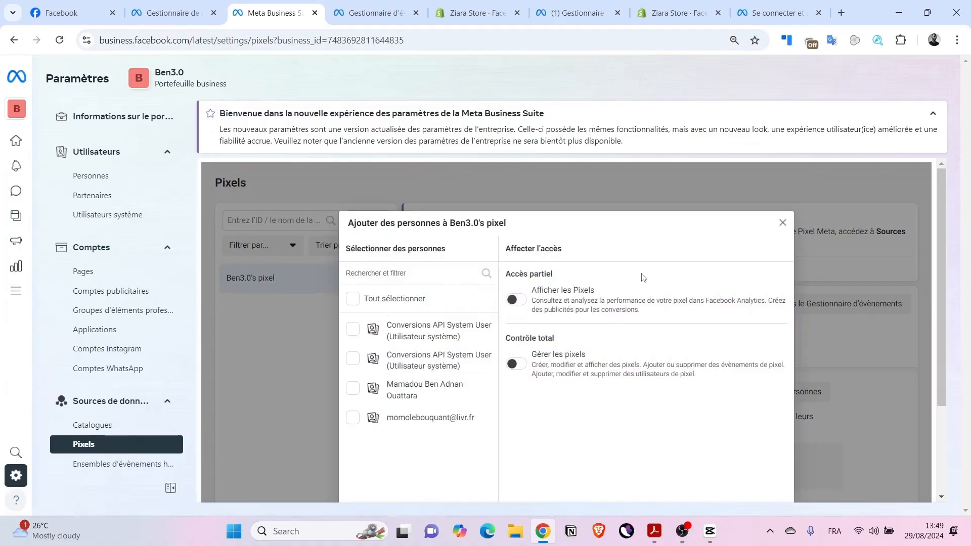
{"action": "scroll", "coordinate": [526, 318], "scroll_direction": "down", "scroll_amount": 1}
{"action": "left_click", "coordinate": [411, 346]}
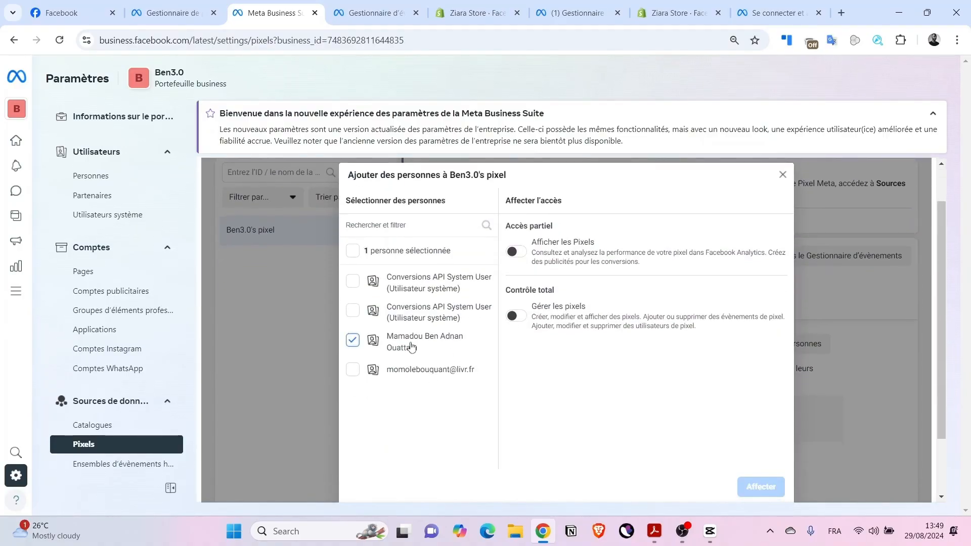
{"action": "left_click", "coordinate": [515, 315]}
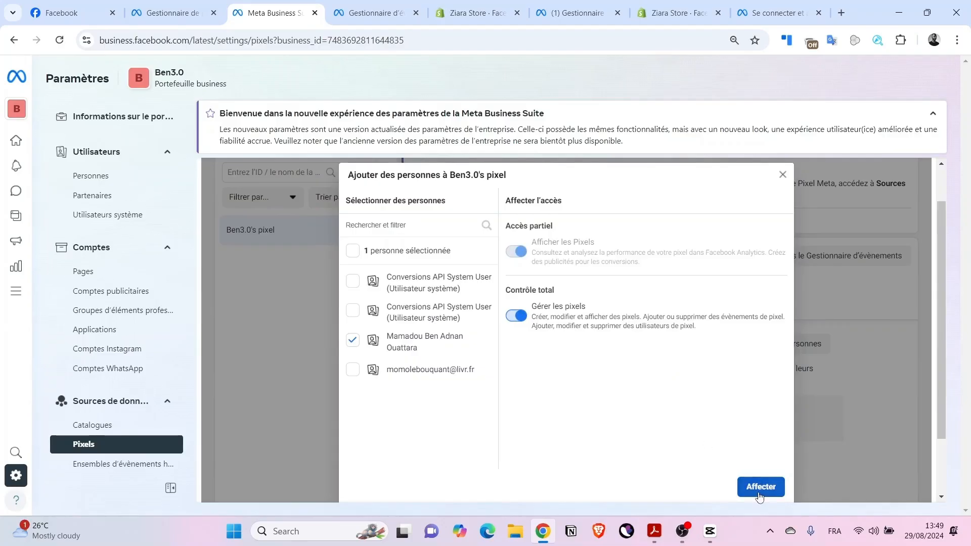
{"action": "left_click", "coordinate": [761, 487]}
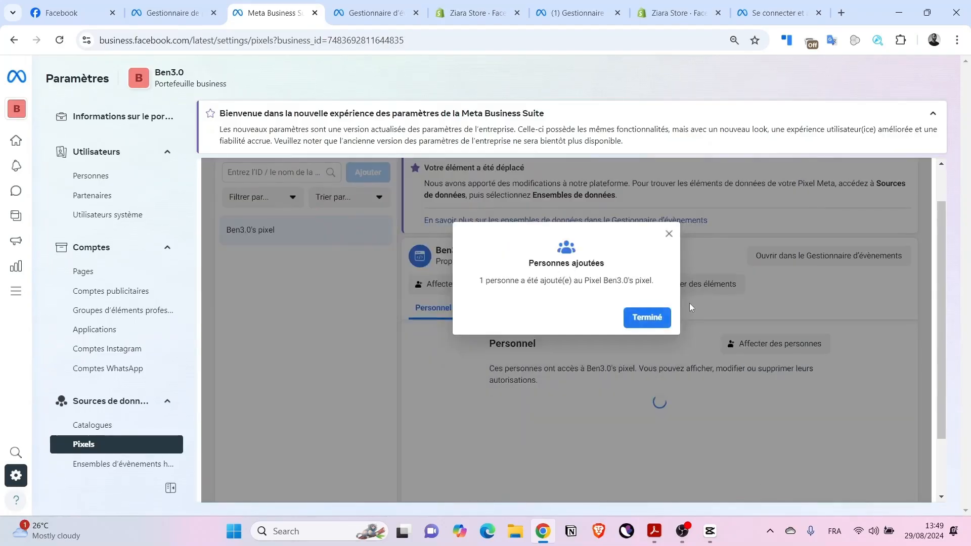
{"action": "left_click", "coordinate": [649, 316]}
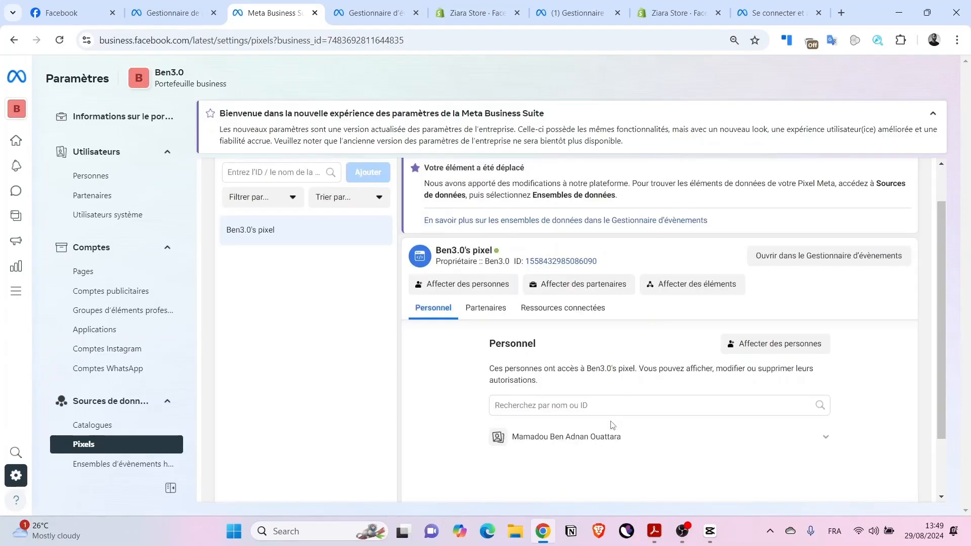
Connect the Ben3.0 Ad account to the pixel under Ressources connectées
{"action": "scroll", "coordinate": [612, 424], "scroll_direction": "down", "scroll_amount": 1}
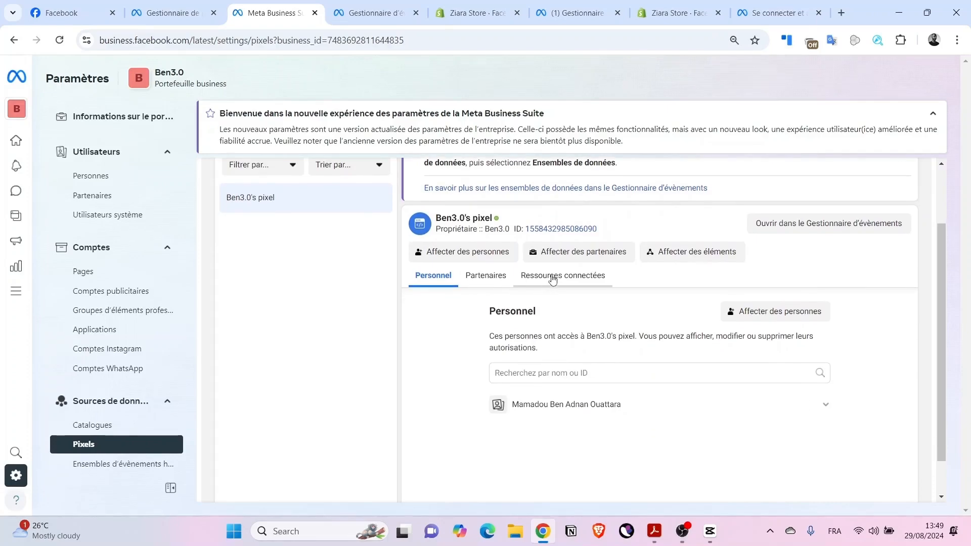
{"action": "left_click", "coordinate": [552, 278]}
{"action": "left_click", "coordinate": [773, 318]}
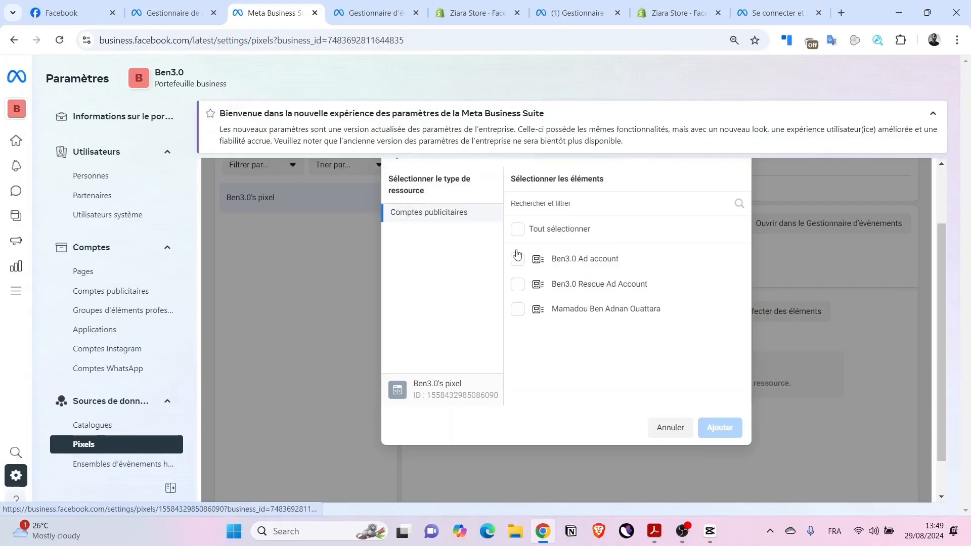
{"action": "left_click", "coordinate": [516, 259]}
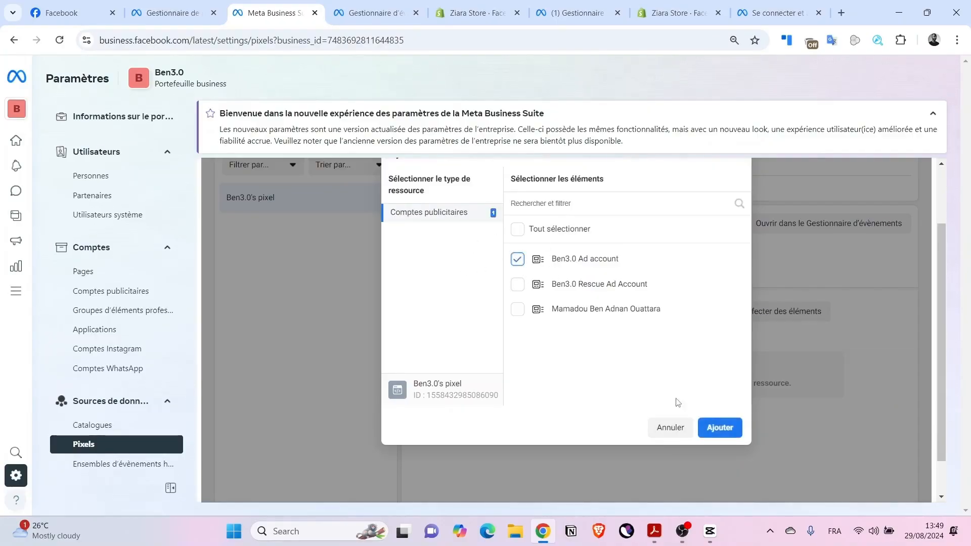
{"action": "left_click", "coordinate": [715, 429]}
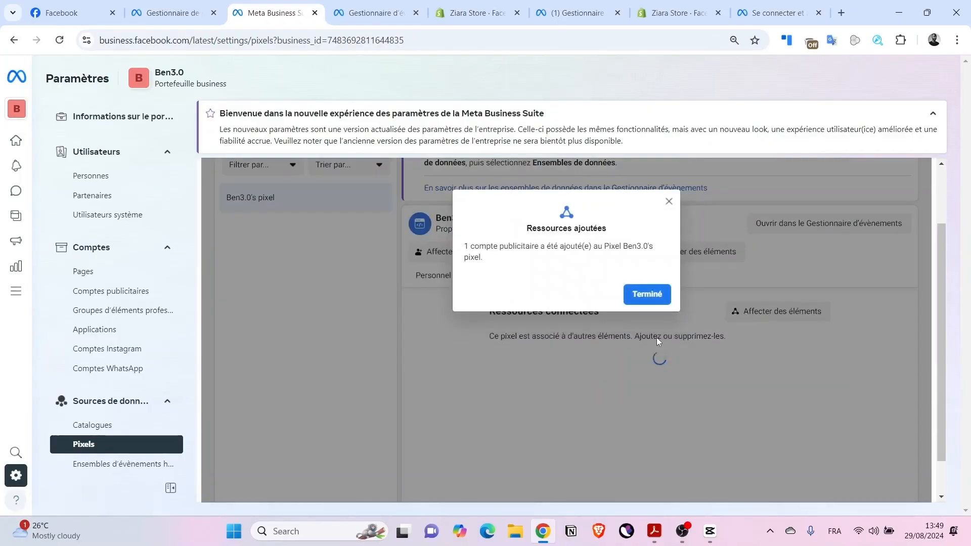
{"action": "left_click", "coordinate": [647, 295]}
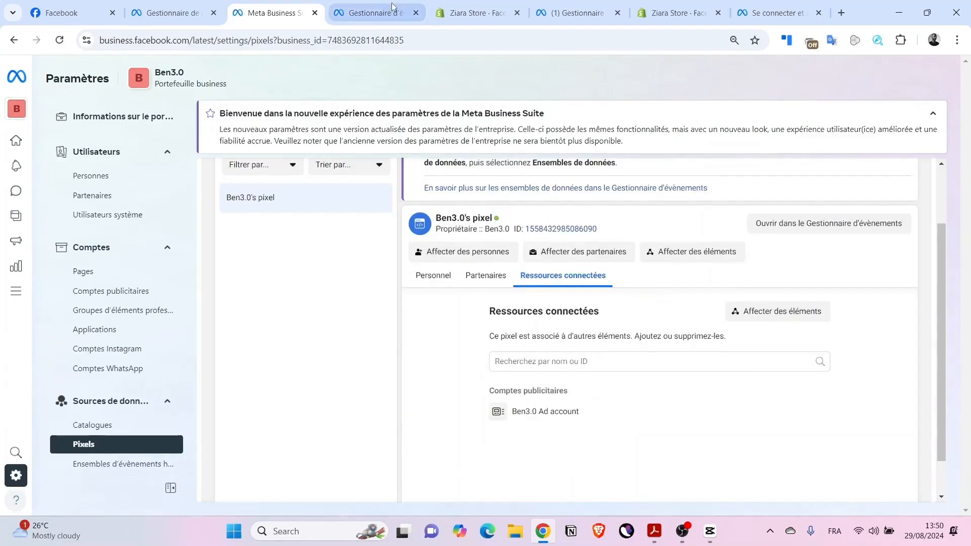
{"action": "left_click", "coordinate": [392, 7]}
Reload the ad set editor and choose Ben3.0's pixel for the ad set
{"action": "left_click", "coordinate": [172, 13]}
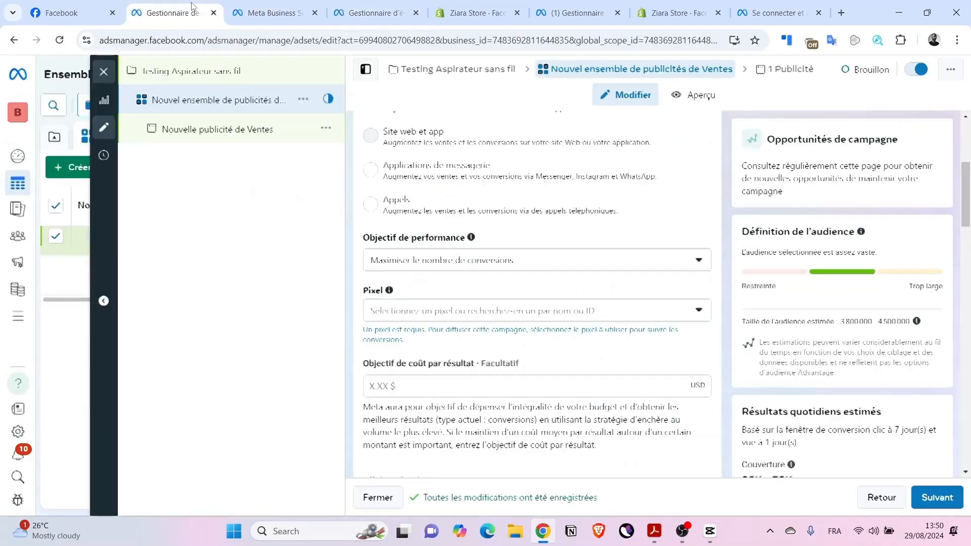
{"action": "left_click", "coordinate": [59, 43]}
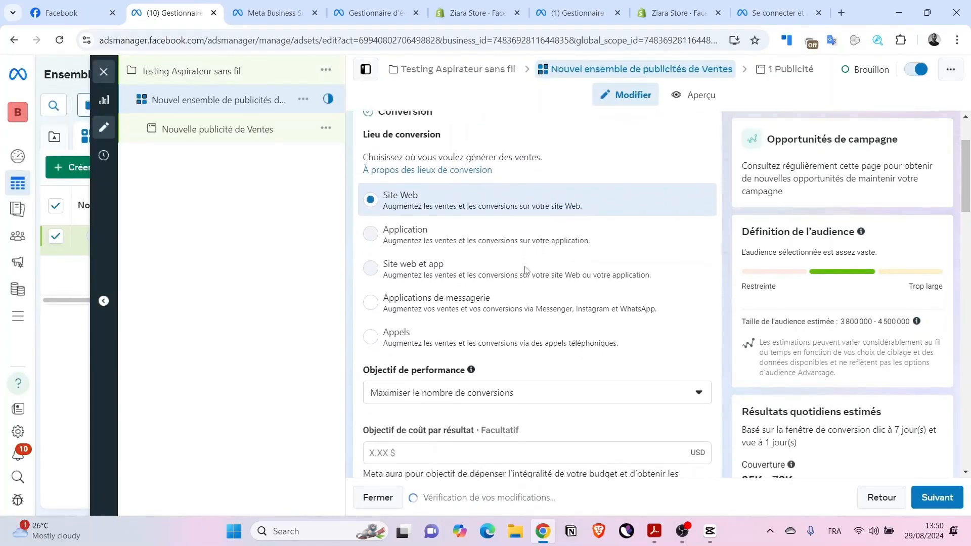
{"action": "scroll", "coordinate": [525, 269], "scroll_direction": "down", "scroll_amount": 1}
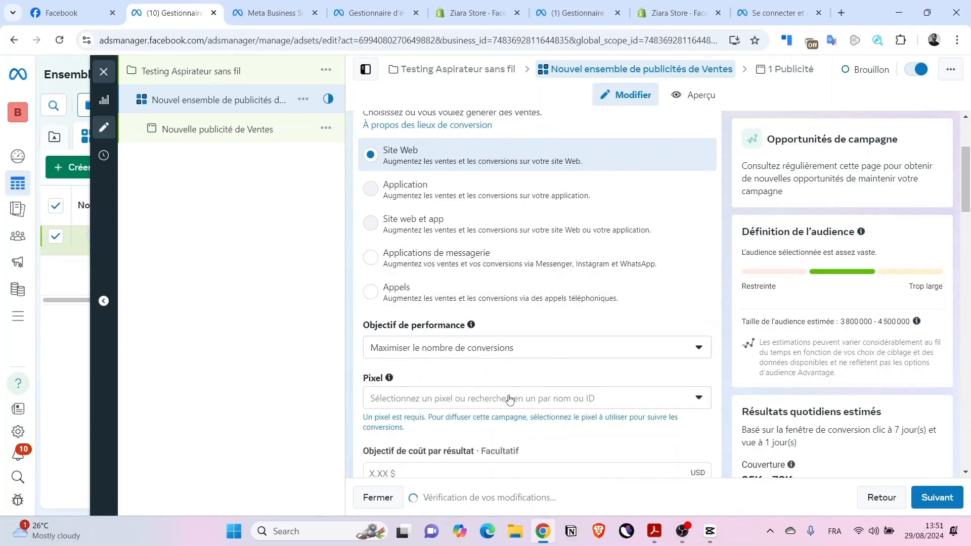
{"action": "scroll", "coordinate": [511, 397], "scroll_direction": "down", "scroll_amount": 1}
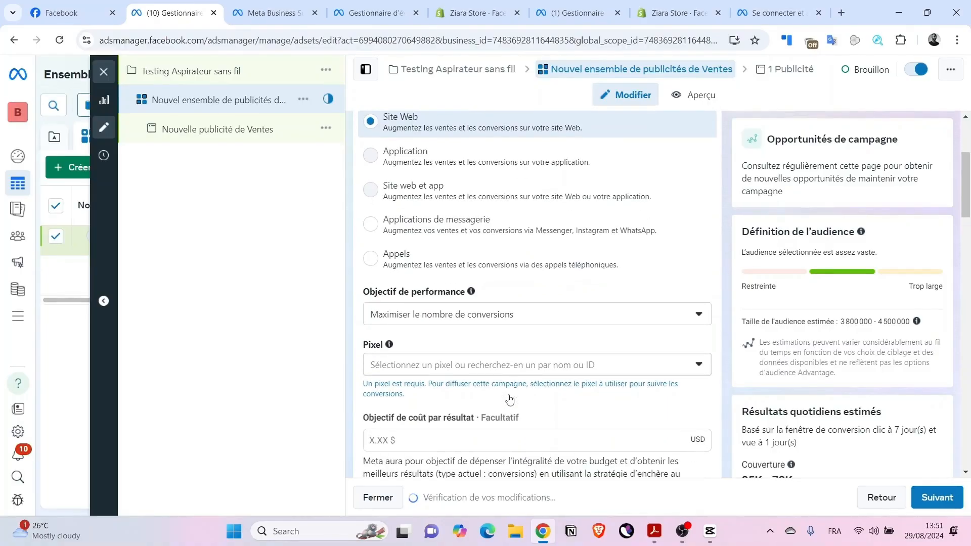
{"action": "left_click", "coordinate": [516, 359]}
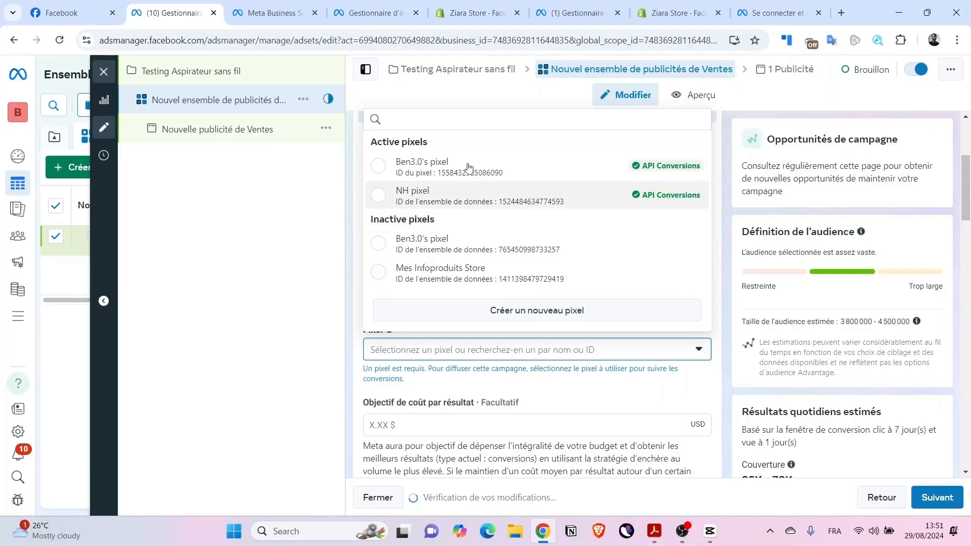
{"action": "left_click", "coordinate": [498, 172]}
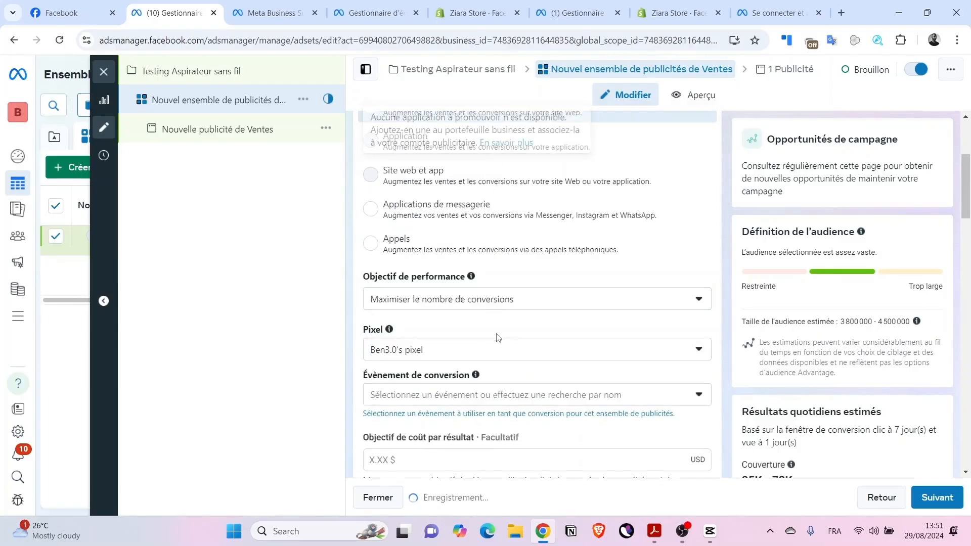
Set the ad set's conversion event to Achat
{"action": "scroll", "coordinate": [498, 338], "scroll_direction": "down", "scroll_amount": 1}
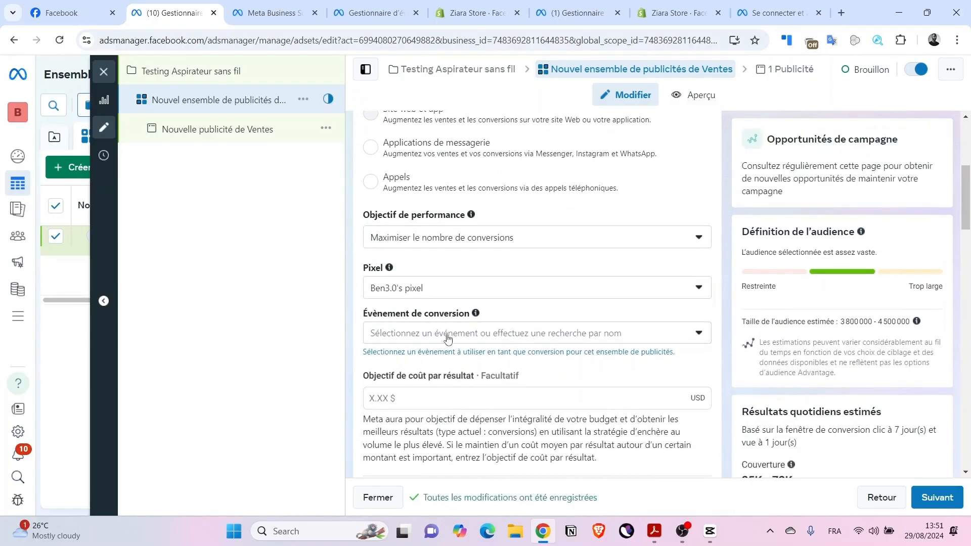
{"action": "left_click", "coordinate": [442, 333]}
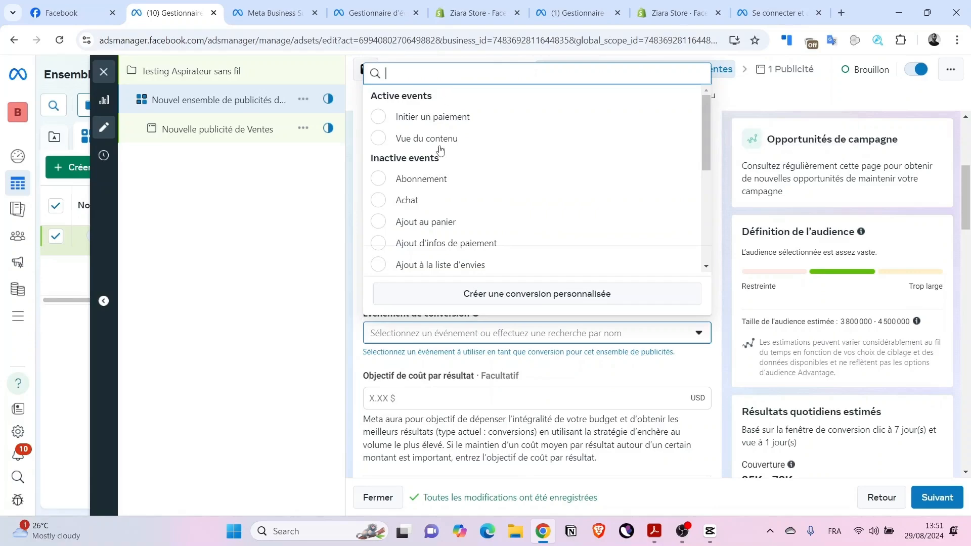
{"action": "left_click", "coordinate": [410, 203]}
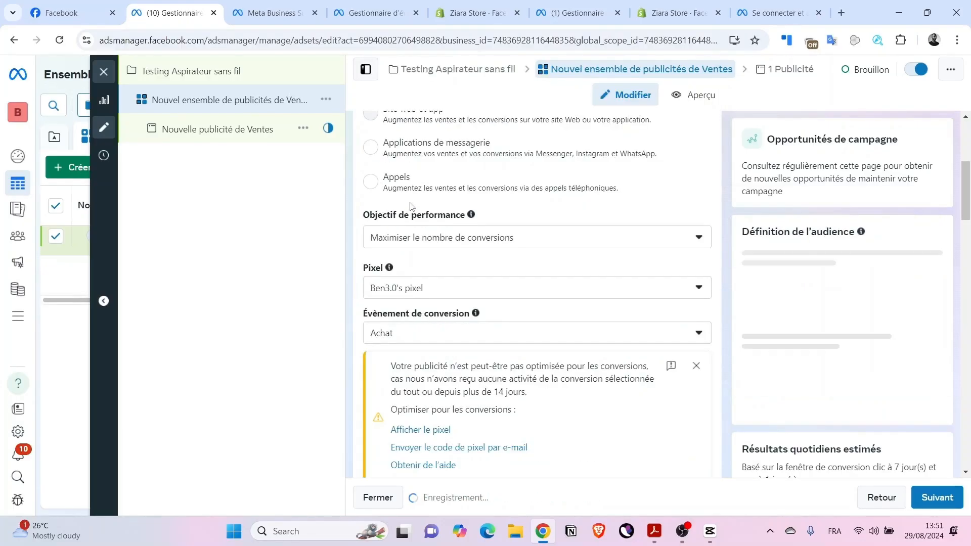
{"action": "scroll", "coordinate": [480, 340], "scroll_direction": "down", "scroll_amount": 1}
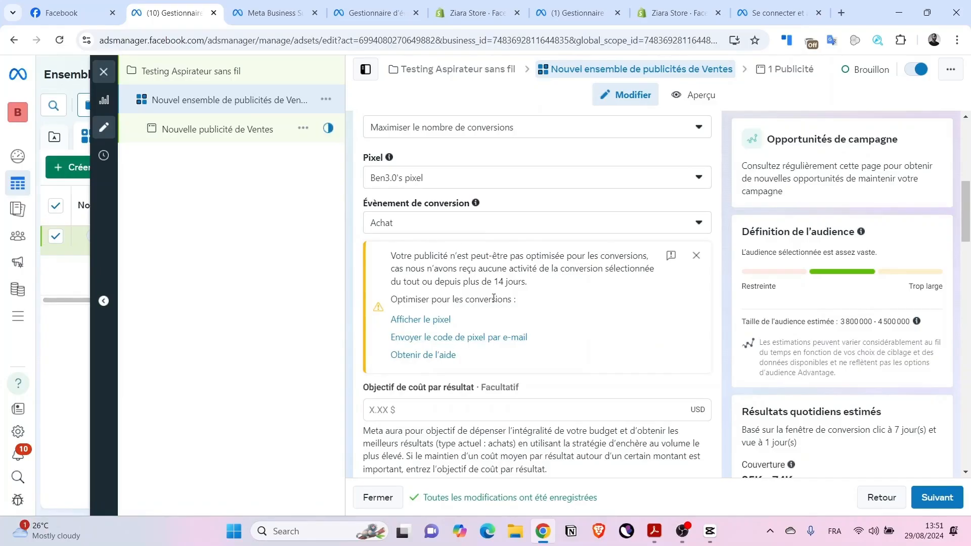
{"action": "scroll", "coordinate": [605, 337], "scroll_direction": "down", "scroll_amount": 1}
{"action": "scroll", "coordinate": [605, 337], "scroll_direction": "down", "scroll_amount": 10}
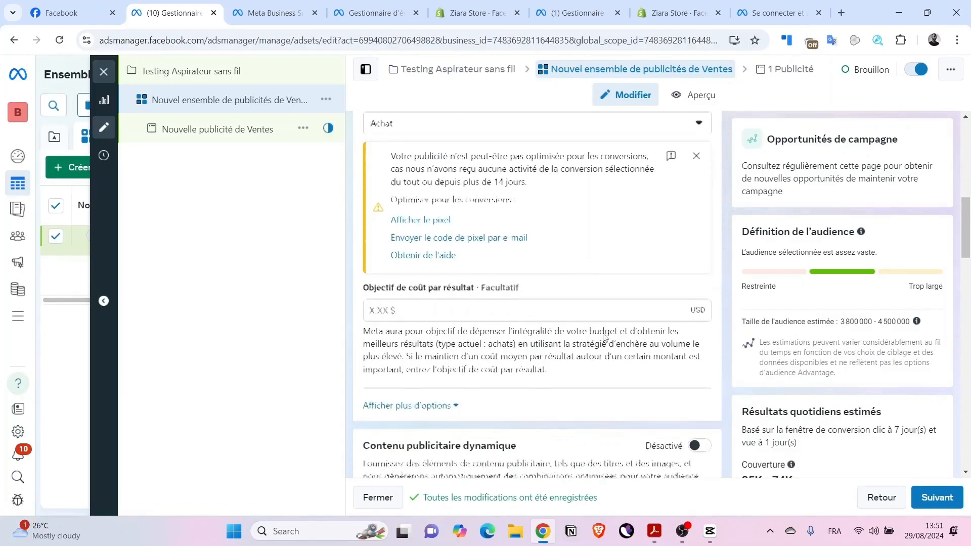
Set the ad set's daily budget to 3,10 $
{"action": "scroll", "coordinate": [604, 337], "scroll_direction": "down", "scroll_amount": 2}
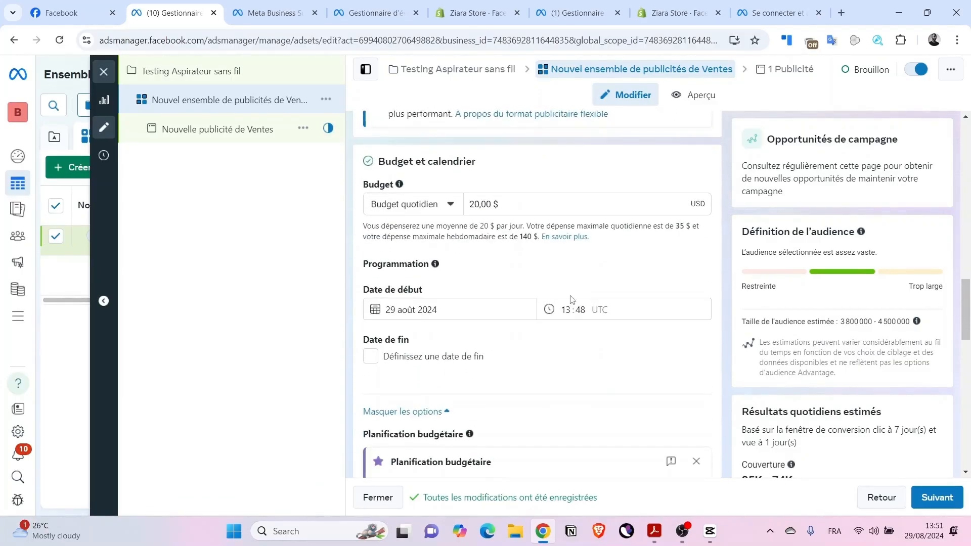
{"action": "left_click_drag", "start_coordinate": [478, 205], "coordinate": [465, 209]}
{"action": "type", "text": "05"}
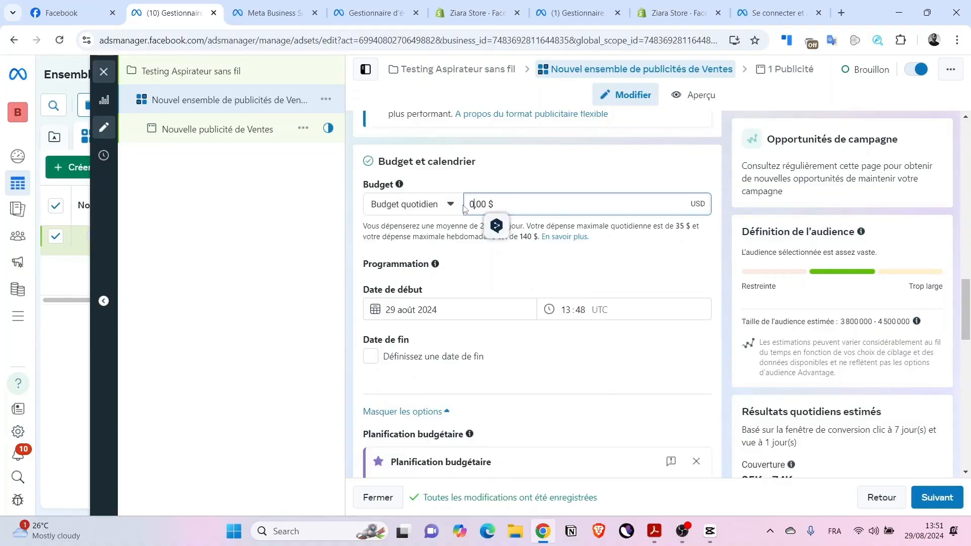
{"action": "key", "text": "BackSpace"}
{"action": "type", "text": "3"}
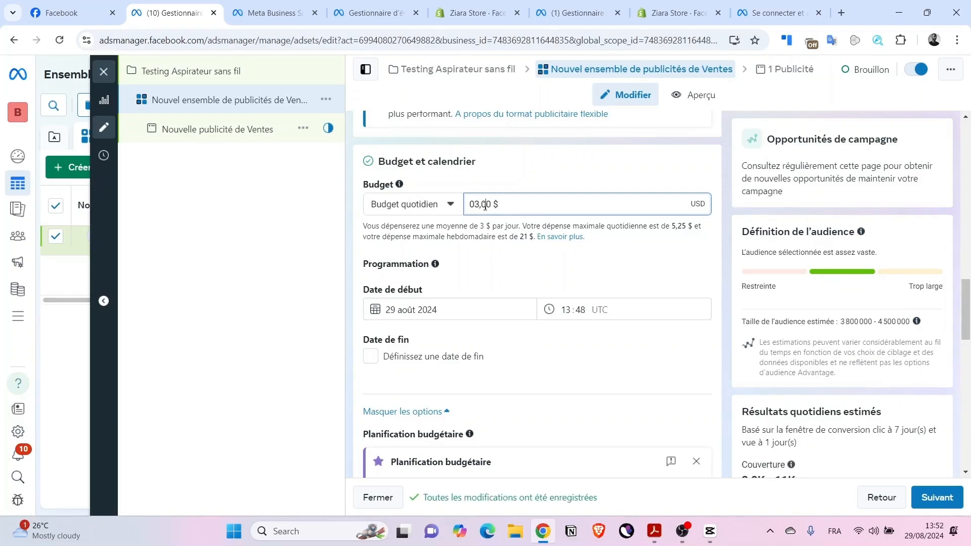
{"action": "key", "text": "BackSpace"}
{"action": "type", "text": "1"}
{"action": "left_click", "coordinate": [480, 252]}
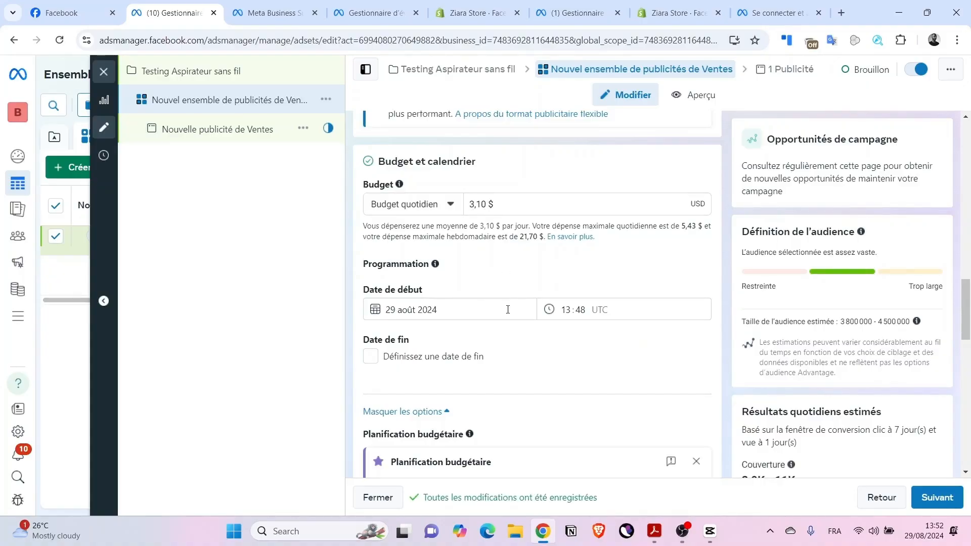
Set the start date to 30 August 2024 with the start time at 00:05
{"action": "left_click", "coordinate": [429, 311]}
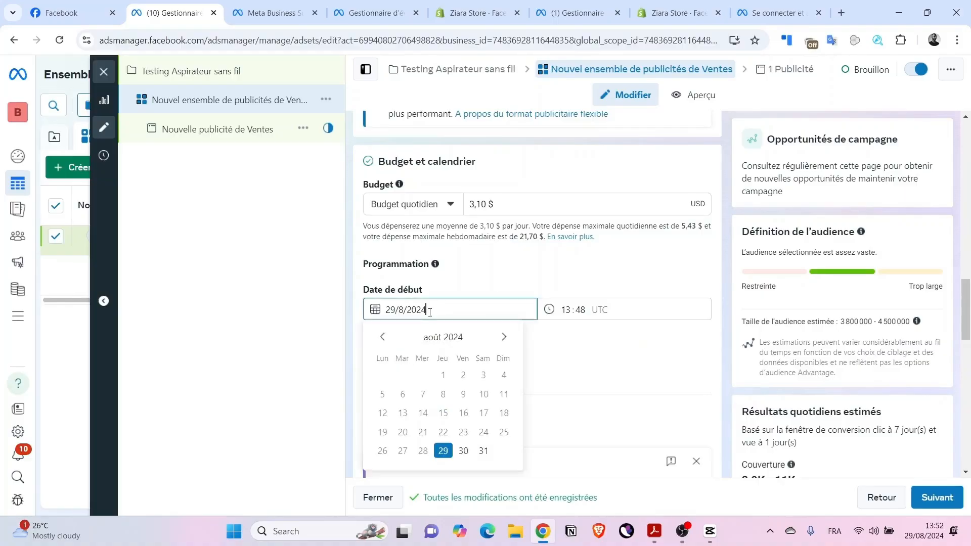
{"action": "left_click", "coordinate": [463, 451]}
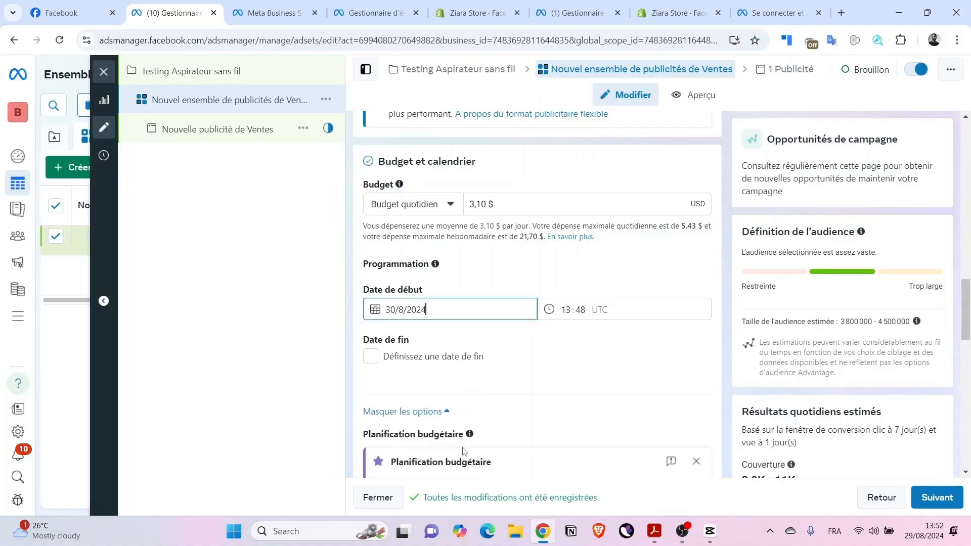
{"action": "left_click", "coordinate": [566, 311]}
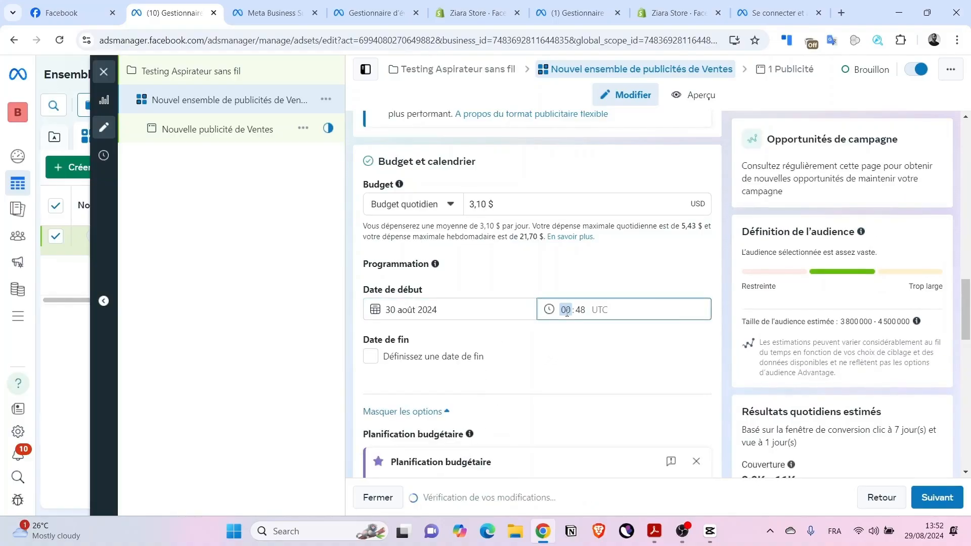
{"action": "left_click", "coordinate": [581, 311]}
{"action": "type", "text": "05"}
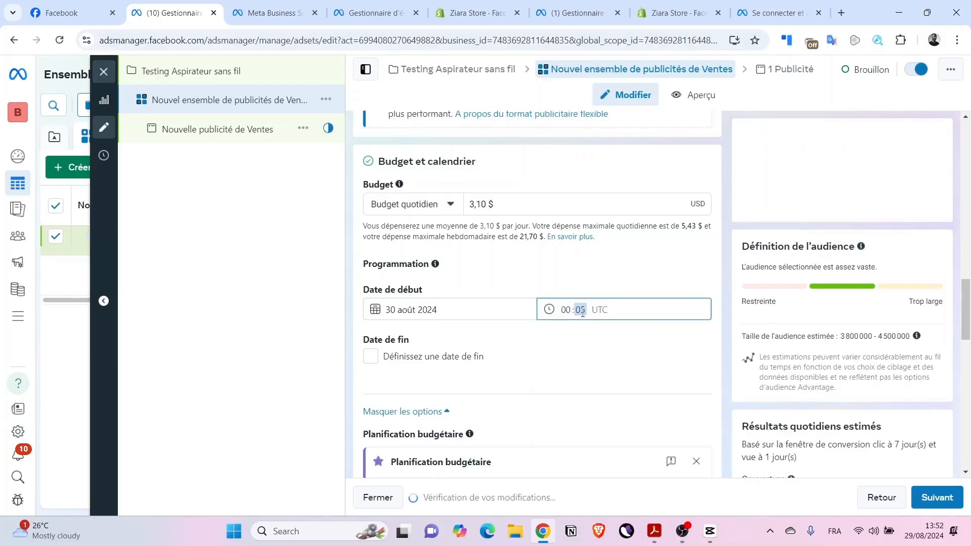
{"action": "left_click", "coordinate": [566, 311]}
{"action": "type", "text": "05"}
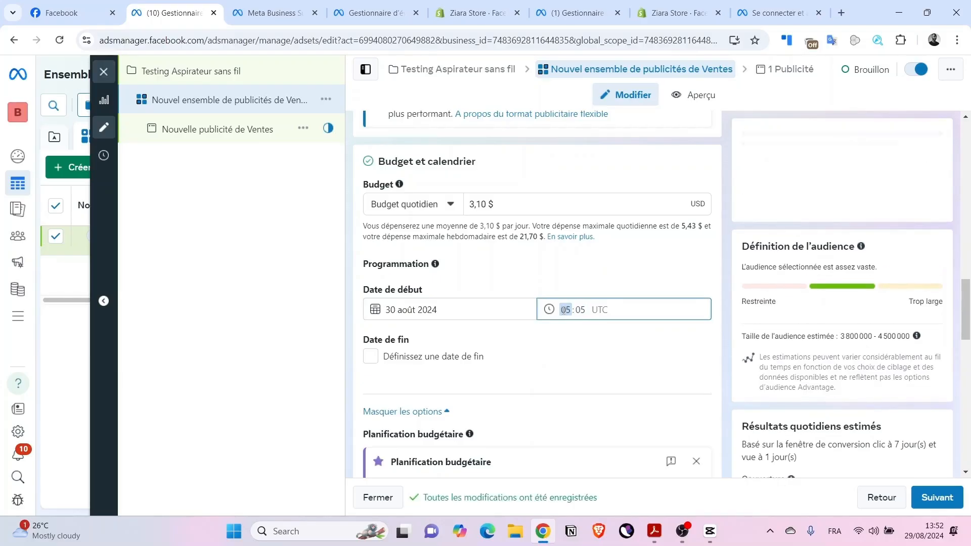
{"action": "type", "text": "00"}
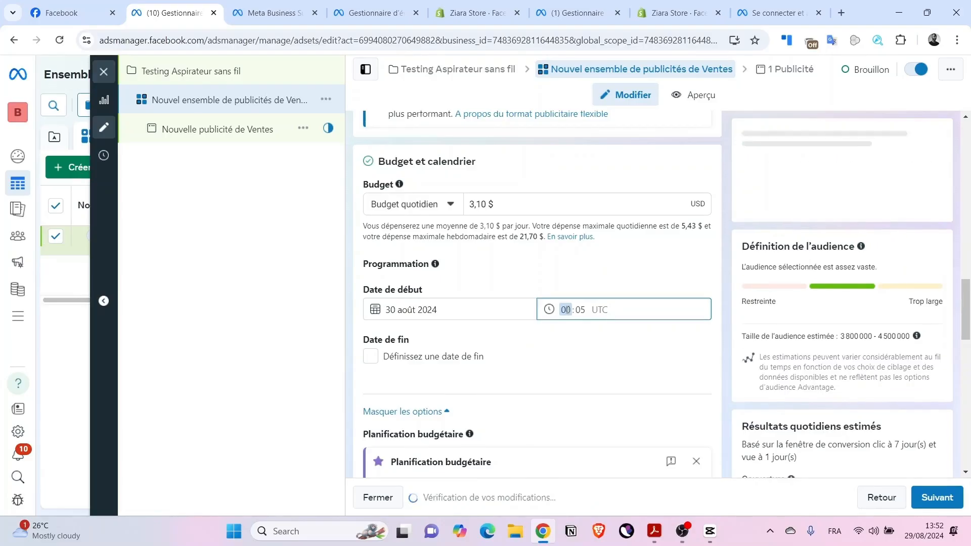
Replace Côte d'Ivoire with Abidjan, Abidjan as the target location, using a +50 km radius
{"action": "scroll", "coordinate": [561, 342], "scroll_direction": "down", "scroll_amount": 5}
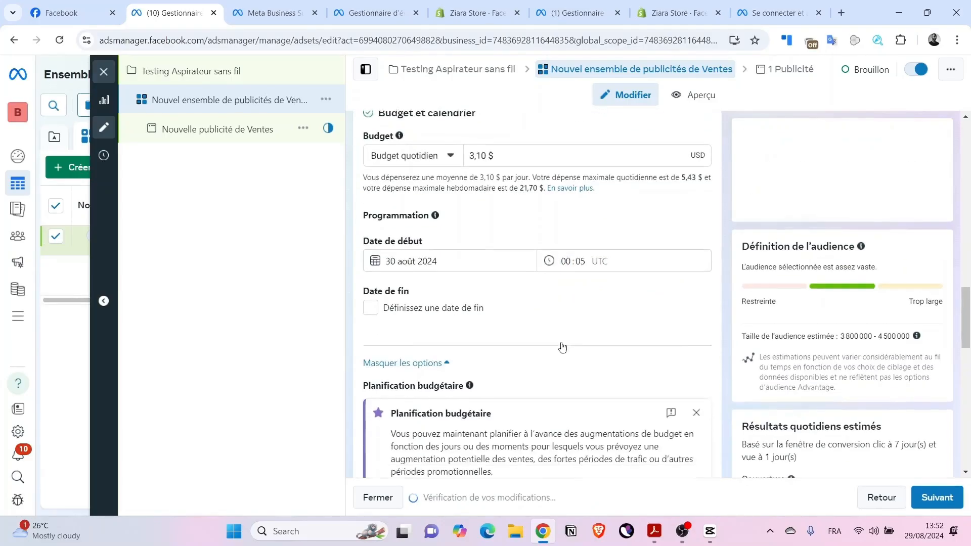
{"action": "scroll", "coordinate": [562, 343], "scroll_direction": "down", "scroll_amount": 6}
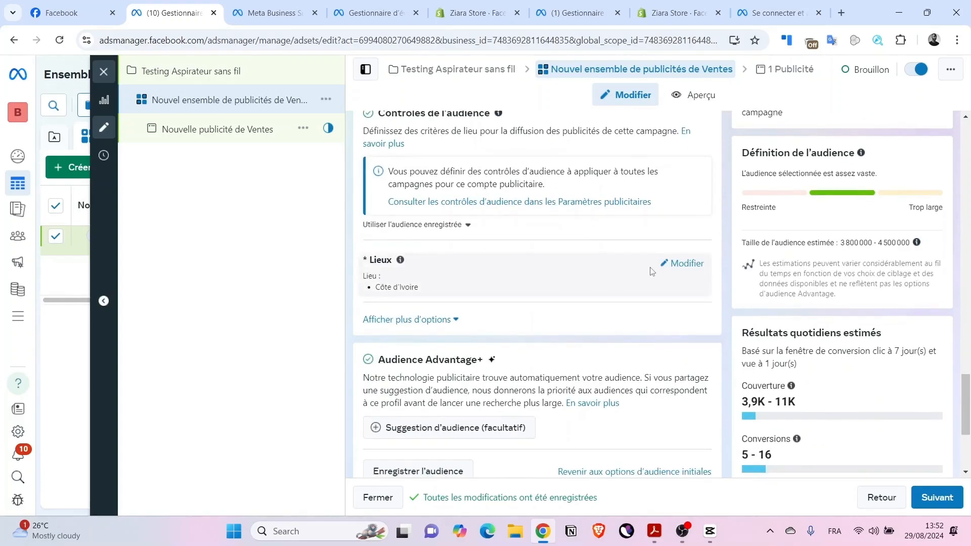
{"action": "left_click", "coordinate": [676, 264]}
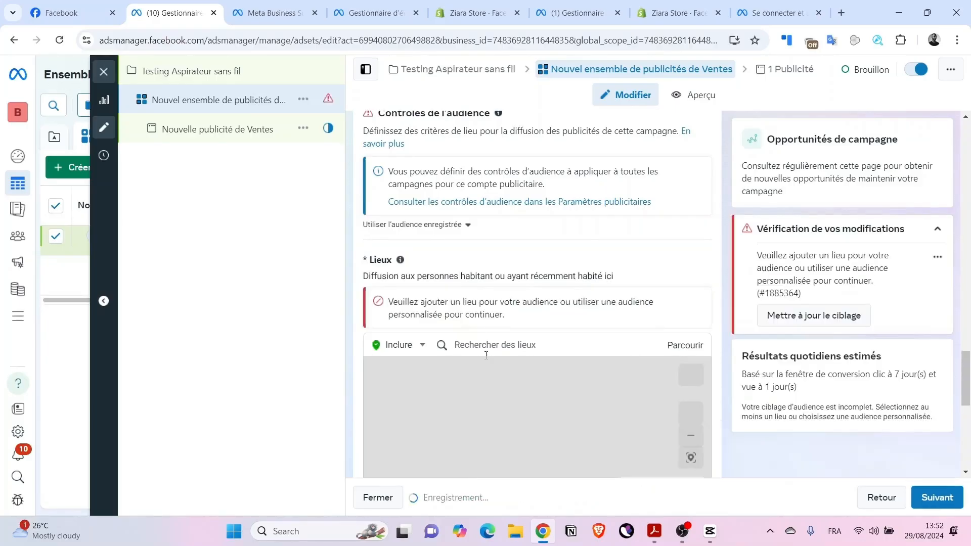
{"action": "left_click", "coordinate": [491, 342]}
{"action": "type", "text": "Abidjan"}
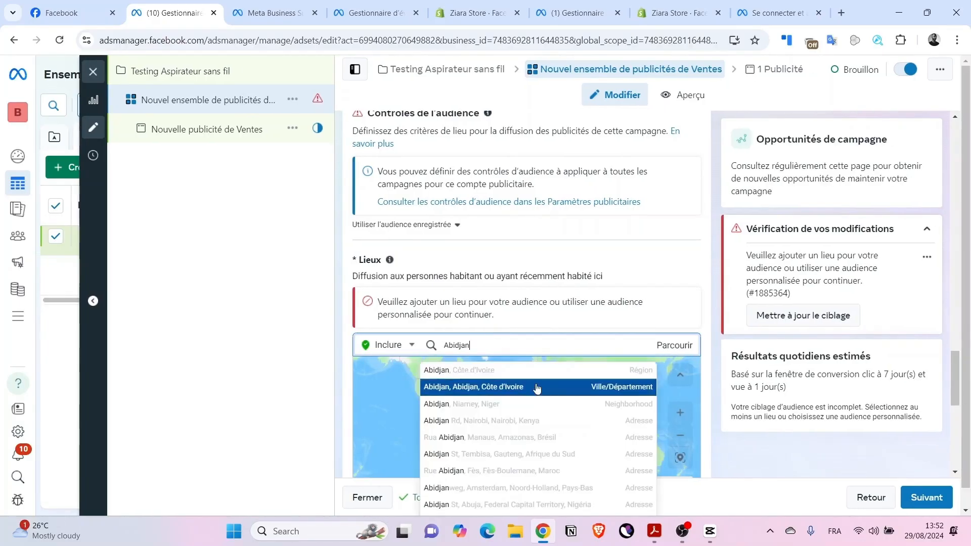
{"action": "left_click", "coordinate": [600, 394]}
{"action": "scroll", "coordinate": [667, 249], "scroll_direction": "down", "scroll_amount": 1}
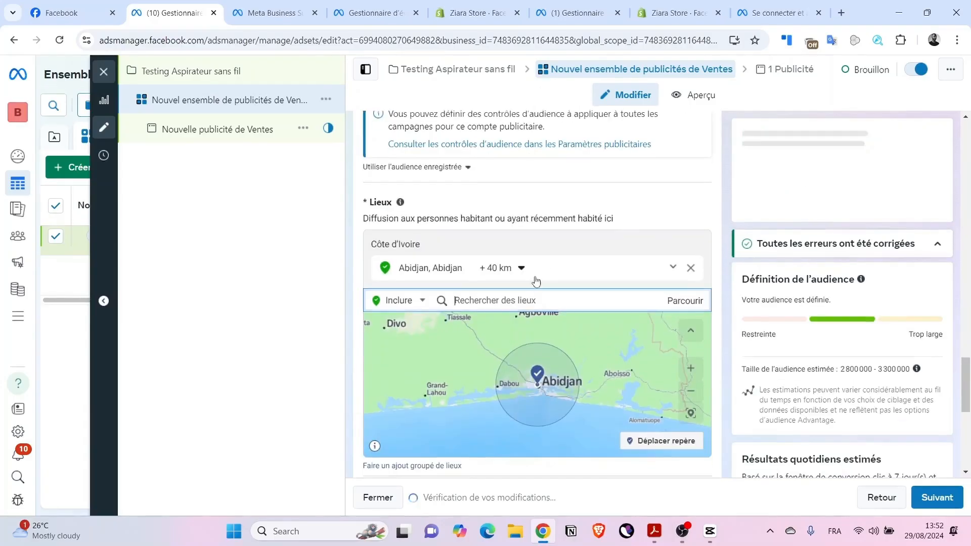
{"action": "left_click", "coordinate": [518, 275]}
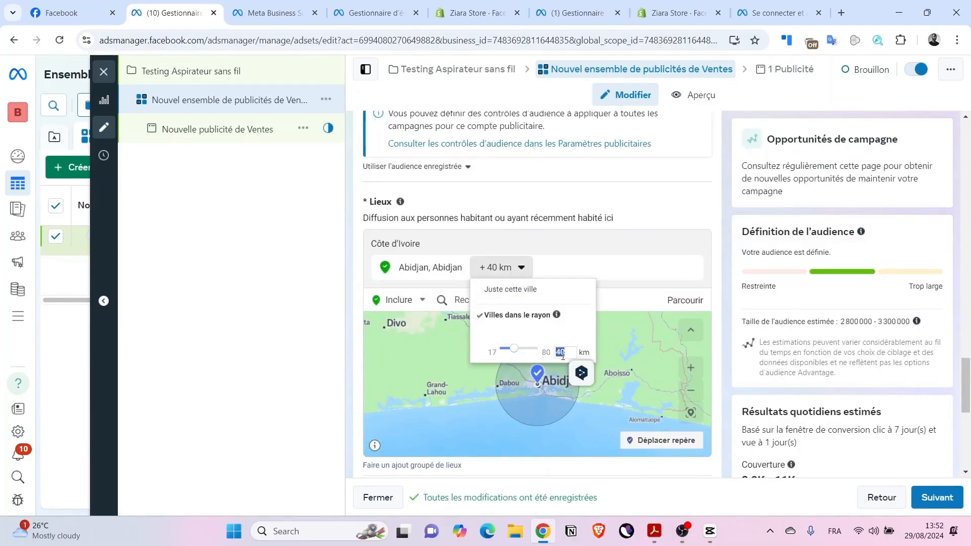
{"action": "type", "text": "50"}
{"action": "left_click", "coordinate": [600, 273]}
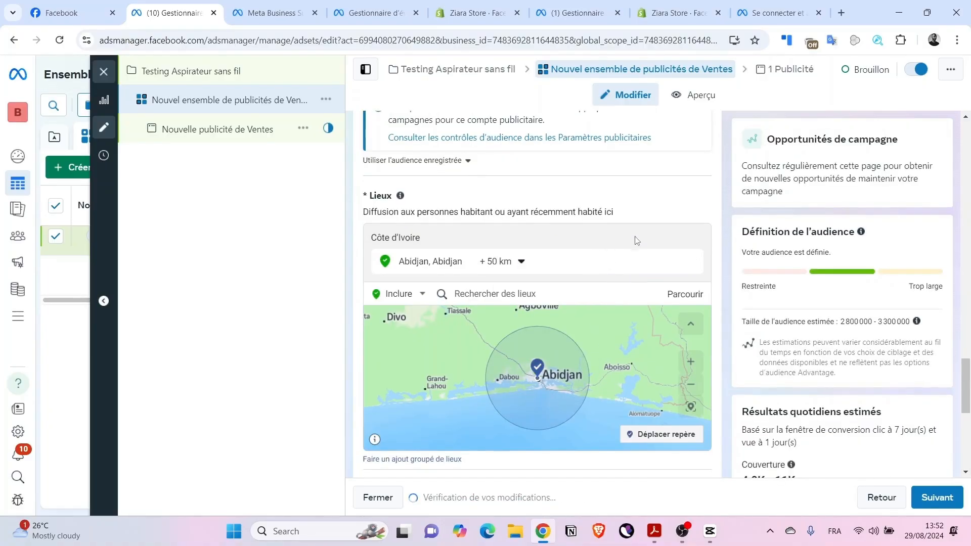
{"action": "scroll", "coordinate": [635, 239], "scroll_direction": "down", "scroll_amount": 6}
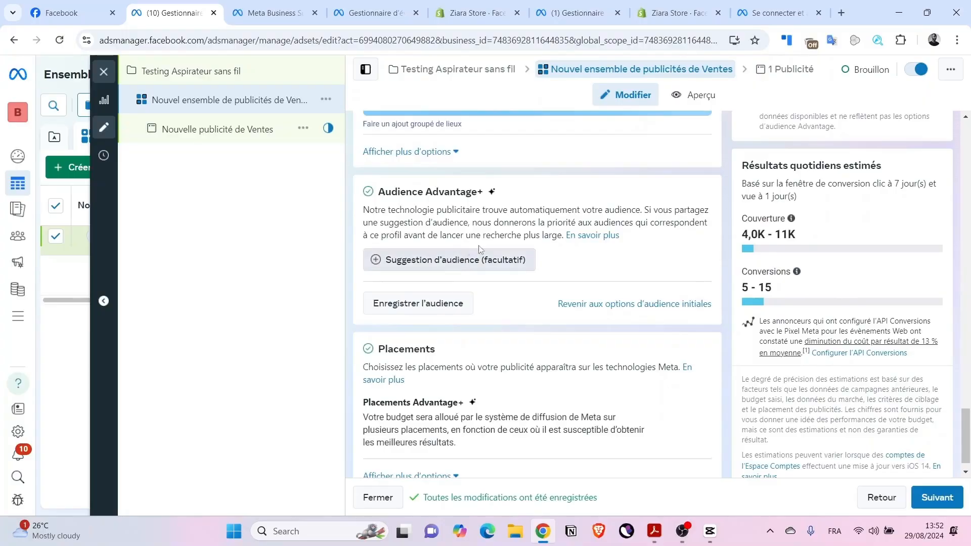
{"action": "left_click", "coordinate": [503, 269]}
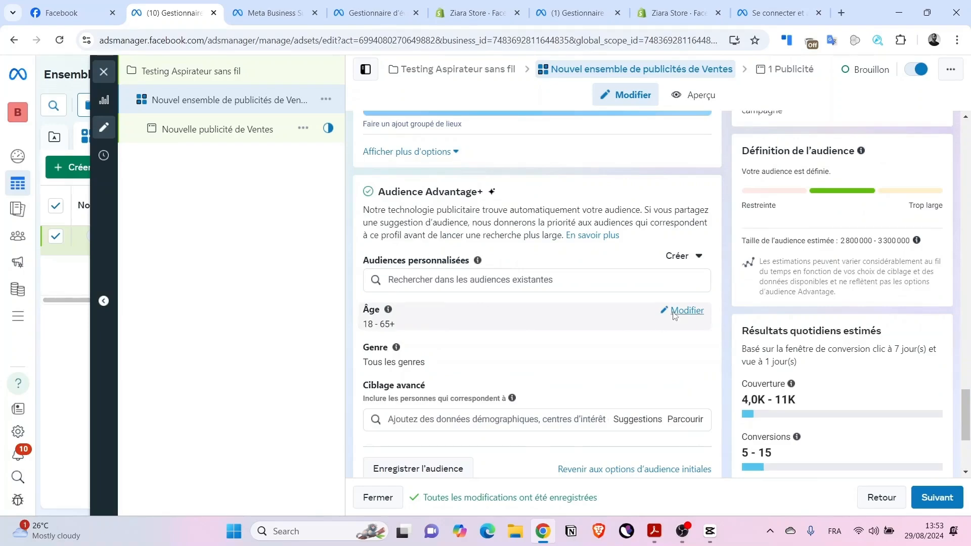
{"action": "left_click", "coordinate": [674, 316]}
{"action": "scroll", "coordinate": [550, 331], "scroll_direction": "down", "scroll_amount": 1}
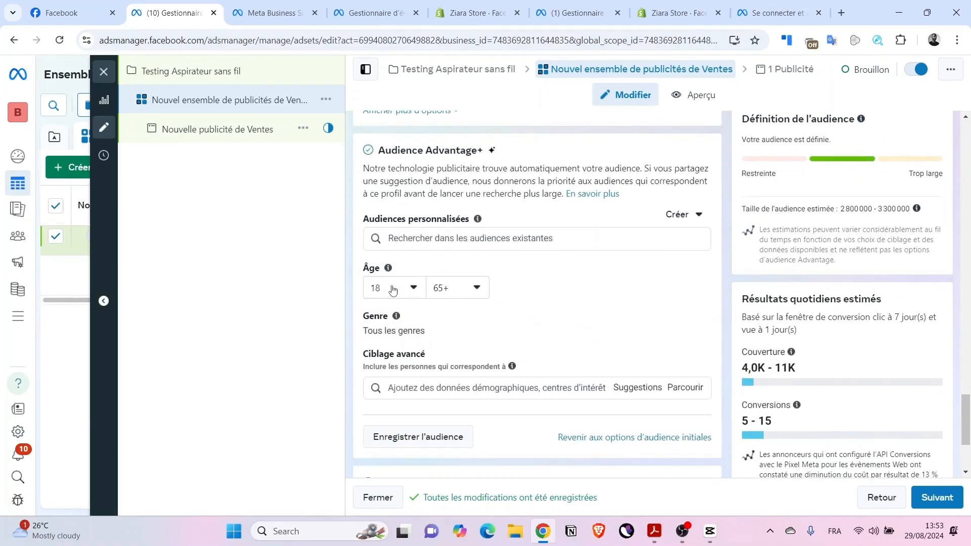
{"action": "left_click", "coordinate": [392, 289]}
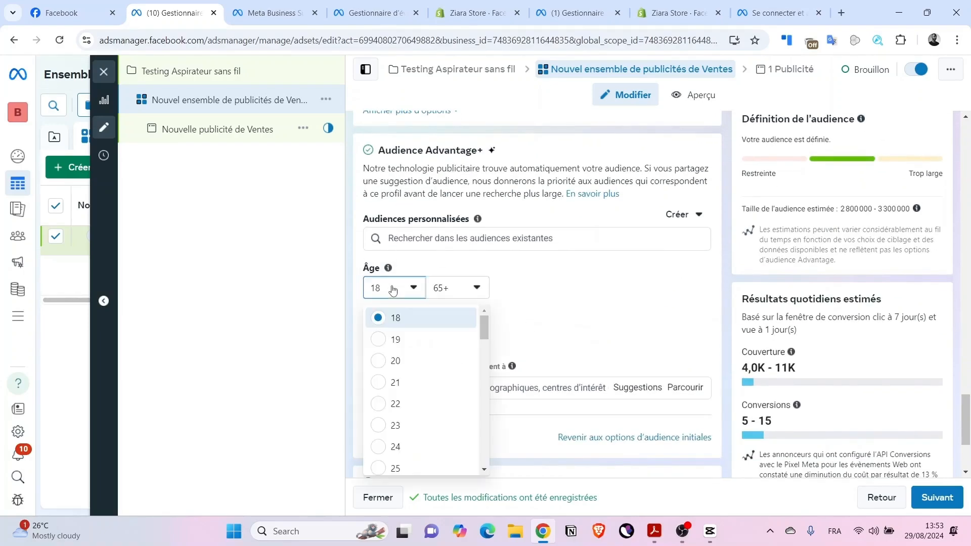
{"action": "left_click", "coordinate": [403, 368]}
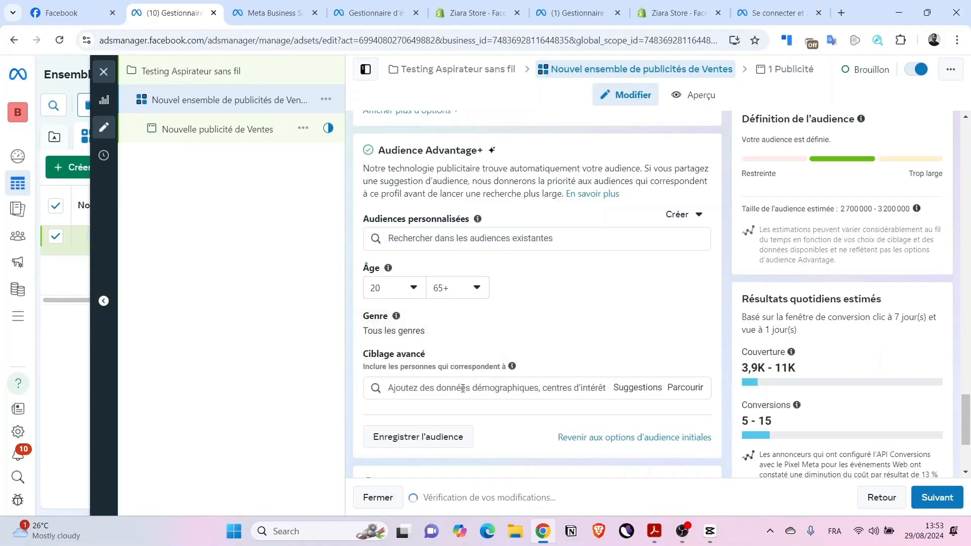
{"action": "scroll", "coordinate": [462, 388], "scroll_direction": "down", "scroll_amount": 1}
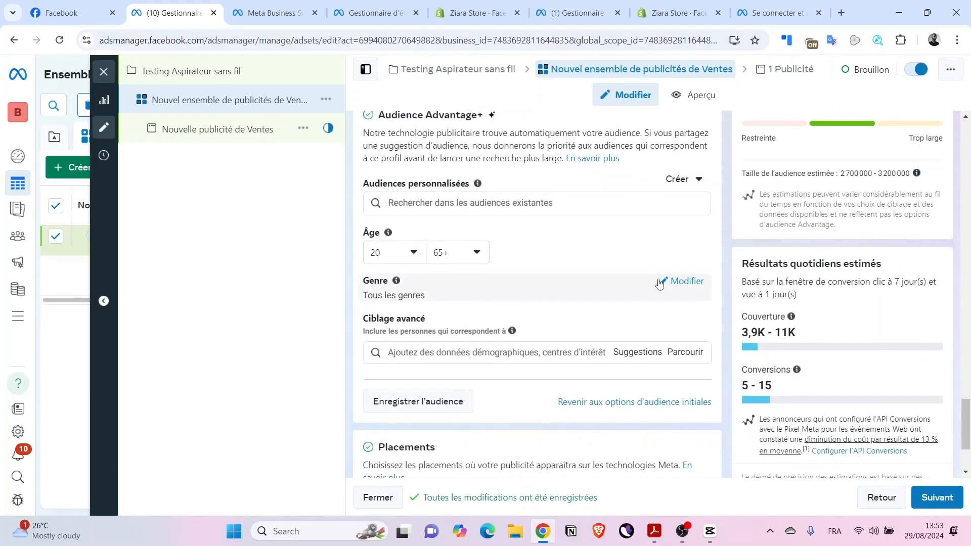
{"action": "left_click", "coordinate": [660, 283]}
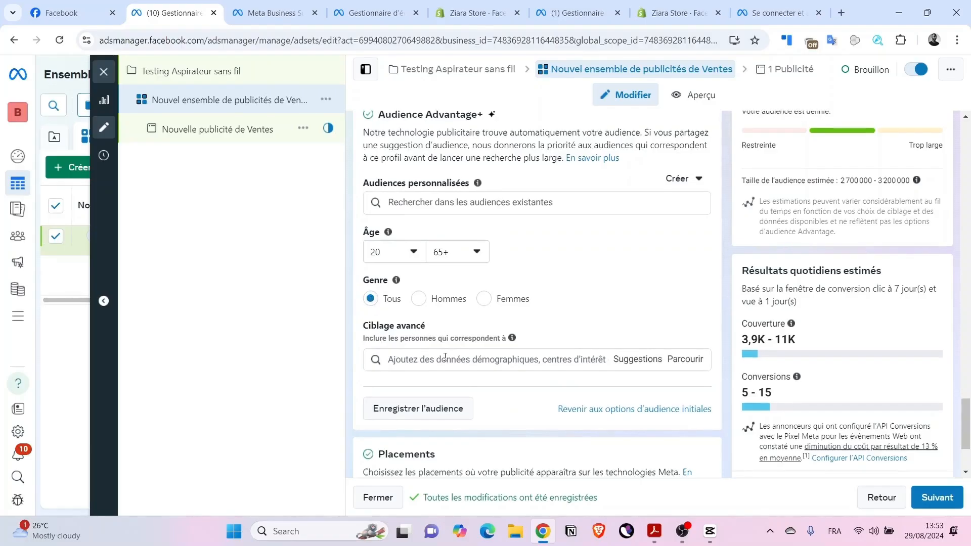
{"action": "scroll", "coordinate": [575, 312], "scroll_direction": "down", "scroll_amount": 1}
{"action": "left_click", "coordinate": [465, 314]}
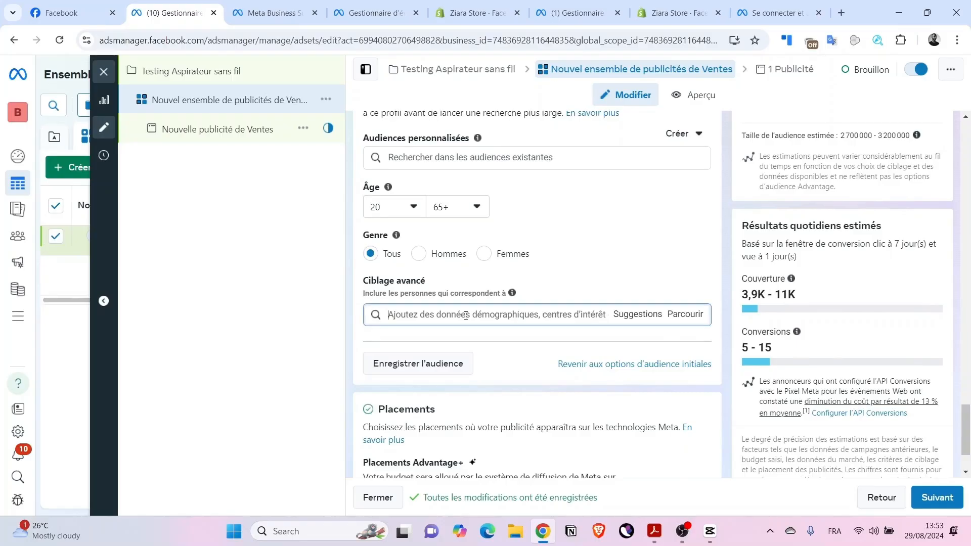
{"action": "type", "text": "Acheteurs actifs"}
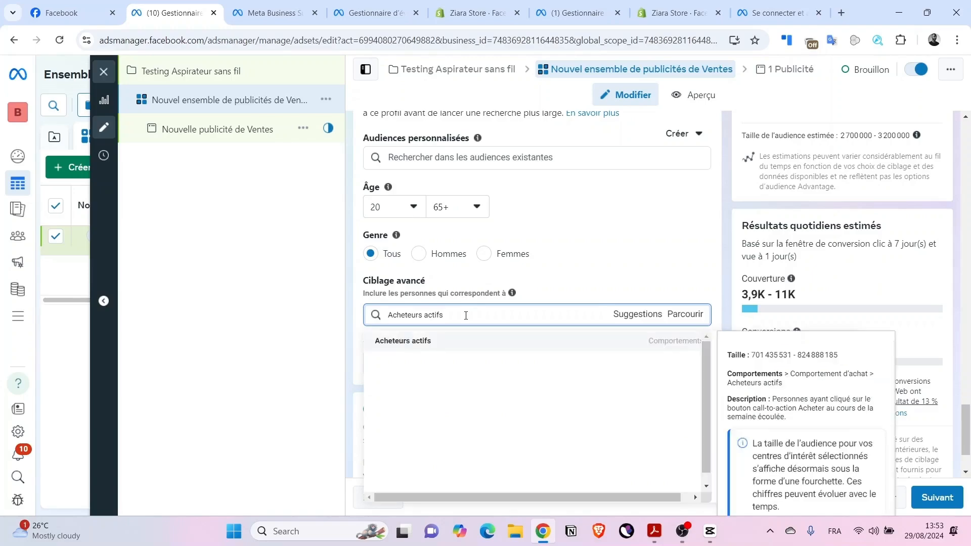
{"action": "triple_click", "coordinate": [465, 315]}
{"action": "type", "text": "mode"}
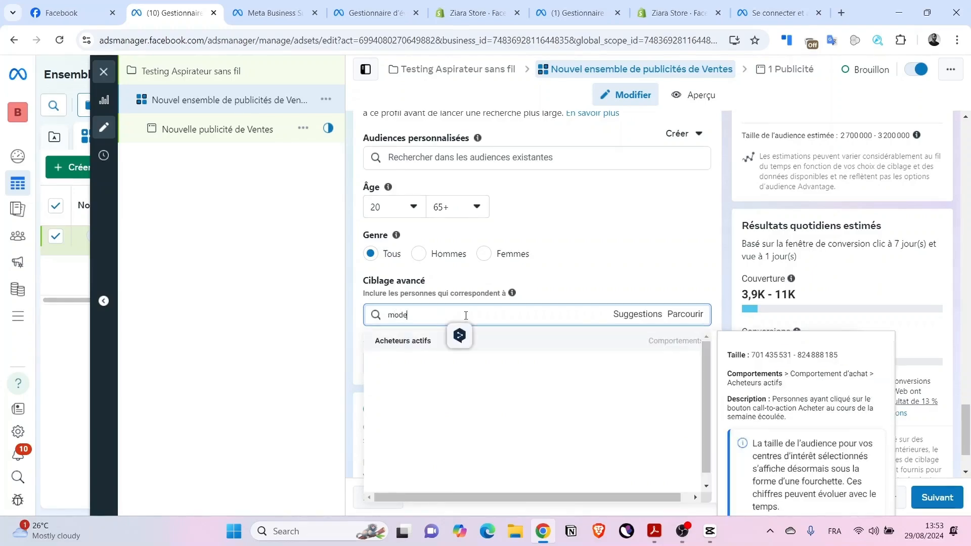
{"action": "triple_click", "coordinate": [465, 315]}
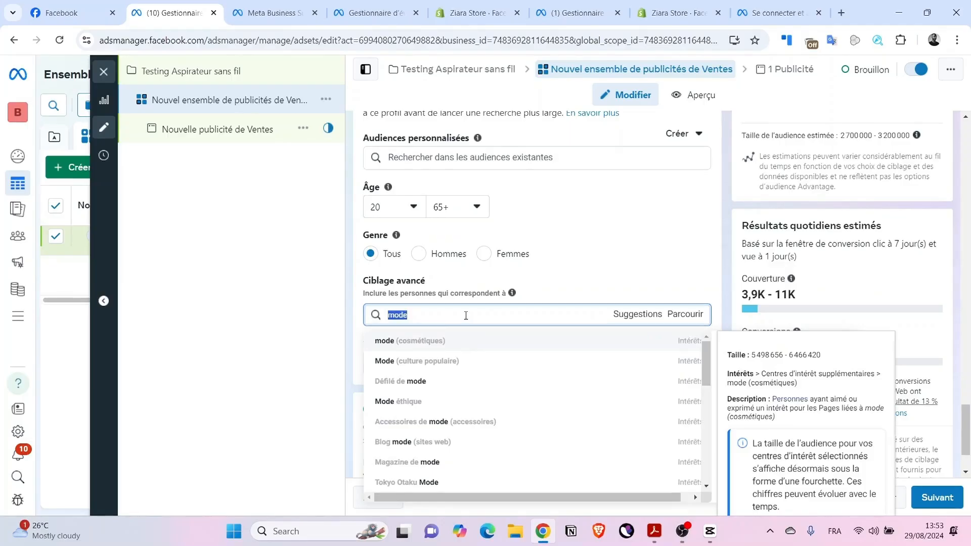
{"action": "type", "text": "chauss"}
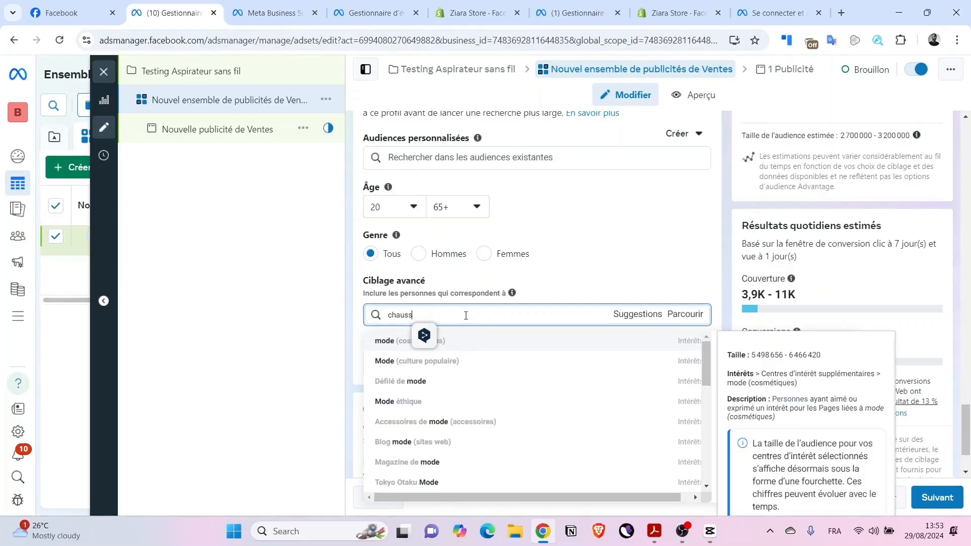
{"action": "type", "text": "ure"}
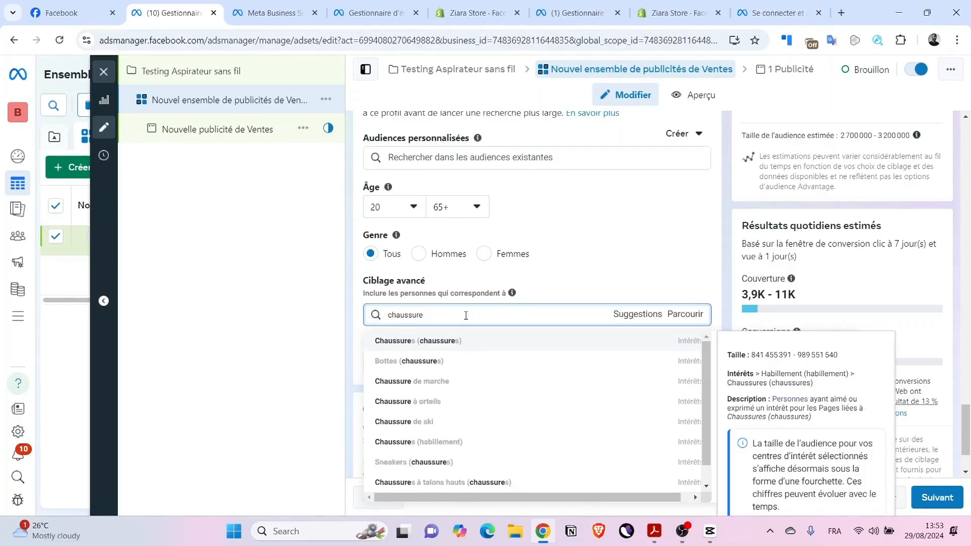
{"action": "double_click", "coordinate": [466, 315]}
{"action": "key", "text": "BackSpace"}
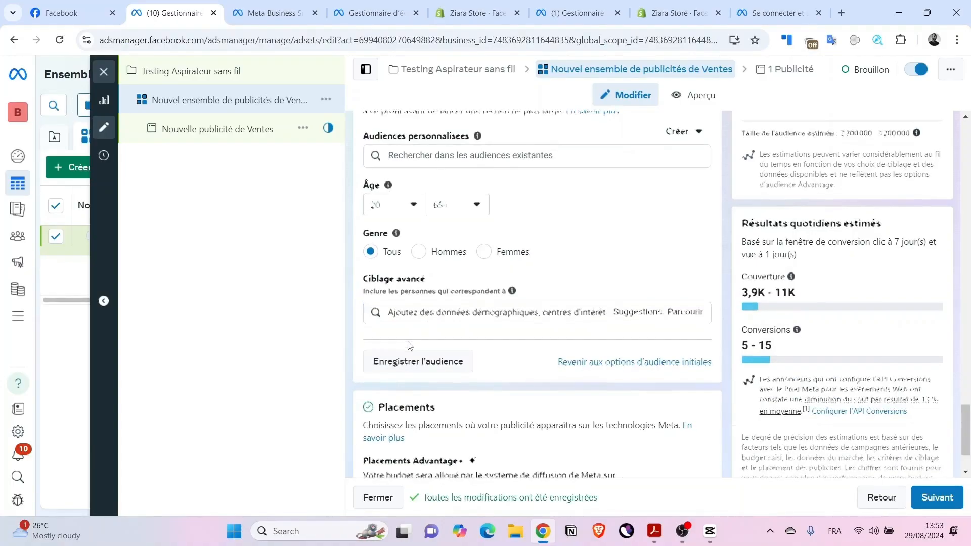
{"action": "scroll", "coordinate": [410, 345], "scroll_direction": "down", "scroll_amount": 2}
{"action": "scroll", "coordinate": [408, 341], "scroll_direction": "up", "scroll_amount": 3}
{"action": "scroll", "coordinate": [563, 365], "scroll_direction": "down", "scroll_amount": 3}
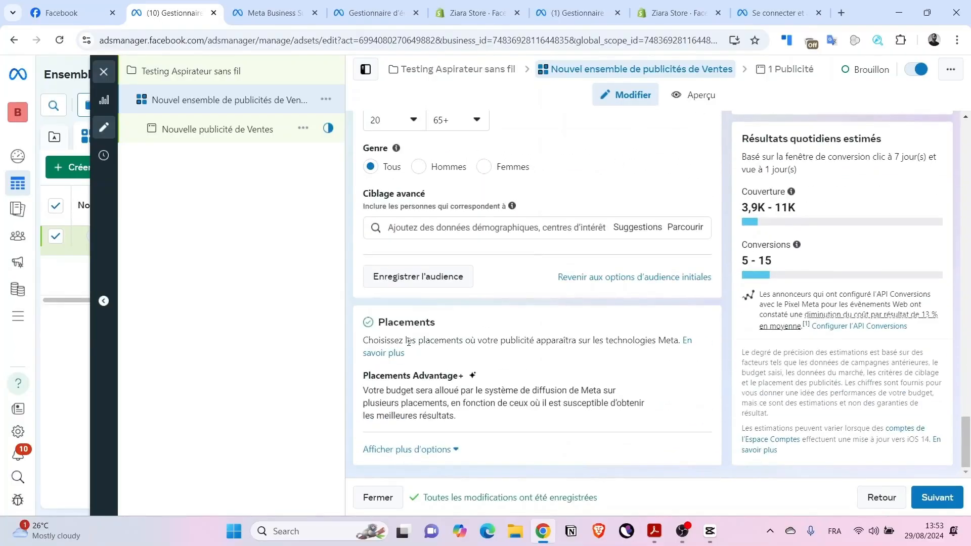
{"action": "scroll", "coordinate": [684, 360], "scroll_direction": "up", "scroll_amount": 10}
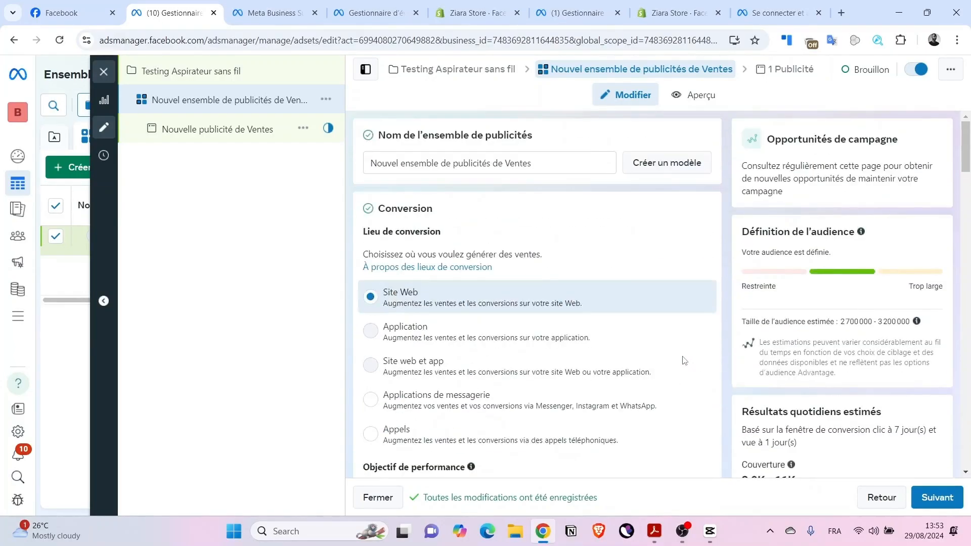
Rename the ad set from its default name to 'BROAD - ABJ+50KM - H/F'
{"action": "triple_click", "coordinate": [456, 168]}
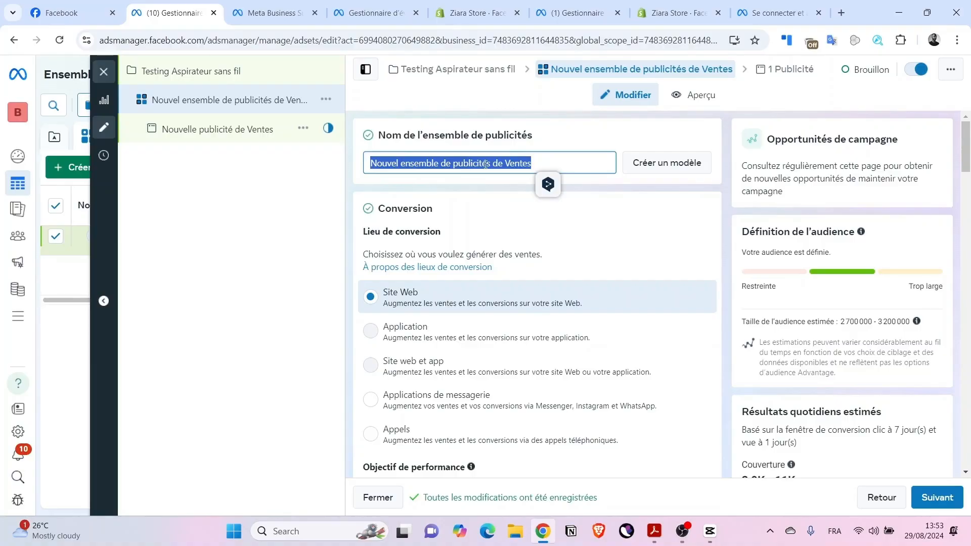
{"action": "type", "text": "BROAD -"}
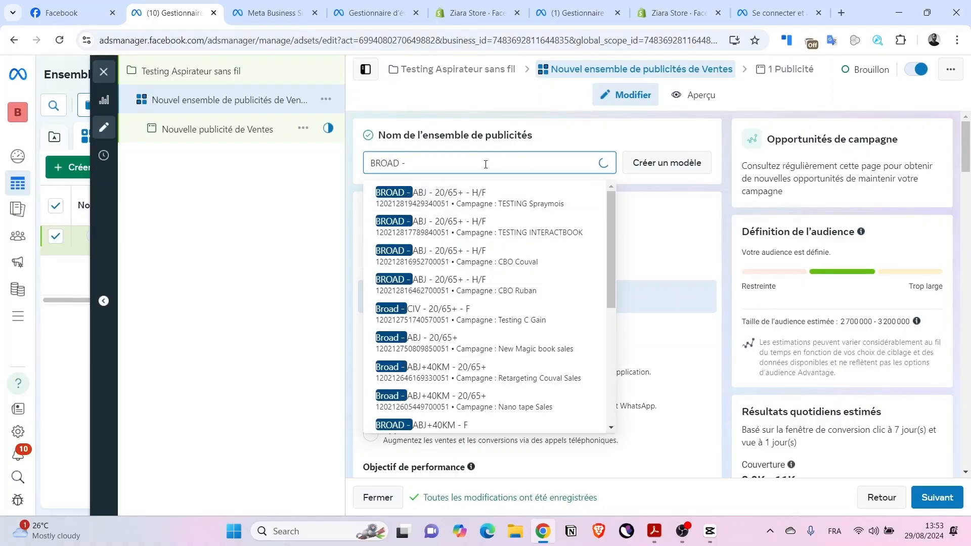
{"action": "type", "text": " ABJ+50K"}
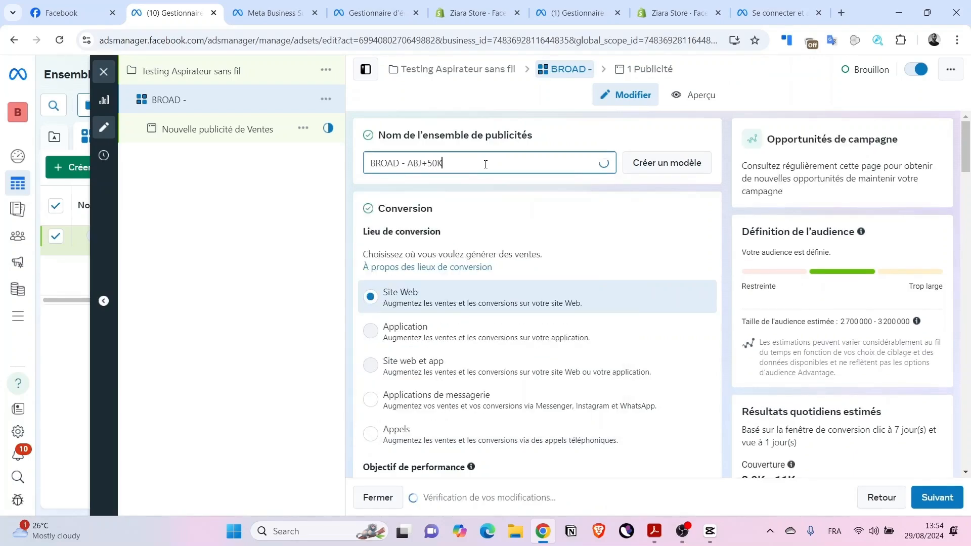
{"action": "type", "text": "M - H"}
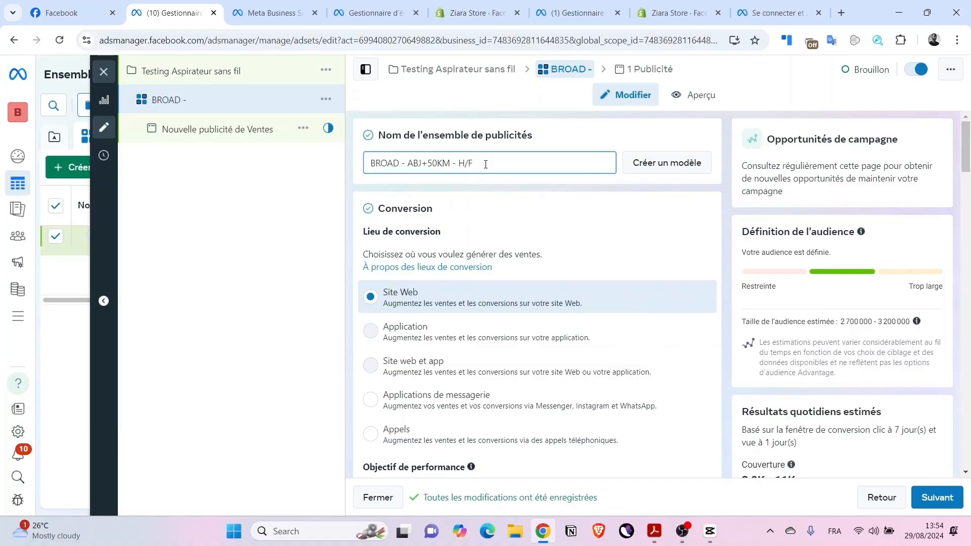
{"action": "type", "text": "/F"}
{"action": "left_click", "coordinate": [503, 230]}
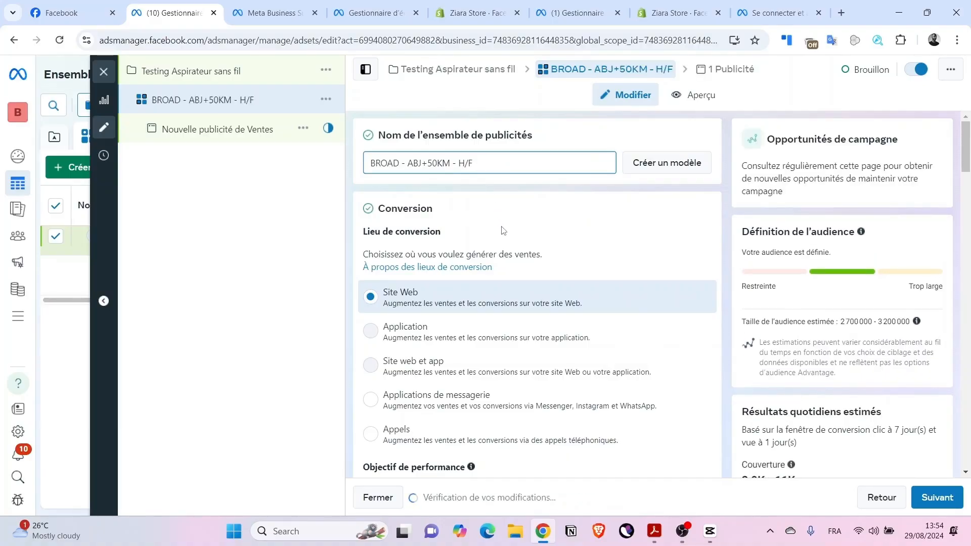
{"action": "left_click", "coordinate": [533, 206]}
{"action": "scroll", "coordinate": [532, 206], "scroll_direction": "down", "scroll_amount": 20}
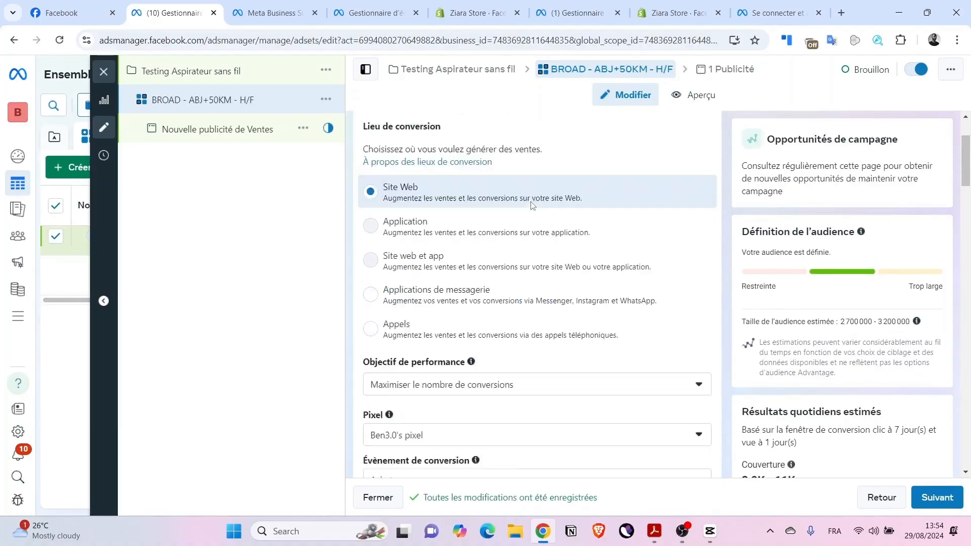
{"action": "scroll", "coordinate": [531, 205], "scroll_direction": "down", "scroll_amount": 10}
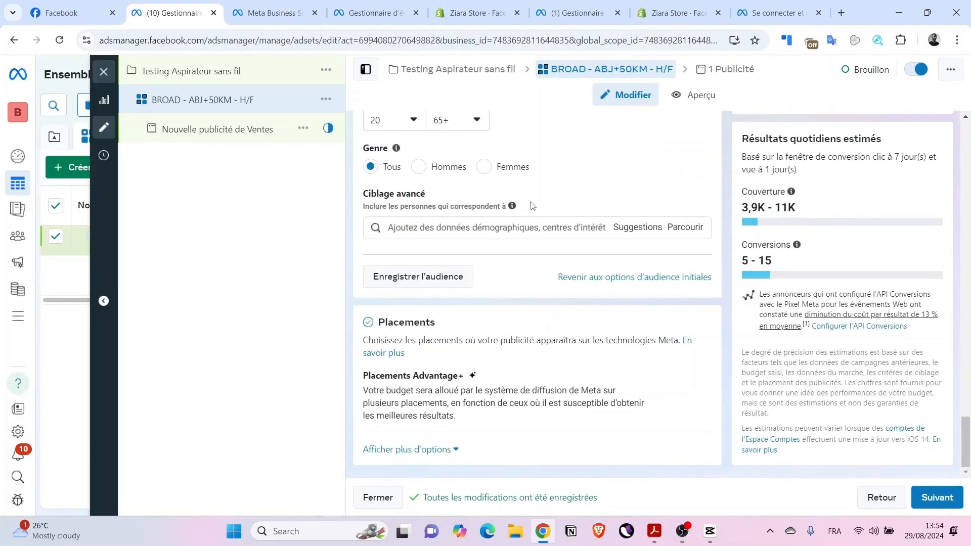
Move on to the ad level and rename the ad to Pub1
{"action": "left_click", "coordinate": [936, 499]}
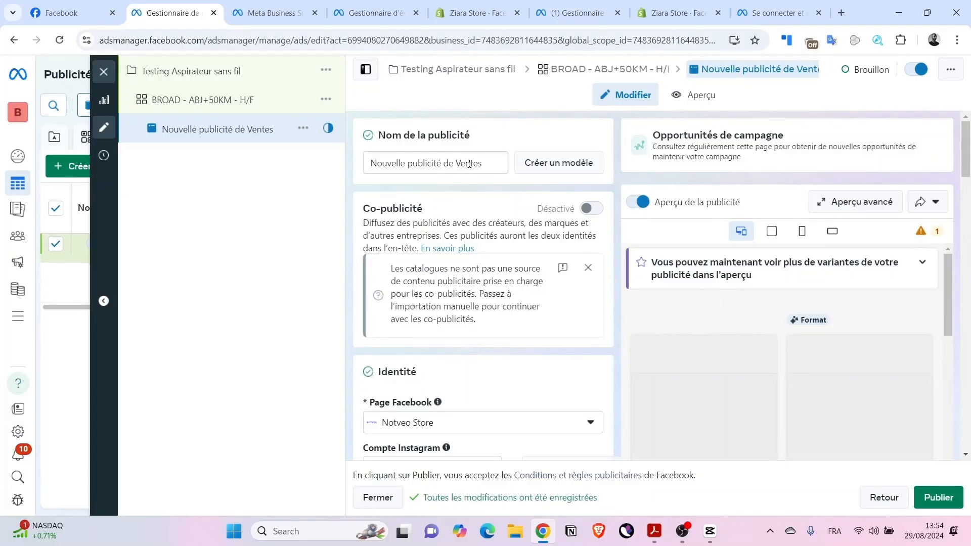
{"action": "triple_click", "coordinate": [469, 164]}
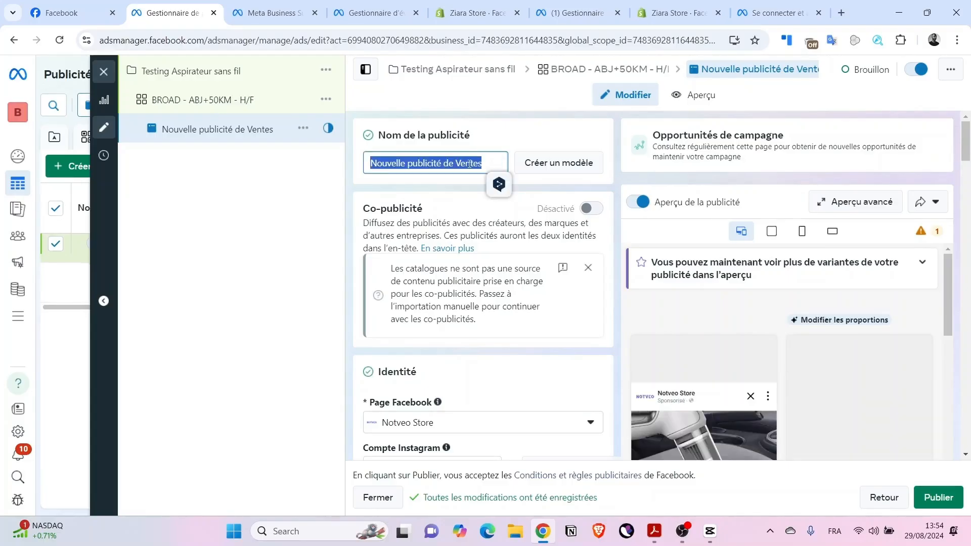
{"action": "type", "text": "Pub1"}
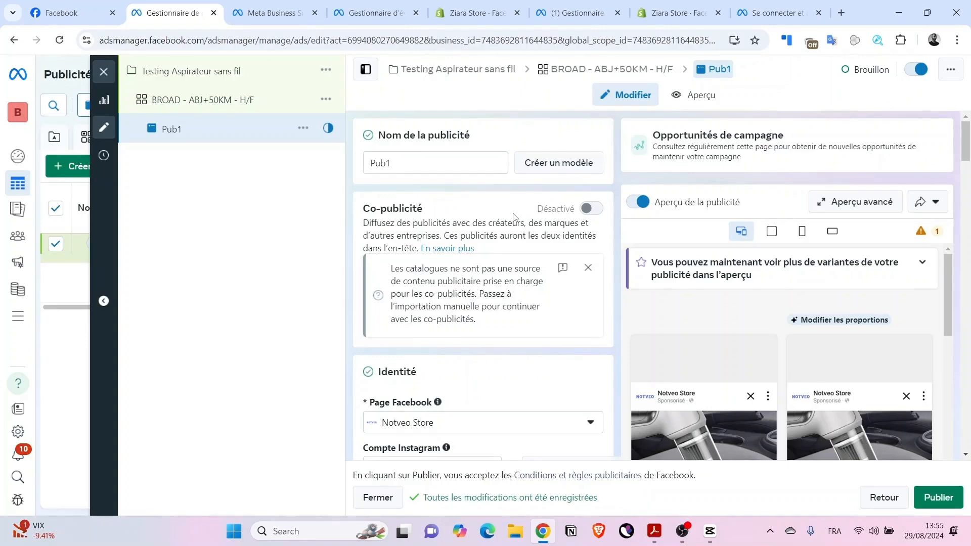
{"action": "scroll", "coordinate": [514, 217], "scroll_direction": "down", "scroll_amount": 1}
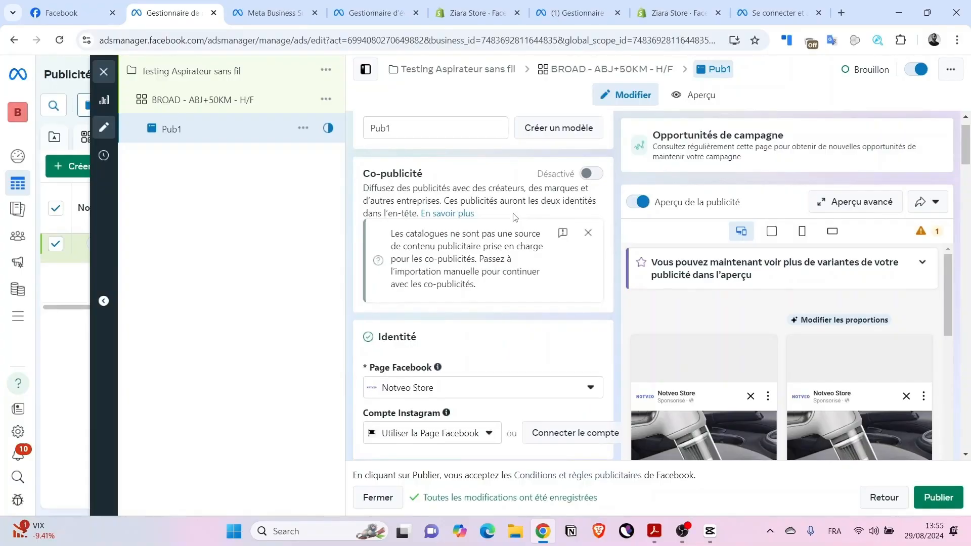
{"action": "scroll", "coordinate": [514, 216], "scroll_direction": "down", "scroll_amount": 4}
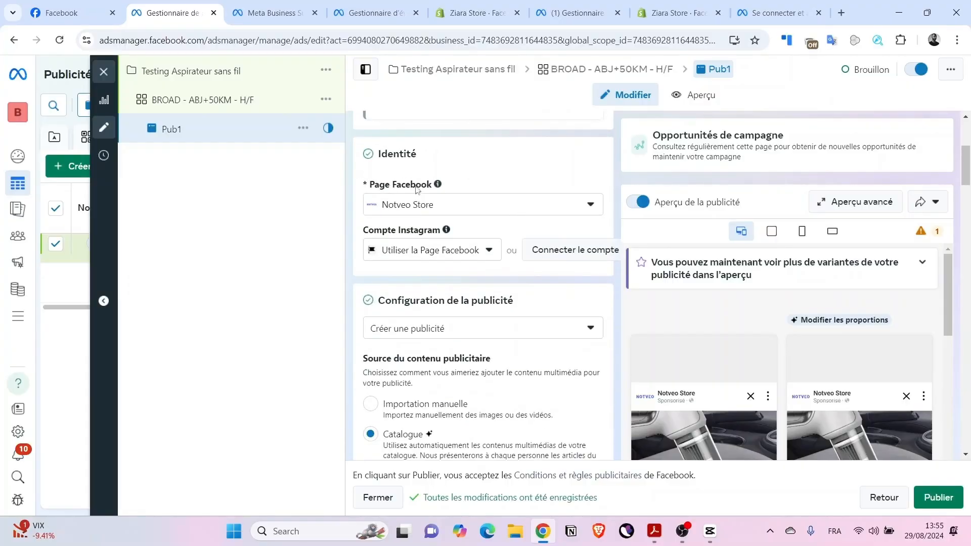
{"action": "left_click", "coordinate": [426, 207]}
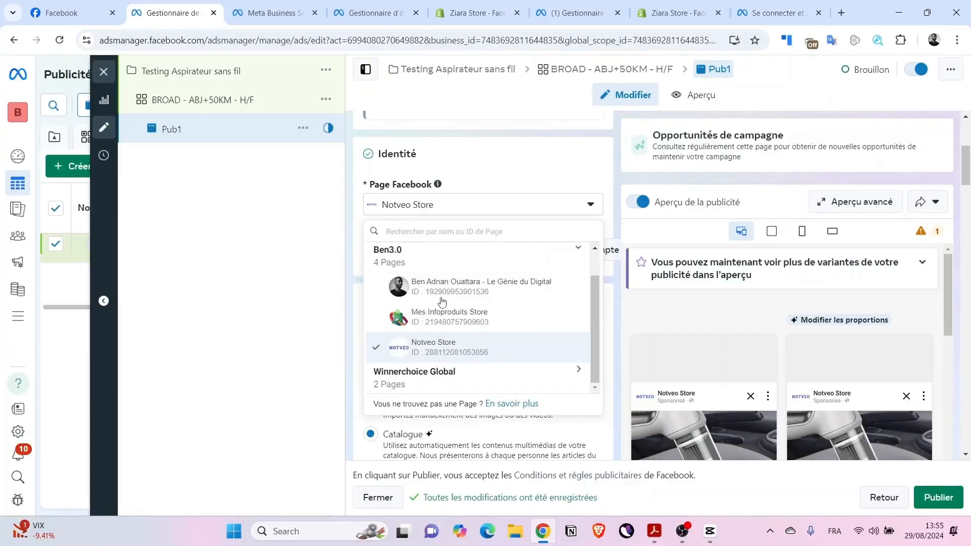
{"action": "left_click", "coordinate": [471, 186]}
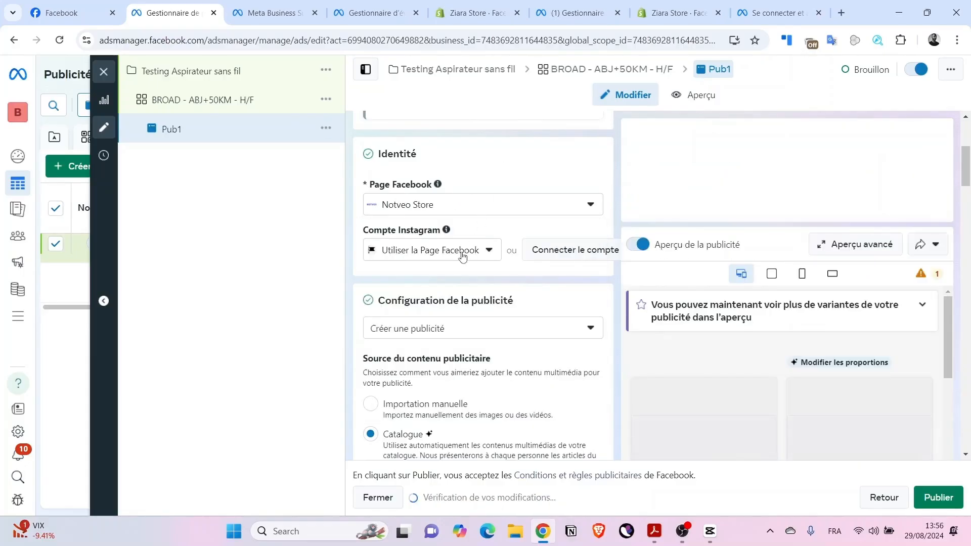
{"action": "scroll", "coordinate": [461, 250], "scroll_direction": "down", "scroll_amount": 1}
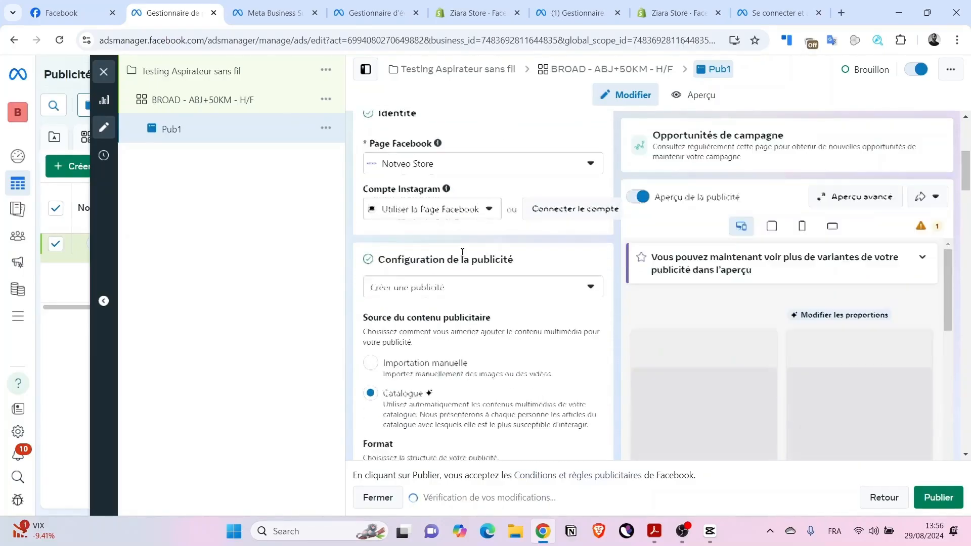
{"action": "left_click", "coordinate": [444, 200]}
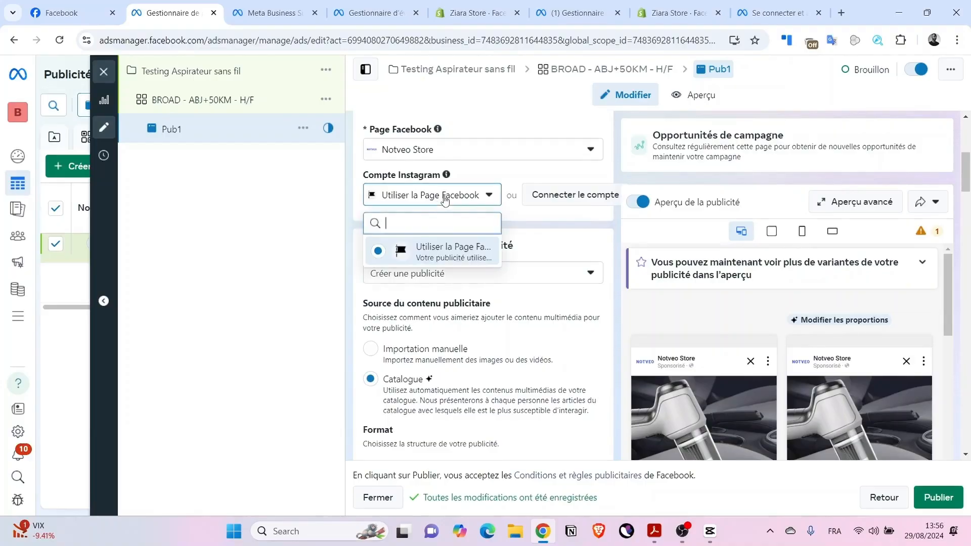
{"action": "left_click", "coordinate": [444, 199]}
{"action": "scroll", "coordinate": [459, 235], "scroll_direction": "down", "scroll_amount": 2}
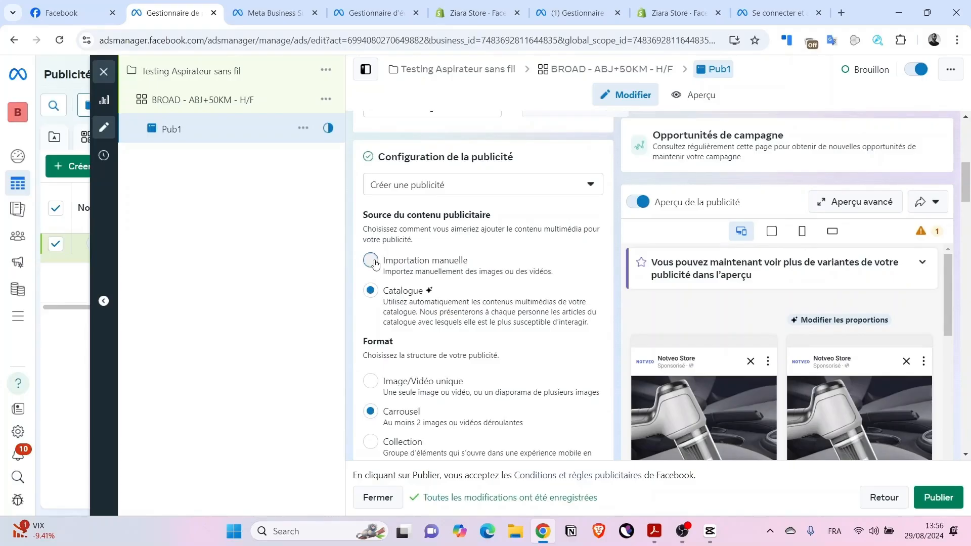
Set Pub1's content source to Importation manuelle with the Image/Vidéo unique format
{"action": "left_click", "coordinate": [372, 261]}
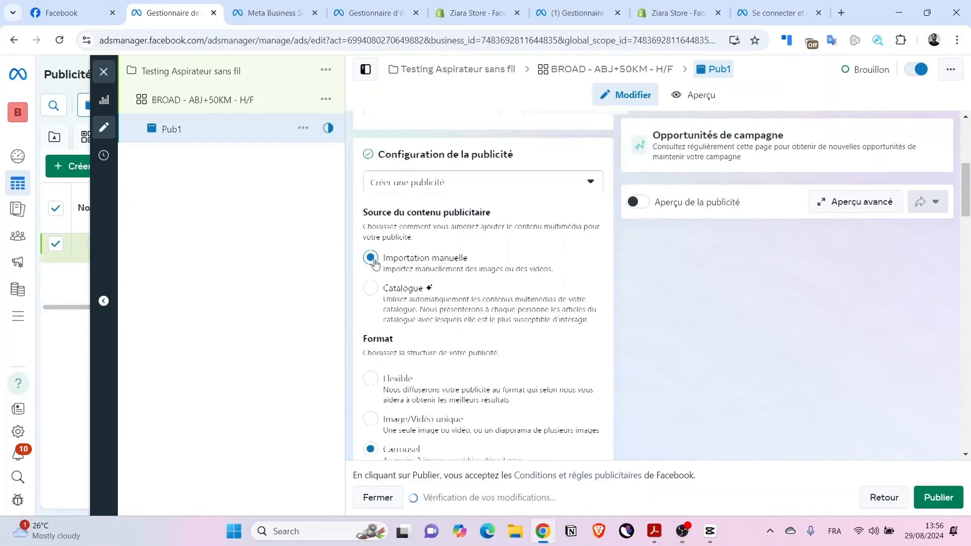
{"action": "scroll", "coordinate": [377, 283], "scroll_direction": "down", "scroll_amount": 3}
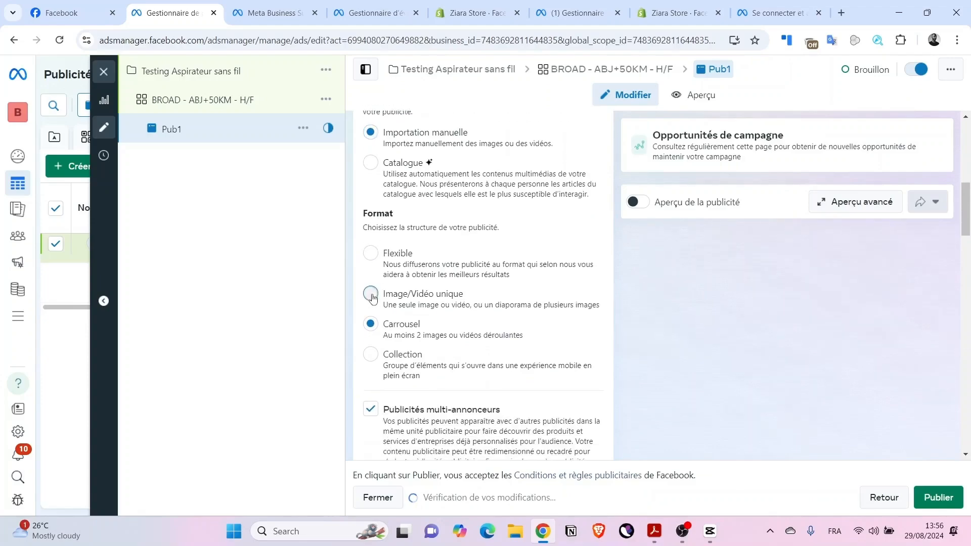
{"action": "left_click", "coordinate": [371, 294]}
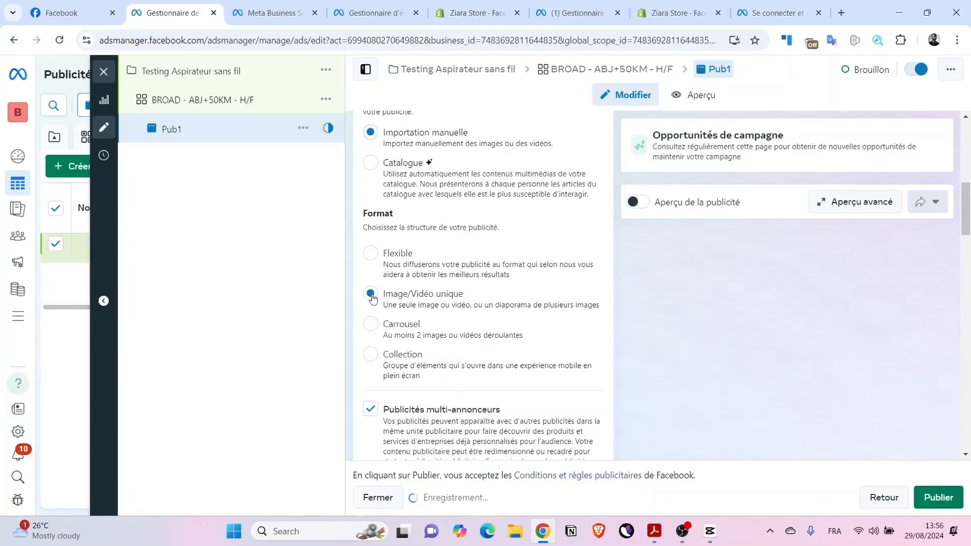
{"action": "scroll", "coordinate": [467, 303], "scroll_direction": "down", "scroll_amount": 3}
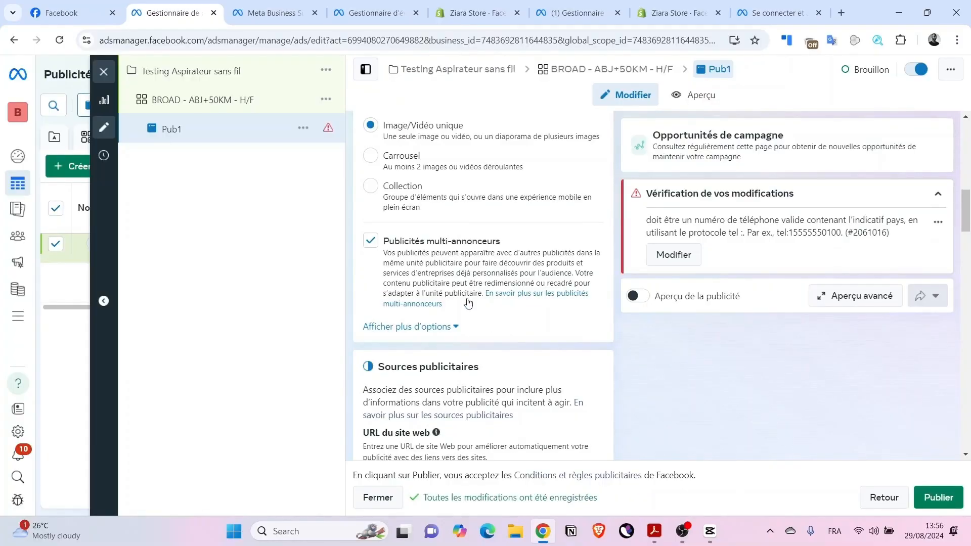
{"action": "scroll", "coordinate": [468, 302], "scroll_direction": "down", "scroll_amount": 5}
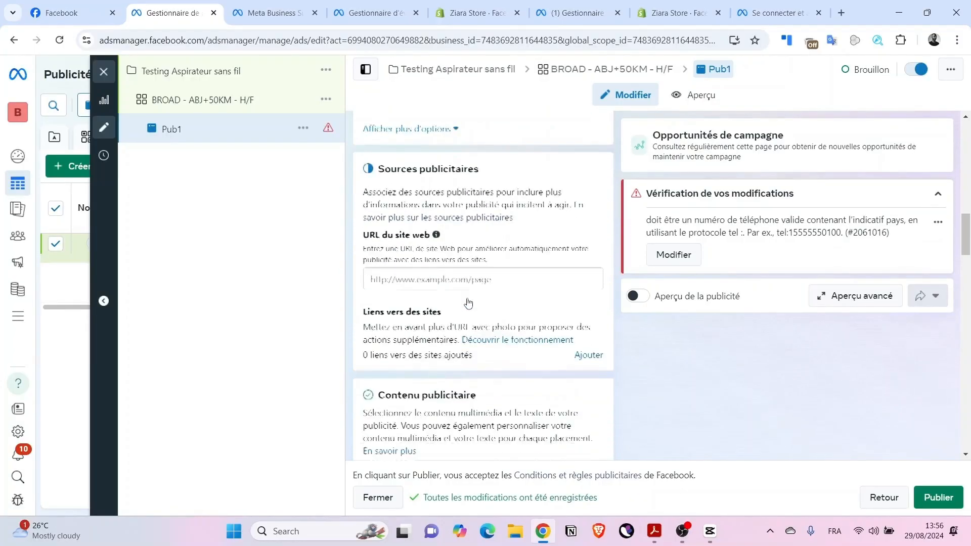
{"action": "scroll", "coordinate": [467, 302], "scroll_direction": "down", "scroll_amount": 4}
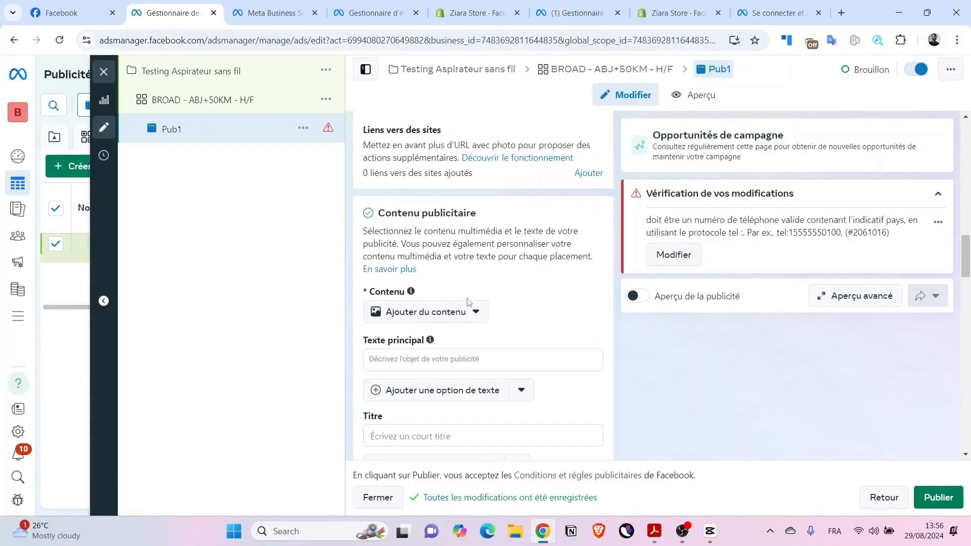
{"action": "scroll", "coordinate": [467, 302], "scroll_direction": "down", "scroll_amount": 1}
{"action": "scroll", "coordinate": [469, 302], "scroll_direction": "up", "scroll_amount": 1}
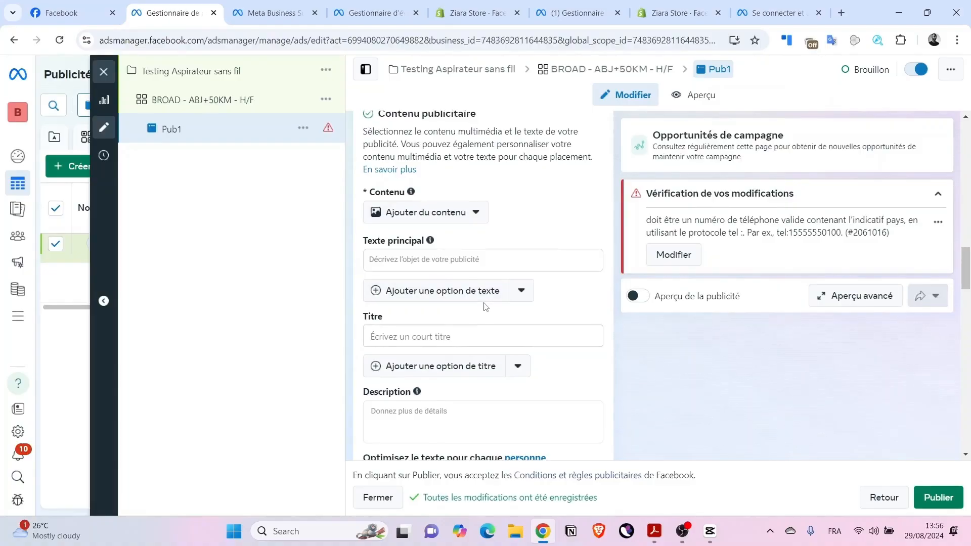
{"action": "scroll", "coordinate": [482, 306], "scroll_direction": "down", "scroll_amount": 3}
{"action": "scroll", "coordinate": [483, 306], "scroll_direction": "down", "scroll_amount": 7}
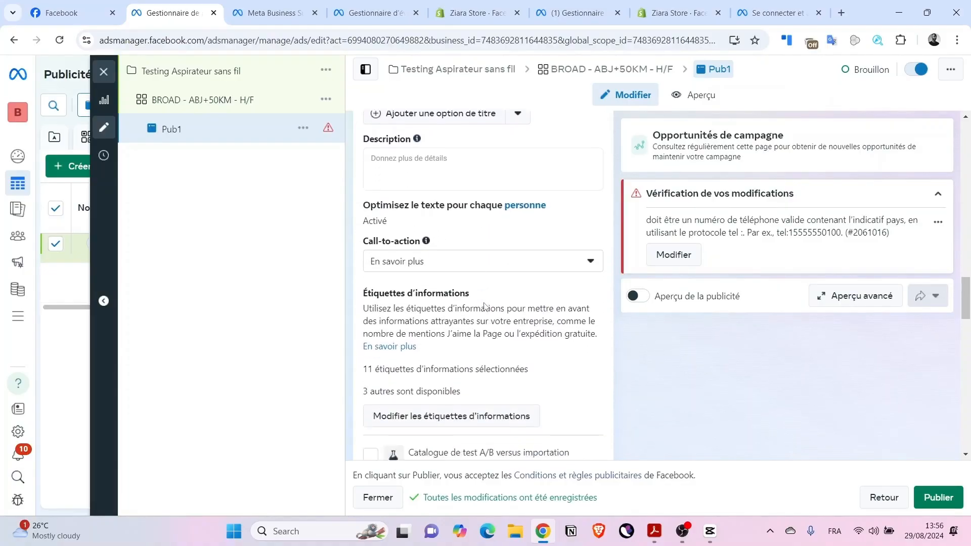
{"action": "scroll", "coordinate": [486, 307], "scroll_direction": "down", "scroll_amount": 1}
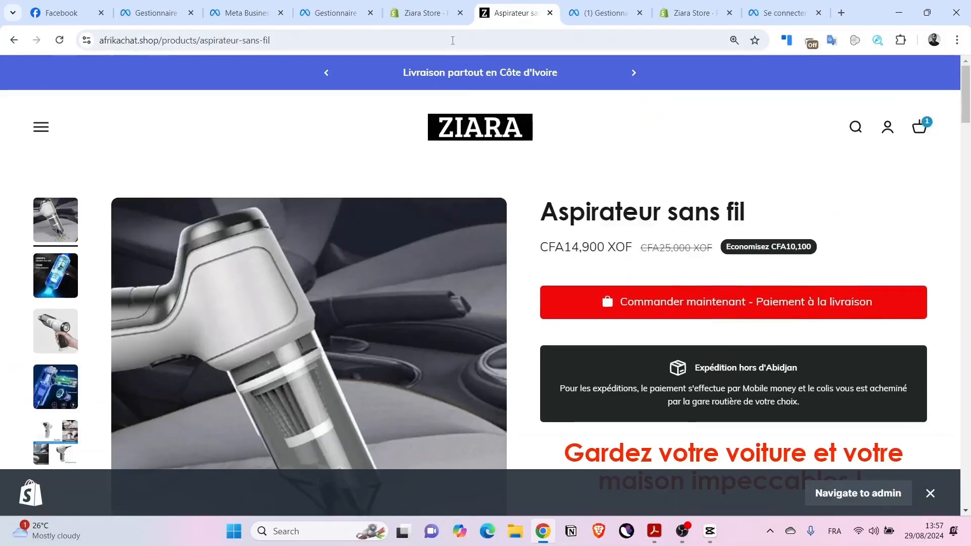
{"action": "left_click", "coordinate": [449, 35]}
{"action": "key", "text": "ctrl+c"}
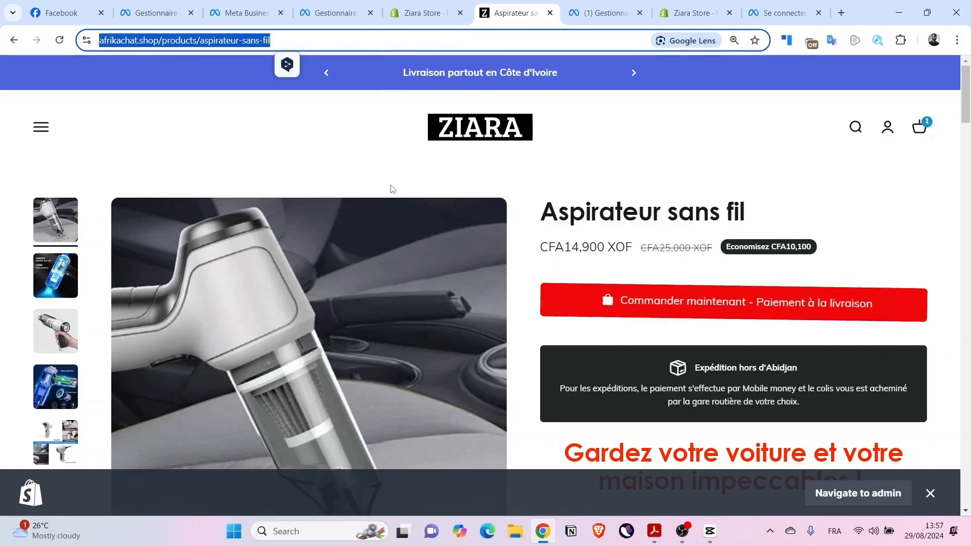
{"action": "scroll", "coordinate": [540, 313], "scroll_direction": "down", "scroll_amount": 13}
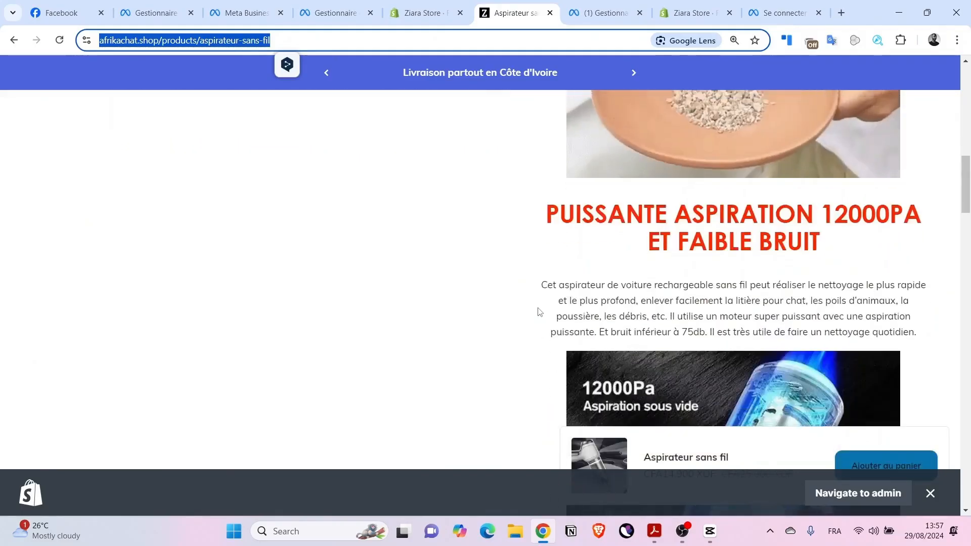
{"action": "scroll", "coordinate": [540, 312], "scroll_direction": "up", "scroll_amount": 14}
{"action": "left_click", "coordinate": [543, 309]}
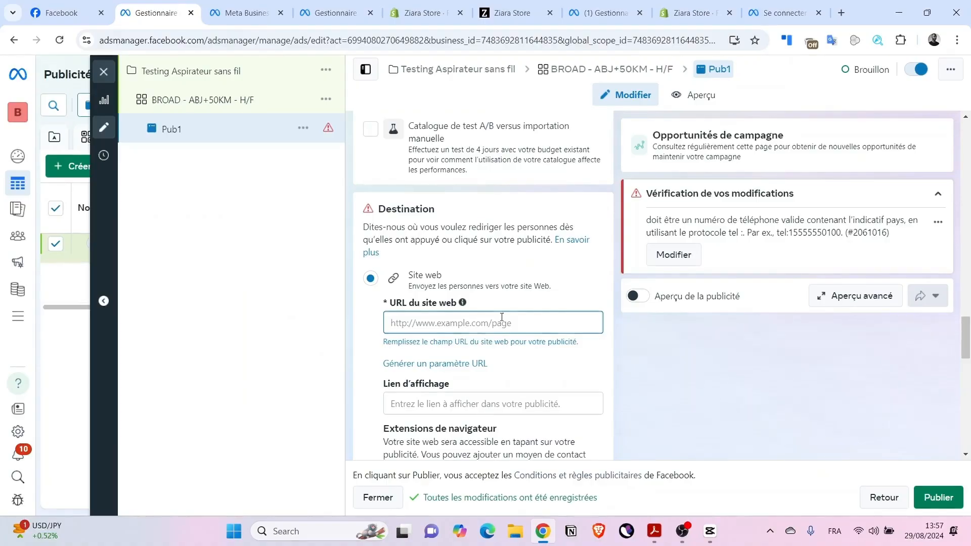
Paste the aspirateur-sans-fil product page address as Pub1's website URL
{"action": "key", "text": "ctrl+v"}
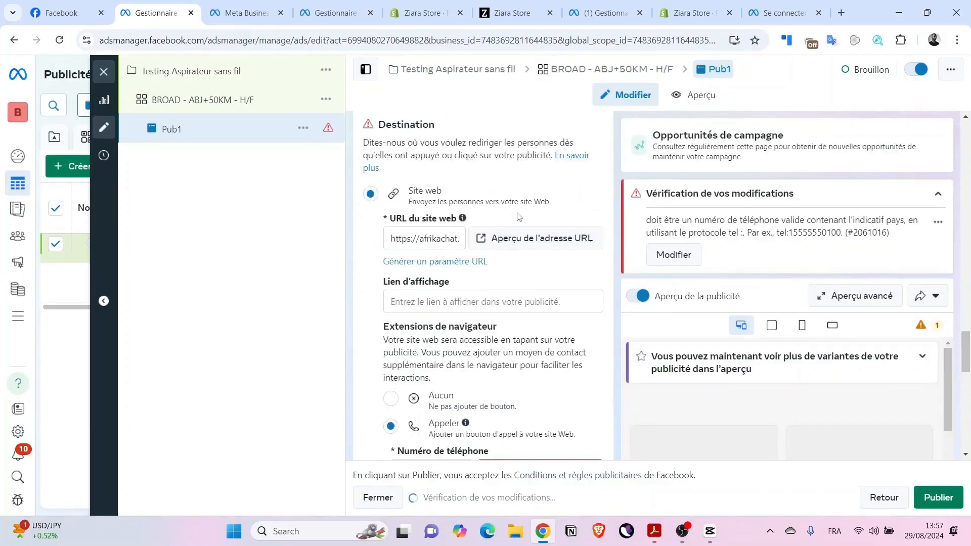
{"action": "scroll", "coordinate": [519, 217], "scroll_direction": "down", "scroll_amount": 7}
{"action": "scroll", "coordinate": [469, 219], "scroll_direction": "up", "scroll_amount": 3}
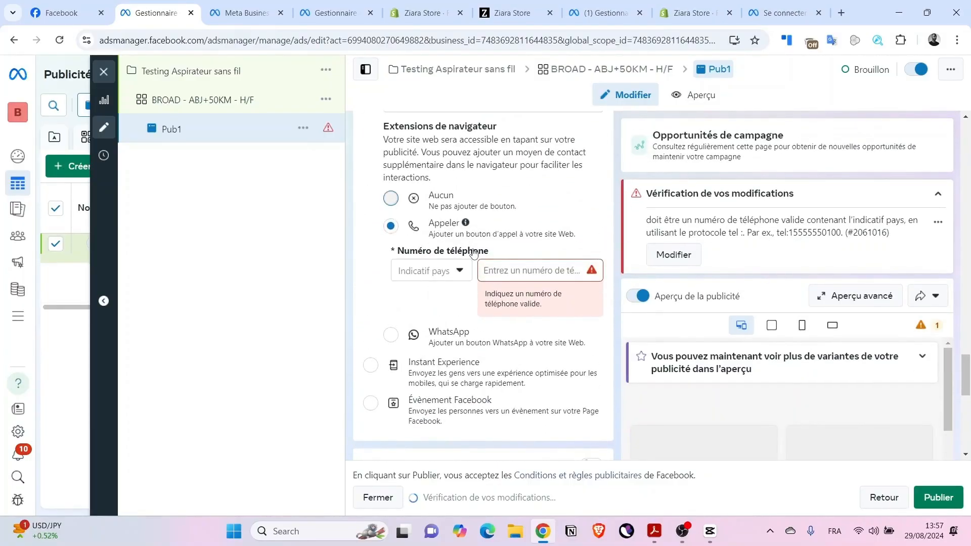
{"action": "scroll", "coordinate": [474, 253], "scroll_direction": "up", "scroll_amount": 7}
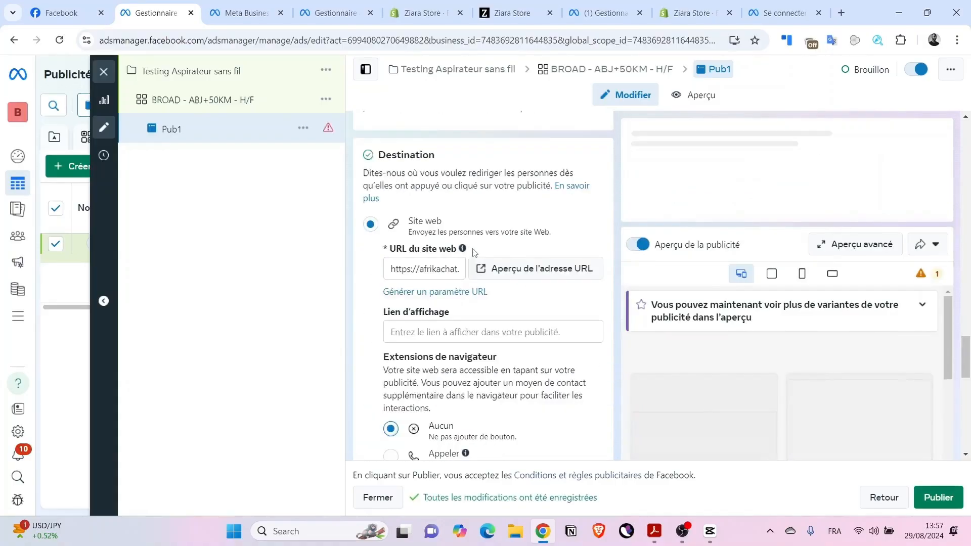
{"action": "scroll", "coordinate": [474, 253], "scroll_direction": "up", "scroll_amount": 8}
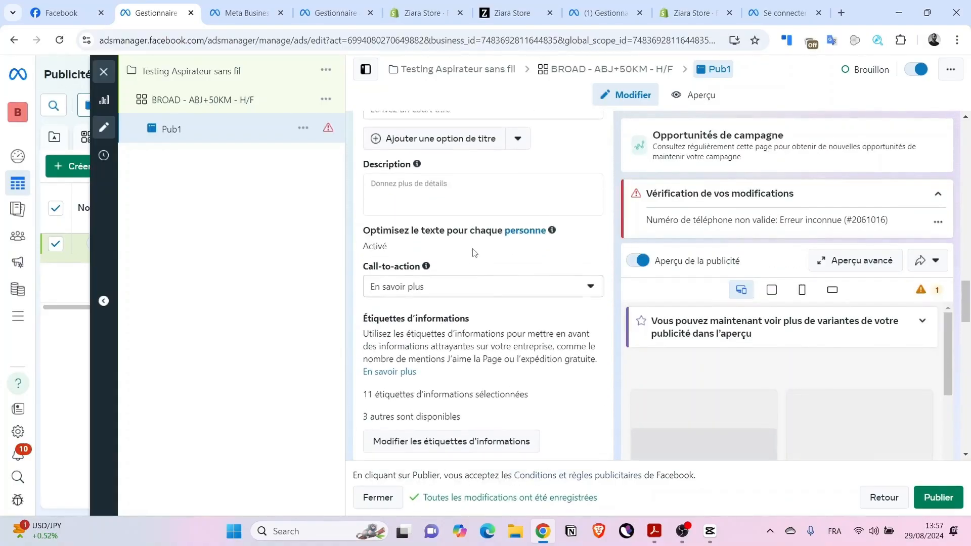
{"action": "scroll", "coordinate": [474, 252], "scroll_direction": "down", "scroll_amount": 10}
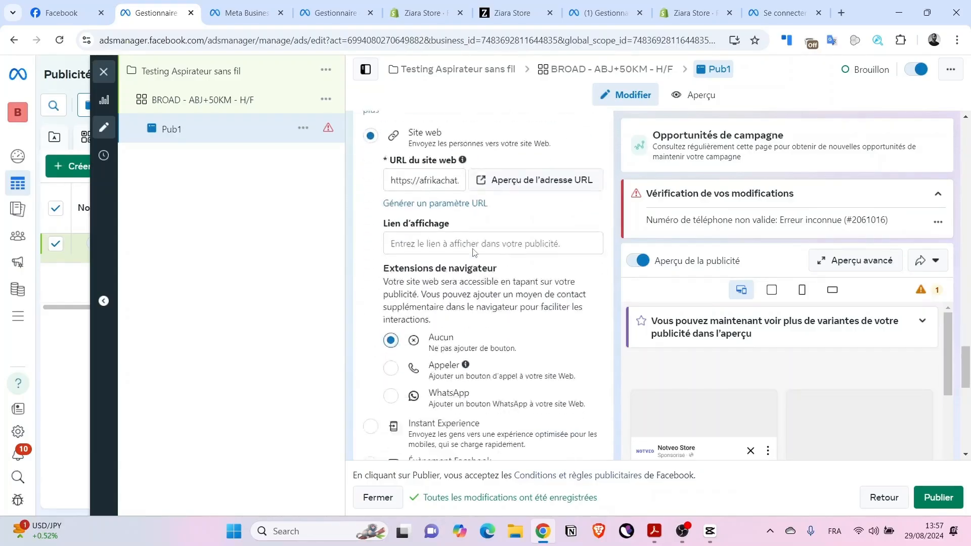
{"action": "scroll", "coordinate": [473, 249], "scroll_direction": "up", "scroll_amount": 10}
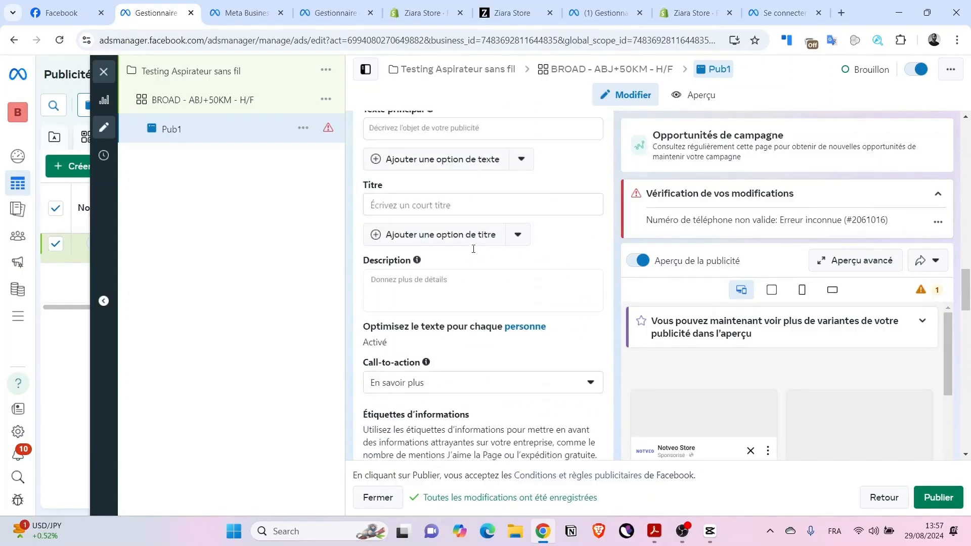
{"action": "scroll", "coordinate": [472, 249], "scroll_direction": "up", "scroll_amount": 4}
{"action": "scroll", "coordinate": [473, 249], "scroll_direction": "down", "scroll_amount": 3}
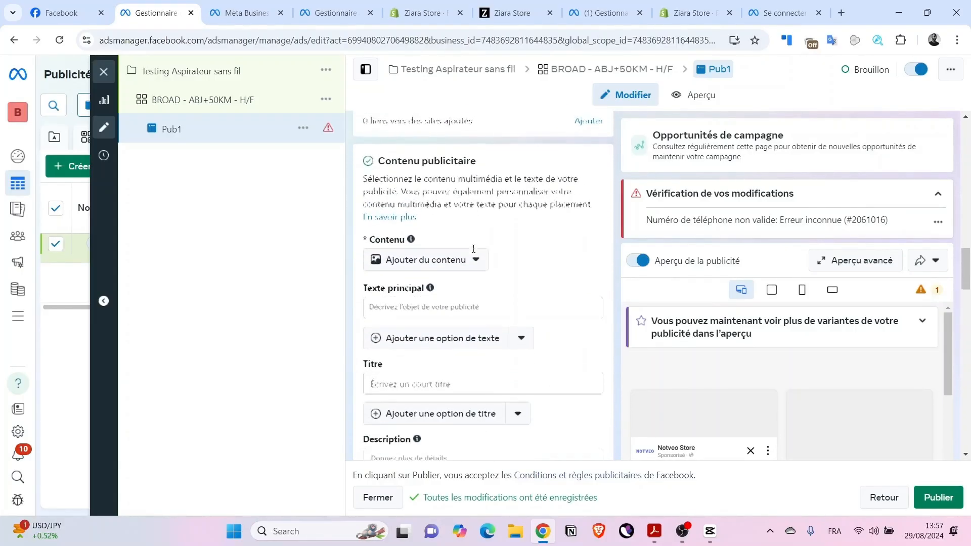
{"action": "scroll", "coordinate": [473, 249], "scroll_direction": "down", "scroll_amount": 1}
Choose Ajouter une vidéo from the Ajouter du contenu menu to browse the account's videos
{"action": "left_click", "coordinate": [406, 230]}
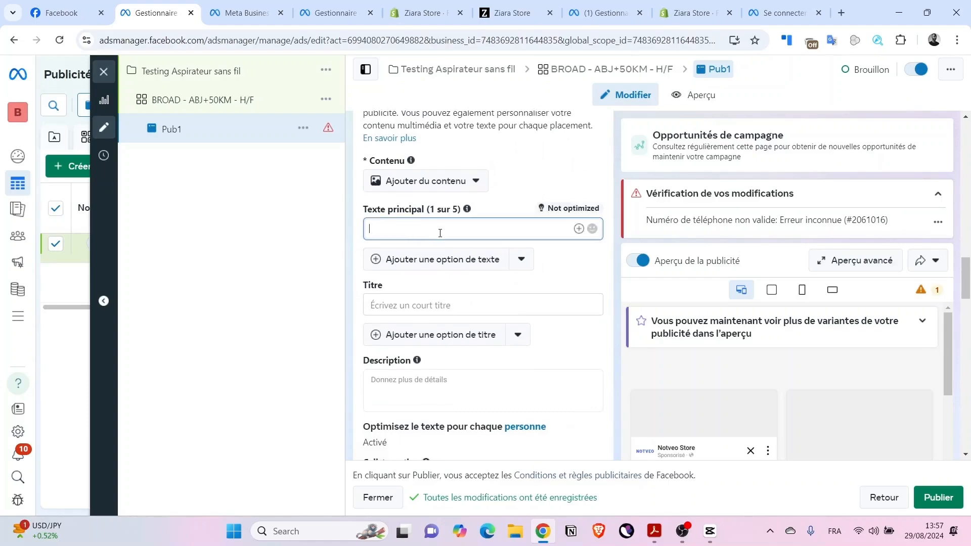
{"action": "left_click", "coordinate": [431, 306]}
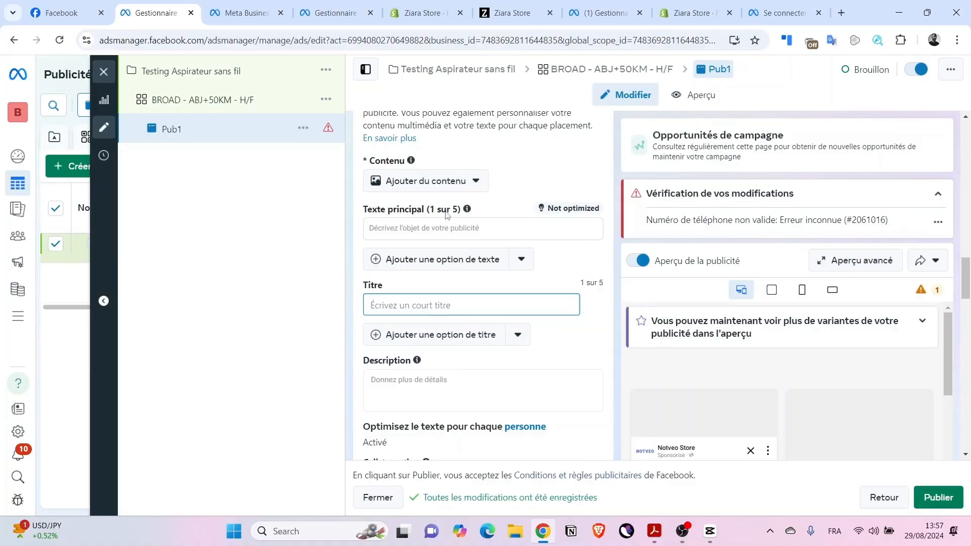
{"action": "left_click", "coordinate": [439, 188]}
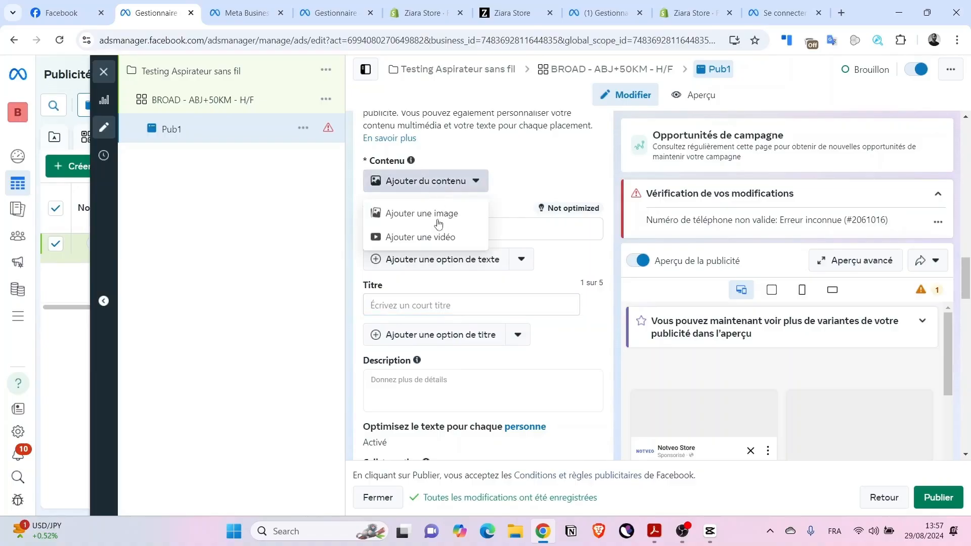
{"action": "left_click", "coordinate": [510, 190]}
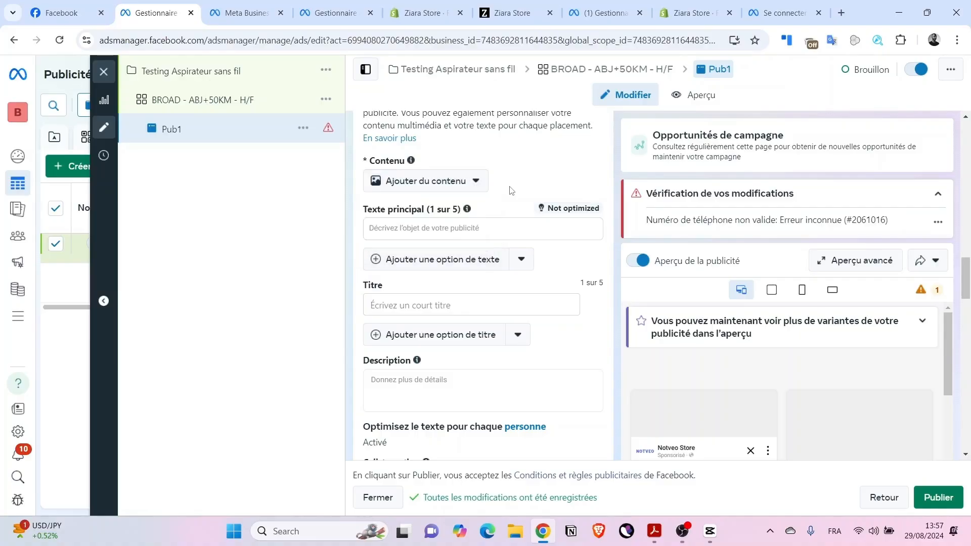
{"action": "left_click", "coordinate": [452, 188]}
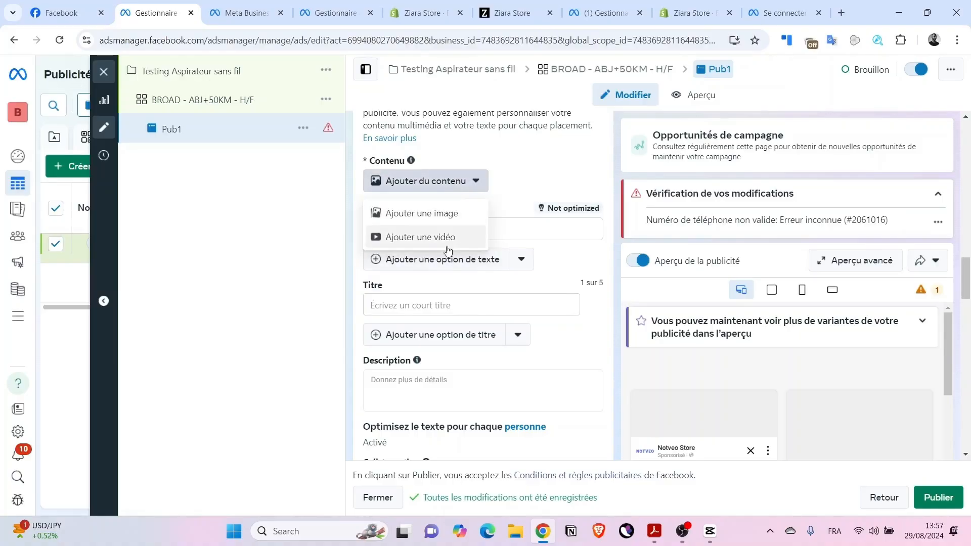
{"action": "left_click", "coordinate": [431, 237]}
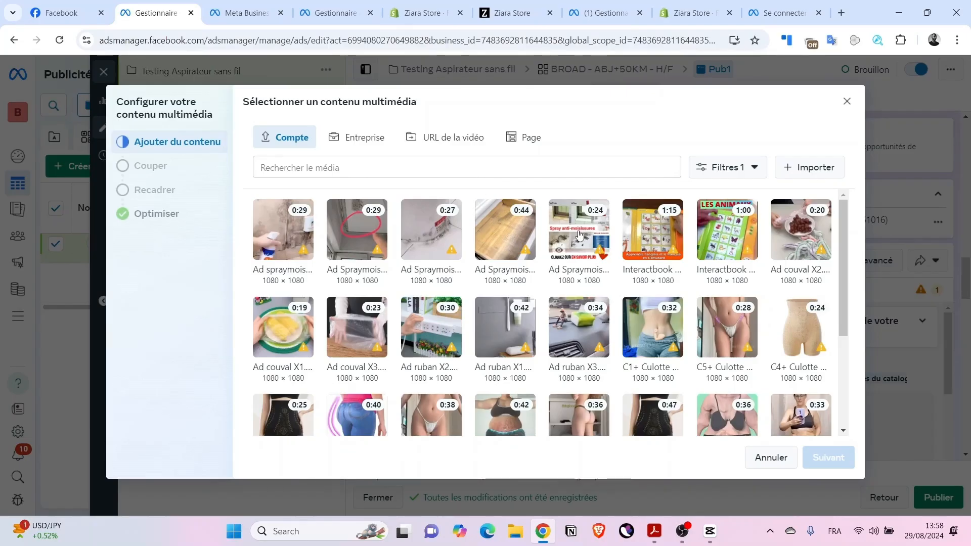
{"action": "left_click", "coordinate": [804, 171]}
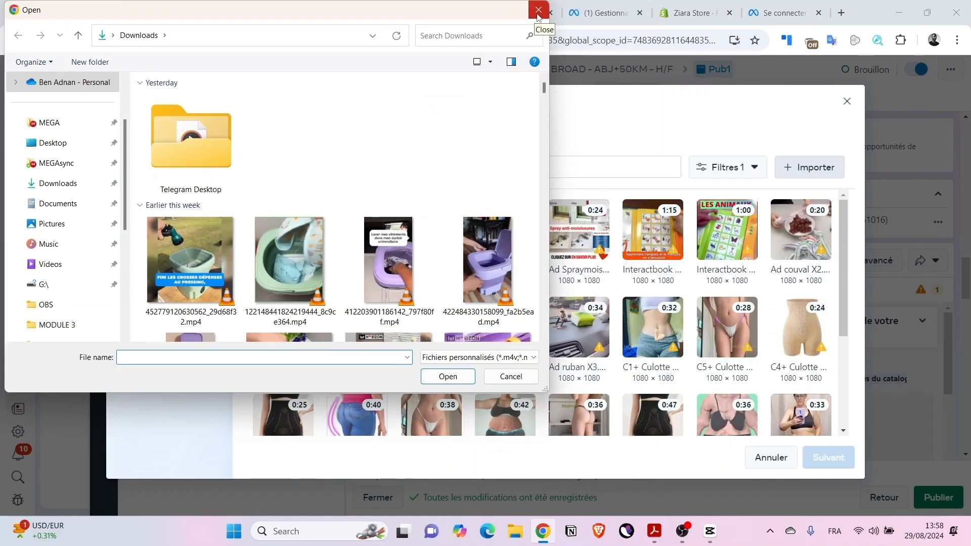
{"action": "left_click", "coordinate": [538, 10]}
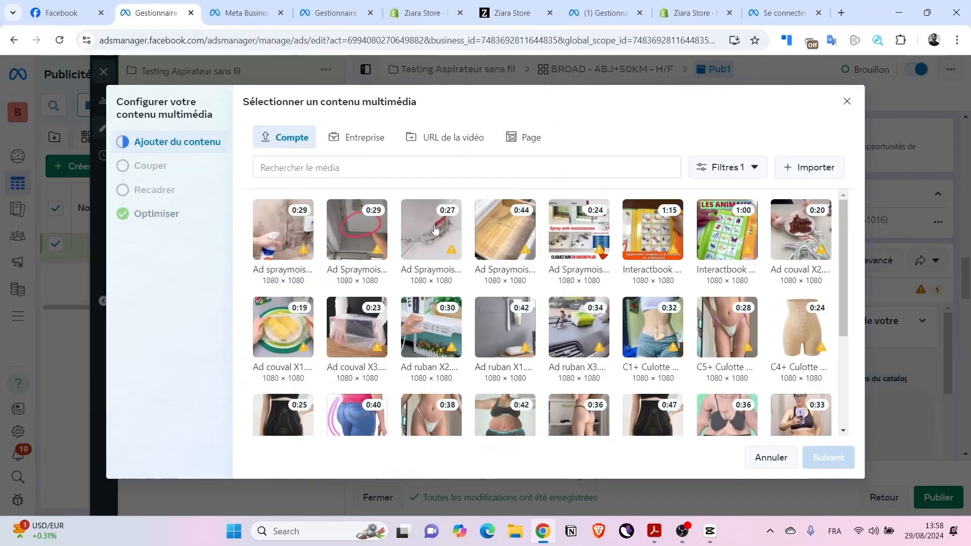
Add the 0:24 anti-mould spray video, cropped 9:16 for Stories/Reels and 16:9 for the right column
{"action": "left_click", "coordinate": [555, 221]}
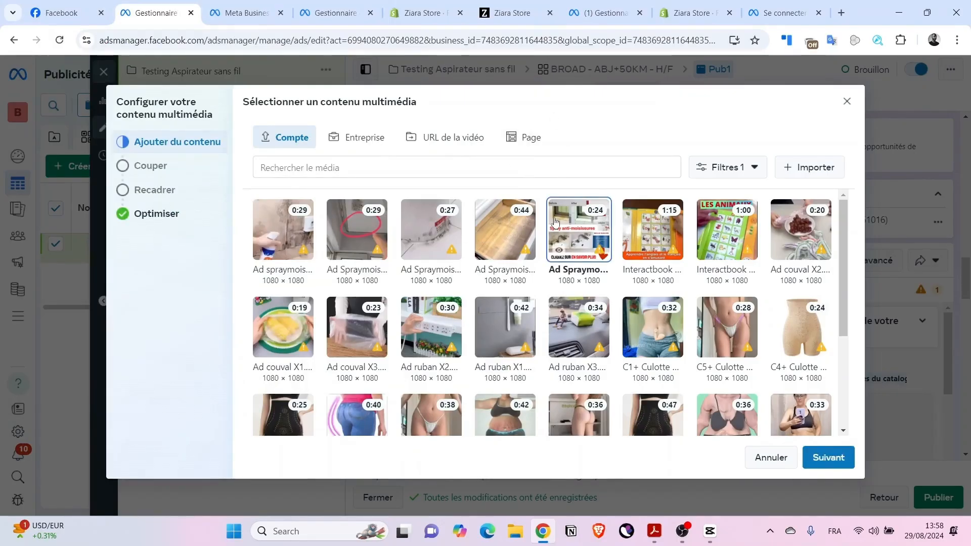
{"action": "left_click", "coordinate": [822, 457]}
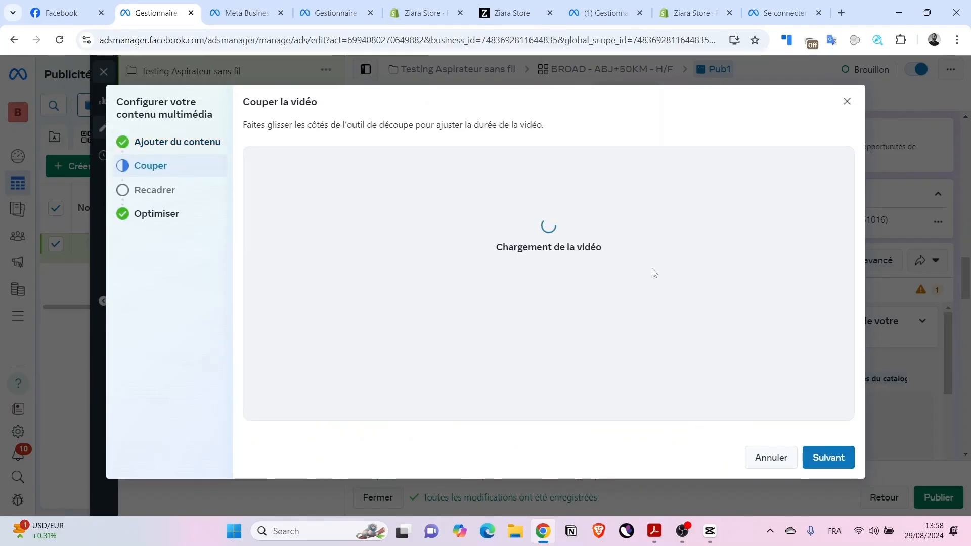
{"action": "left_click", "coordinate": [829, 458]}
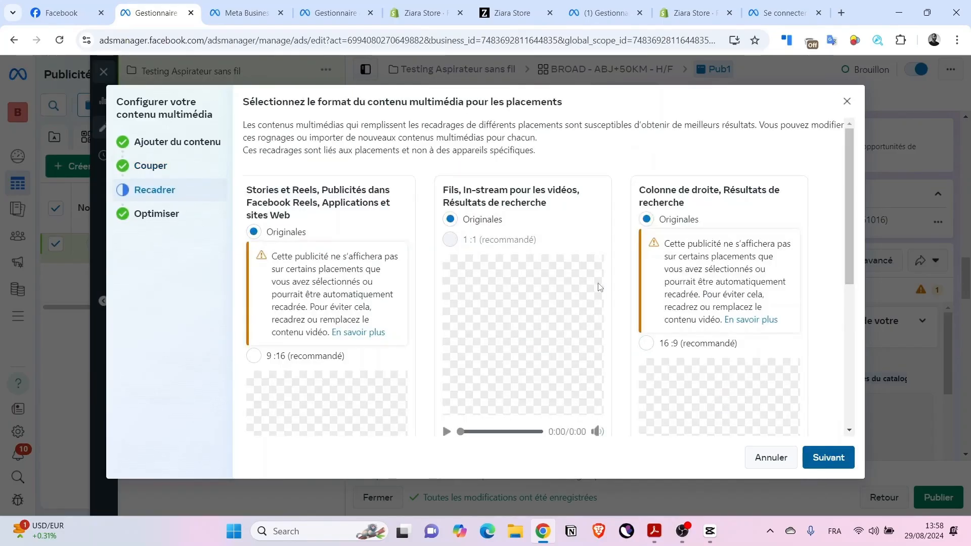
{"action": "left_click", "coordinate": [255, 356]}
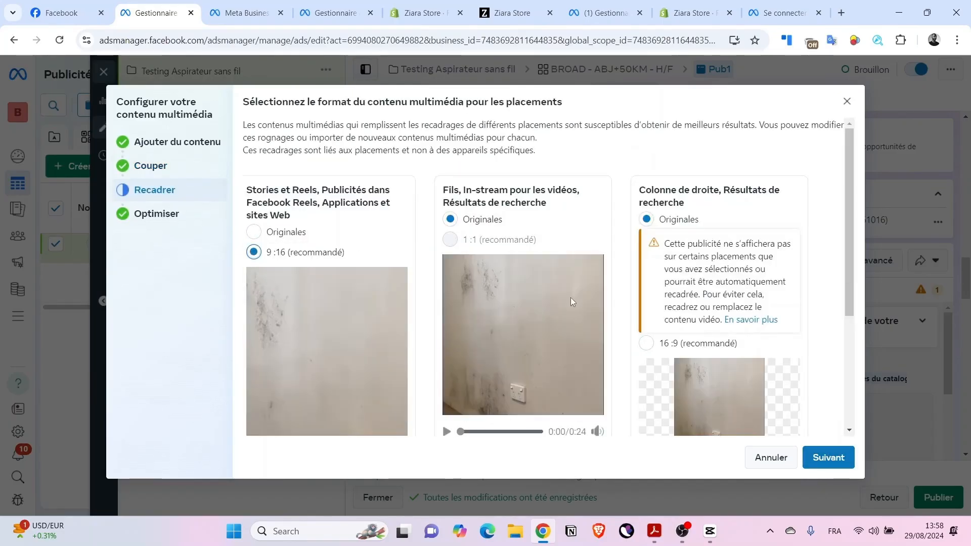
{"action": "left_click", "coordinate": [646, 344]}
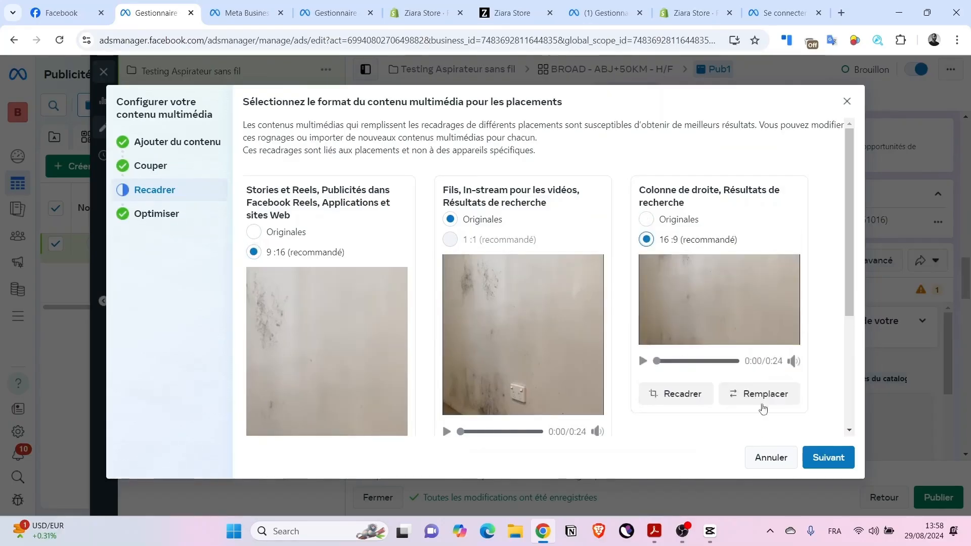
{"action": "left_click", "coordinate": [824, 457]}
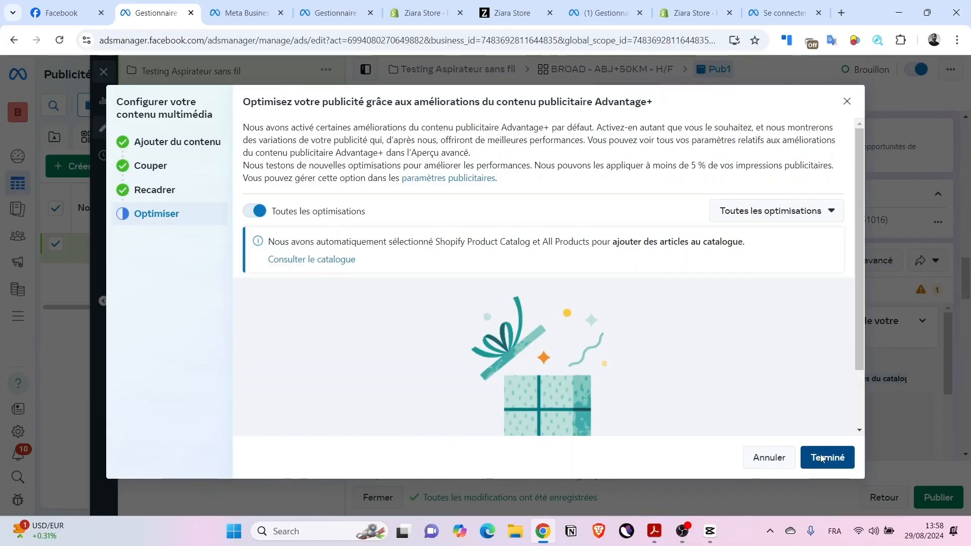
{"action": "left_click", "coordinate": [821, 457]}
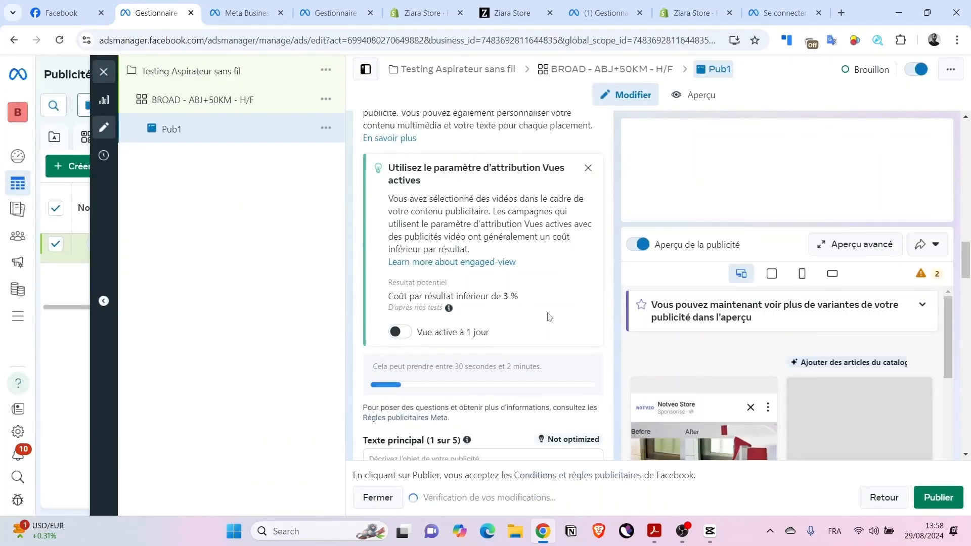
Enter the primary text 'Débarrassez vous de la moisissure avec notre spray anti moisissure !'
{"action": "scroll", "coordinate": [549, 317], "scroll_direction": "down", "scroll_amount": 2}
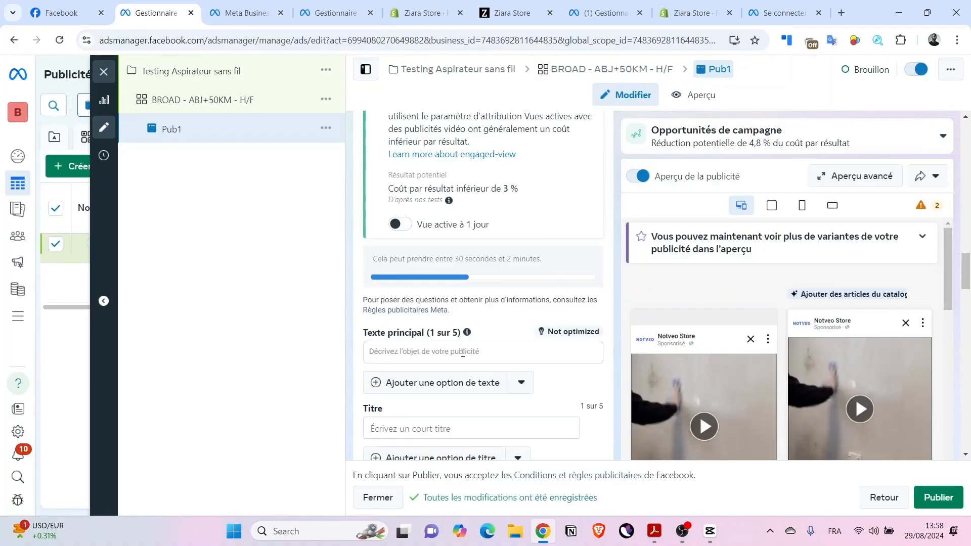
{"action": "scroll", "coordinate": [463, 353], "scroll_direction": "down", "scroll_amount": 2}
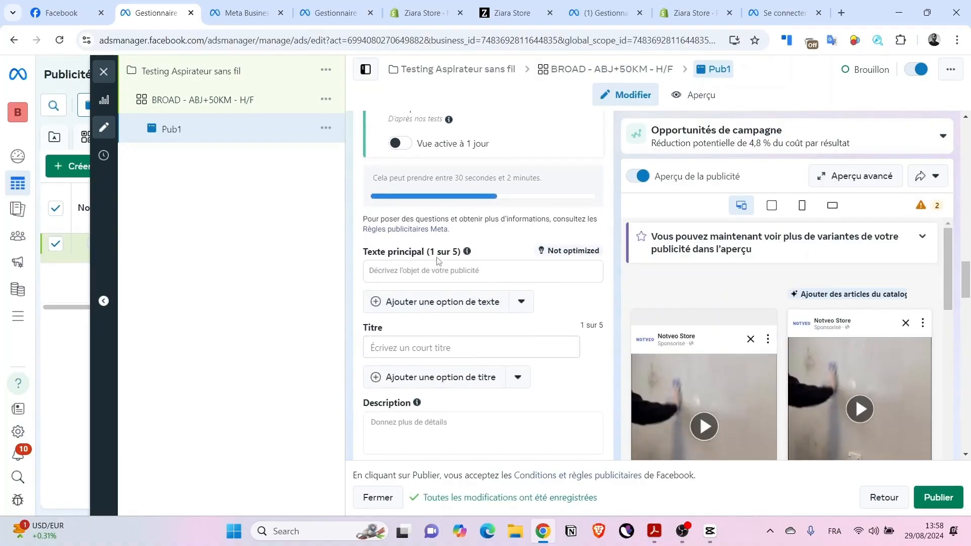
{"action": "left_click", "coordinate": [439, 267]}
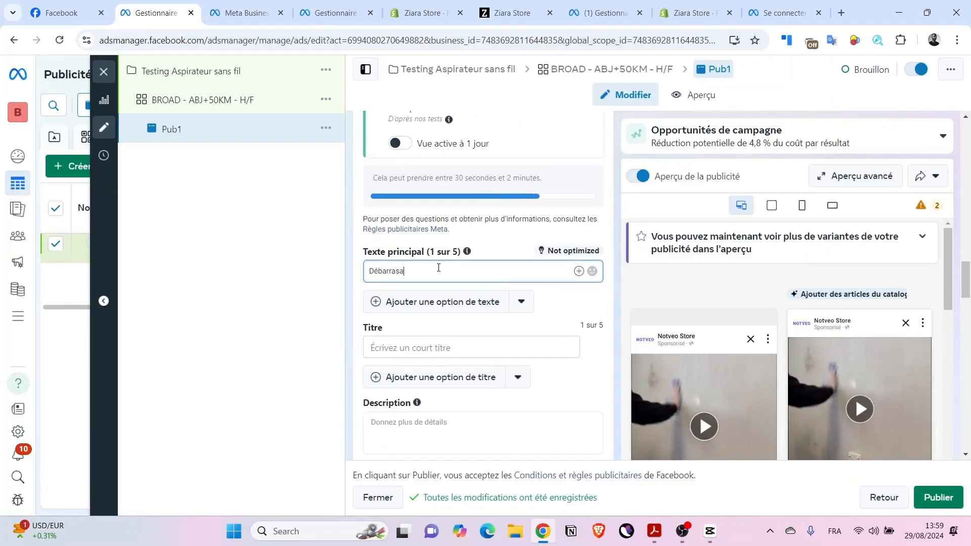
{"action": "type", "text": "Débarrasa"}
{"action": "key", "text": "BackSpace"}
{"action": "type", "text": "sez"}
{"action": "type", "text": "vo"}
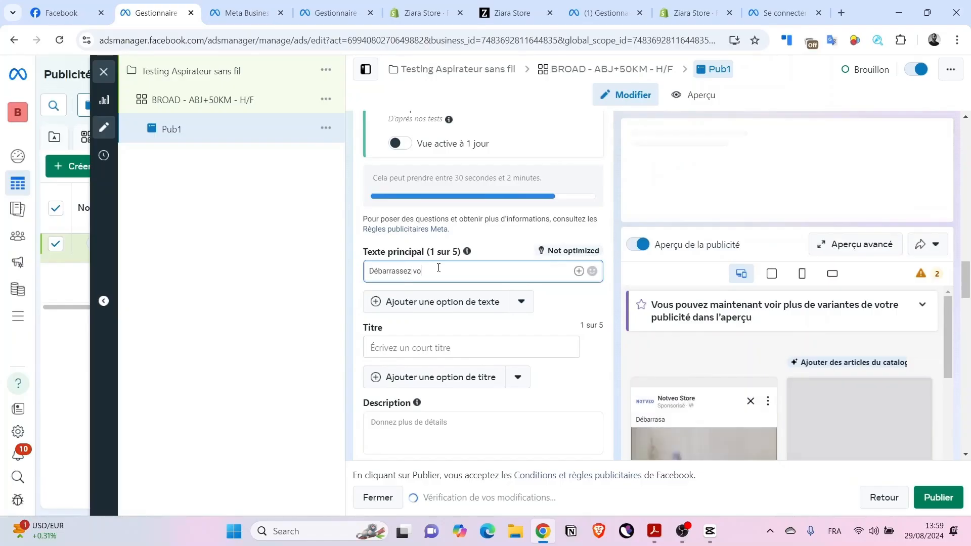
{"action": "type", "text": "us de l"}
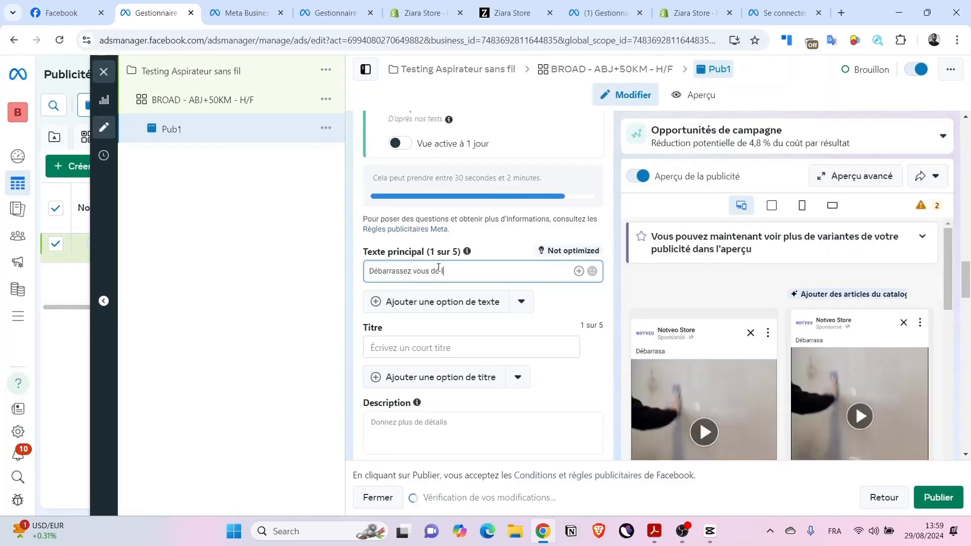
{"action": "type", "text": "a moisissu"}
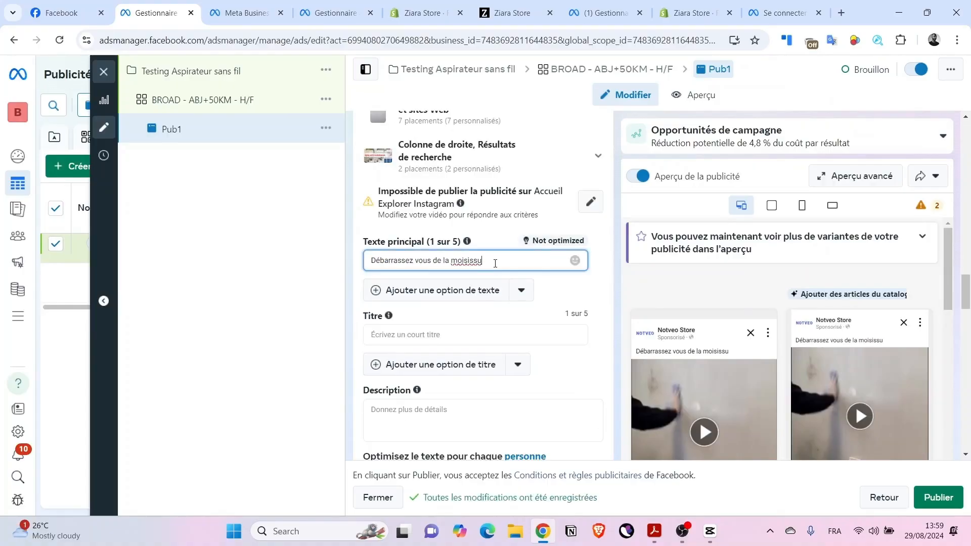
{"action": "type", "text": "re avec notre spray anti mois"}
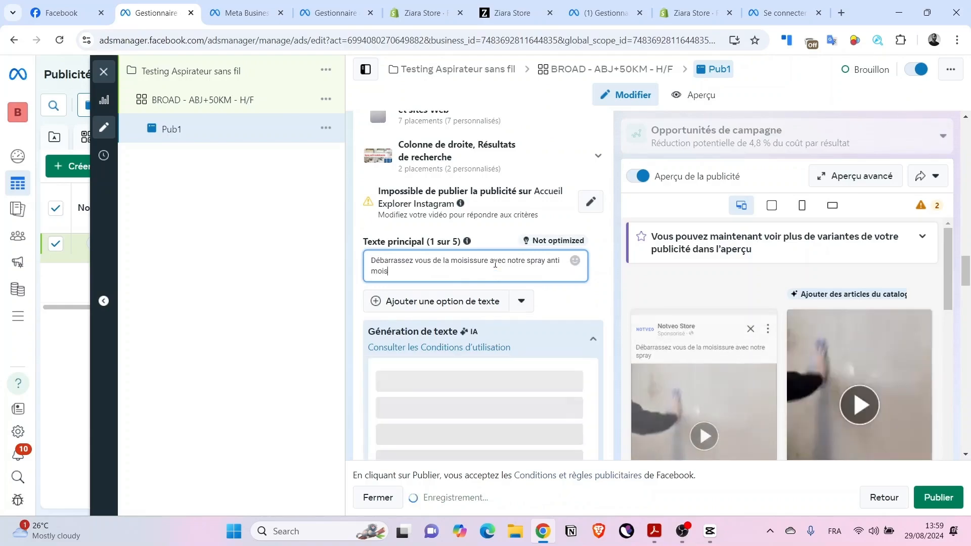
{"action": "type", "text": "issure !"}
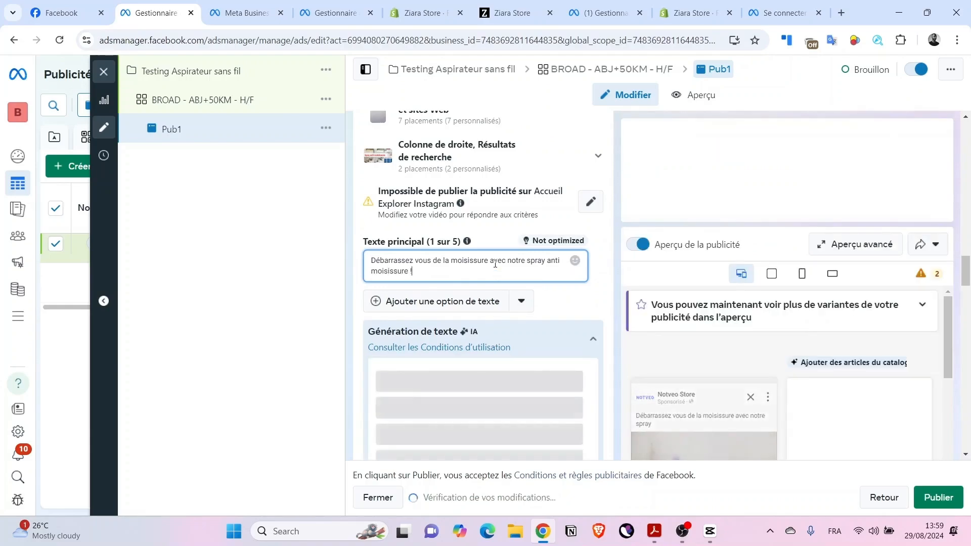
{"action": "left_click", "coordinate": [360, 228]}
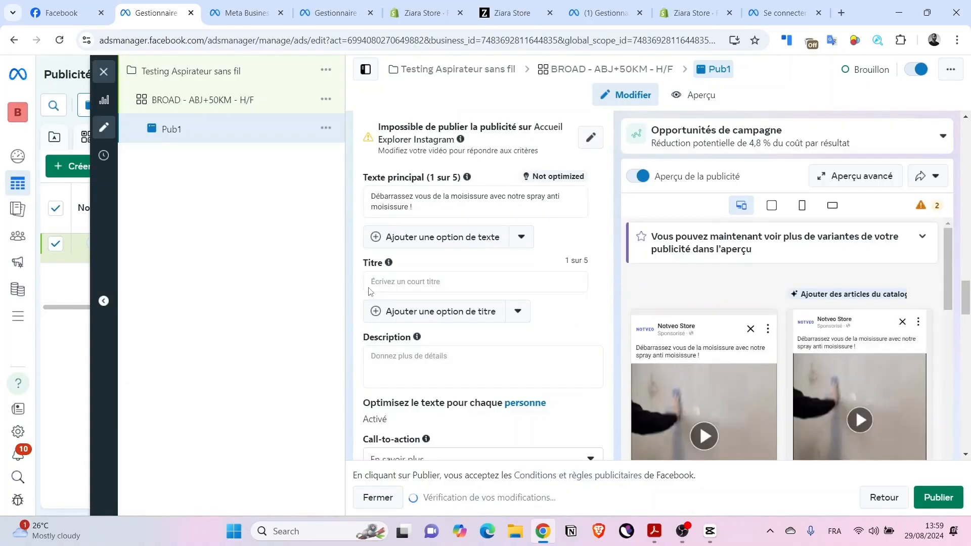
{"action": "scroll", "coordinate": [600, 277], "scroll_direction": "down", "scroll_amount": 2}
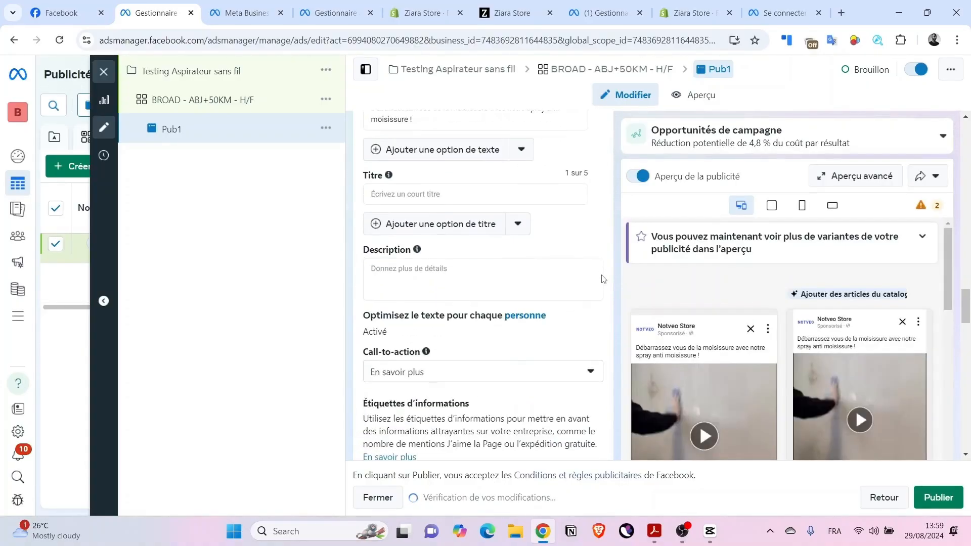
{"action": "scroll", "coordinate": [602, 278], "scroll_direction": "down", "scroll_amount": 8}
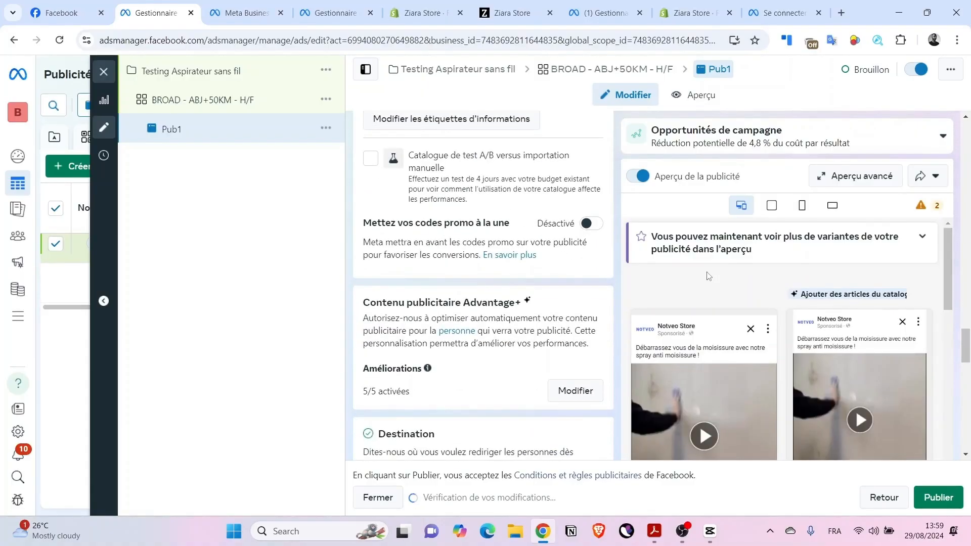
{"action": "scroll", "coordinate": [706, 276], "scroll_direction": "down", "scroll_amount": 2}
{"action": "scroll", "coordinate": [706, 276], "scroll_direction": "down", "scroll_amount": 1}
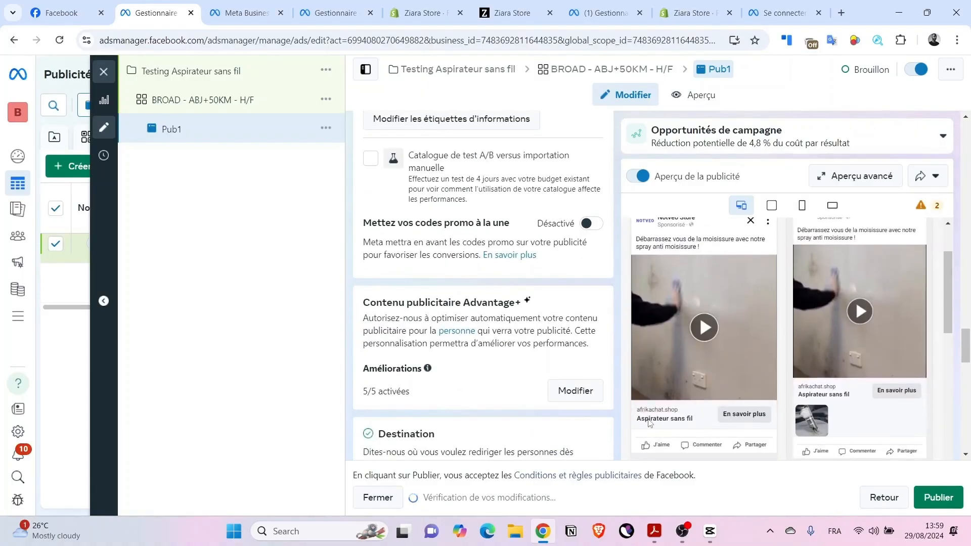
{"action": "scroll", "coordinate": [533, 330], "scroll_direction": "up", "scroll_amount": 8}
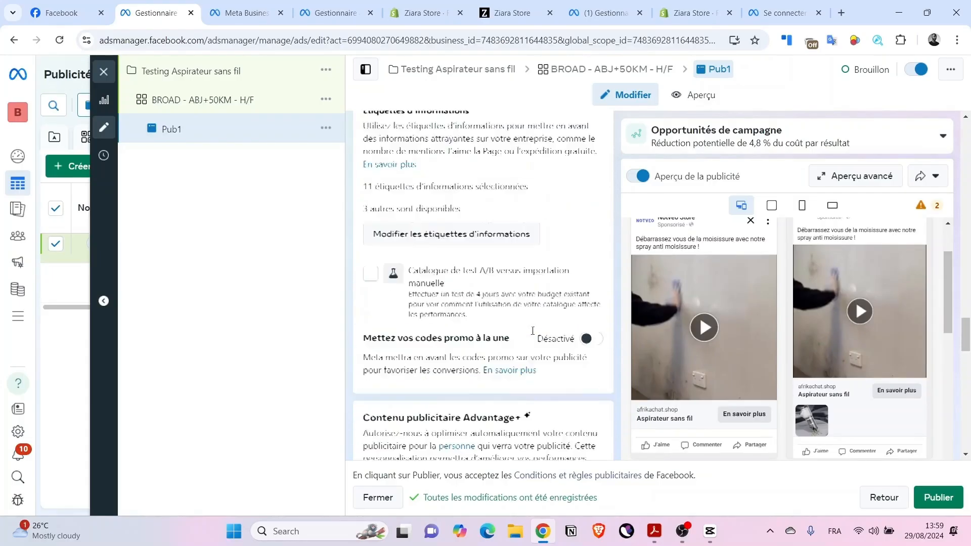
{"action": "scroll", "coordinate": [533, 330], "scroll_direction": "up", "scroll_amount": 1}
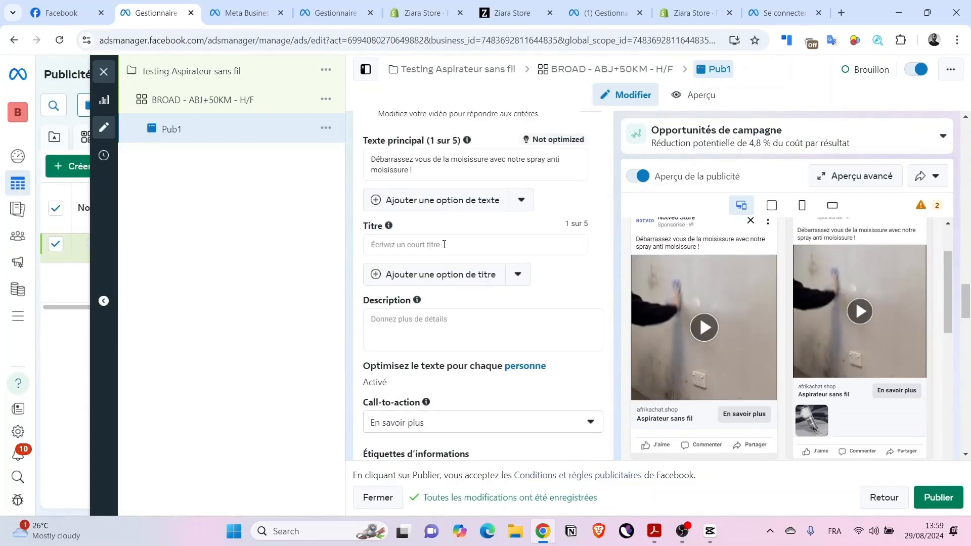
Enter 'Stock Limité' as Pub1's headline so the previews update
{"action": "left_click", "coordinate": [444, 244]}
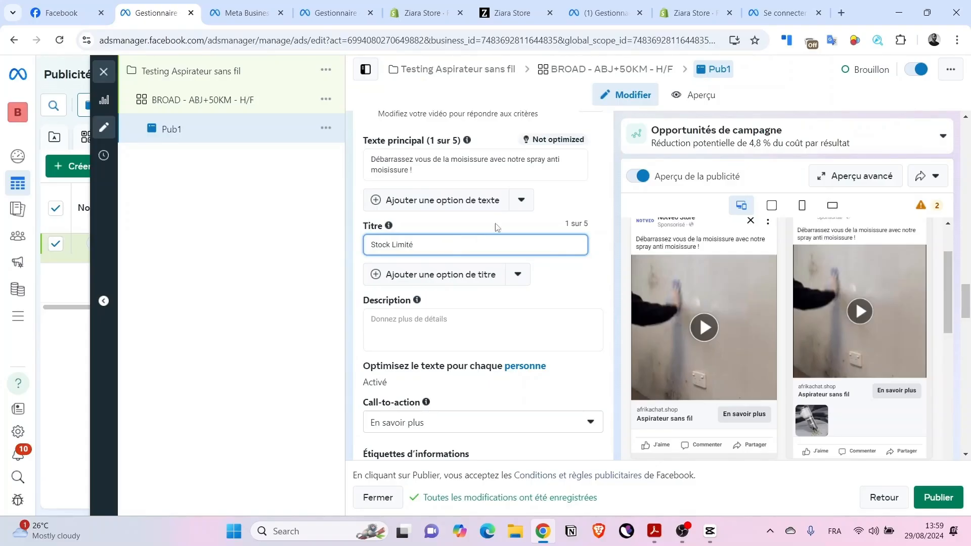
{"action": "left_click", "coordinate": [730, 354]}
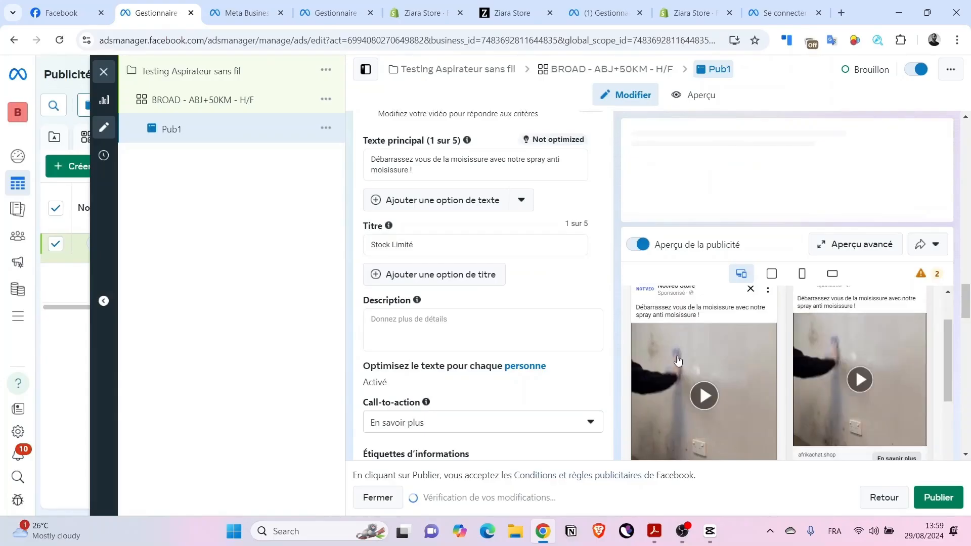
{"action": "scroll", "coordinate": [724, 275], "scroll_direction": "up", "scroll_amount": 1}
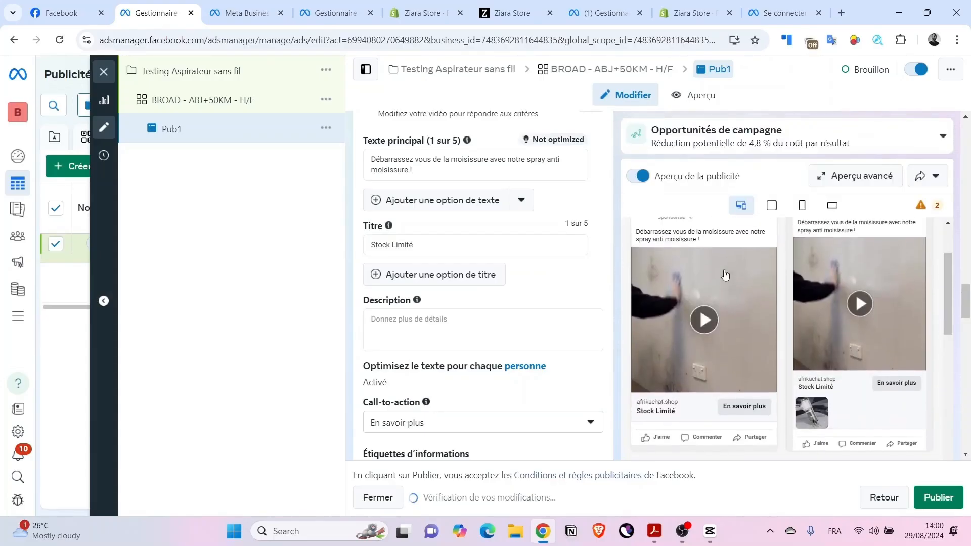
{"action": "scroll", "coordinate": [720, 317], "scroll_direction": "up", "scroll_amount": 1}
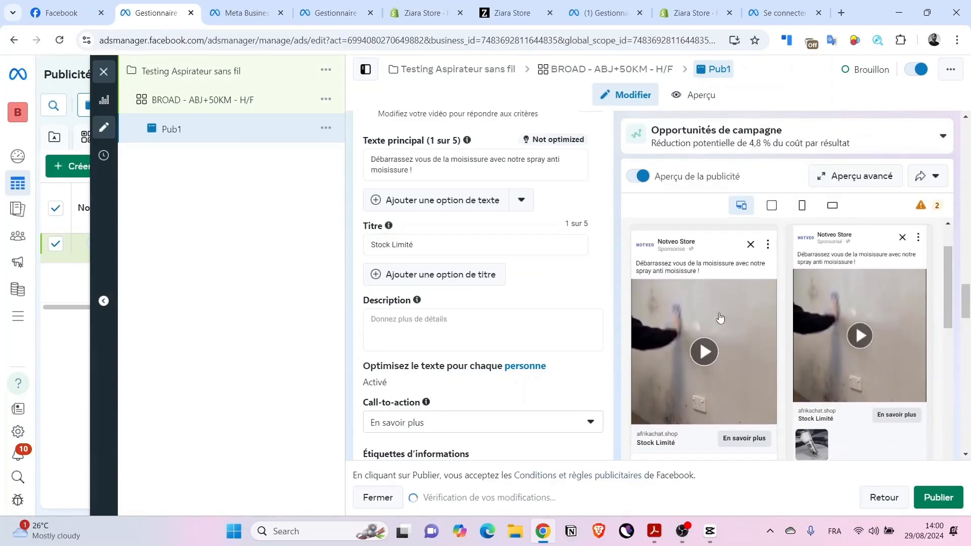
Play and pause the left preview video to check the headline
{"action": "left_click", "coordinate": [704, 353]}
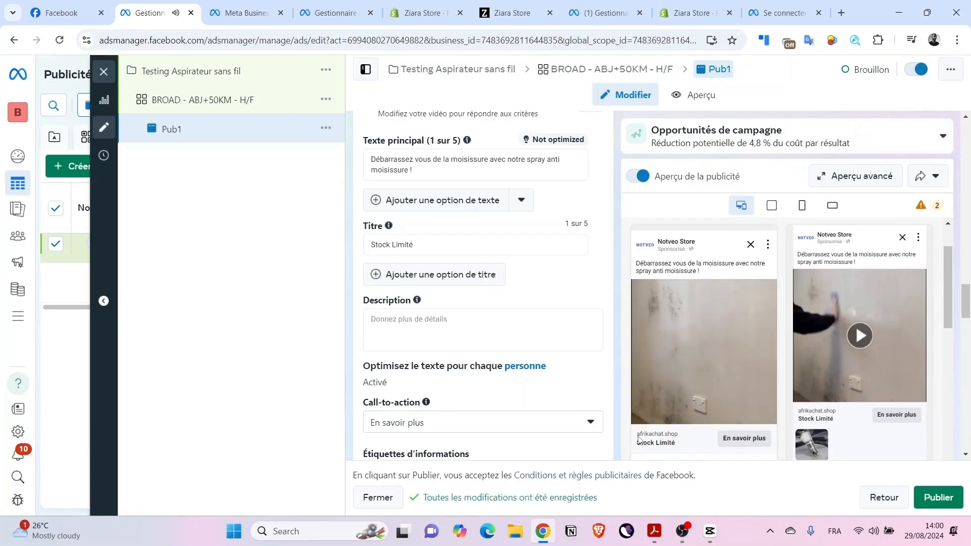
{"action": "mouse_move", "coordinate": [640, 418]}
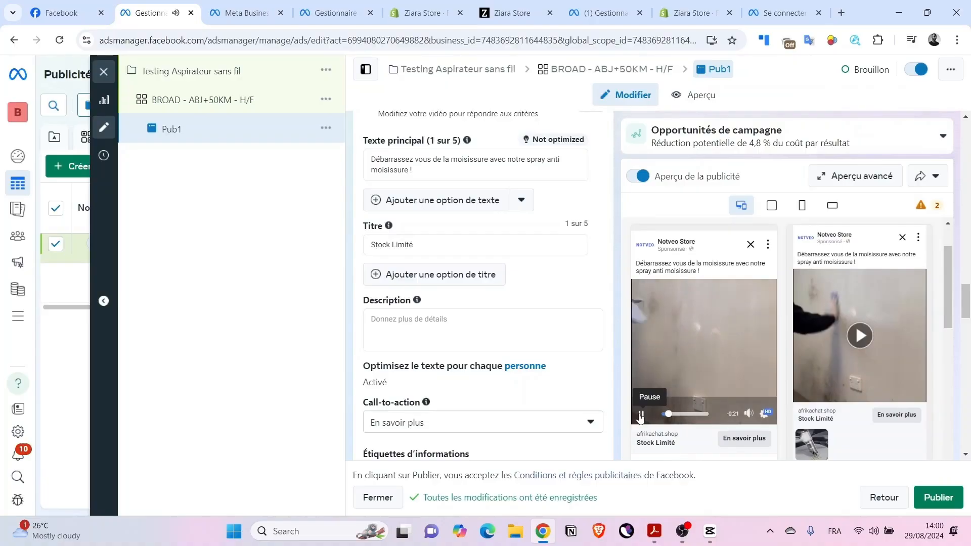
{"action": "left_click", "coordinate": [641, 418]}
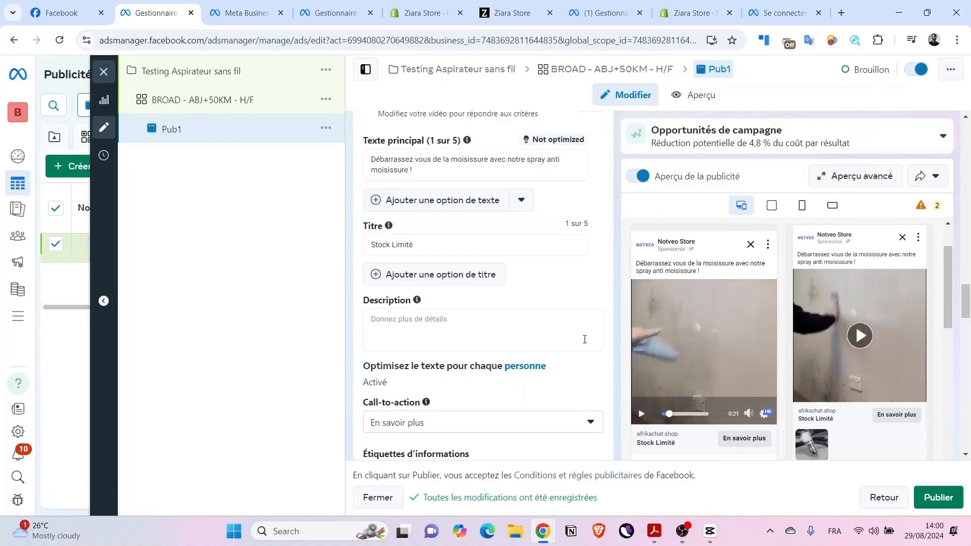
{"action": "scroll", "coordinate": [585, 340], "scroll_direction": "up", "scroll_amount": 10}
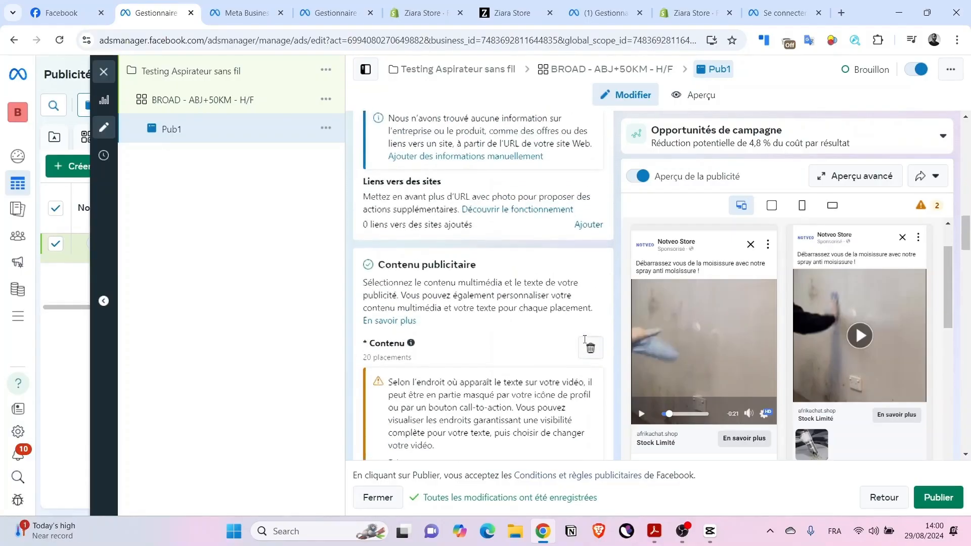
{"action": "scroll", "coordinate": [584, 339], "scroll_direction": "down", "scroll_amount": 4}
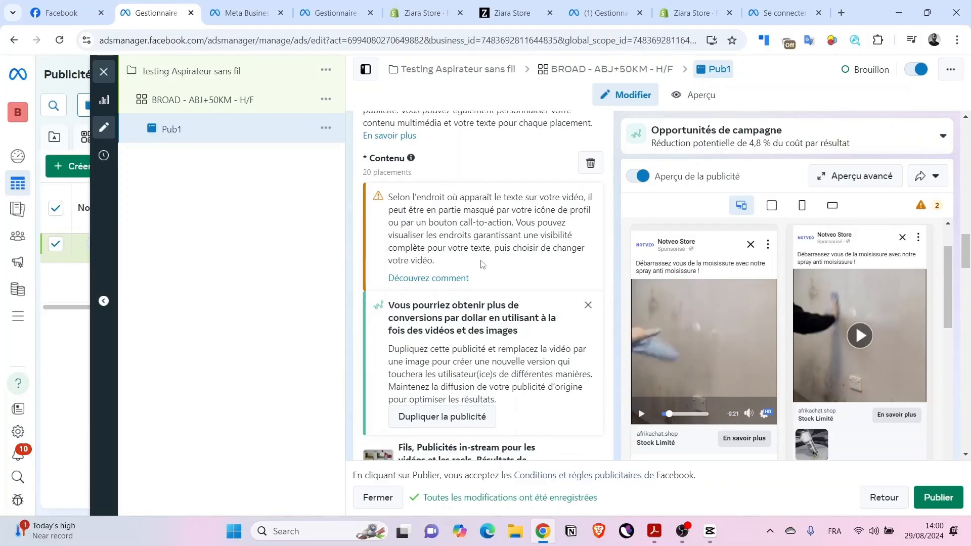
Quick-duplicate Pub1 and rename the copy from 'Pub1 - Copie' to Pub2
{"action": "left_click", "coordinate": [327, 130]}
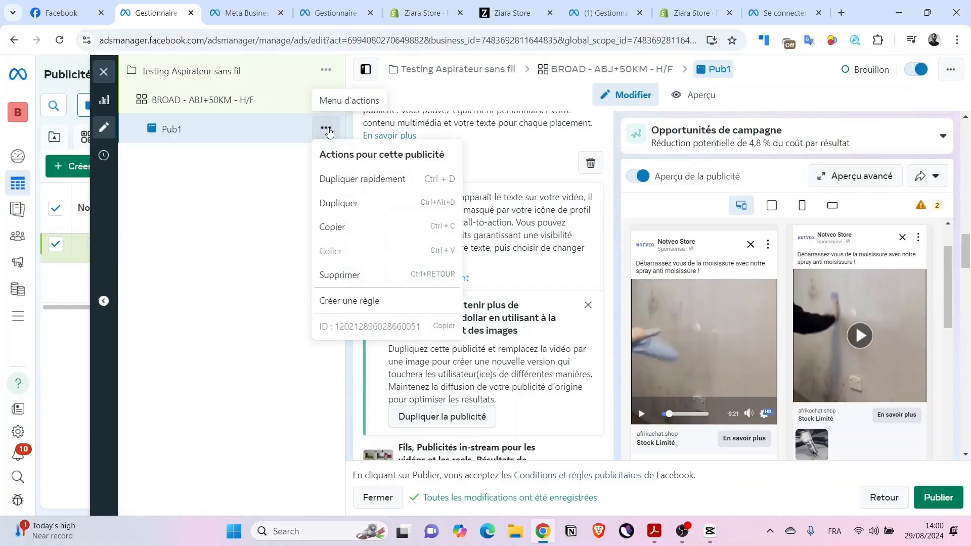
{"action": "left_click", "coordinate": [352, 181]}
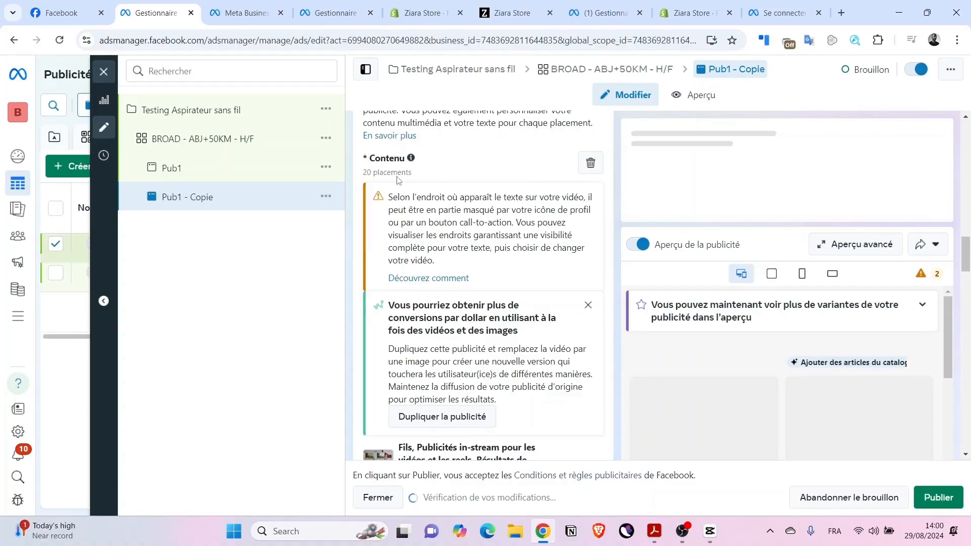
{"action": "scroll", "coordinate": [429, 182], "scroll_direction": "up", "scroll_amount": 10}
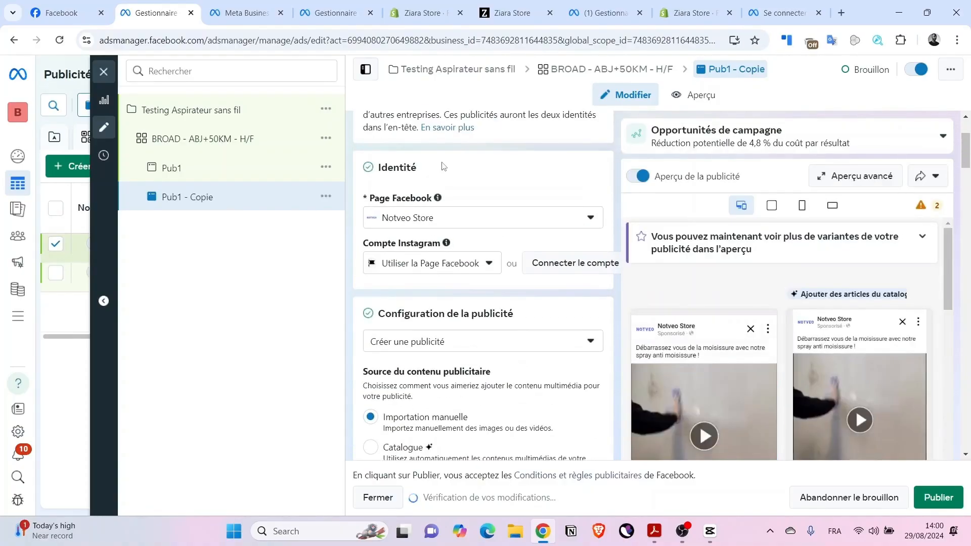
{"action": "left_click_drag", "start_coordinate": [388, 163], "coordinate": [450, 167]}
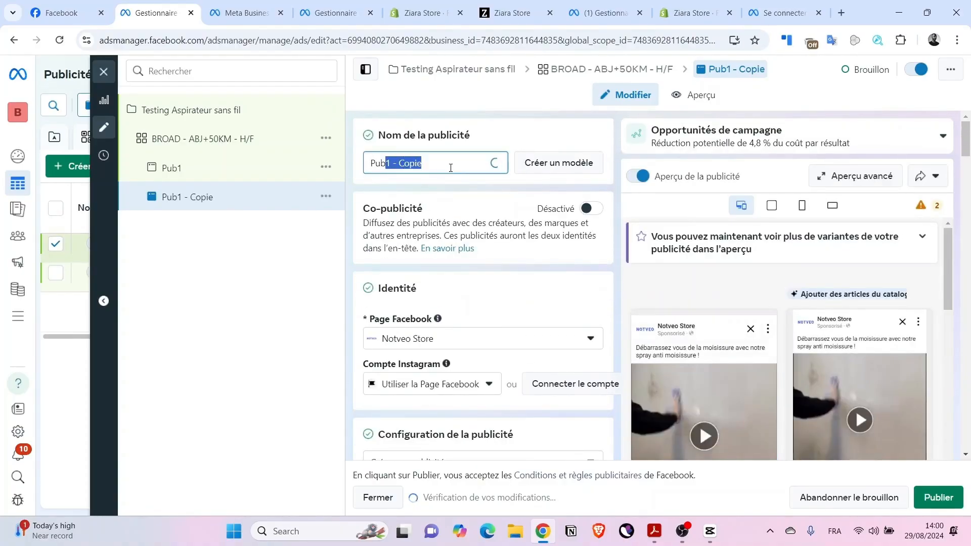
{"action": "type", "text": "2"}
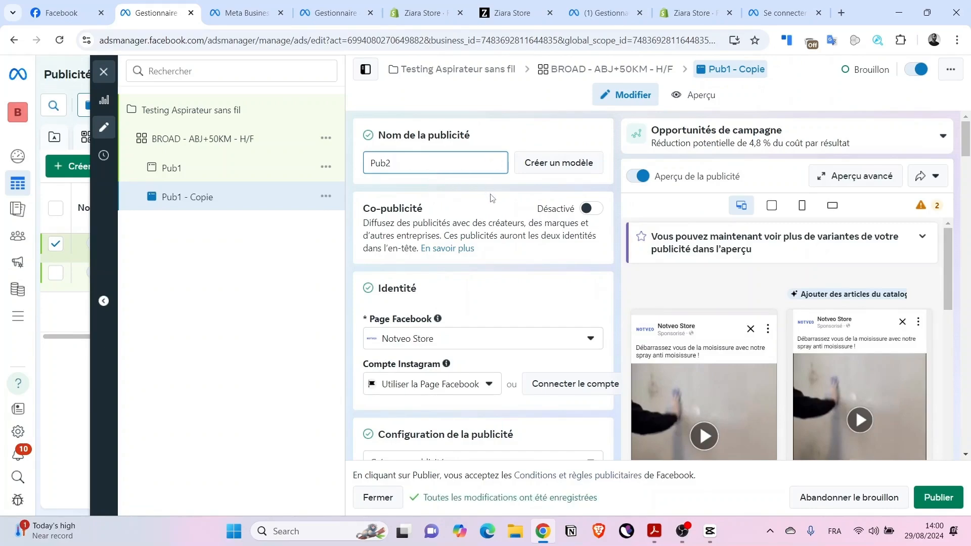
{"action": "left_click", "coordinate": [491, 197]}
{"action": "scroll", "coordinate": [492, 198], "scroll_direction": "down", "scroll_amount": 3}
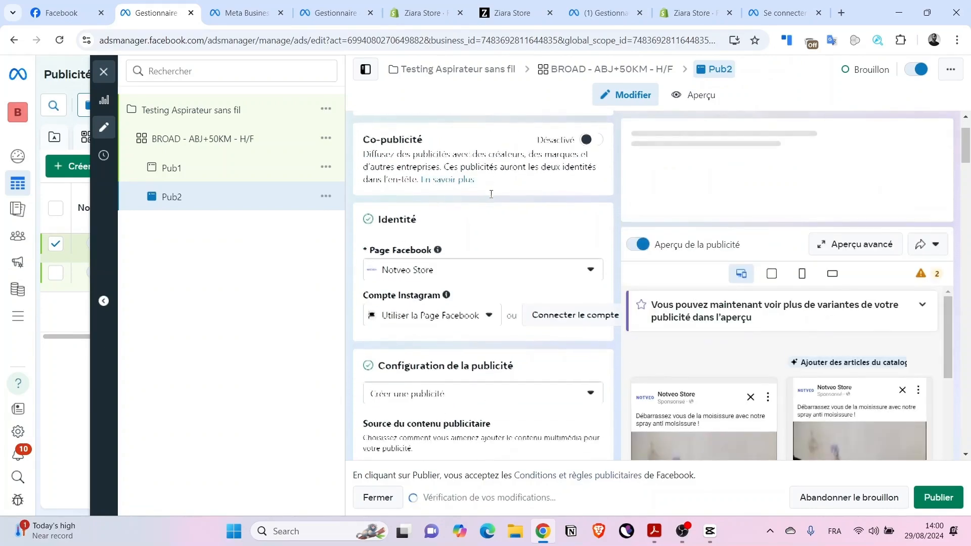
{"action": "scroll", "coordinate": [492, 197], "scroll_direction": "down", "scroll_amount": 3}
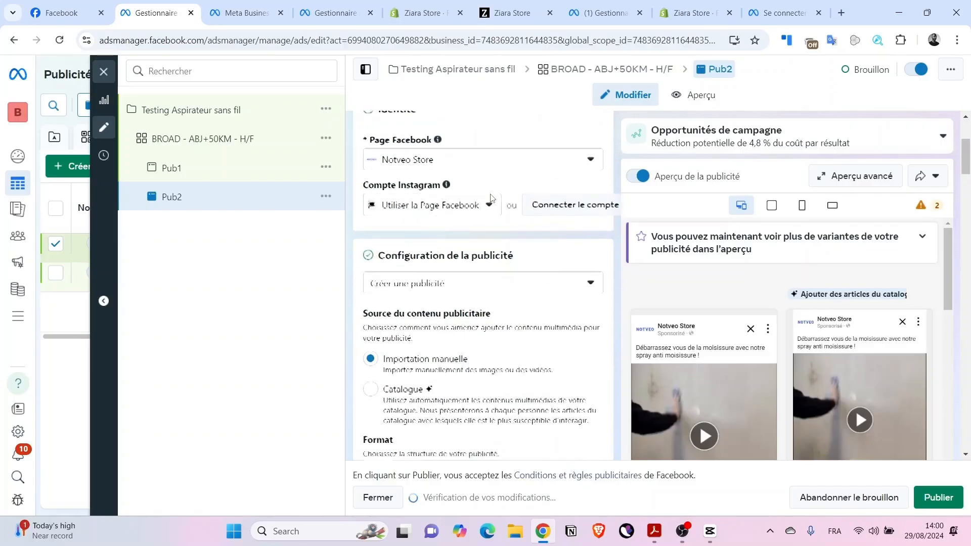
{"action": "scroll", "coordinate": [492, 194], "scroll_direction": "down", "scroll_amount": 3}
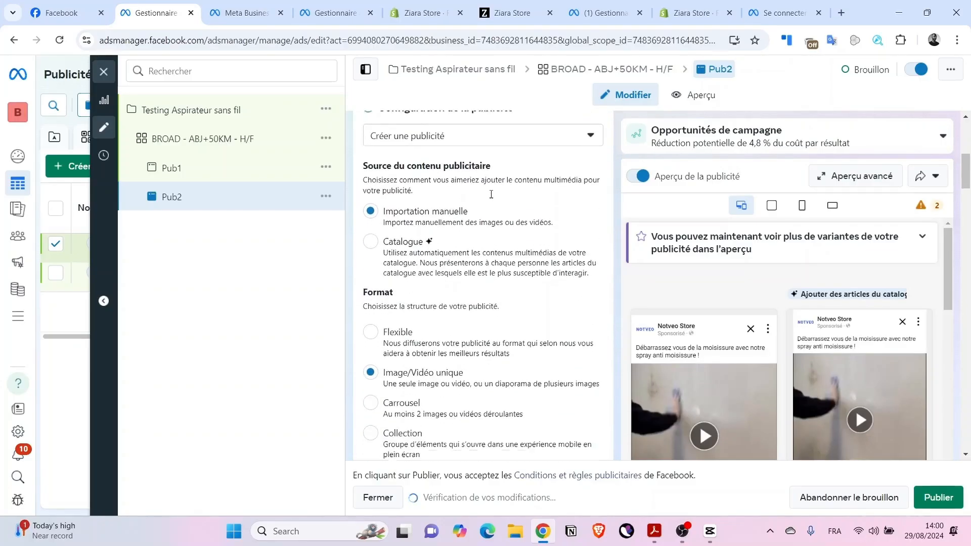
{"action": "scroll", "coordinate": [491, 198], "scroll_direction": "down", "scroll_amount": 9}
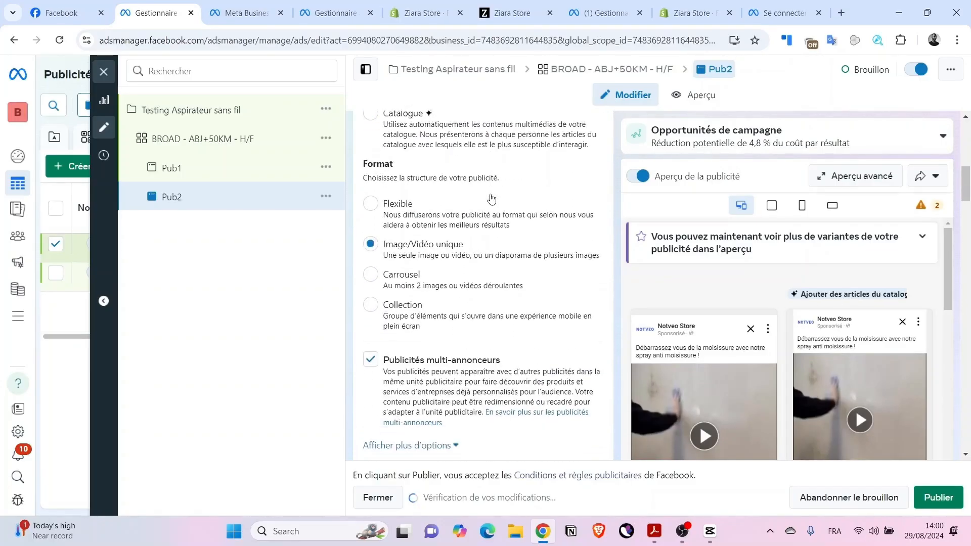
{"action": "scroll", "coordinate": [491, 198], "scroll_direction": "down", "scroll_amount": 9}
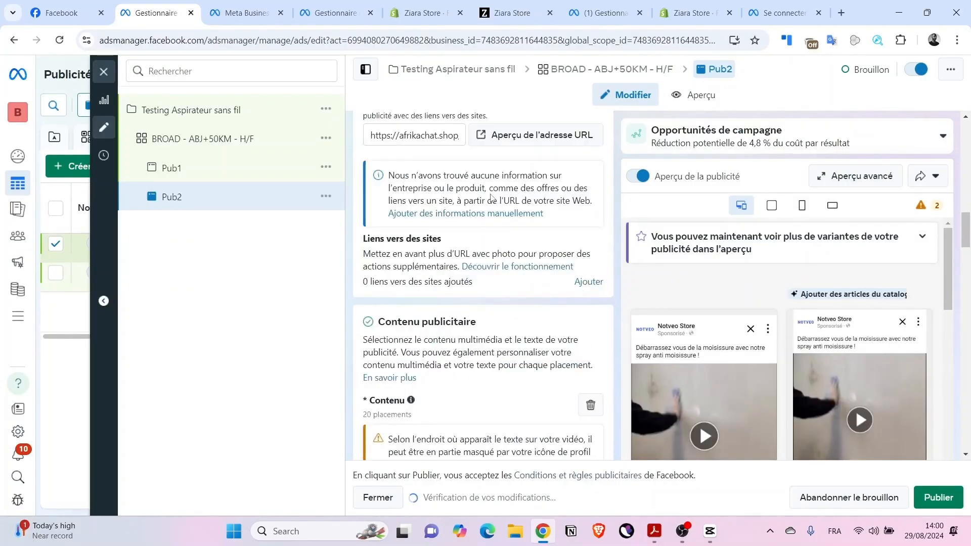
Replace Pub2's media with the 0:27 spray video, cropped 16:9 right column and 9:16 Stories/Reels
{"action": "left_click", "coordinate": [591, 259]}
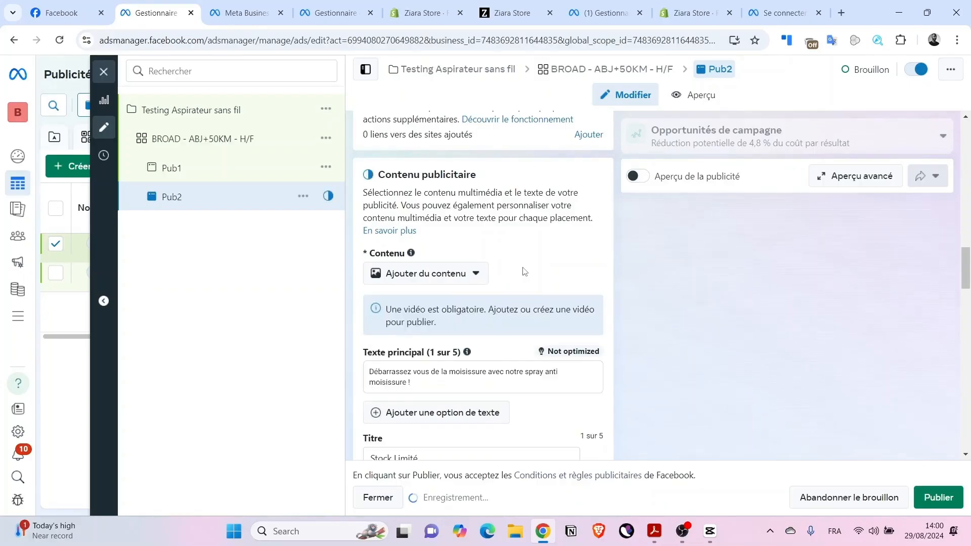
{"action": "scroll", "coordinate": [523, 271], "scroll_direction": "down", "scroll_amount": 2}
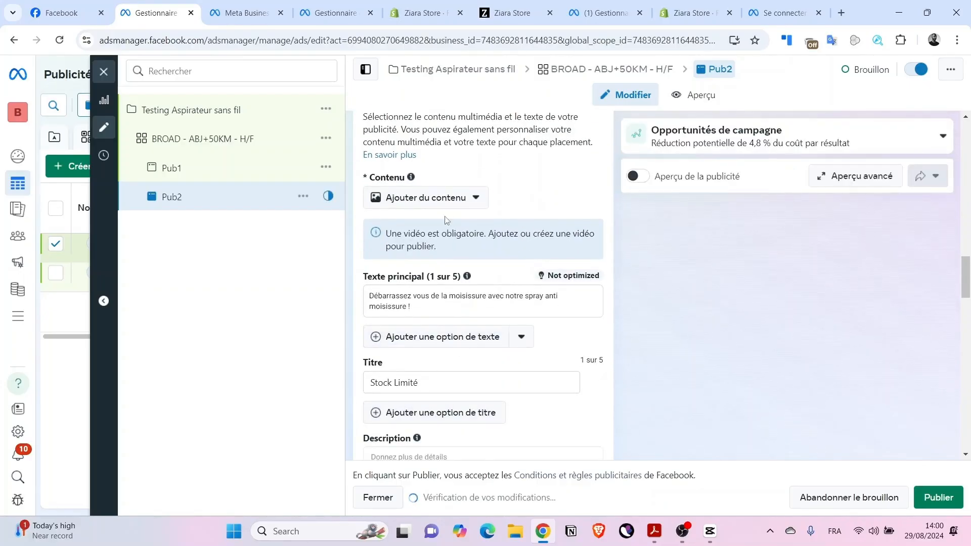
{"action": "left_click", "coordinate": [443, 207]}
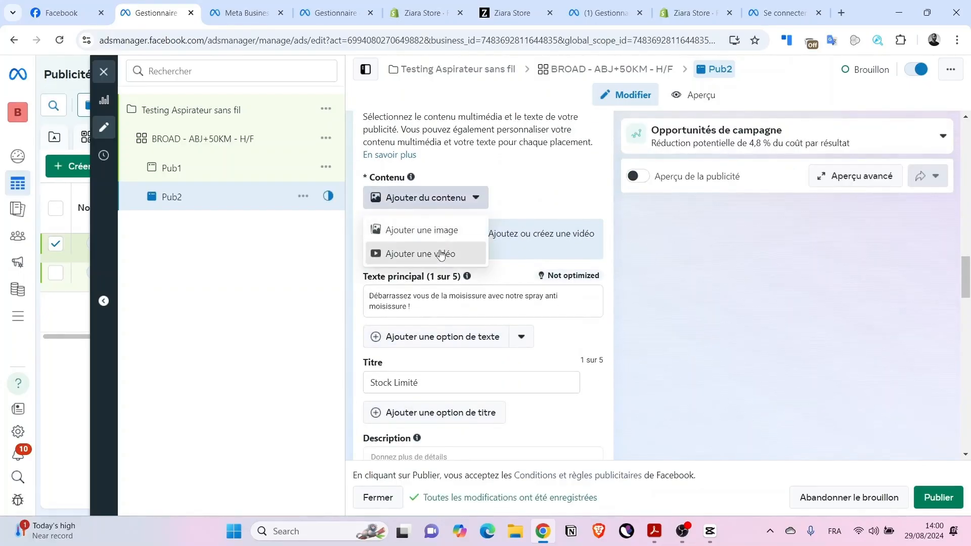
{"action": "left_click", "coordinate": [441, 255]}
{"action": "left_click", "coordinate": [441, 253]}
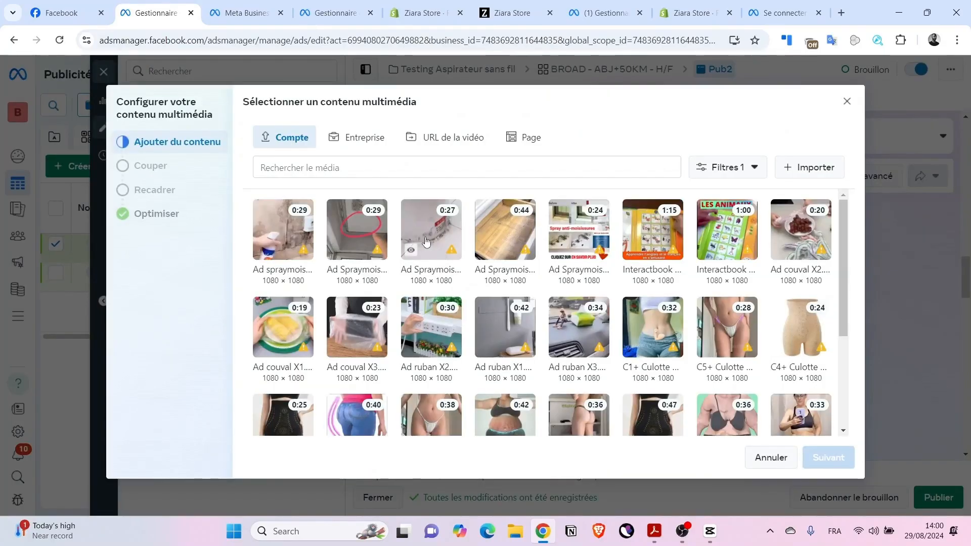
{"action": "left_click", "coordinate": [807, 466]}
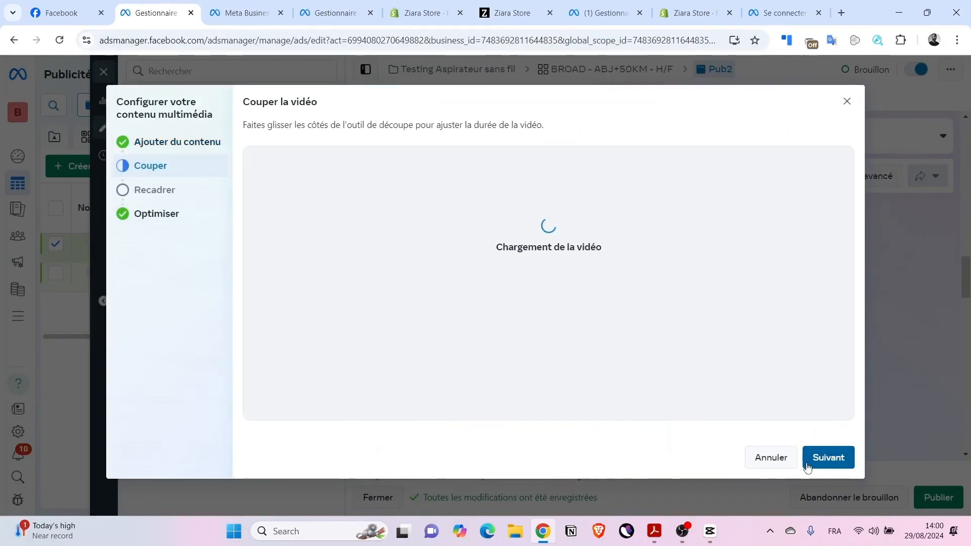
{"action": "left_click", "coordinate": [808, 461]}
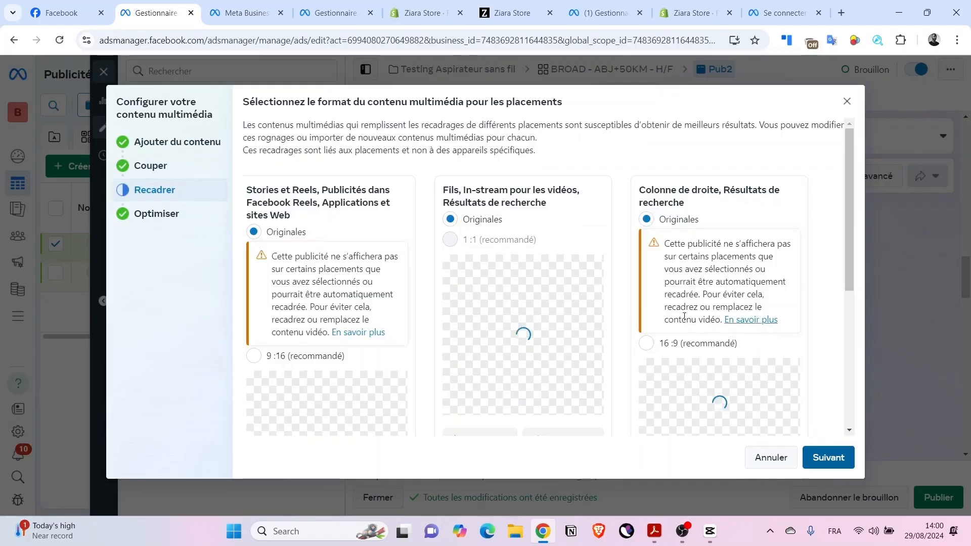
{"action": "left_click", "coordinate": [647, 344]}
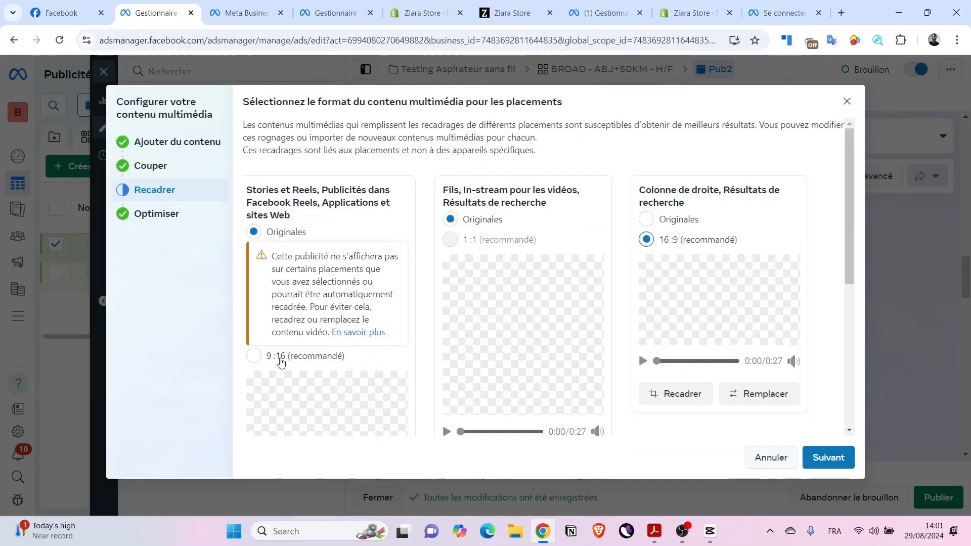
{"action": "left_click", "coordinate": [298, 360]}
{"action": "left_click", "coordinate": [836, 457]}
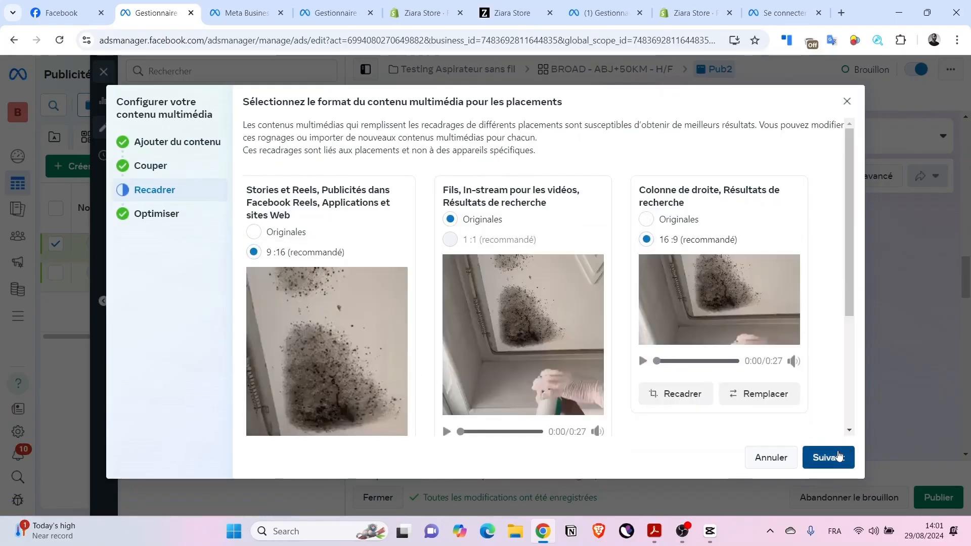
{"action": "left_click", "coordinate": [837, 456]}
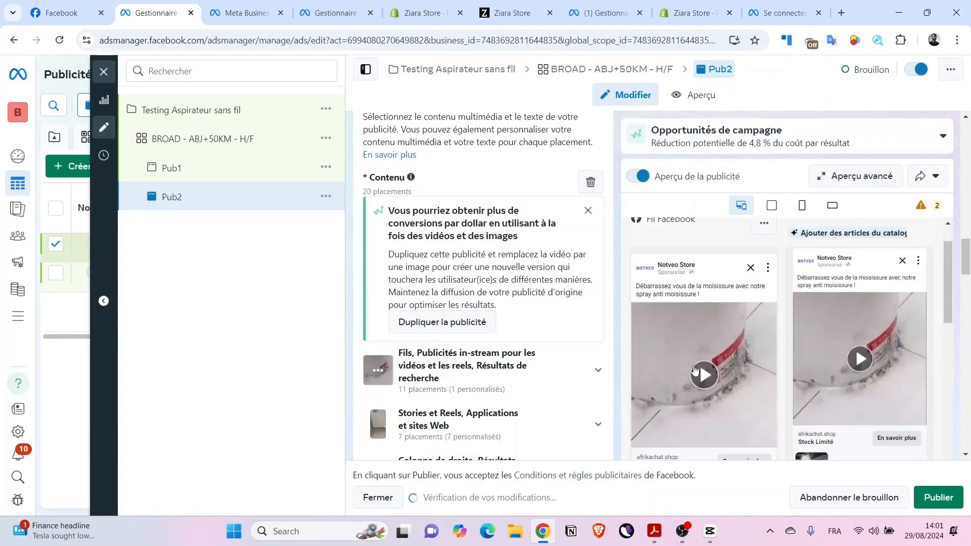
Play and pause Pub2's Fil Facebook preview video to check the ad
{"action": "left_click", "coordinate": [703, 374]}
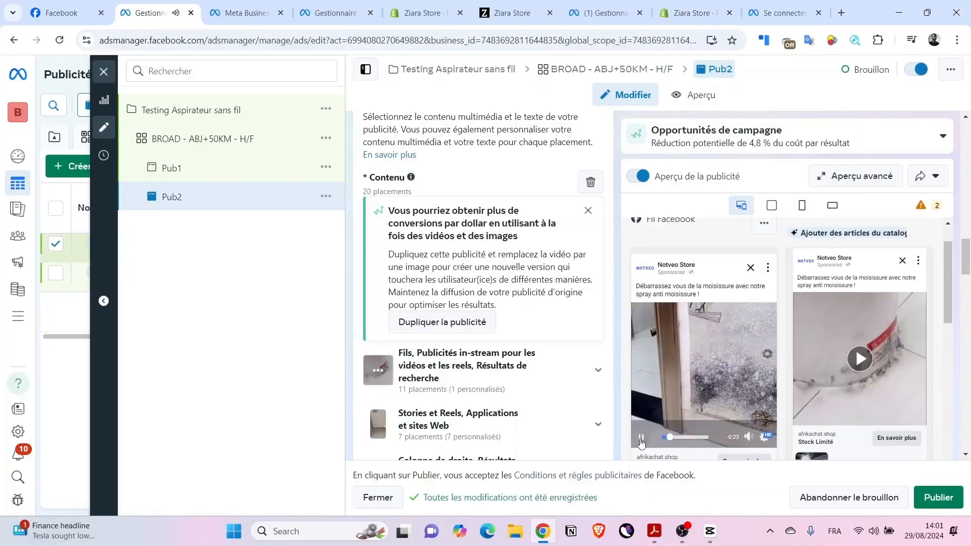
{"action": "left_click", "coordinate": [641, 437]}
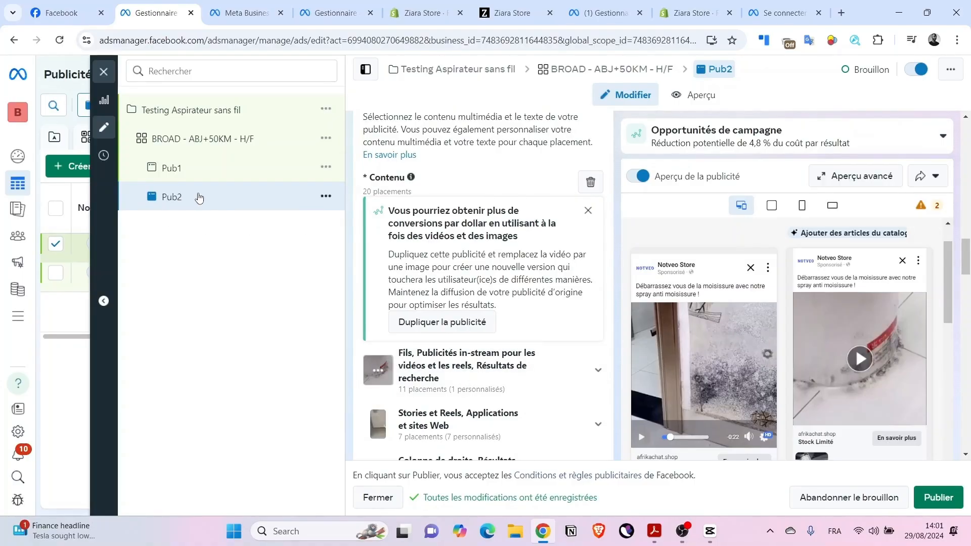
Review Pub1 and the BROAD - ABJ+50KM - H/F ad set, then return to its two ads
{"action": "left_click", "coordinate": [171, 169]}
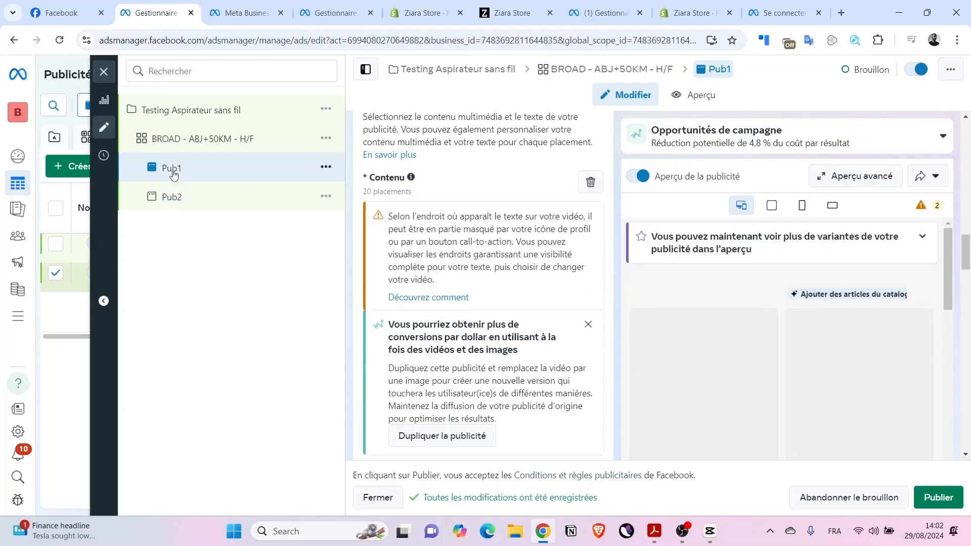
{"action": "left_click", "coordinate": [234, 139]}
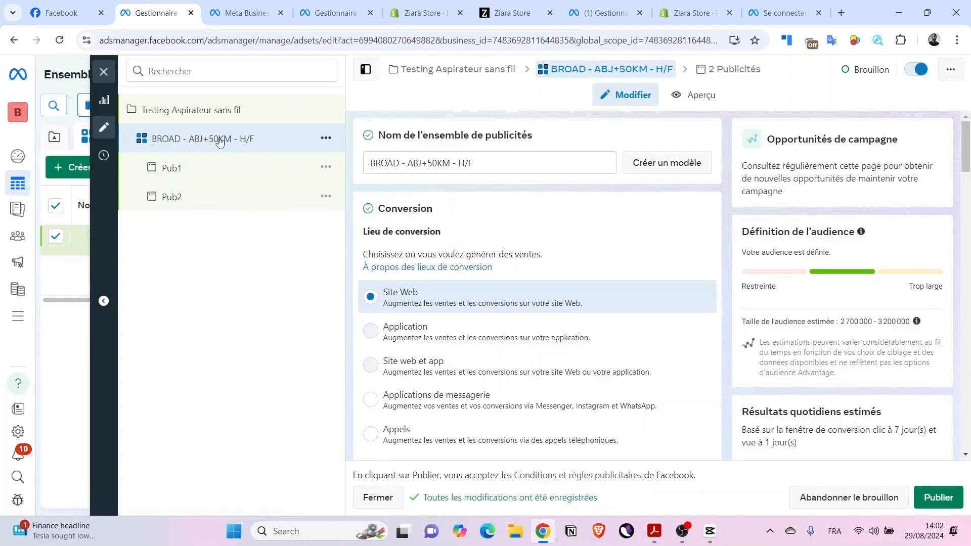
{"action": "left_click", "coordinate": [738, 70]}
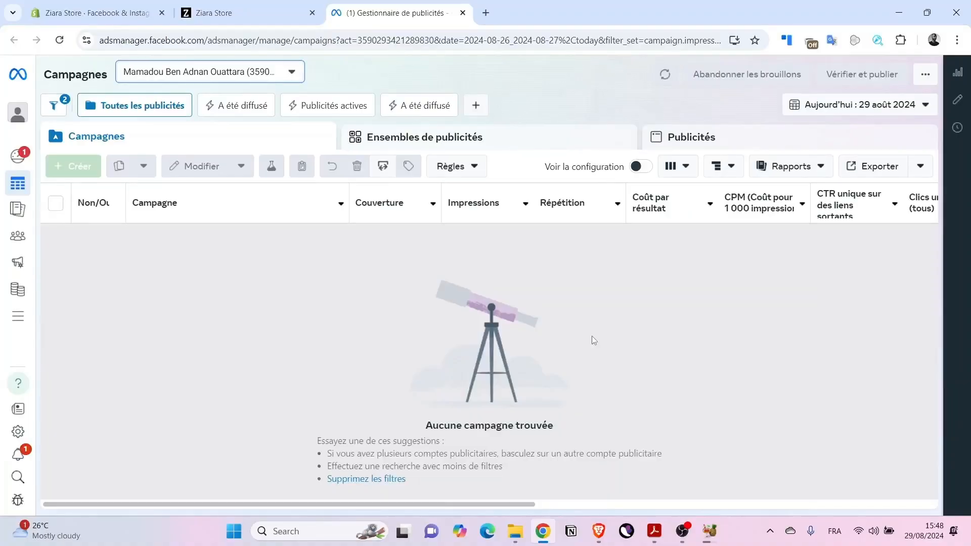
Start customising the table's columns and add the CPM and Couverture columns
{"action": "left_click", "coordinate": [676, 170]}
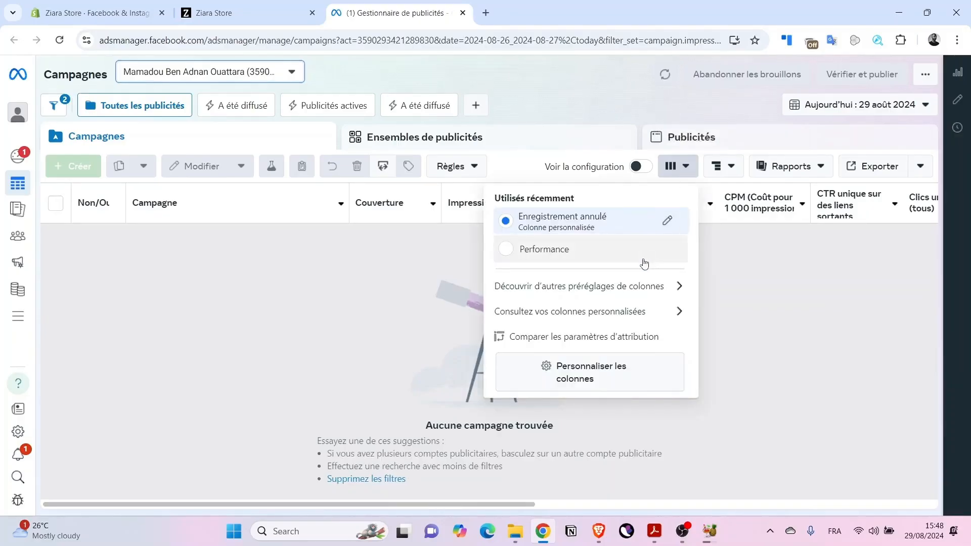
{"action": "left_click", "coordinate": [611, 375]}
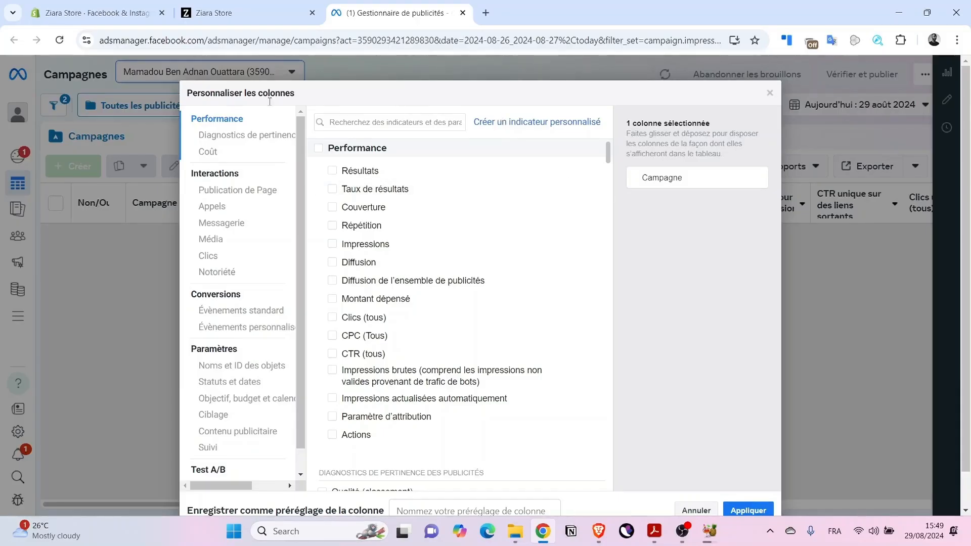
{"action": "left_click", "coordinate": [386, 124]}
{"action": "type", "text": "cpm"}
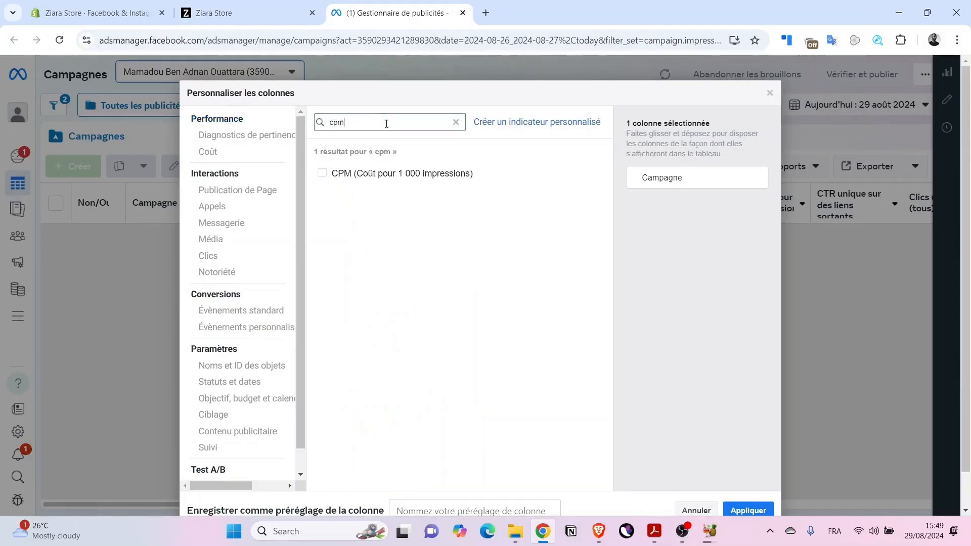
{"action": "left_click", "coordinate": [326, 174]}
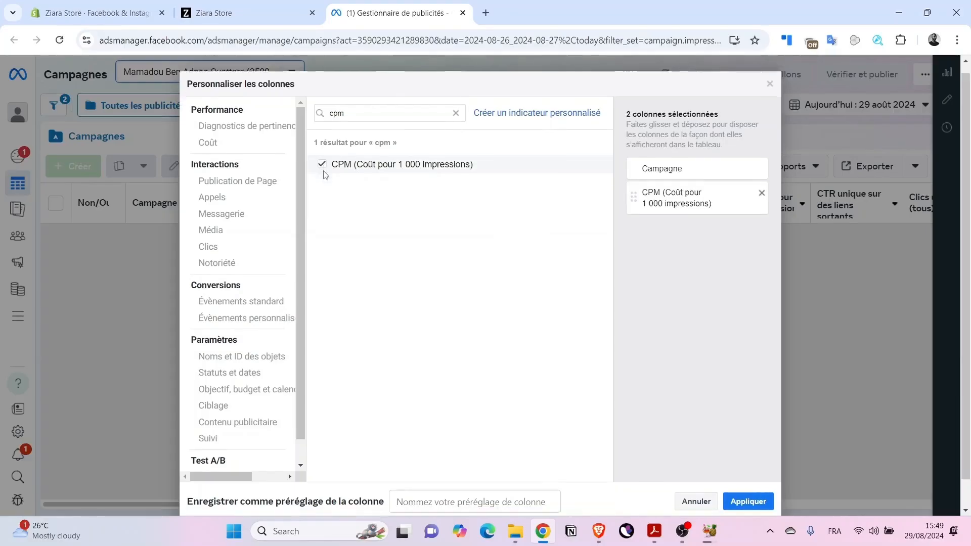
{"action": "double_click", "coordinate": [359, 89]}
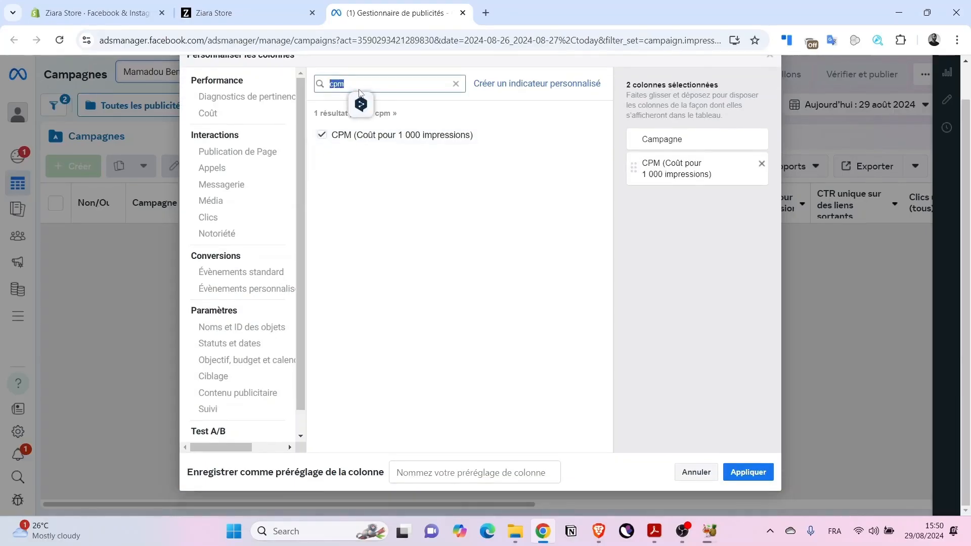
{"action": "type", "text": "couv"}
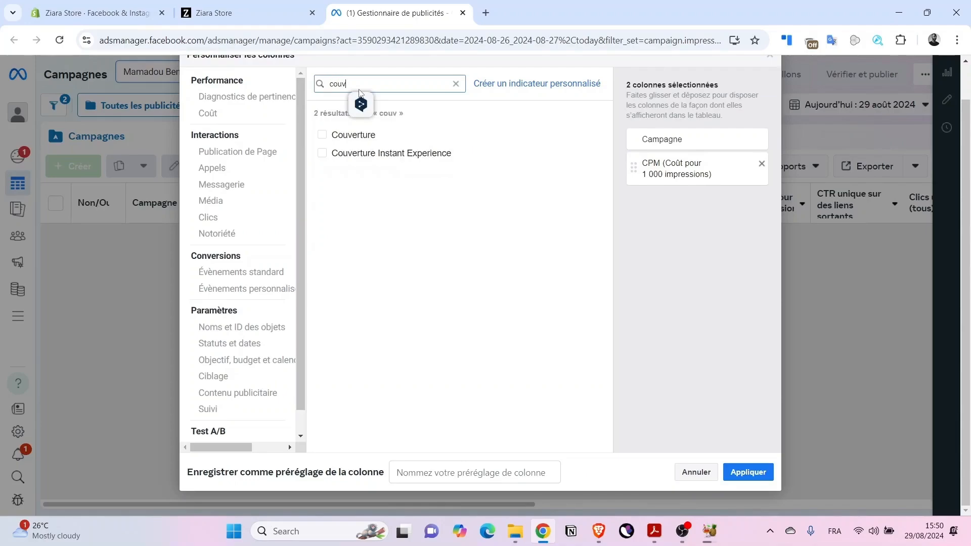
{"action": "left_click", "coordinate": [322, 135]}
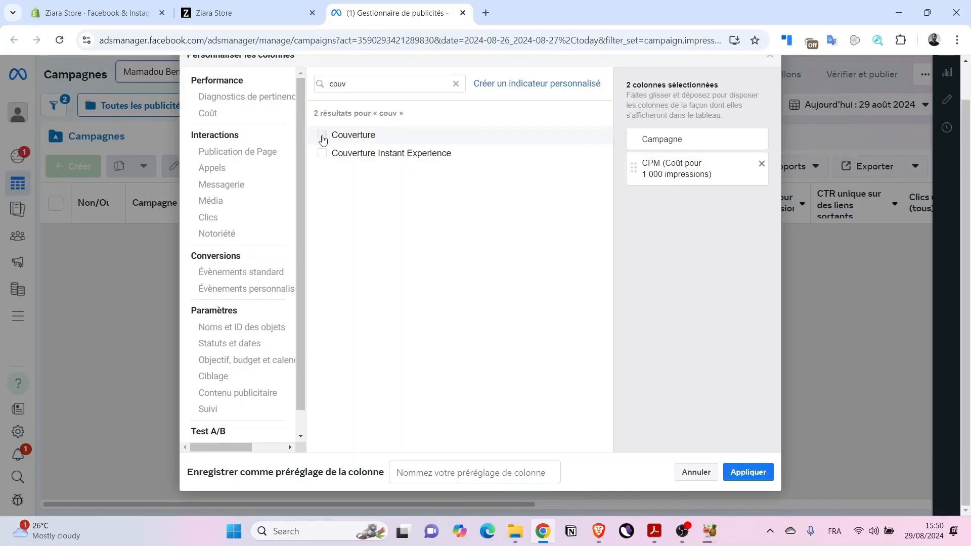
Add the Impressions, Répétition and Clics sur un lien columns
{"action": "double_click", "coordinate": [366, 84]}
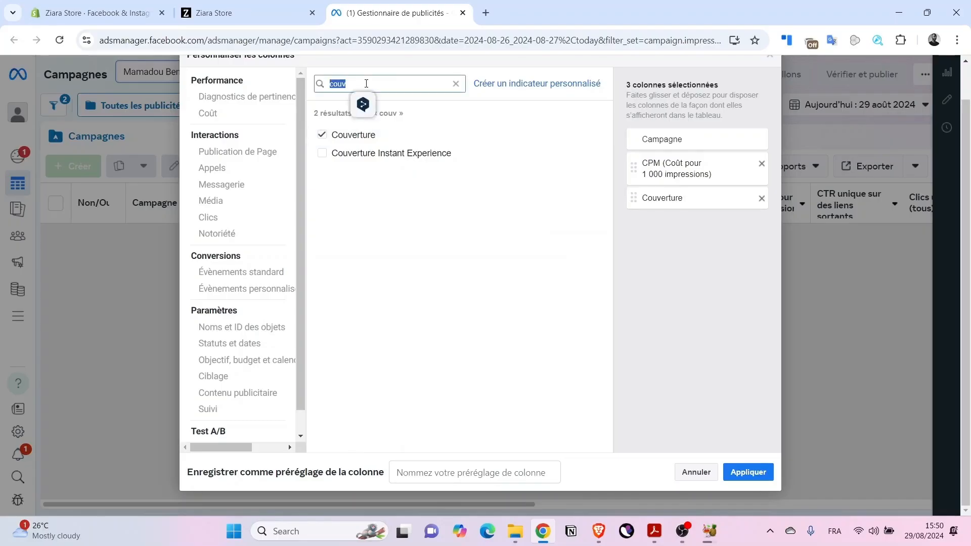
{"action": "type", "text": "impre"}
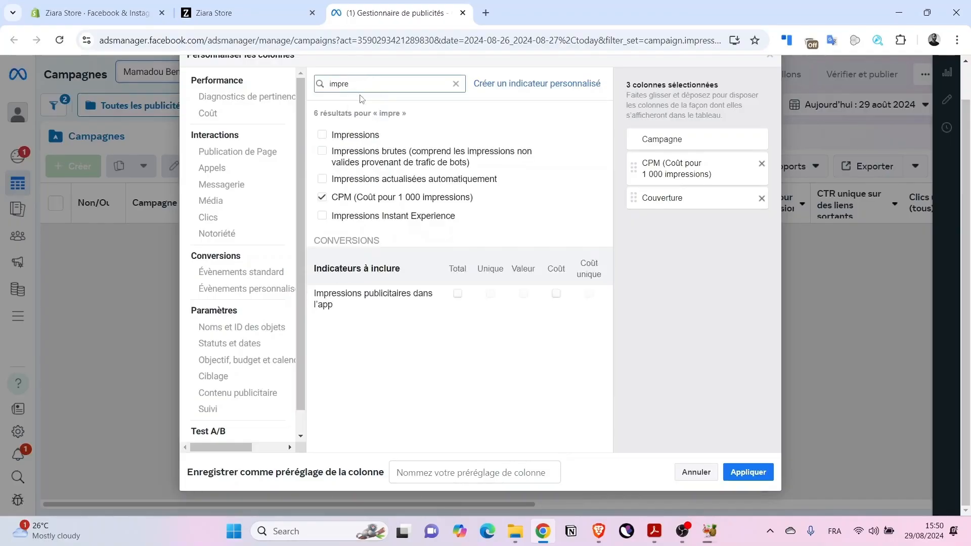
{"action": "left_click", "coordinate": [322, 135]}
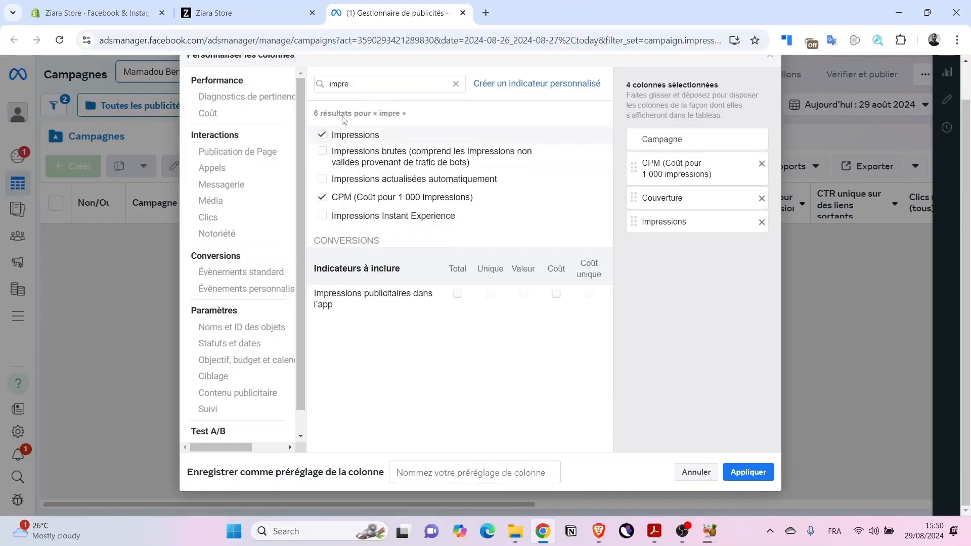
{"action": "double_click", "coordinate": [370, 85]}
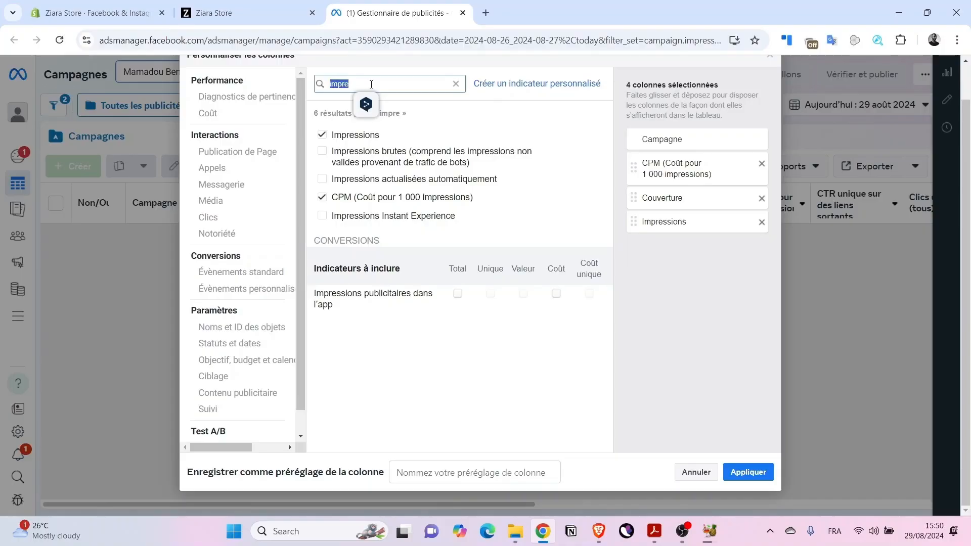
{"action": "type", "text": "répétion"}
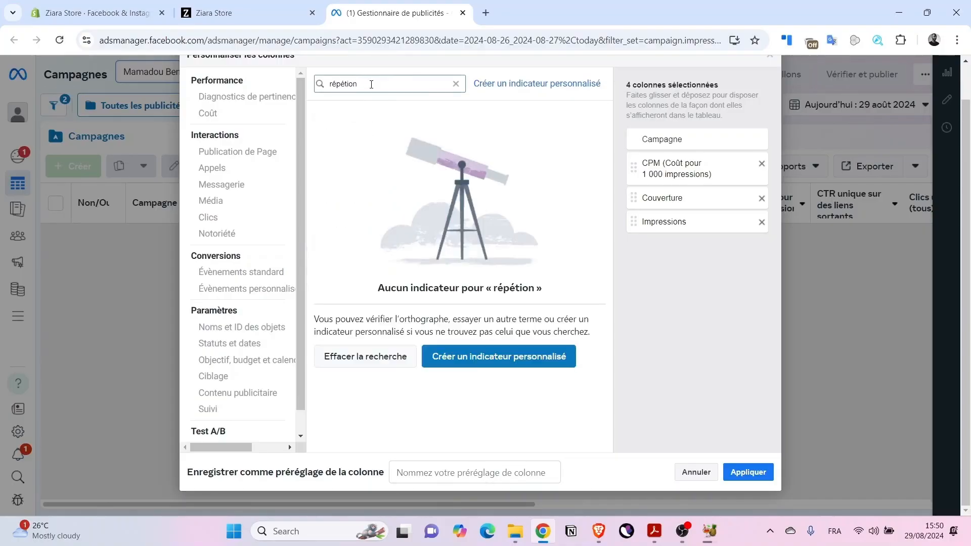
{"action": "key", "text": "BackSpace"}
{"action": "key", "text": "BackSpace"}
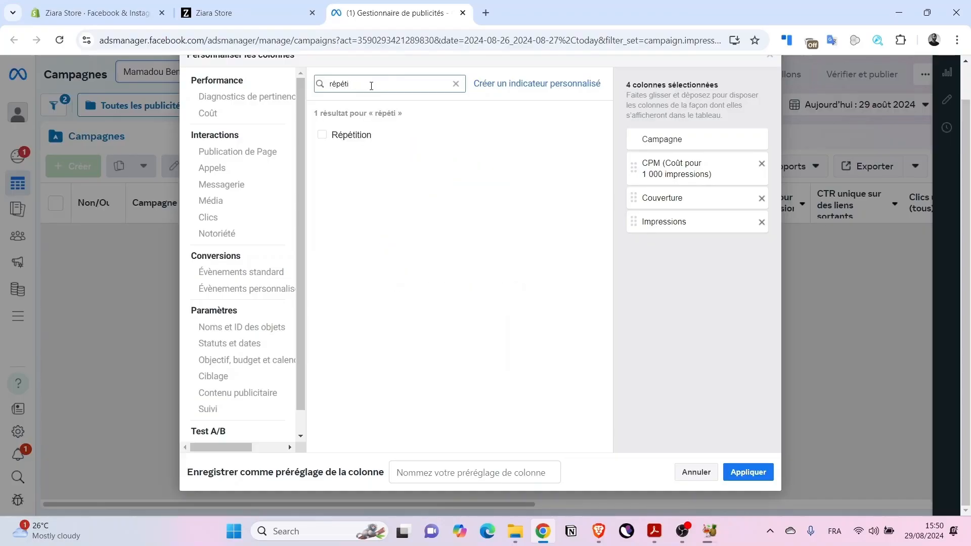
{"action": "left_click", "coordinate": [324, 134]}
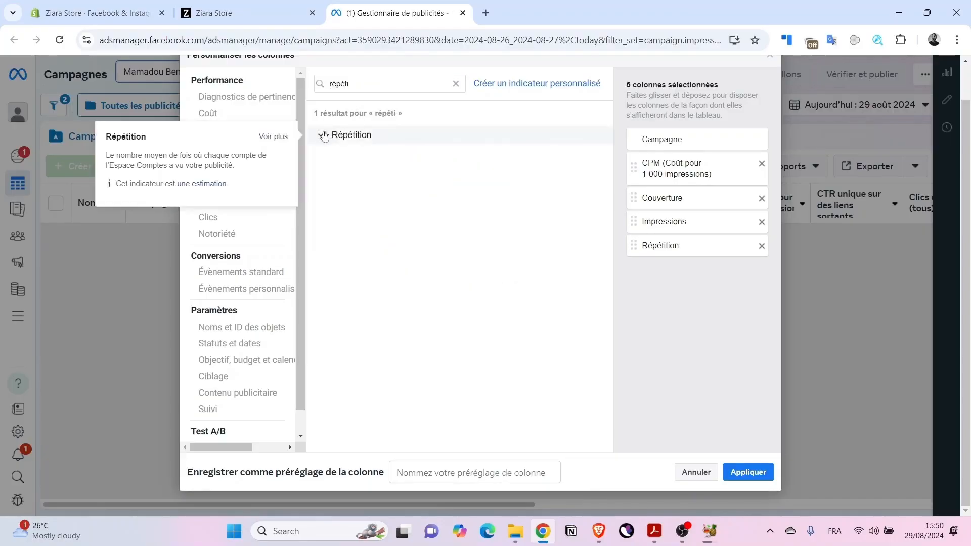
{"action": "double_click", "coordinate": [364, 84]}
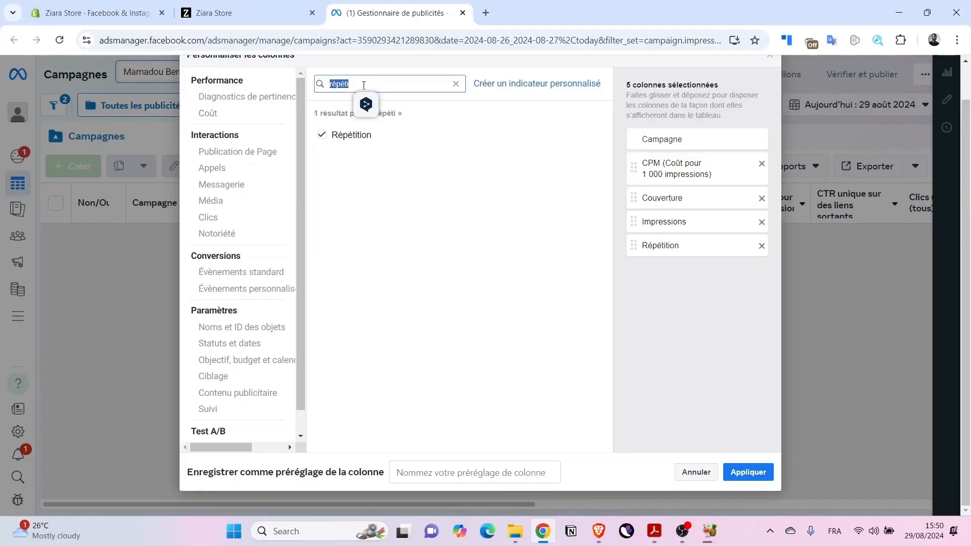
{"action": "type", "text": "clics sur"}
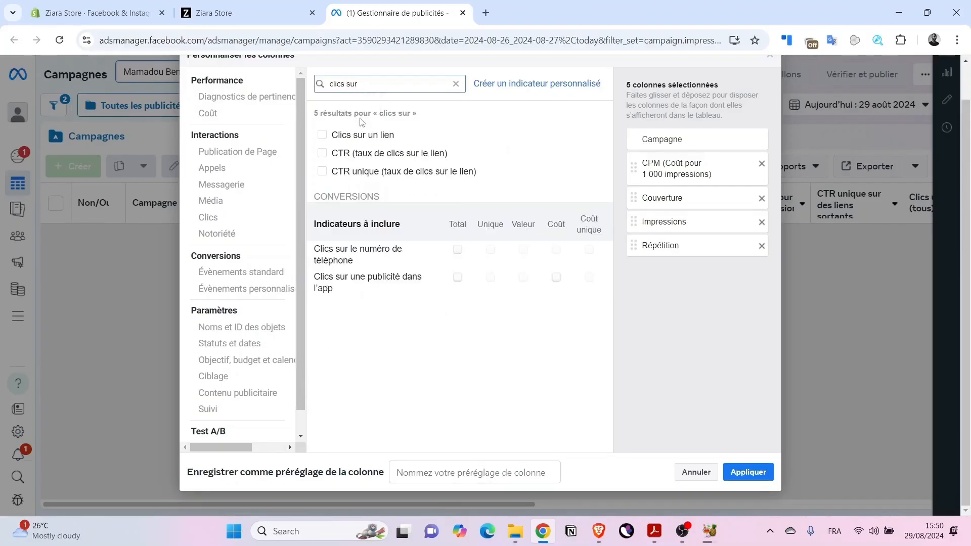
{"action": "left_click", "coordinate": [322, 137]}
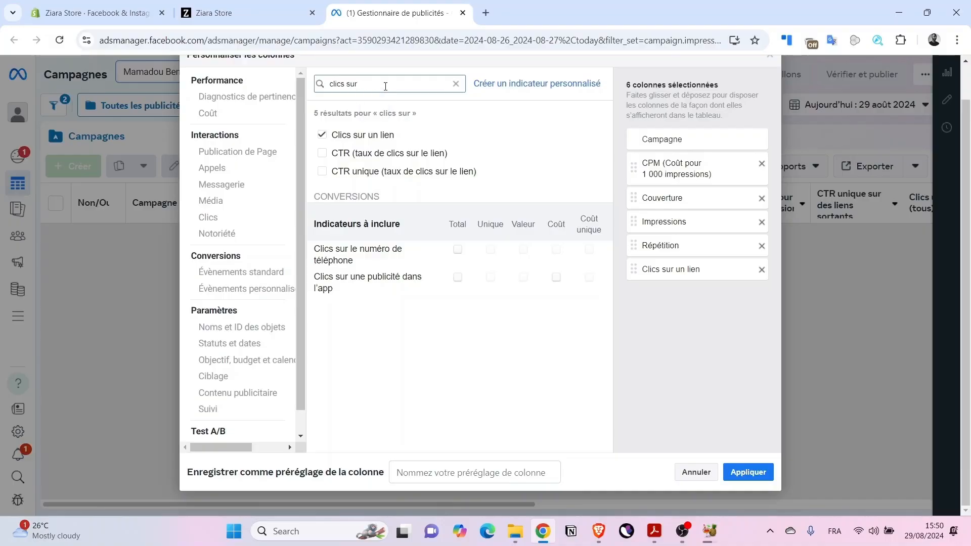
Add Clics uniques sur un lien and CTR unique sur des liens sortants columns
{"action": "key", "text": "BackSpace"}
{"action": "key", "text": "BackSpace"}
{"action": "key", "text": "BackSpace"}
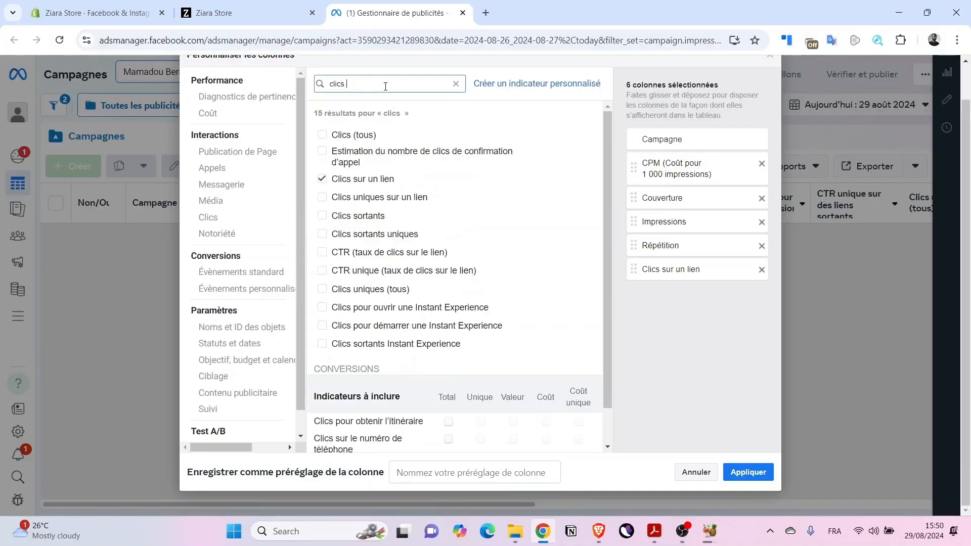
{"action": "type", "text": "uniqu"}
{"action": "key", "text": "BackSpace"}
{"action": "key", "text": "BackSpace"}
{"action": "key", "text": "BackSpace"}
{"action": "key", "text": "BackSpace"}
{"action": "key", "text": "BackSpace"}
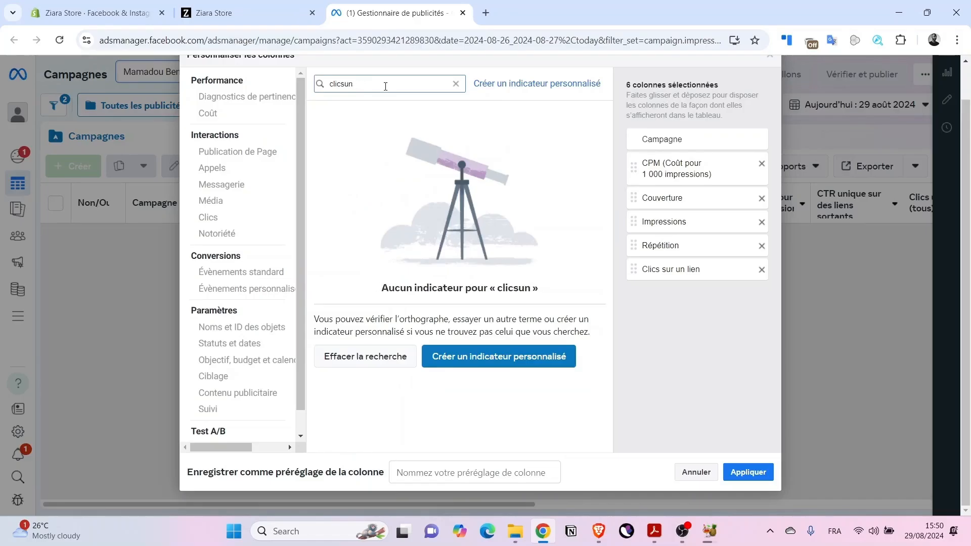
{"action": "type", "text": "un"}
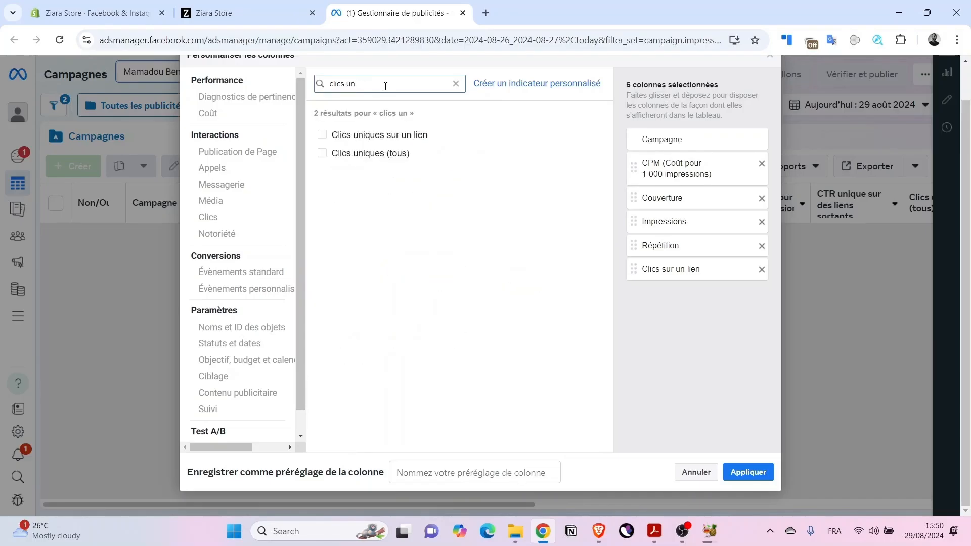
{"action": "left_click", "coordinate": [322, 135]}
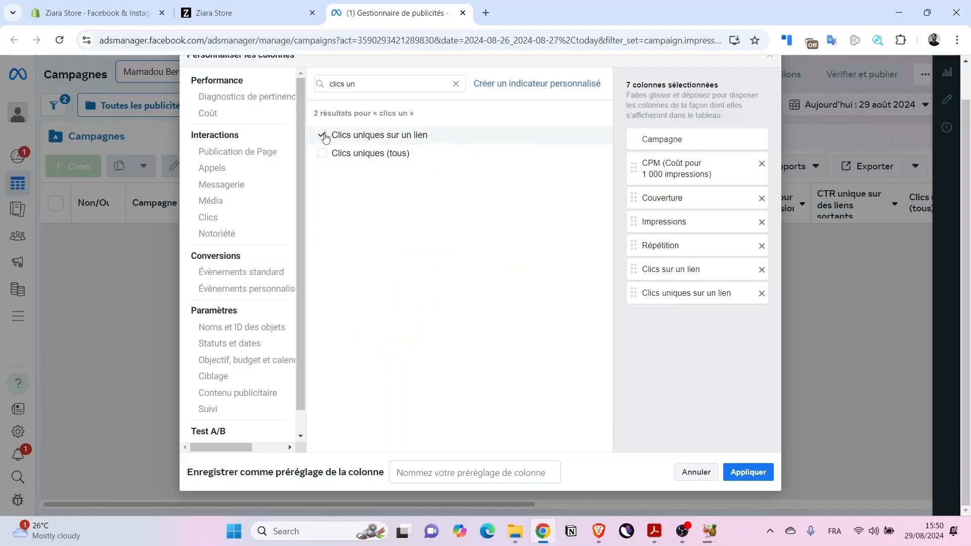
{"action": "triple_click", "coordinate": [365, 85]}
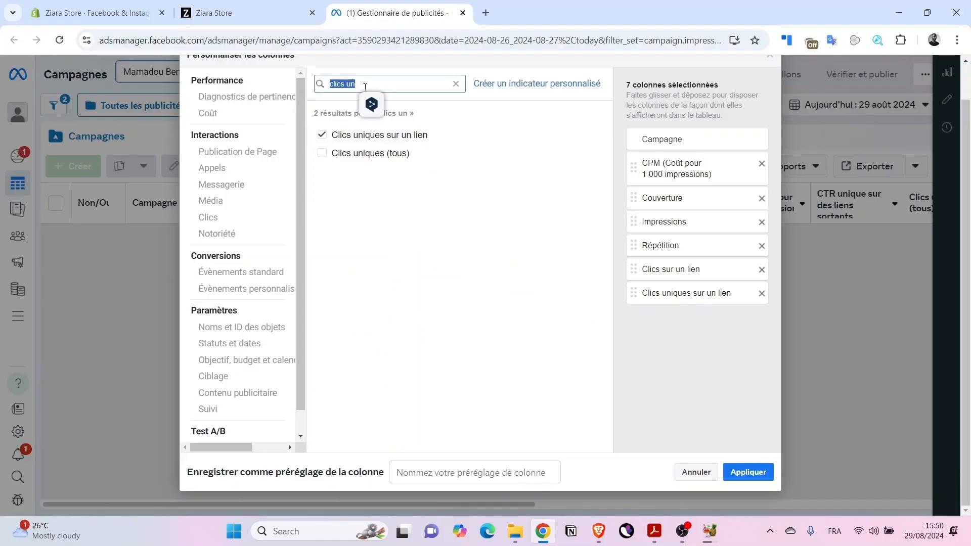
{"action": "type", "text": "ctr"}
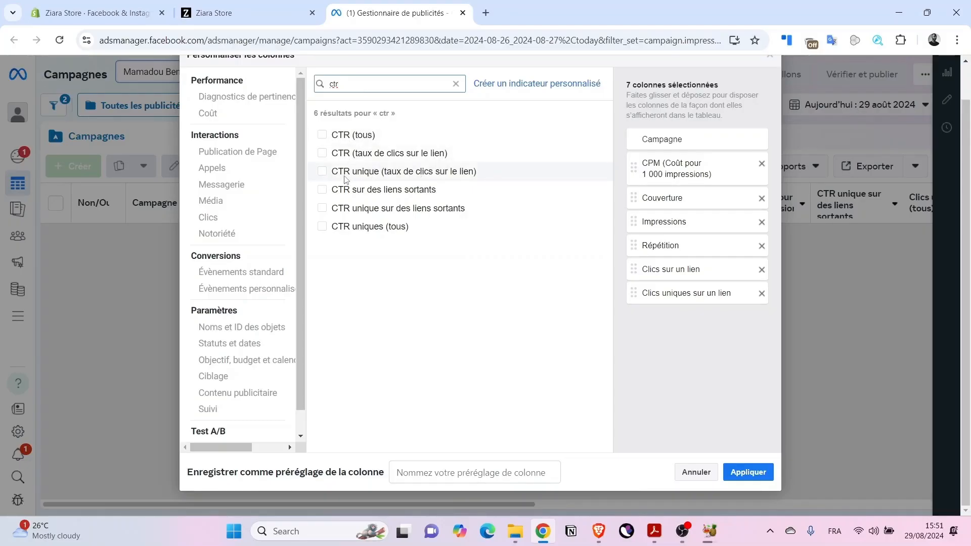
{"action": "left_click", "coordinate": [322, 172]}
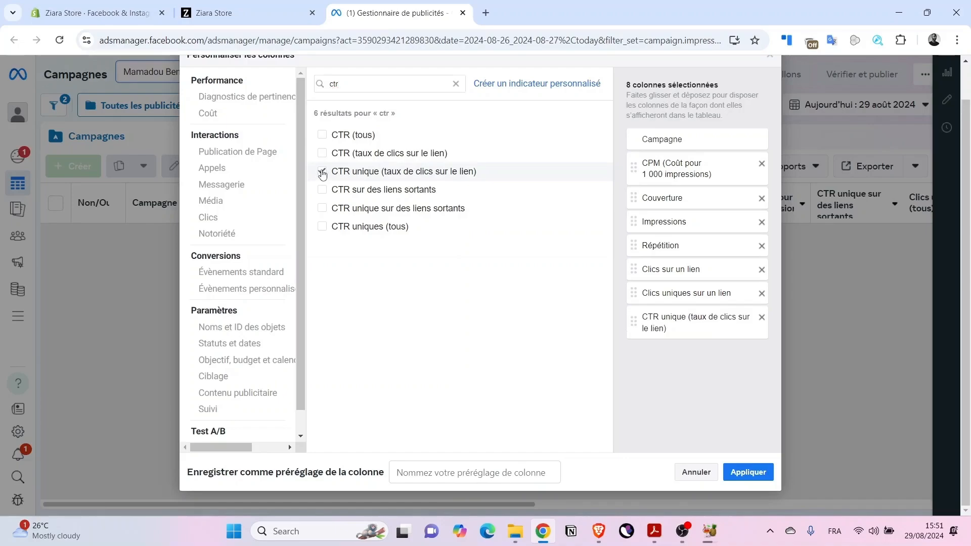
{"action": "left_click", "coordinate": [322, 172]}
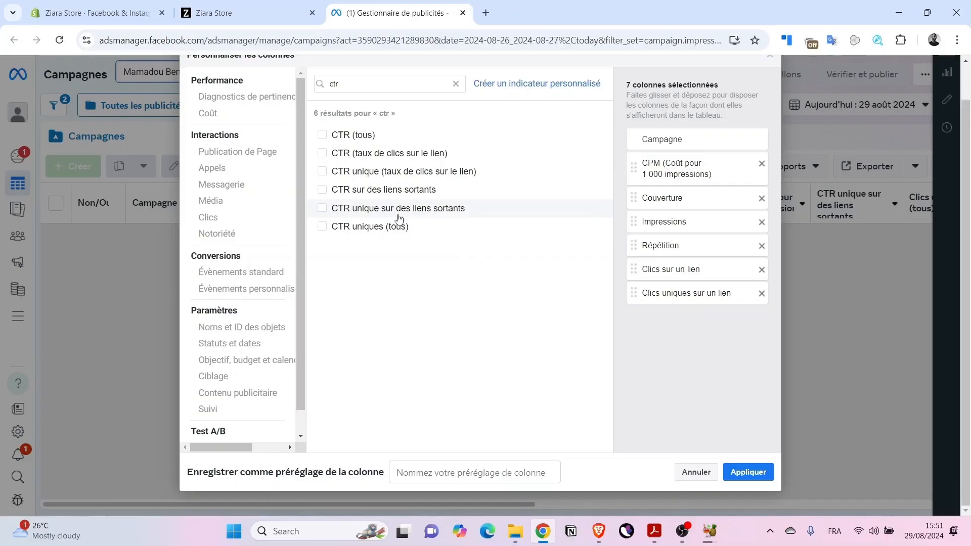
{"action": "left_click", "coordinate": [323, 209]}
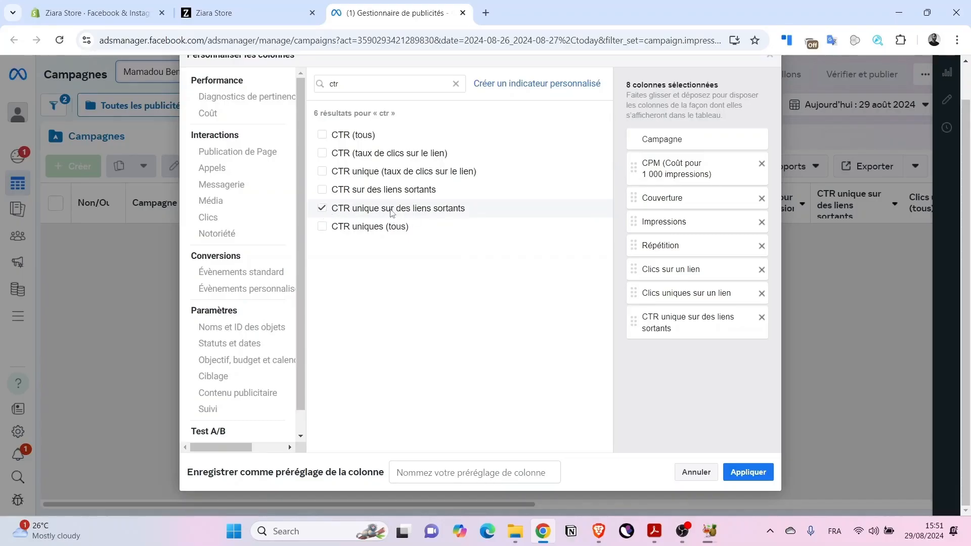
Add the Montant dépensé column to the selection
{"action": "double_click", "coordinate": [350, 83]}
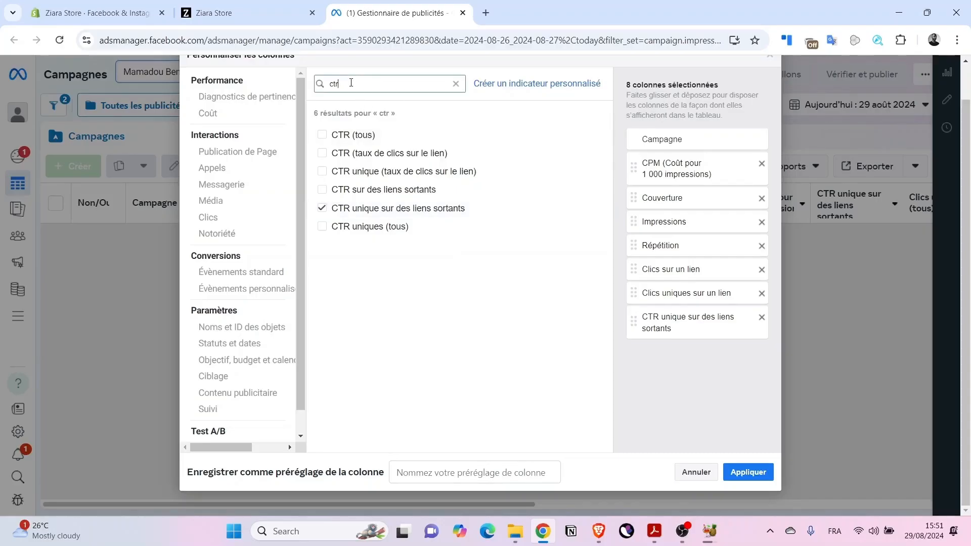
{"action": "type", "text": "montant"}
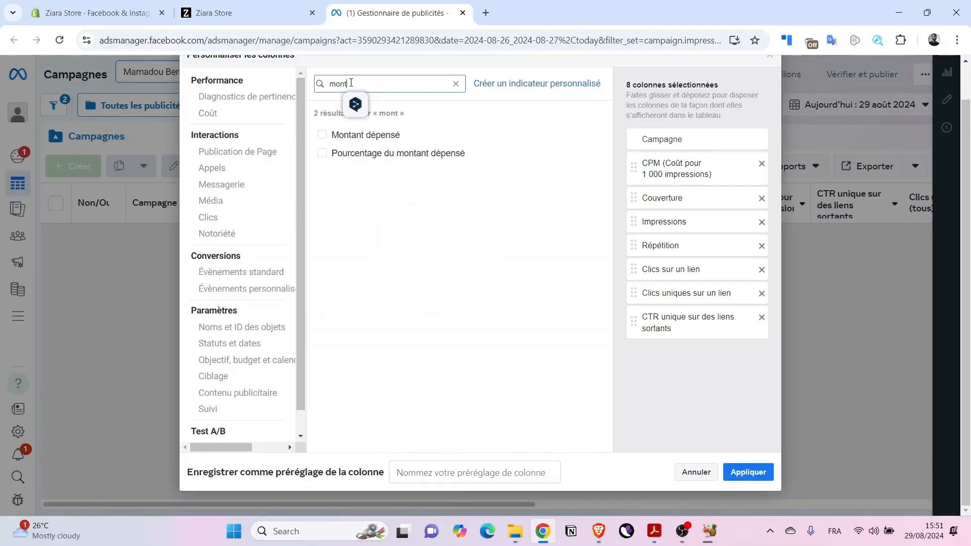
{"action": "left_click", "coordinate": [356, 136]}
{"action": "double_click", "coordinate": [376, 84]}
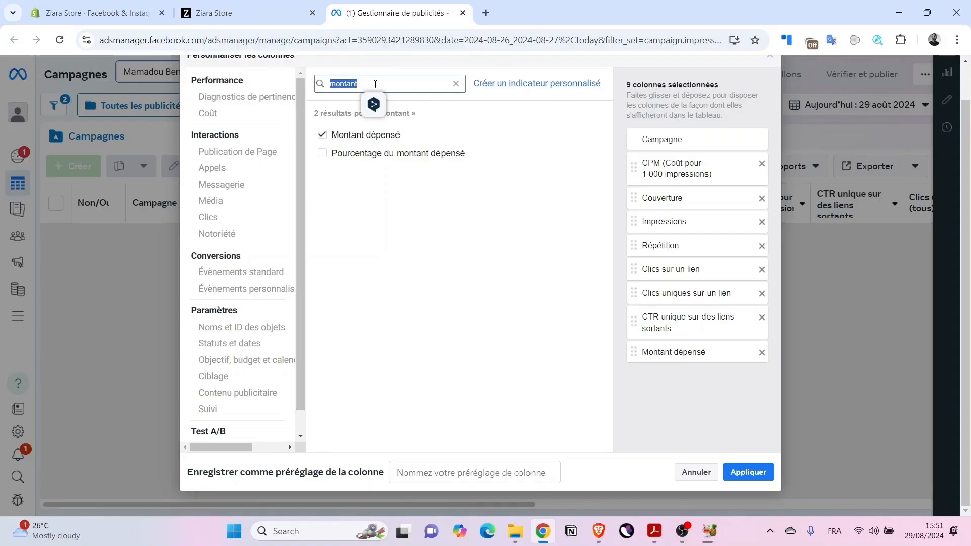
{"action": "type", "text": "roas"}
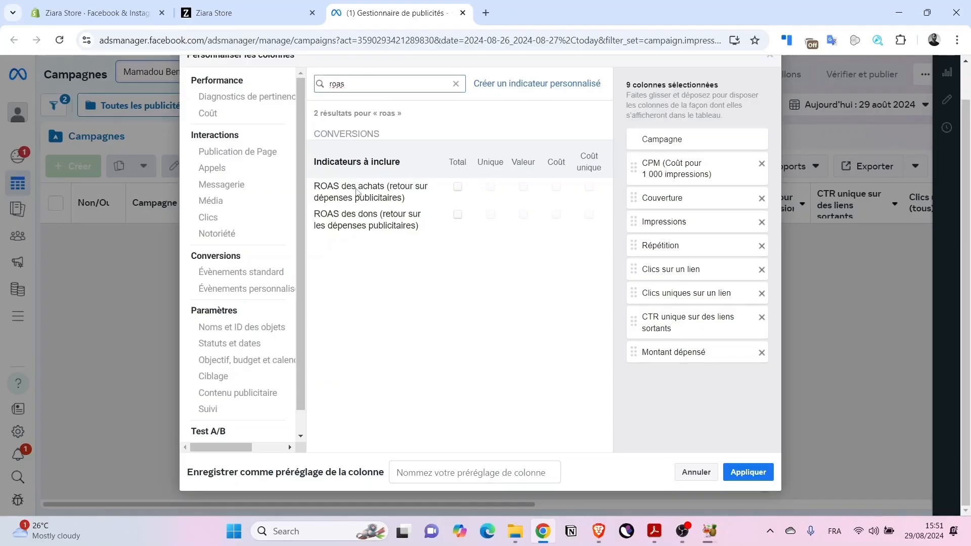
Add ROAS des achats and Valeur de conversion des achats, keeping only the site Web variants
{"action": "left_click", "coordinate": [458, 188]}
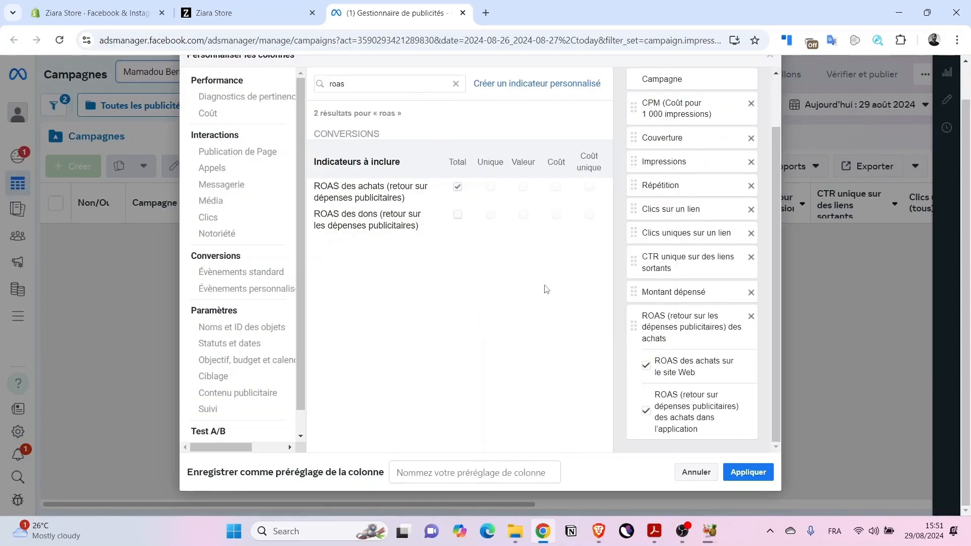
{"action": "left_click", "coordinate": [646, 411]}
{"action": "double_click", "coordinate": [390, 85]}
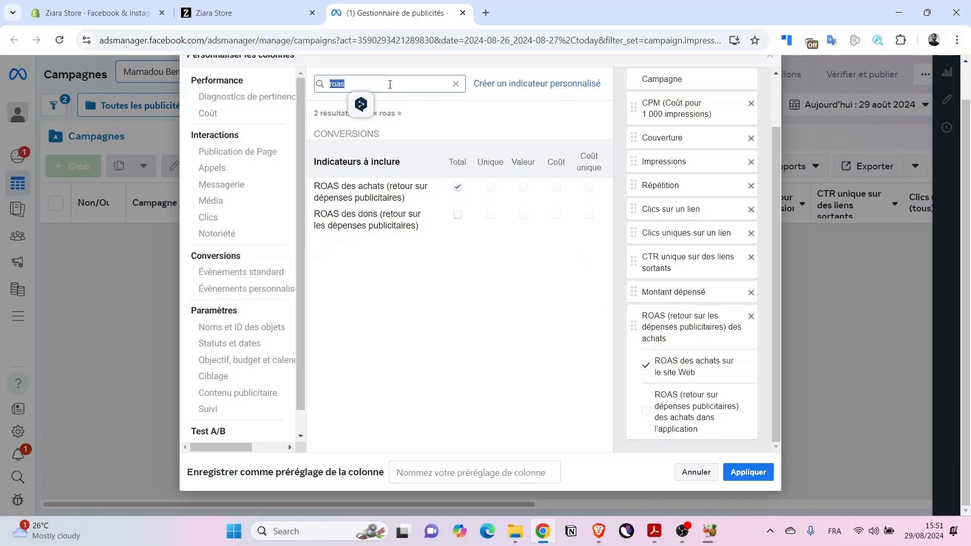
{"action": "type", "text": "va"}
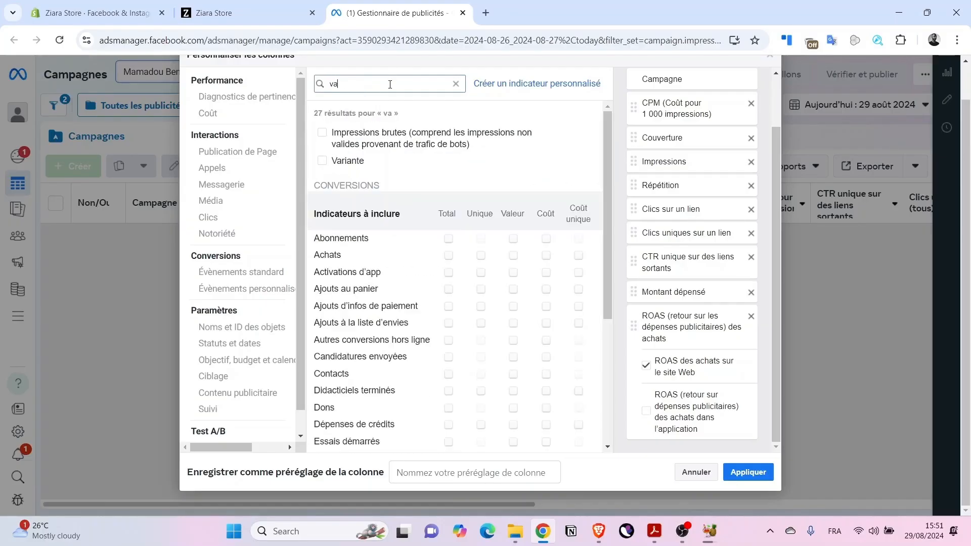
{"action": "type", "text": "leur de c"}
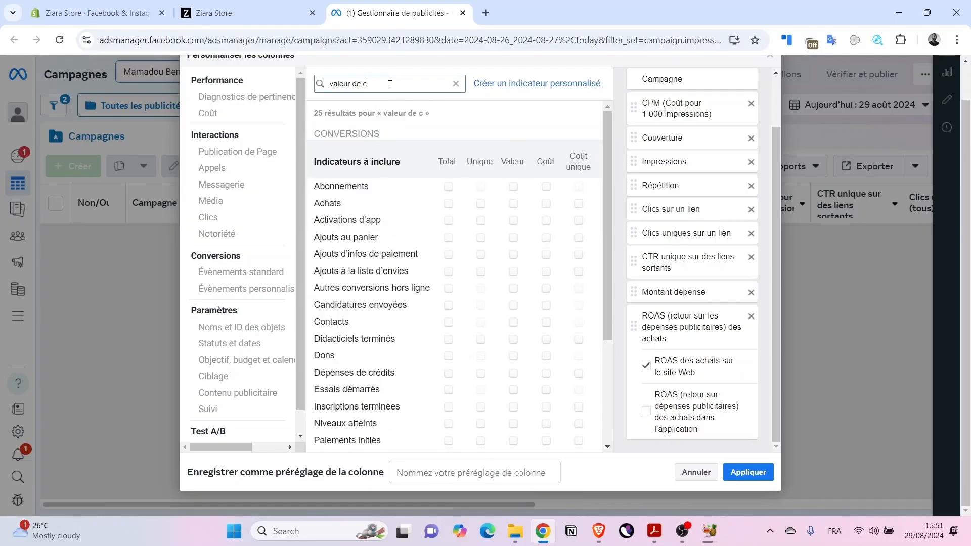
{"action": "type", "text": "onversion"}
{"action": "left_click", "coordinate": [514, 204]}
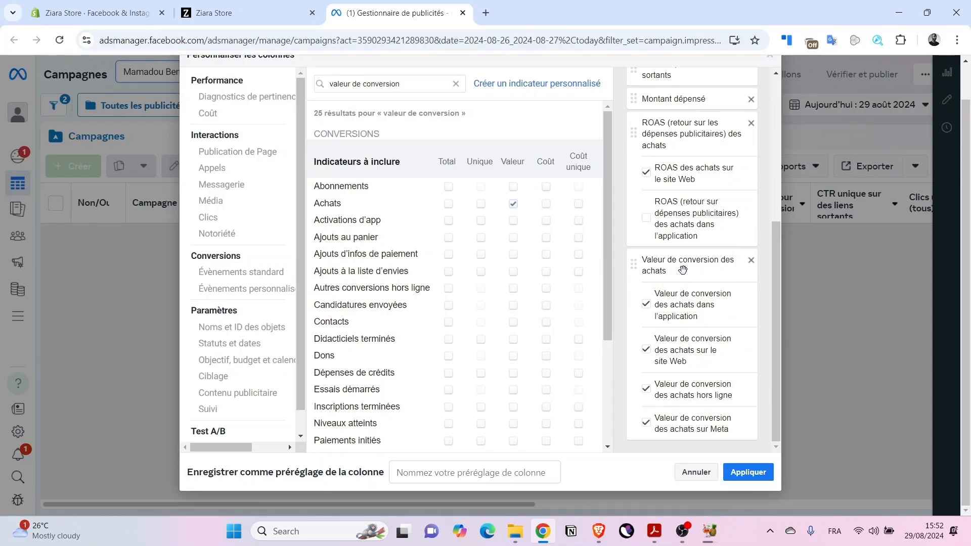
{"action": "left_click", "coordinate": [645, 305]}
{"action": "left_click", "coordinate": [646, 389]}
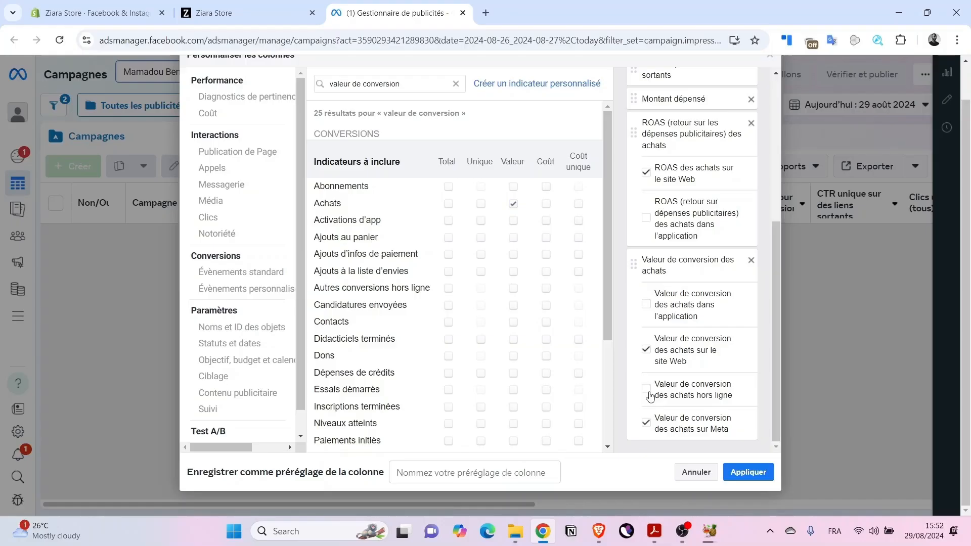
{"action": "left_click", "coordinate": [646, 423]}
Add the Achats column (site Web only) and the Coût par achat column
{"action": "left_click", "coordinate": [448, 205]}
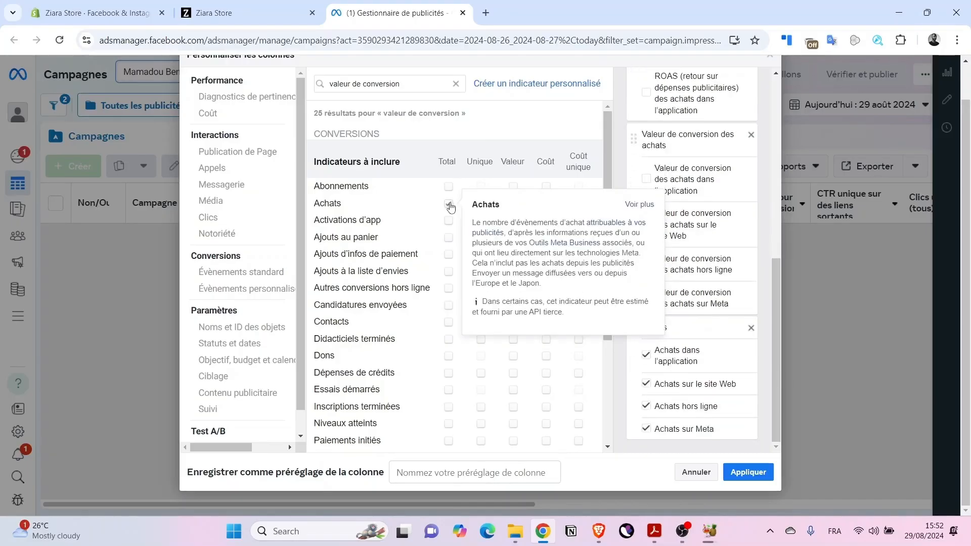
{"action": "left_click", "coordinate": [648, 357]}
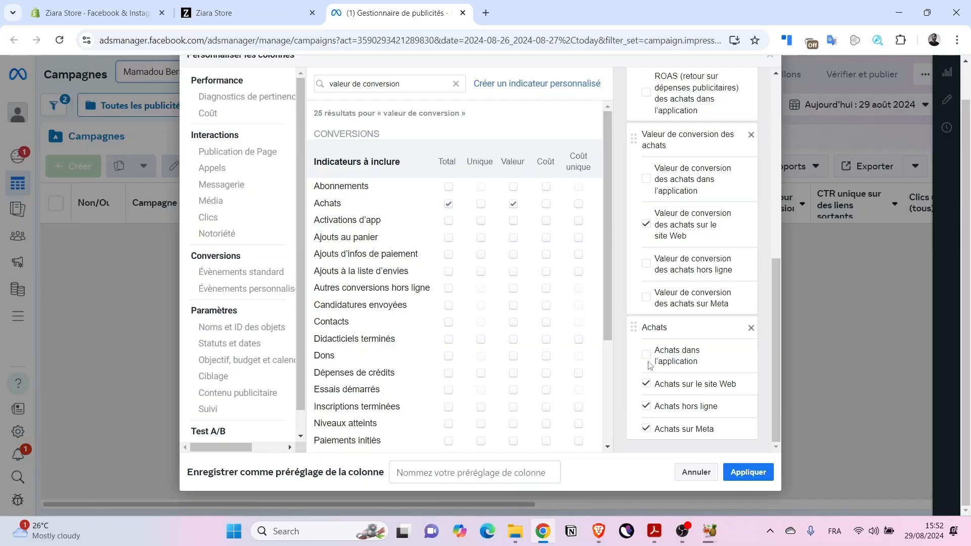
{"action": "left_click", "coordinate": [647, 406]}
{"action": "left_click", "coordinate": [646, 429]}
{"action": "left_click", "coordinate": [546, 205]}
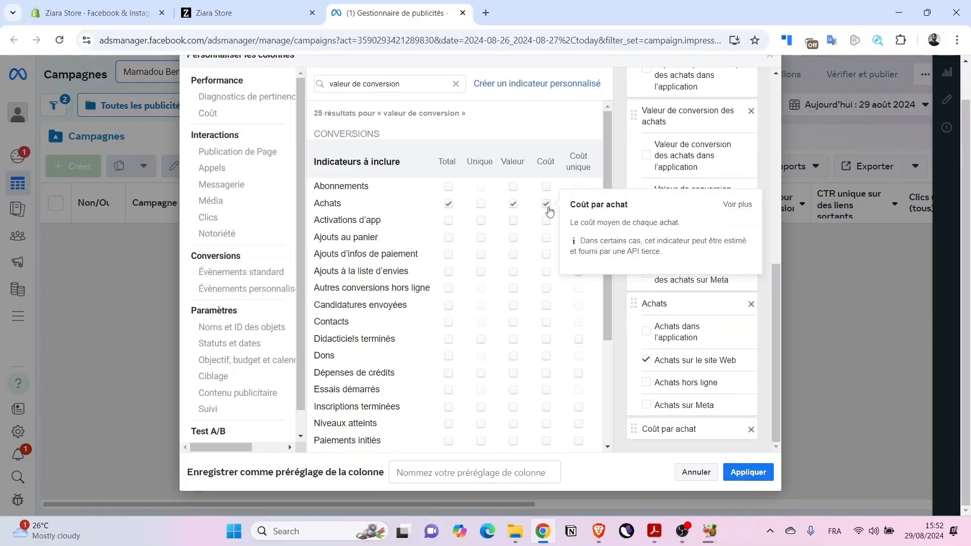
Add Qualité, Taux d'interaction and Taux de conversion rankings, and name the preset VISION360
{"action": "triple_click", "coordinate": [392, 84]}
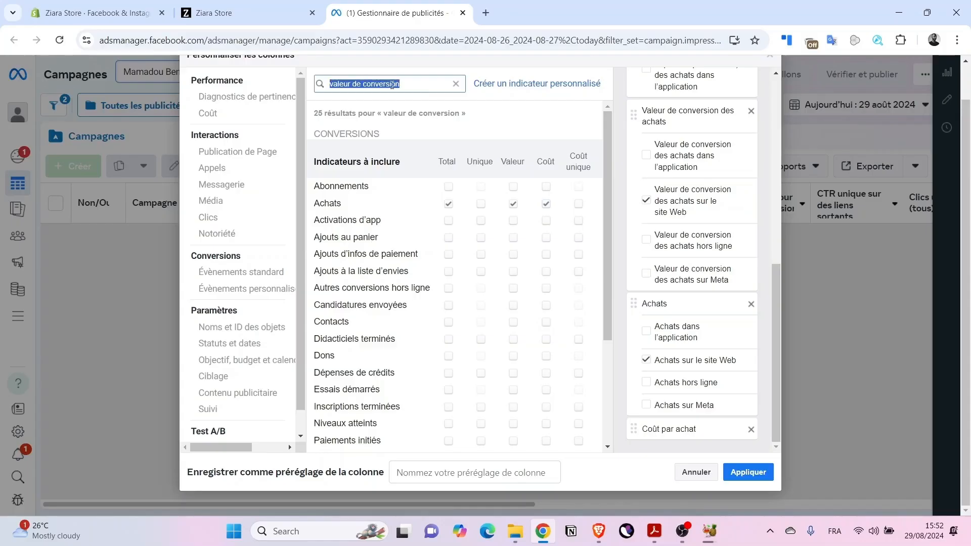
{"action": "type", "text": "Qualité"}
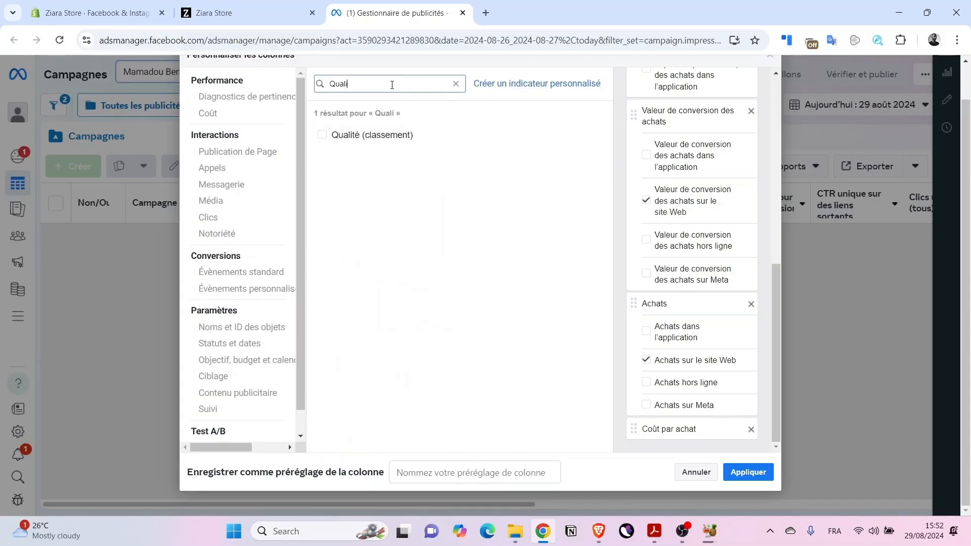
{"action": "left_click", "coordinate": [322, 135]}
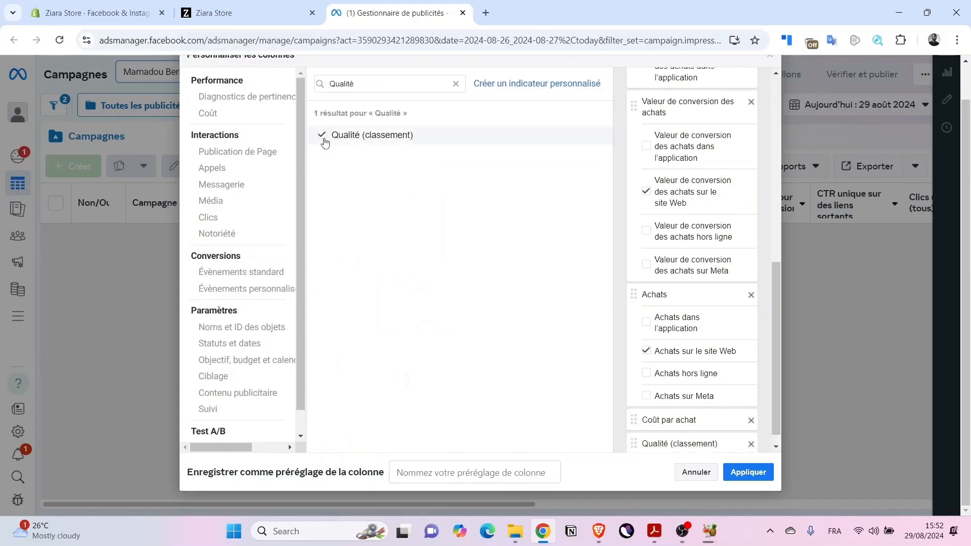
{"action": "double_click", "coordinate": [378, 84]}
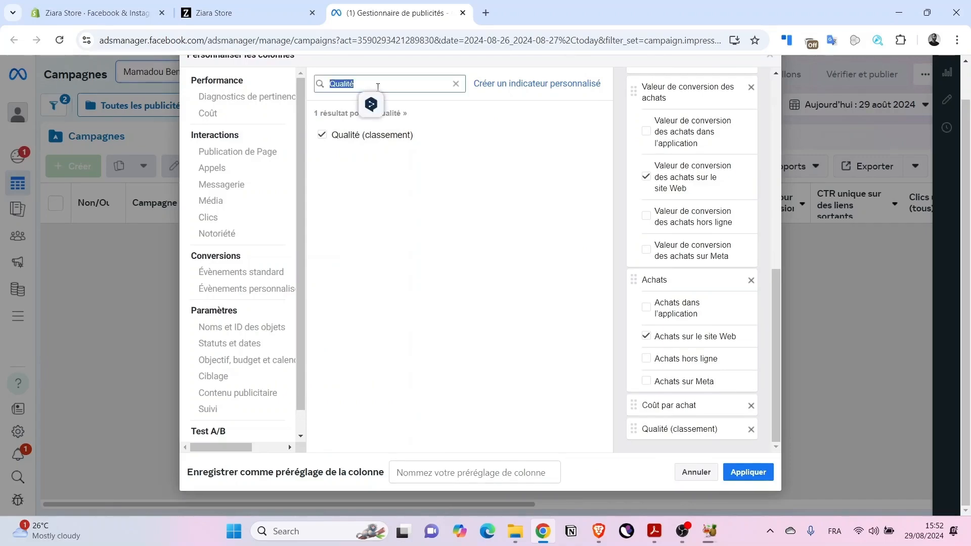
{"action": "type", "text": "inter"}
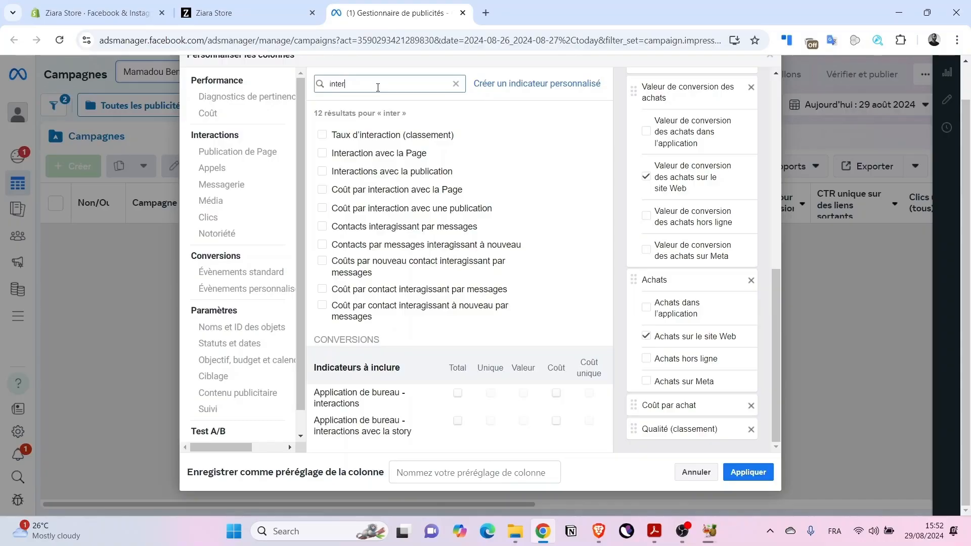
{"action": "left_click", "coordinate": [322, 135]}
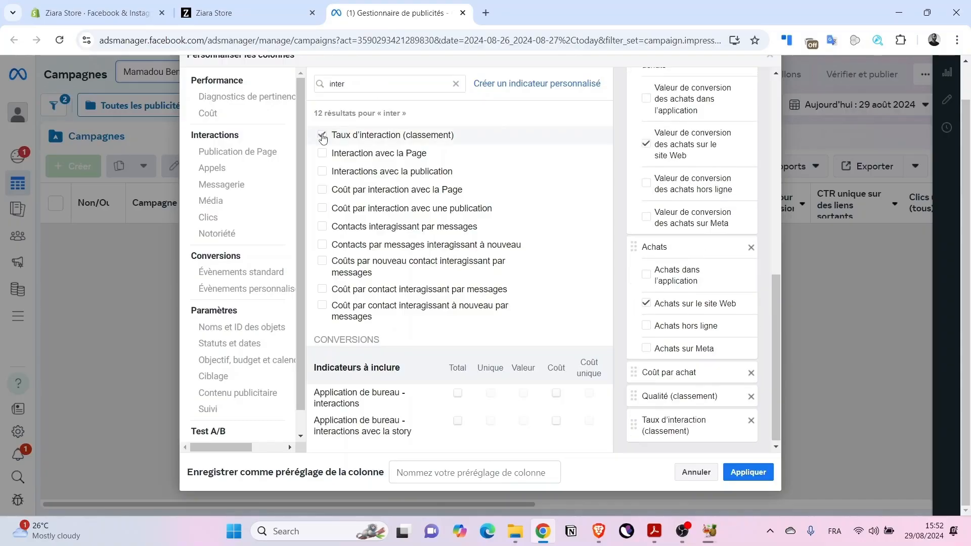
{"action": "double_click", "coordinate": [358, 87]}
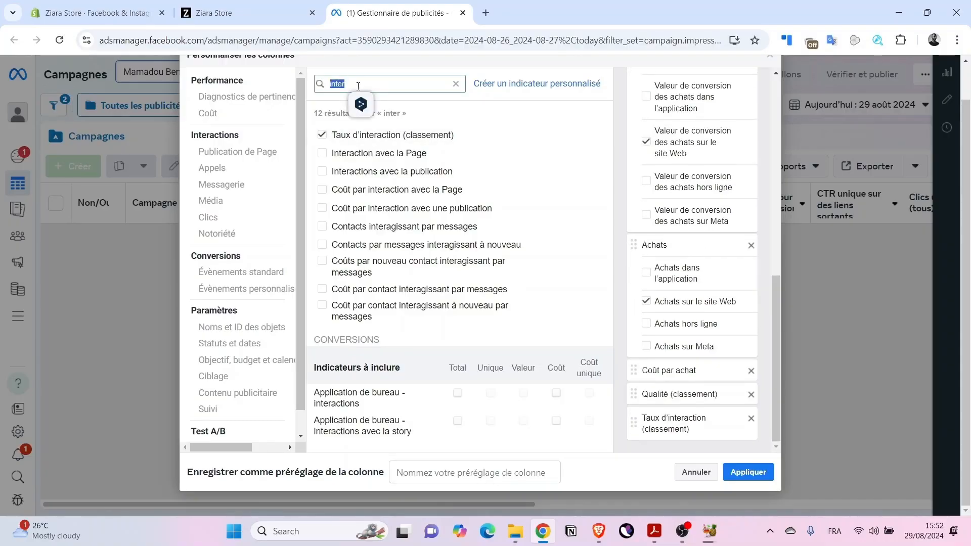
{"action": "type", "text": "class"}
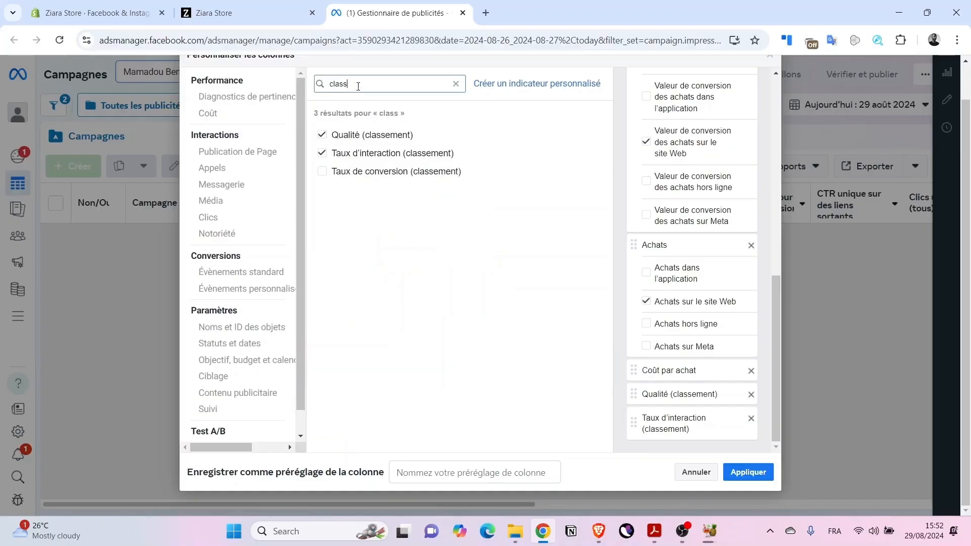
{"action": "left_click", "coordinate": [324, 173]}
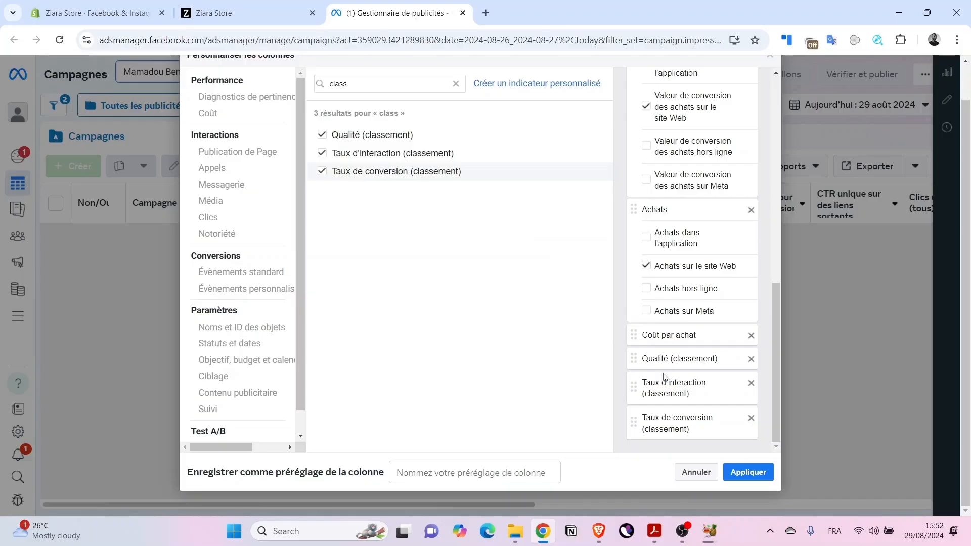
{"action": "left_click", "coordinate": [517, 468]}
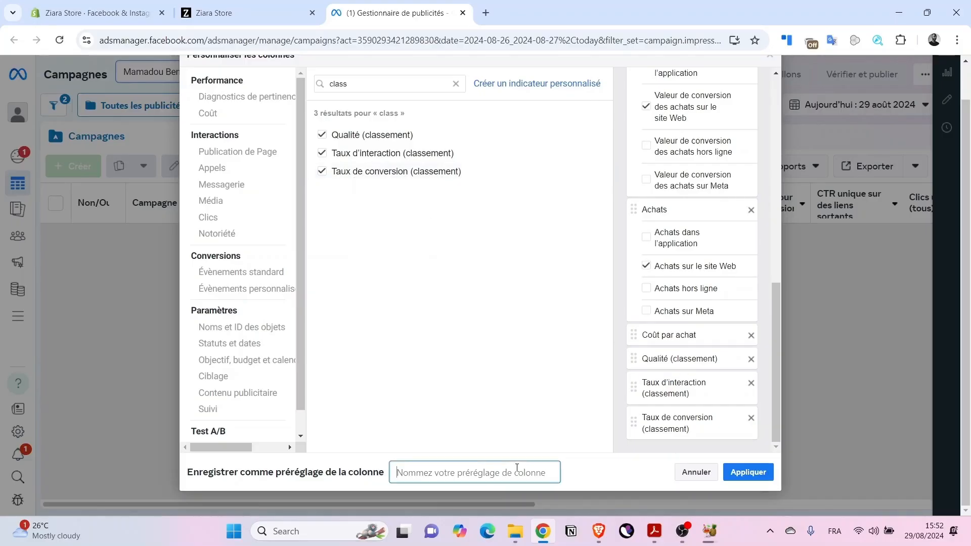
{"action": "type", "text": "VISI"}
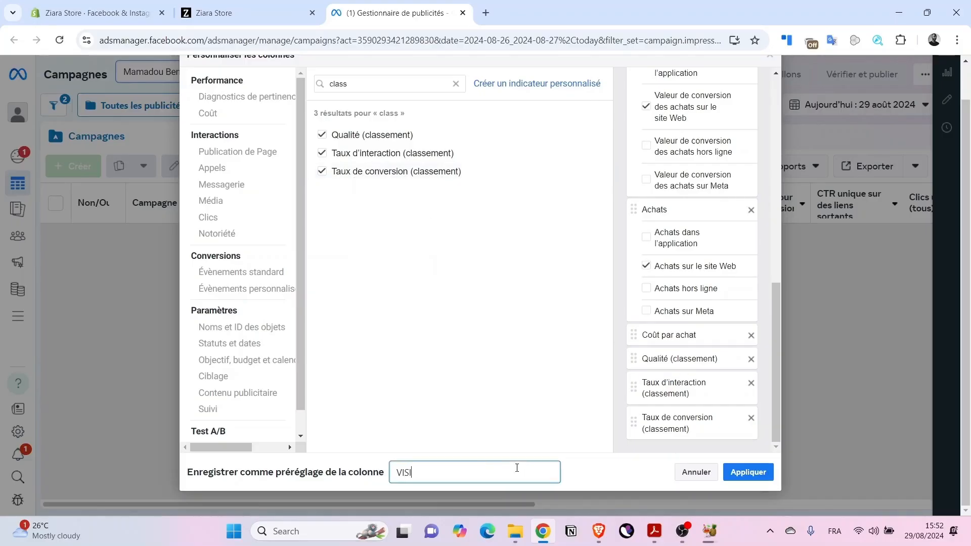
{"action": "type", "text": "ON360"}
Save and apply the VISION360 preset, then scroll right to review the new columns
{"action": "left_click", "coordinate": [753, 474]}
{"action": "left_click", "coordinate": [748, 471]}
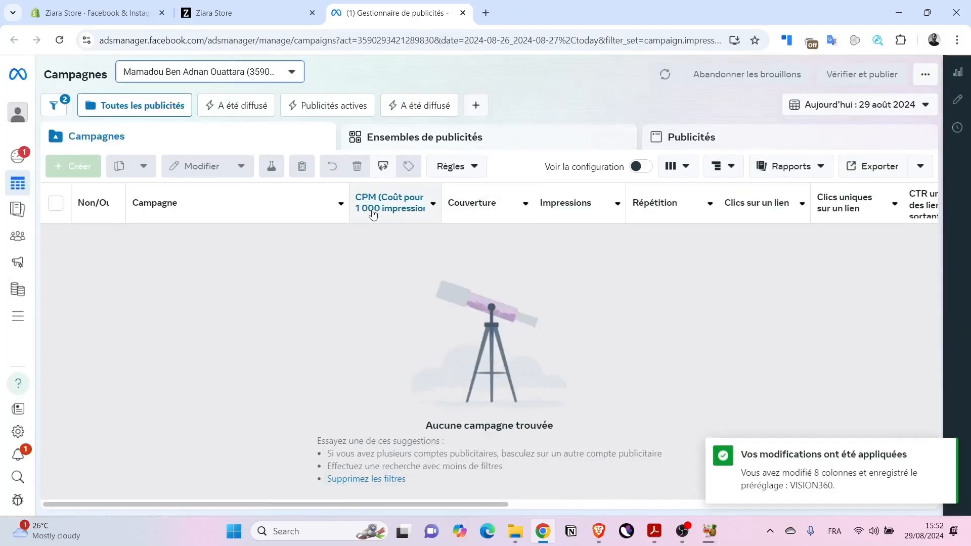
{"action": "scroll", "coordinate": [709, 205], "scroll_direction": "right", "scroll_amount": 10}
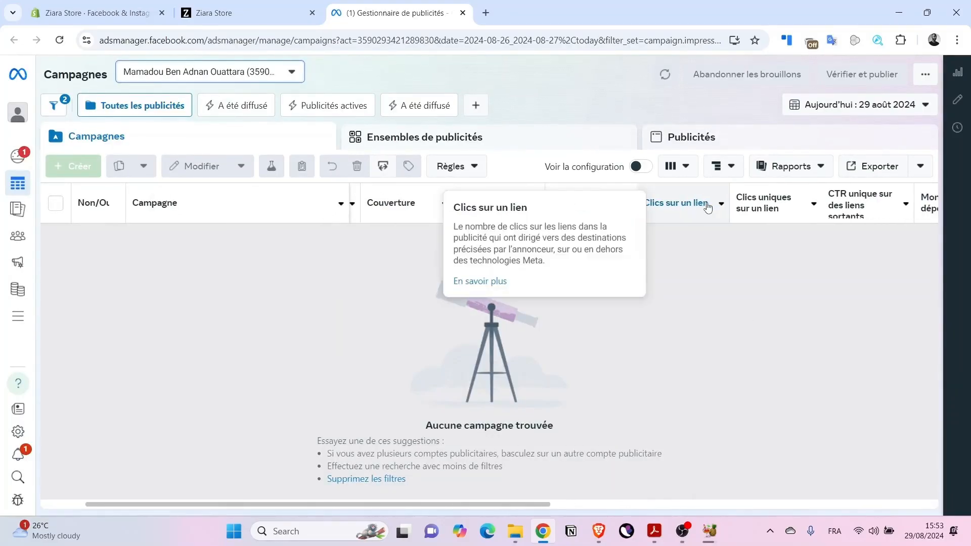
{"action": "scroll", "coordinate": [892, 207], "scroll_direction": "right", "scroll_amount": 2}
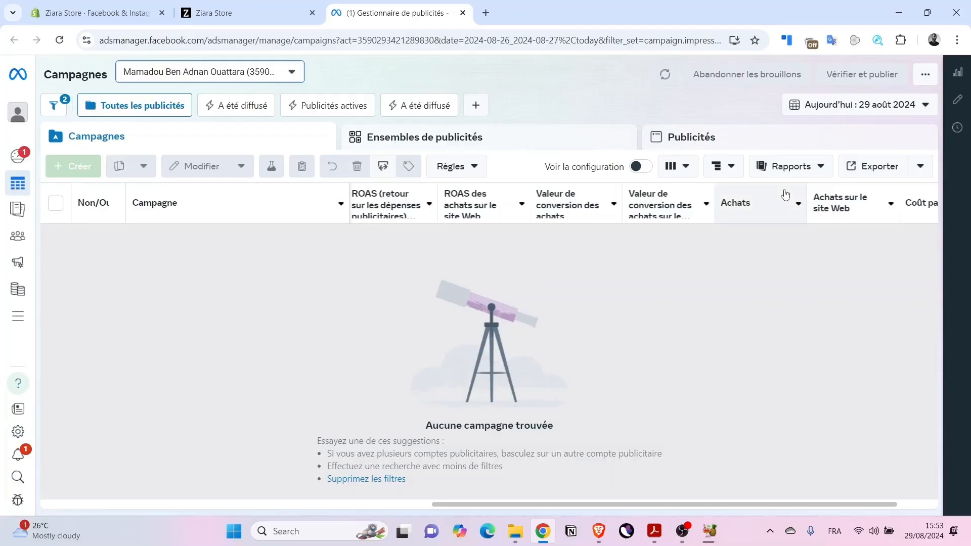
{"action": "scroll", "coordinate": [744, 191], "scroll_direction": "right", "scroll_amount": 2}
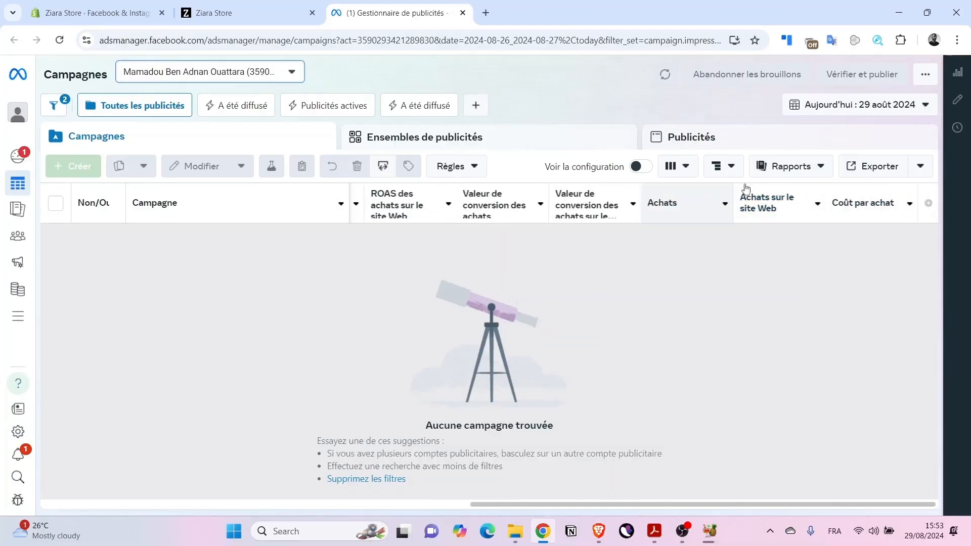